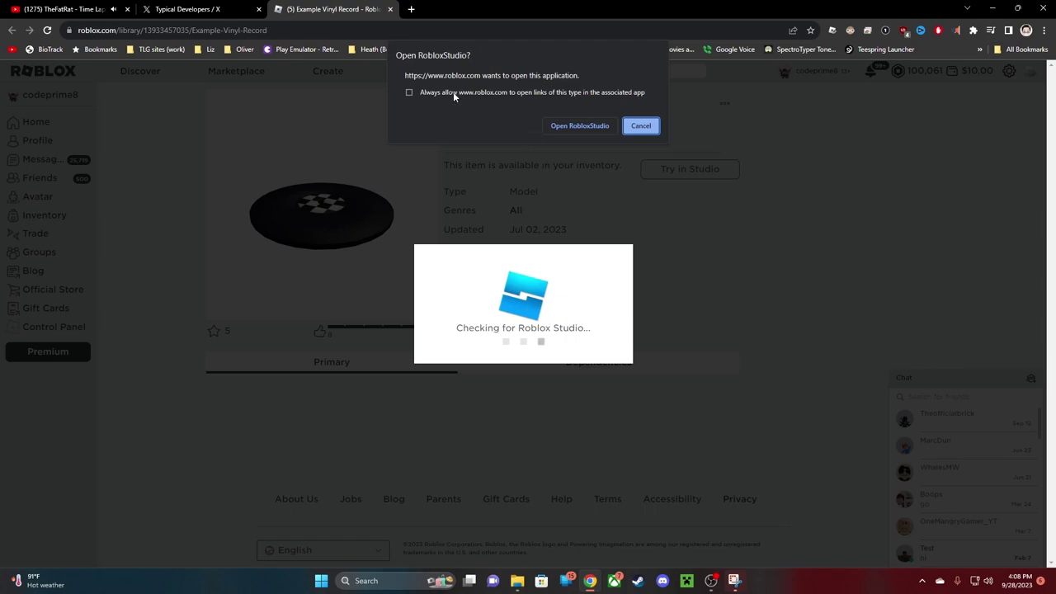
Allow the Example Vinyl Record model to open in Roblox Studio, and return to the TheFatRat - Time Lapse video
{"action": "left_click", "coordinate": [579, 126]}
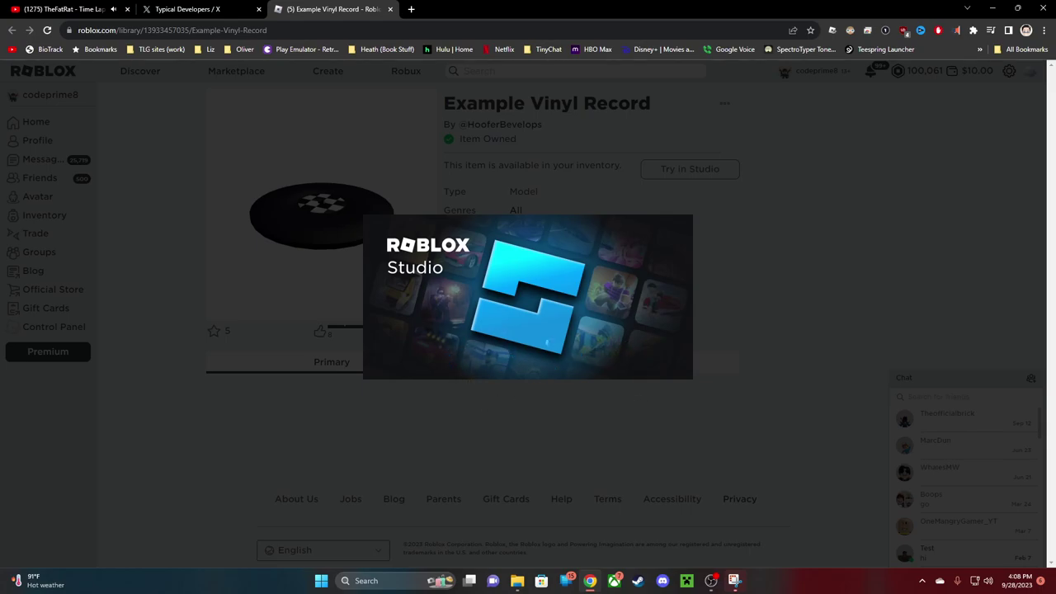
{"action": "left_click", "coordinate": [186, 9]}
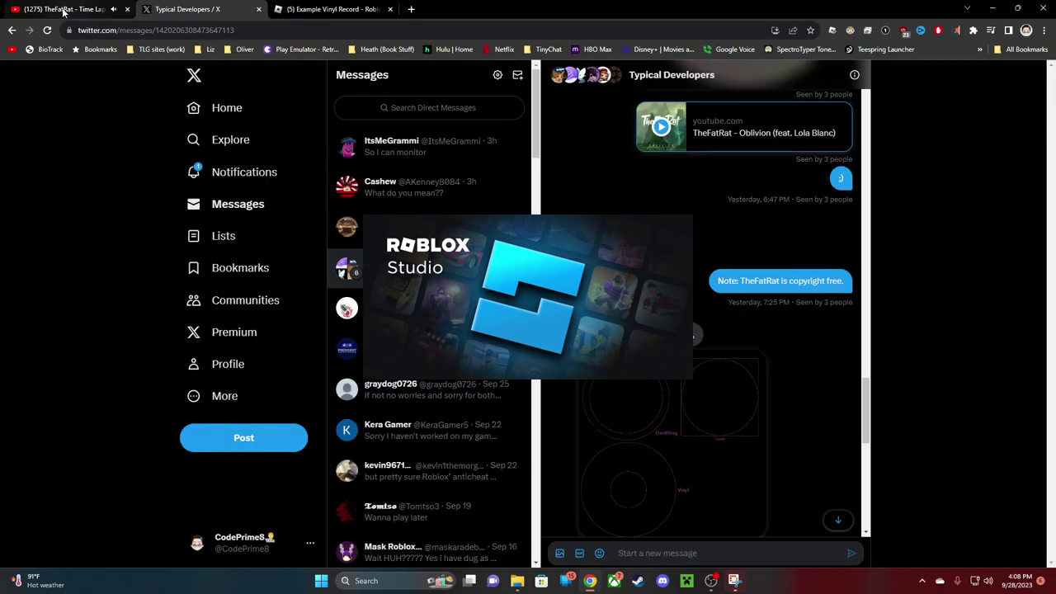
{"action": "left_click", "coordinate": [66, 10]}
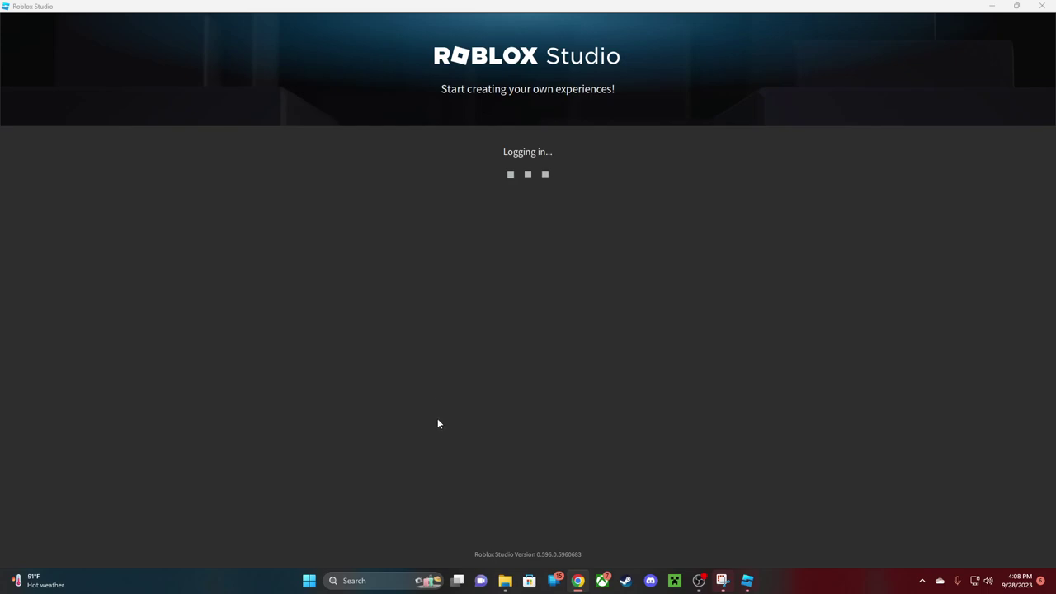
Launch GIMP
{"action": "key", "text": "super"}
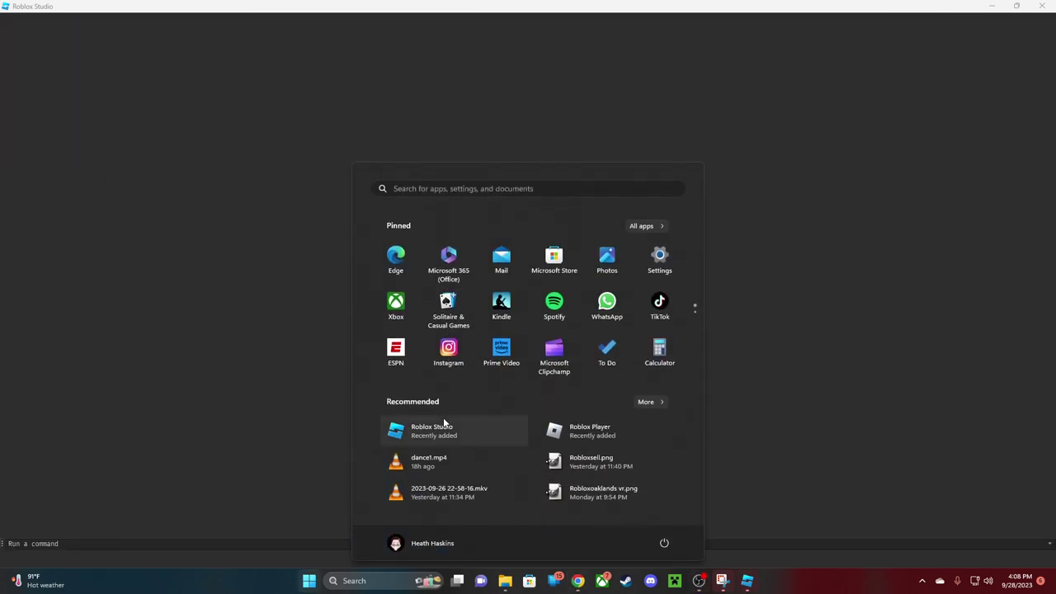
{"action": "type", "text": "gimp"}
{"action": "key", "text": "Escape"}
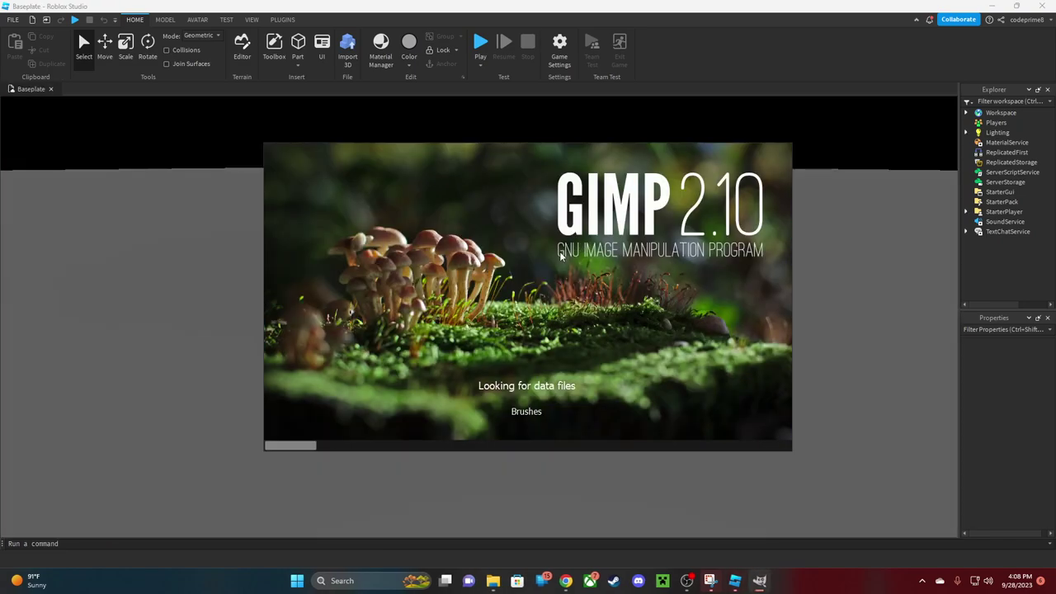
Capture a rectangular screen snip of the TheFatRat logo and hourglass artwork from the YouTube video, leaving out the Time Lapse title
{"action": "key", "text": "alt+Tab"}
{"action": "key", "text": "Tab"}
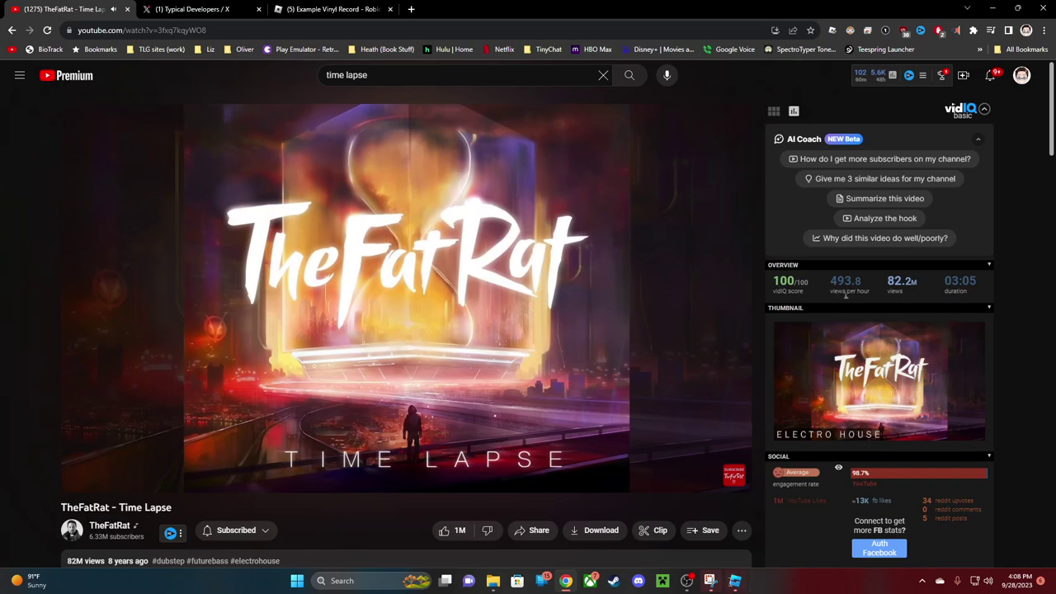
{"action": "key", "text": "alt+Tab"}
{"action": "left_click", "coordinate": [174, 22]}
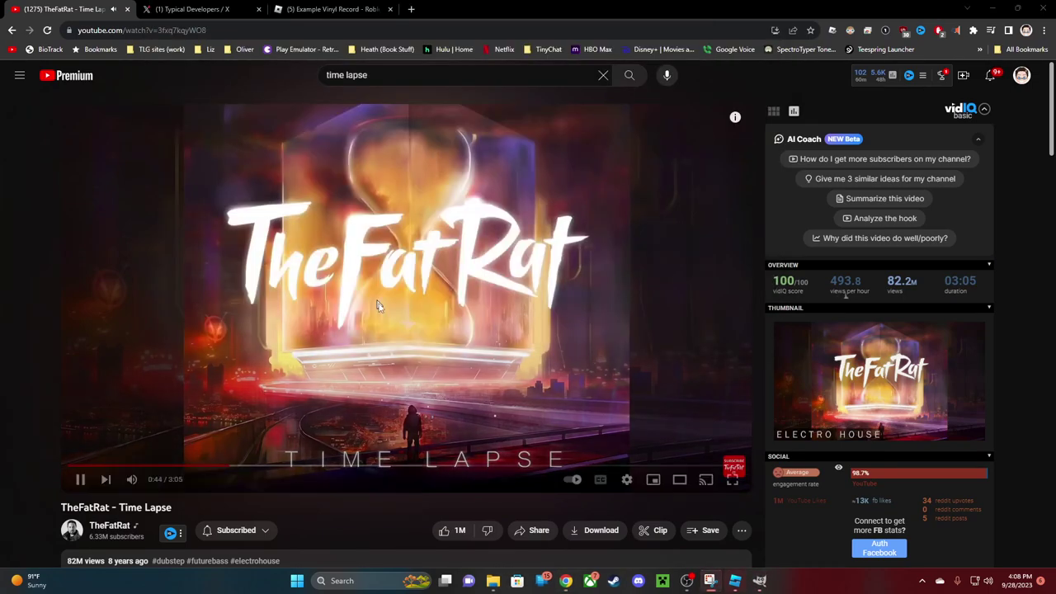
{"action": "left_click_drag", "start_coordinate": [181, 110], "coordinate": [627, 413]}
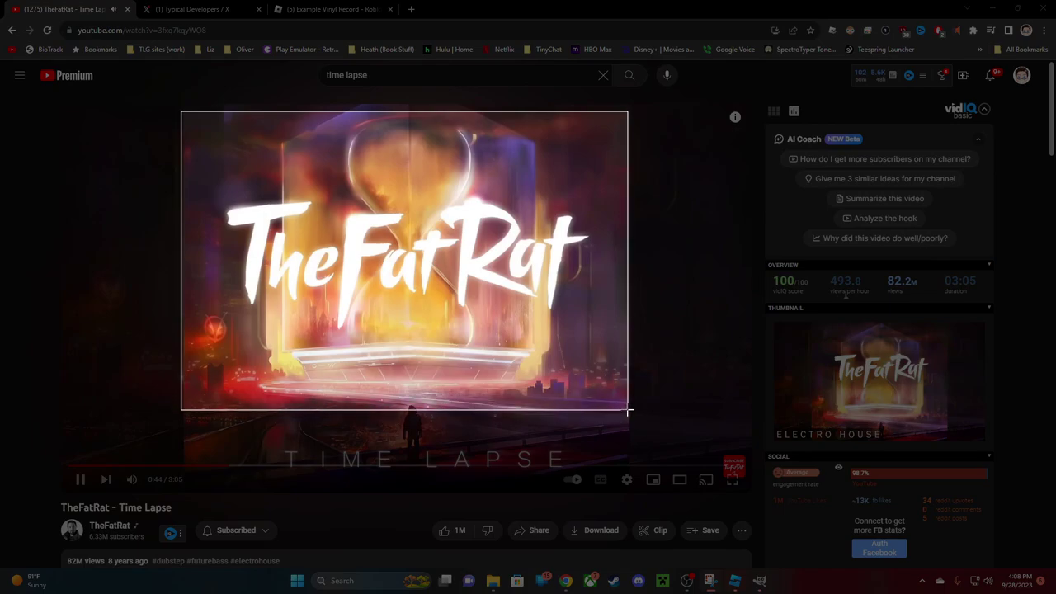
Switch to GIMP and create a new image from the captured artwork in the clipboard
{"action": "key", "text": "alt+Tab"}
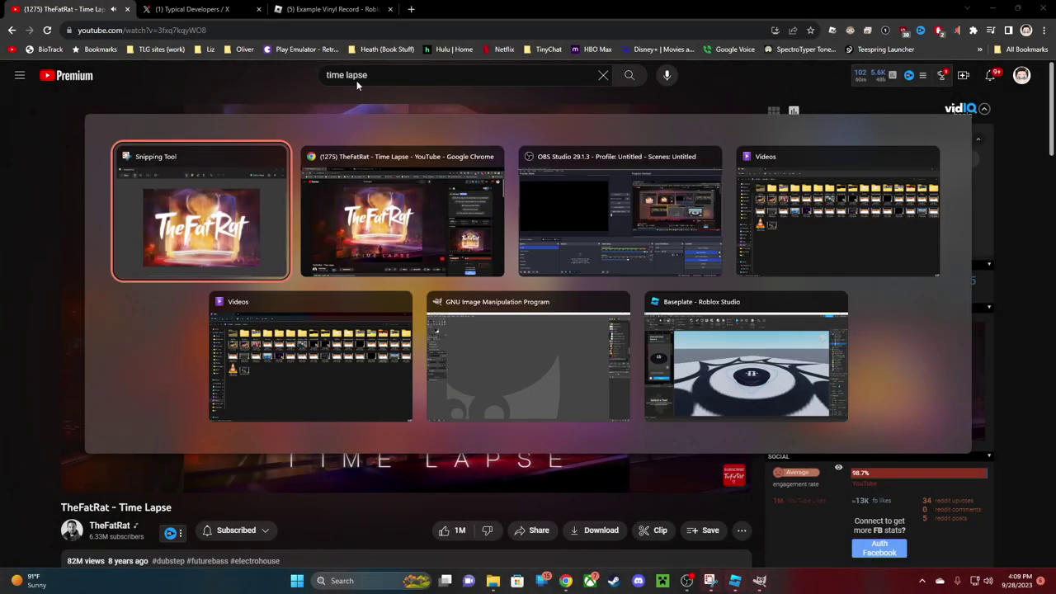
{"action": "key", "text": "alt+Tab"}
{"action": "key", "text": "alt+Tab"}
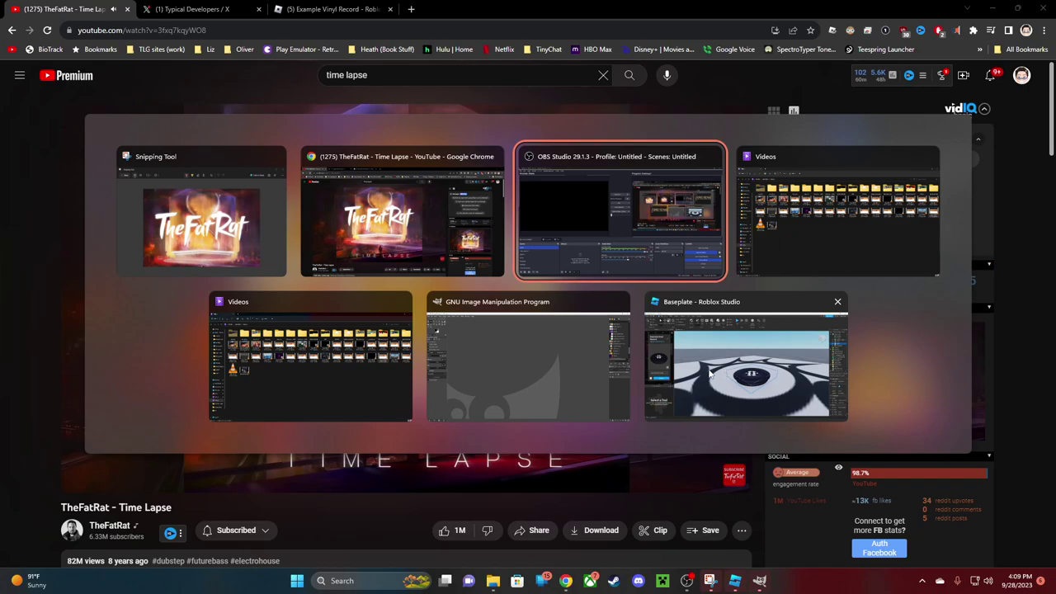
{"action": "left_click", "coordinate": [460, 342]}
{"action": "left_click", "coordinate": [8, 21]}
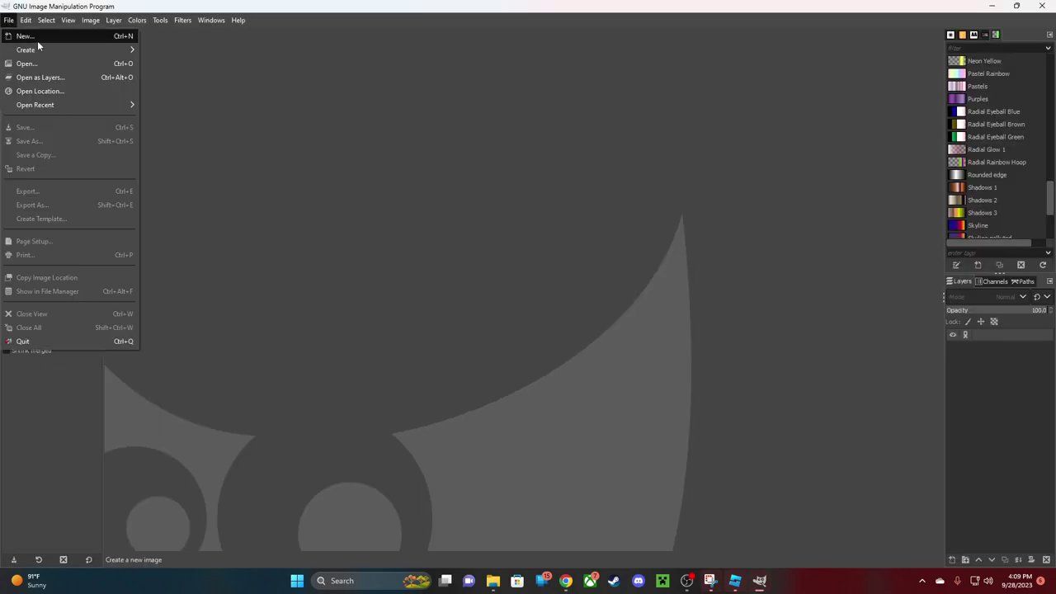
{"action": "mouse_move", "coordinate": [40, 48]}
{"action": "left_click", "coordinate": [169, 47]}
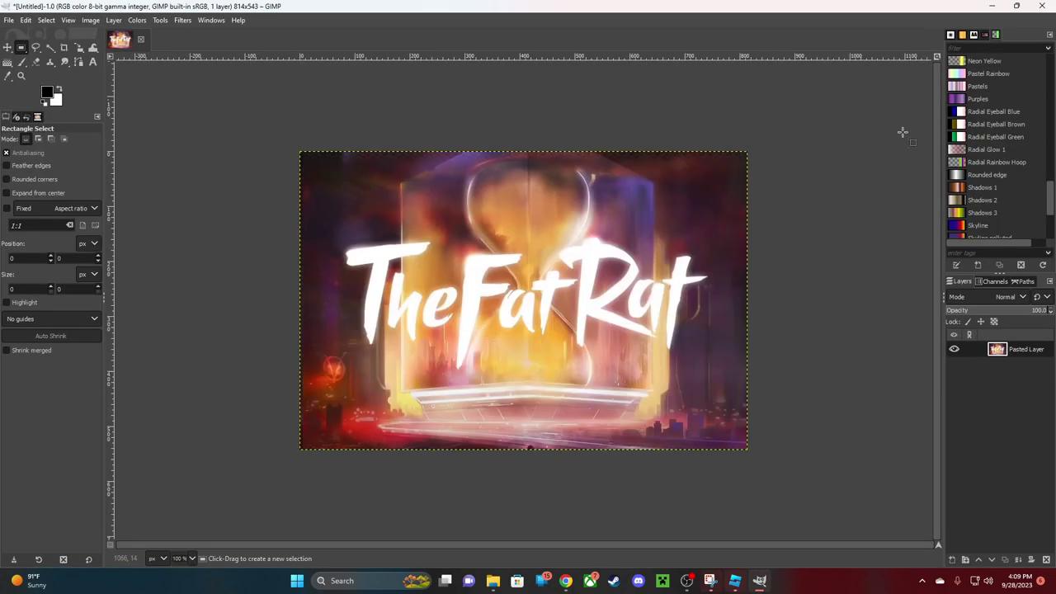
Switch to Roblox Studio and close the Example Vinyl Record details
{"action": "left_click", "coordinate": [992, 6]}
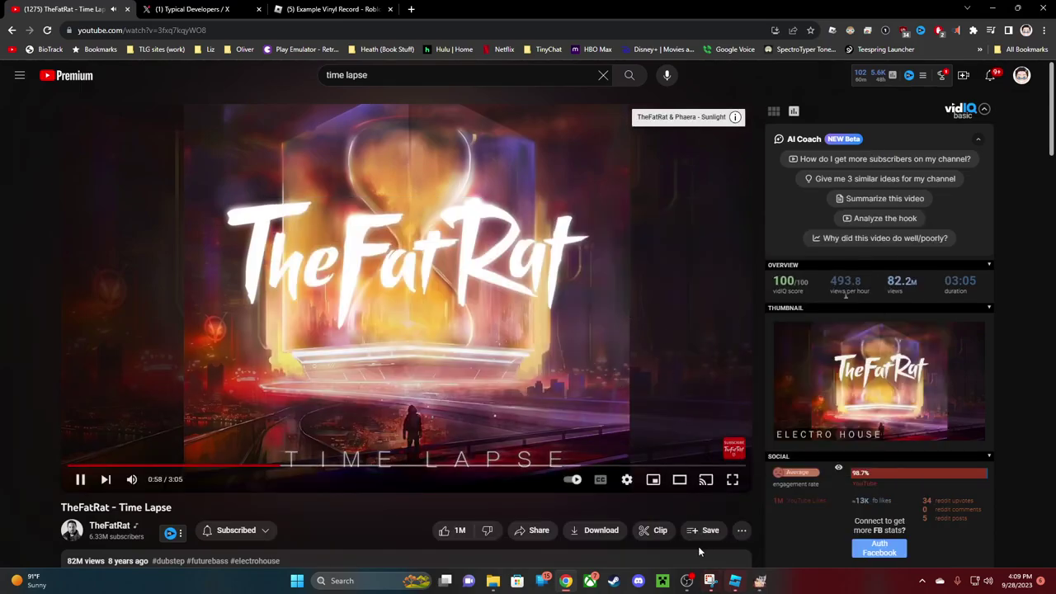
{"action": "left_click", "coordinate": [735, 580]}
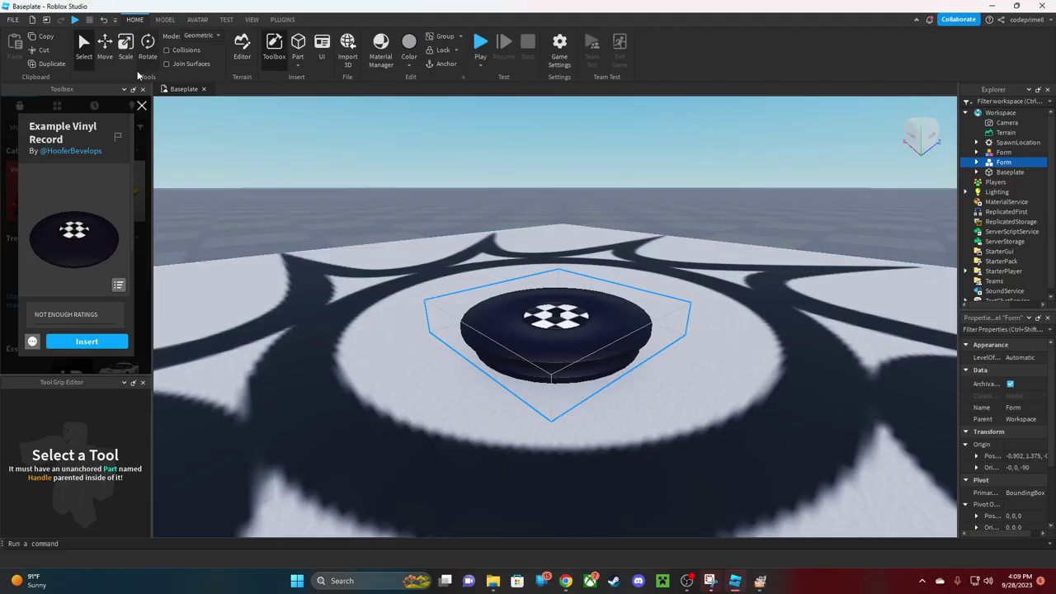
{"action": "left_click", "coordinate": [142, 107]}
Move both vinyl records off the spawn platform onto the baseplate beside it
{"action": "right_click_drag", "start_coordinate": [325, 358], "coordinate": [536, 309]}
{"action": "scroll", "coordinate": [536, 308], "scroll_direction": "down", "scroll_amount": 10}
{"action": "scroll", "coordinate": [537, 308], "scroll_direction": "up", "scroll_amount": 4}
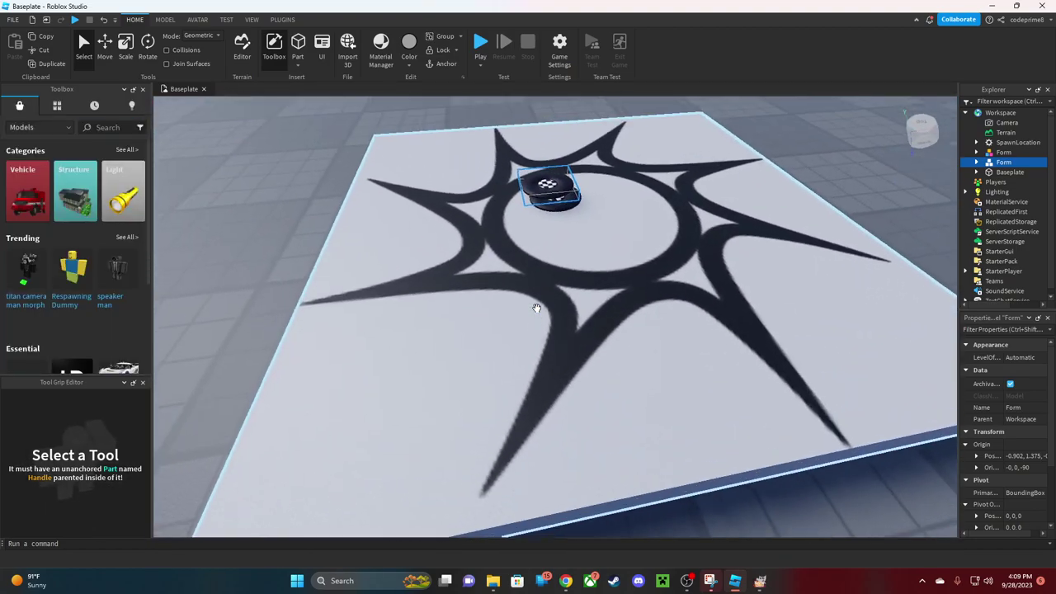
{"action": "scroll", "coordinate": [536, 309], "scroll_direction": "down", "scroll_amount": 2}
{"action": "scroll", "coordinate": [536, 309], "scroll_direction": "up", "scroll_amount": 3}
{"action": "left_click_drag", "start_coordinate": [627, 198], "coordinate": [279, 281]}
{"action": "left_click_drag", "start_coordinate": [632, 198], "coordinate": [216, 279]}
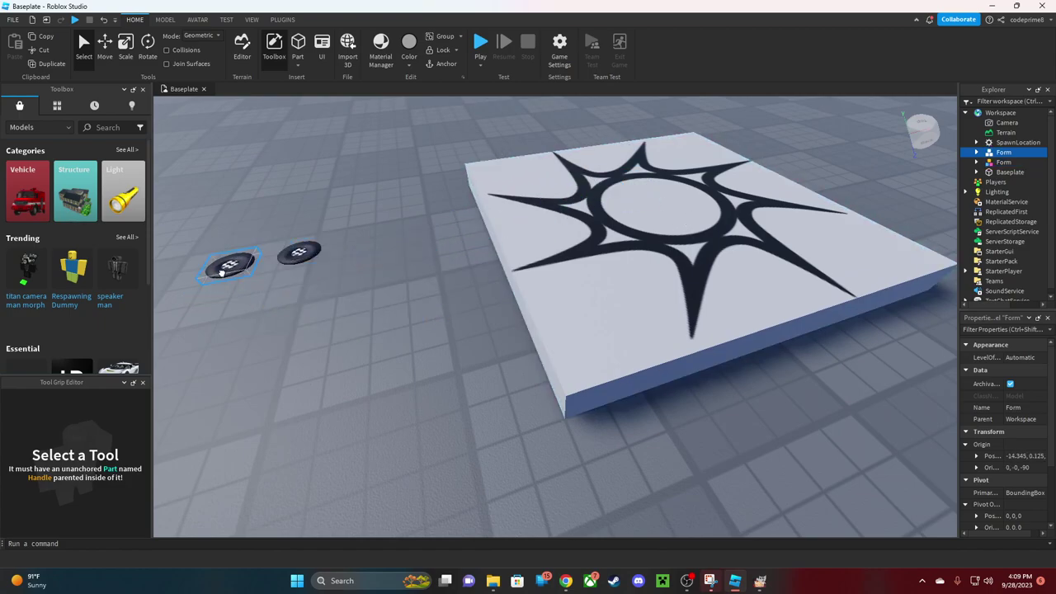
Try to delete the spawn platform
{"action": "left_click", "coordinate": [619, 256]}
{"action": "right_click_drag", "start_coordinate": [337, 366], "coordinate": [335, 366]}
{"action": "key", "text": "Delete"}
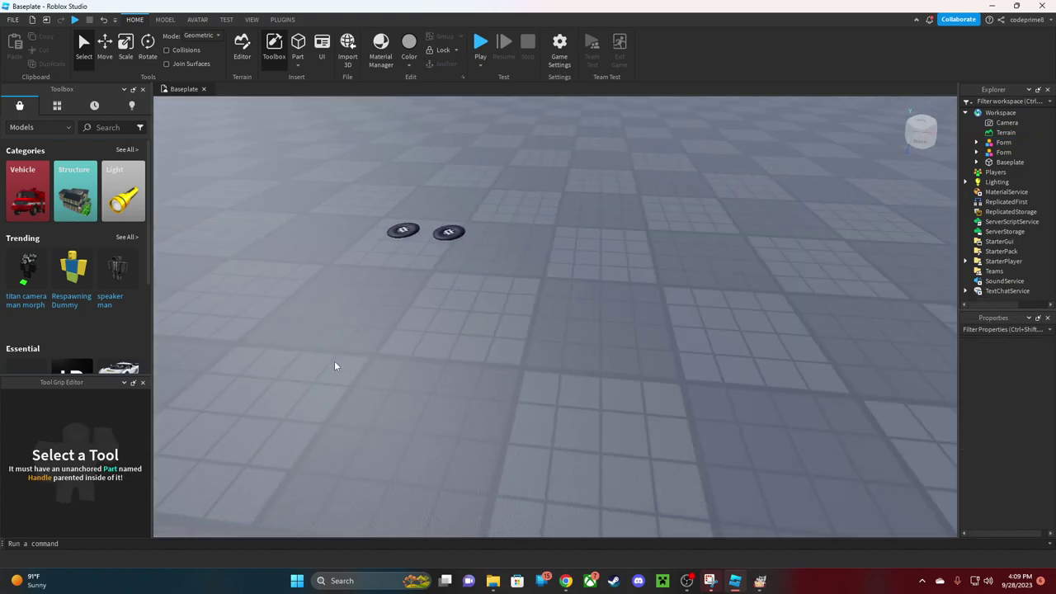
{"action": "scroll", "coordinate": [398, 364], "scroll_direction": "up", "scroll_amount": 3}
{"action": "key", "text": "ctrl+z"}
Select one vinyl record on the baseplate and examine the parts inside its Form model
{"action": "right_click_drag", "start_coordinate": [397, 359], "coordinate": [402, 331]}
{"action": "left_click", "coordinate": [402, 331]}
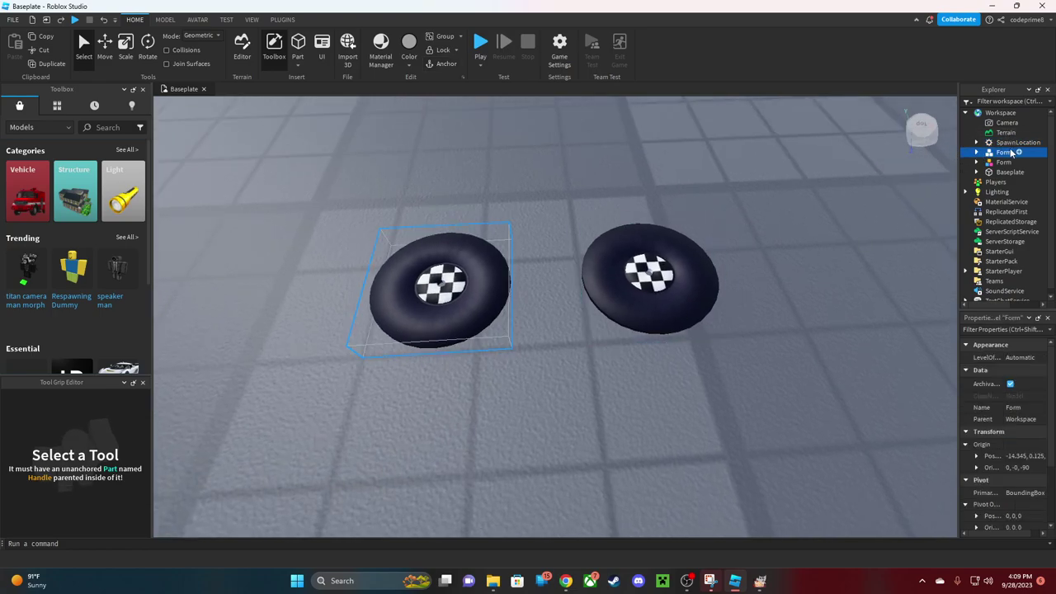
{"action": "left_click", "coordinate": [977, 153]}
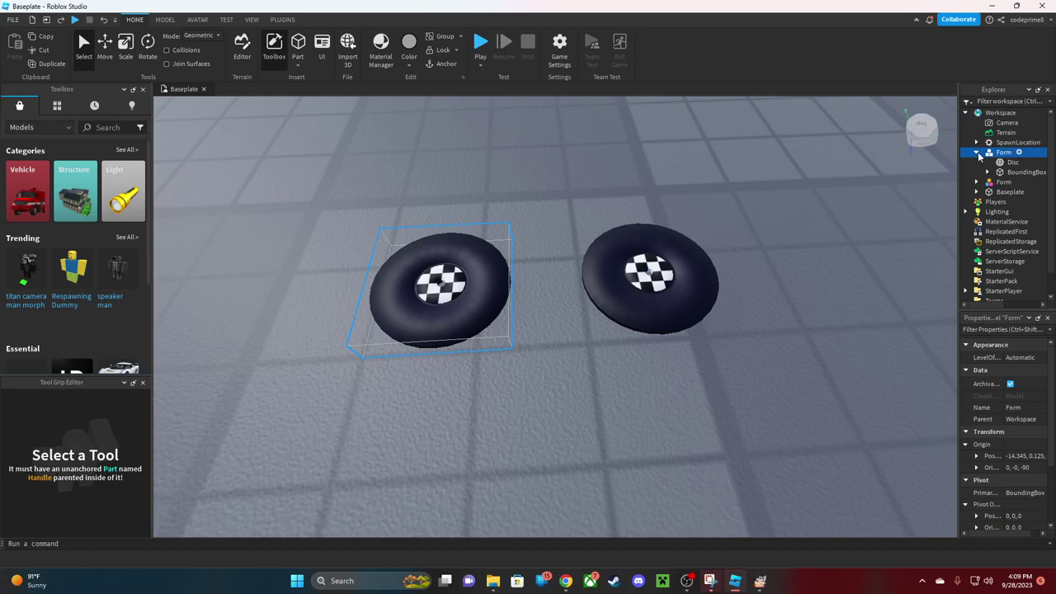
{"action": "left_click", "coordinate": [977, 153]}
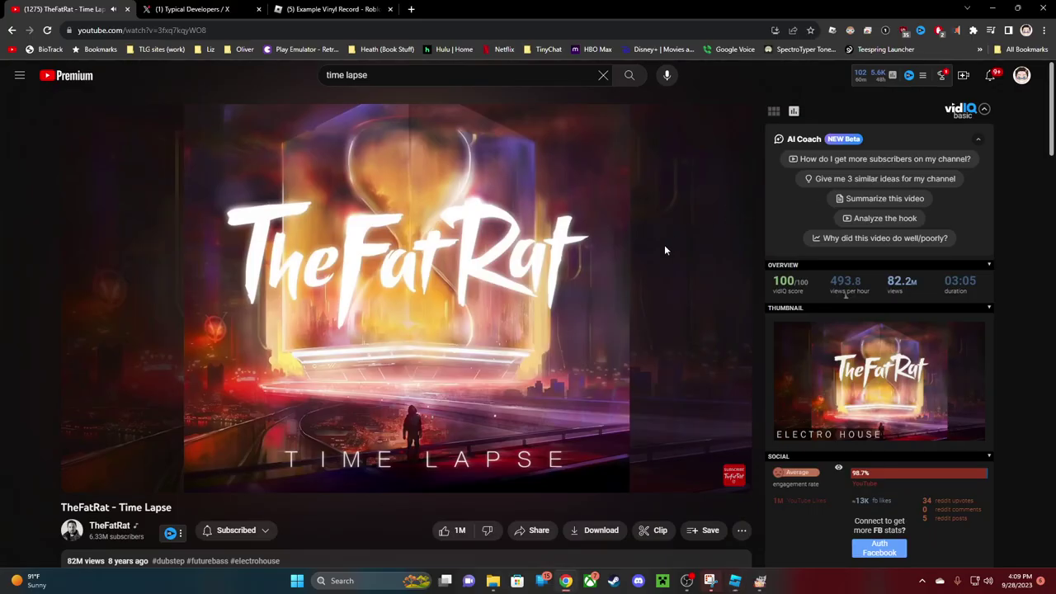
Switch to the browser, enlarge the vinyl and cover template image in the Typical Developers chat, and start saving it
{"action": "left_click", "coordinate": [192, 9]}
{"action": "left_click", "coordinate": [658, 389]}
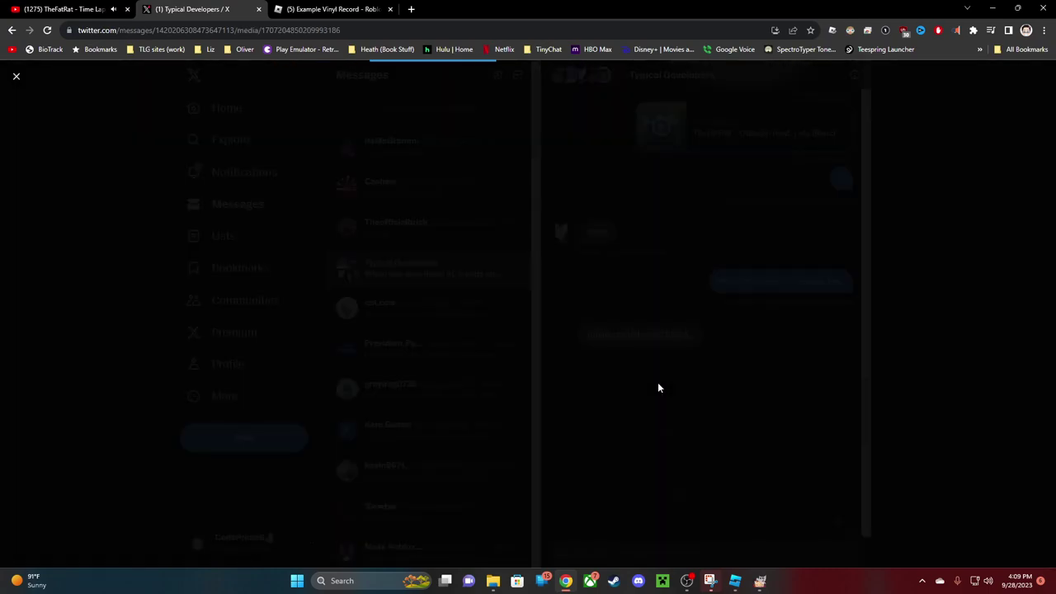
{"action": "right_click", "coordinate": [460, 213]}
{"action": "left_click", "coordinate": [504, 237]}
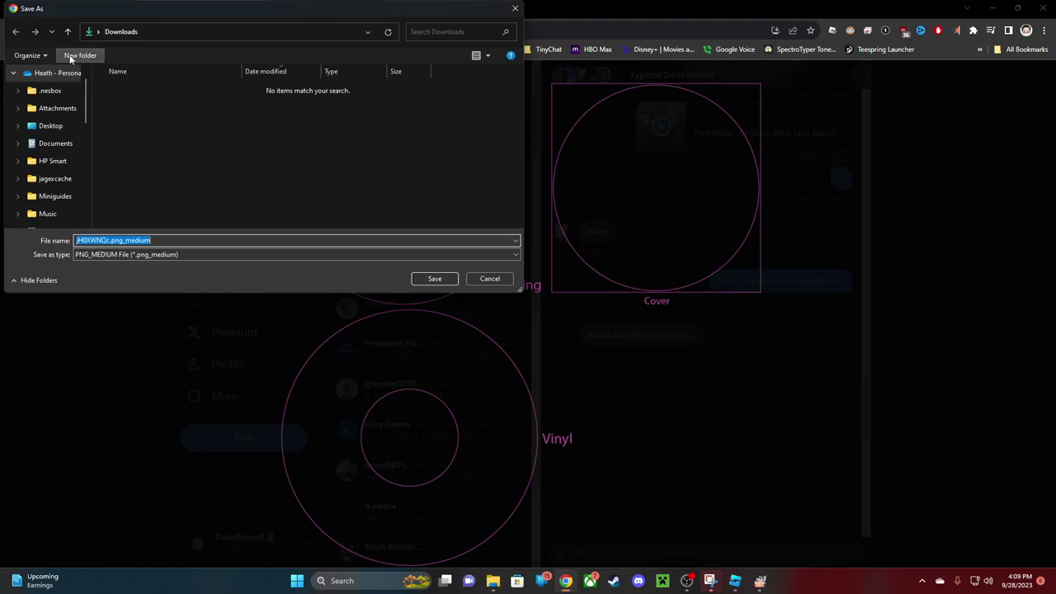
Save the template image in the Pictures folder as DISK_COVER.png
{"action": "scroll", "coordinate": [41, 104], "scroll_direction": "up", "scroll_amount": 1}
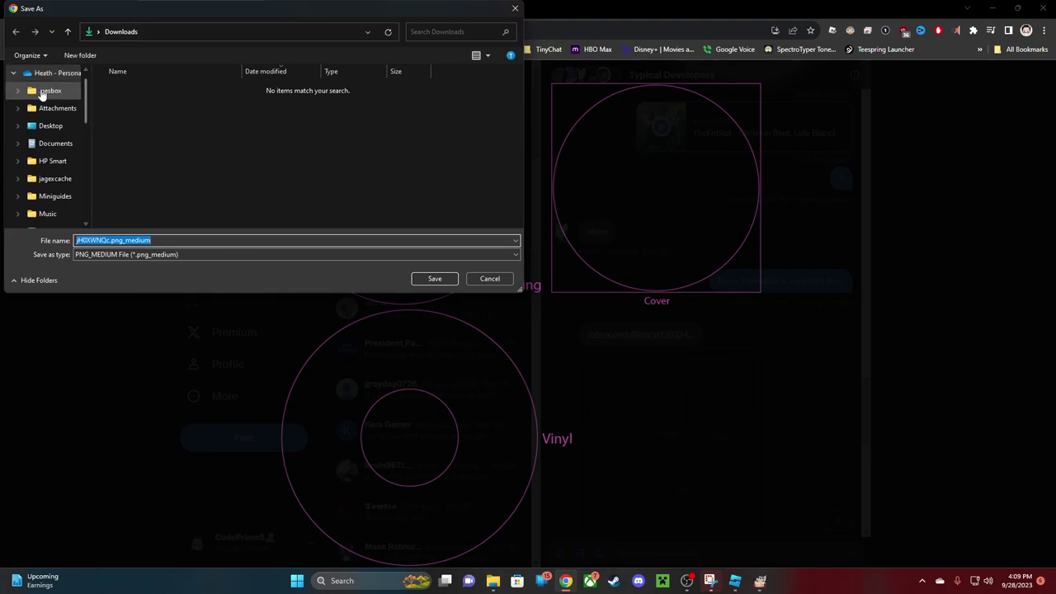
{"action": "left_click", "coordinate": [13, 91]}
{"action": "scroll", "coordinate": [38, 148], "scroll_direction": "down", "scroll_amount": 2}
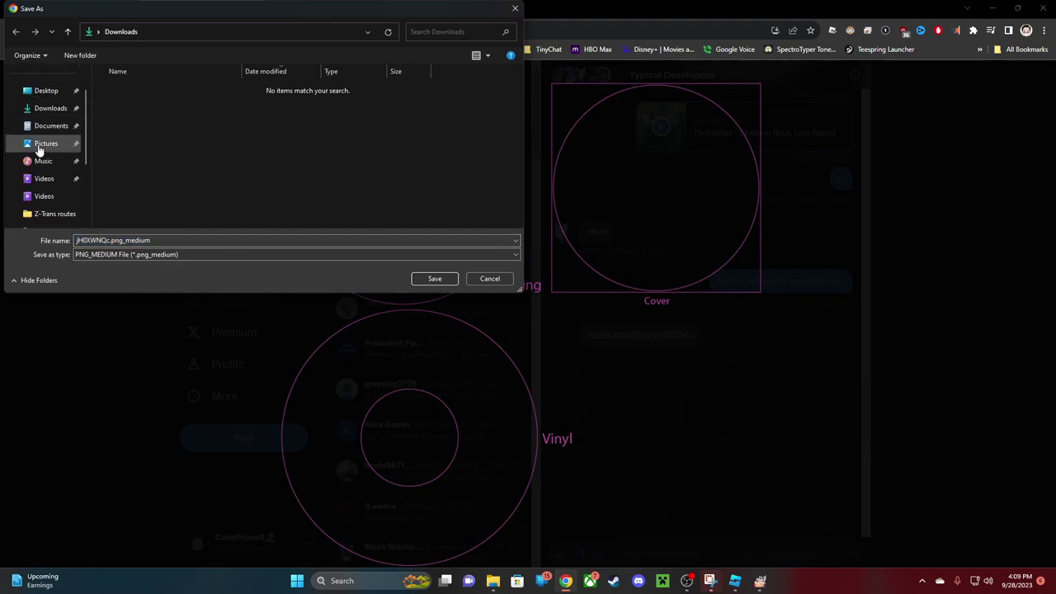
{"action": "left_click", "coordinate": [50, 108]}
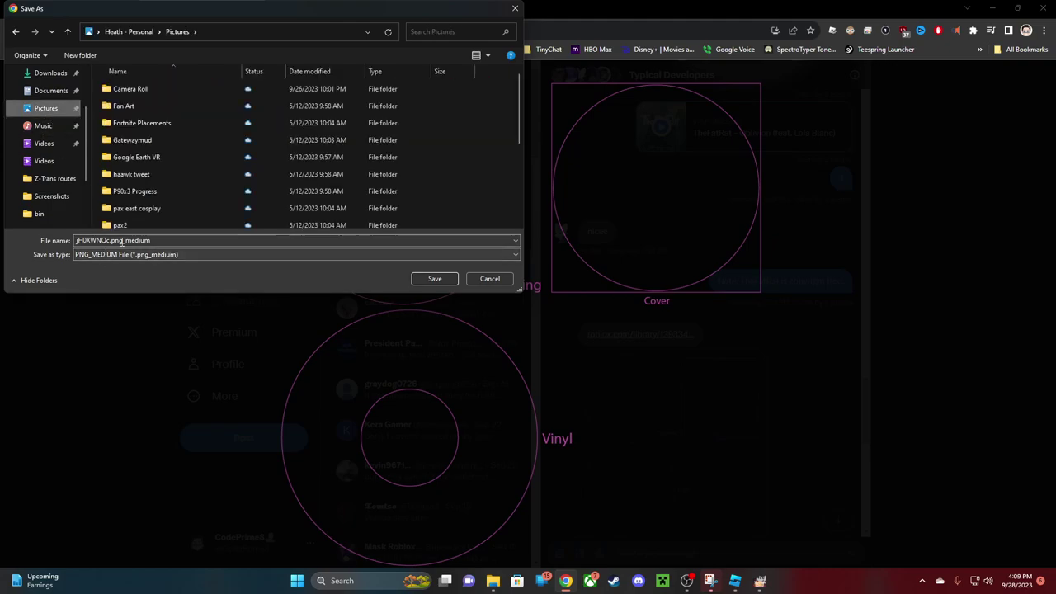
{"action": "double_click", "coordinate": [125, 239]}
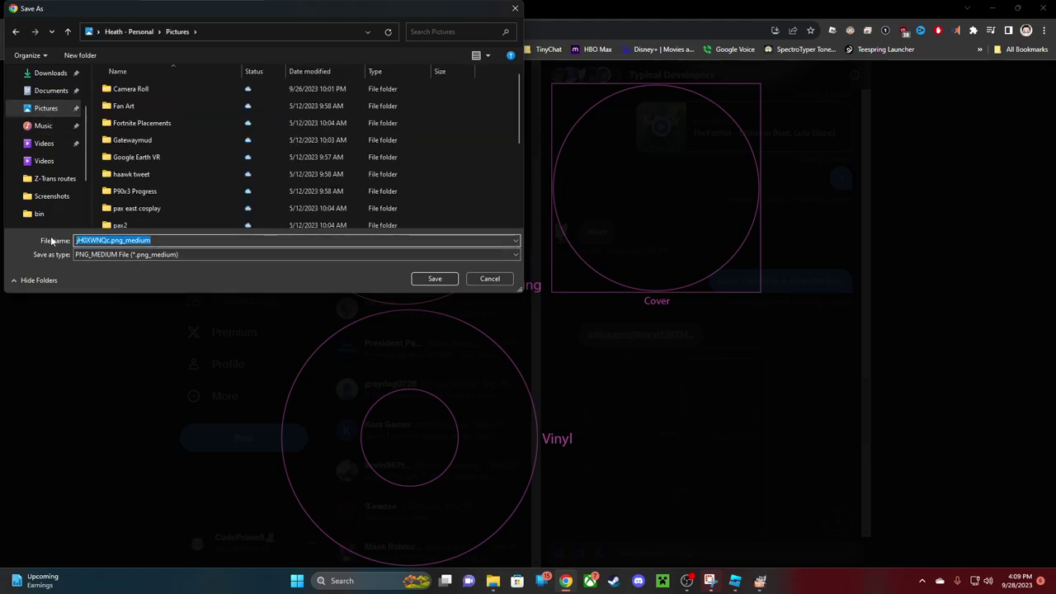
{"action": "type", "text": "DISK_COVER.png"}
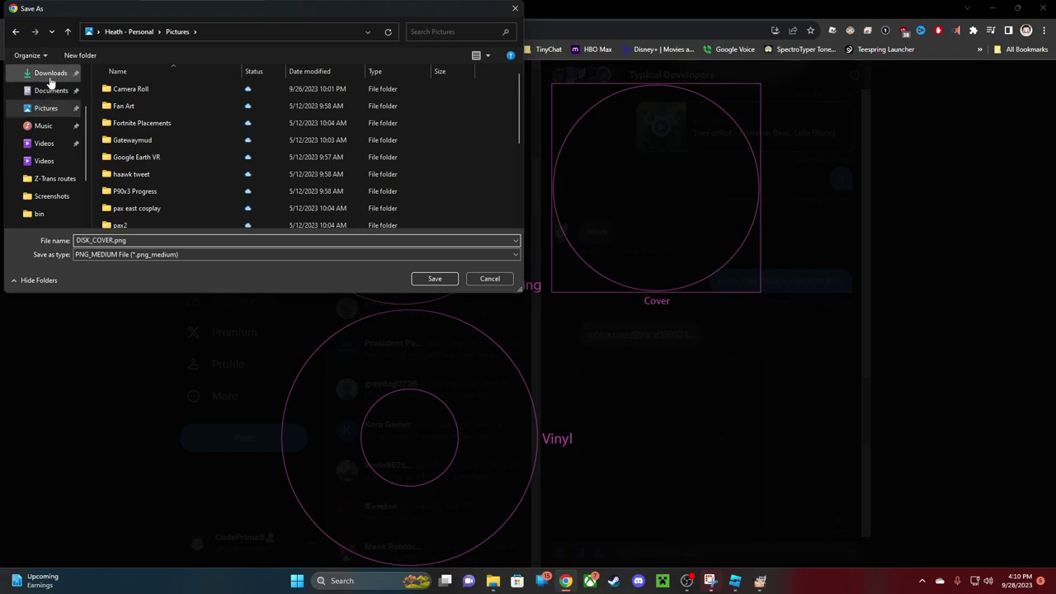
{"action": "scroll", "coordinate": [192, 134], "scroll_direction": "down", "scroll_amount": 5}
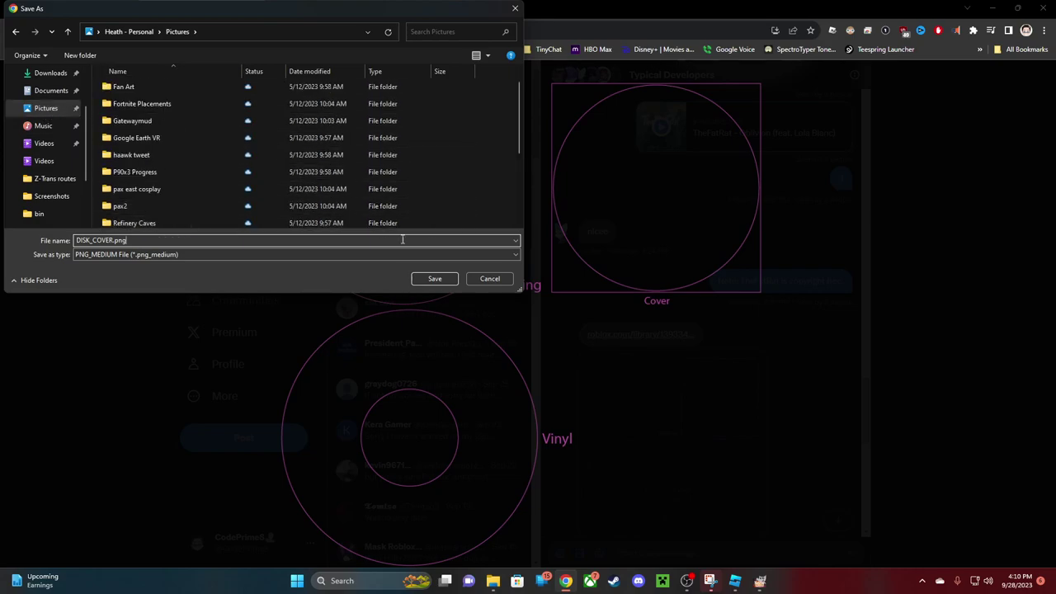
{"action": "left_click", "coordinate": [435, 278]}
Switch to GIMP and open DISK_COVER.png from the Pictures folder
{"action": "key", "text": "alt+Tab"}
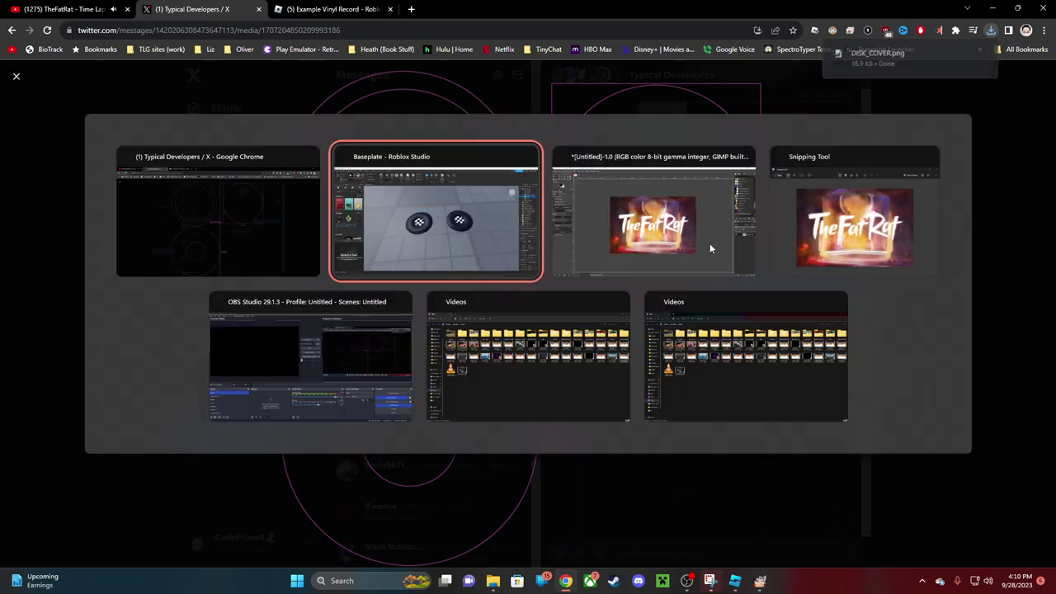
{"action": "key", "text": "alt+Tab"}
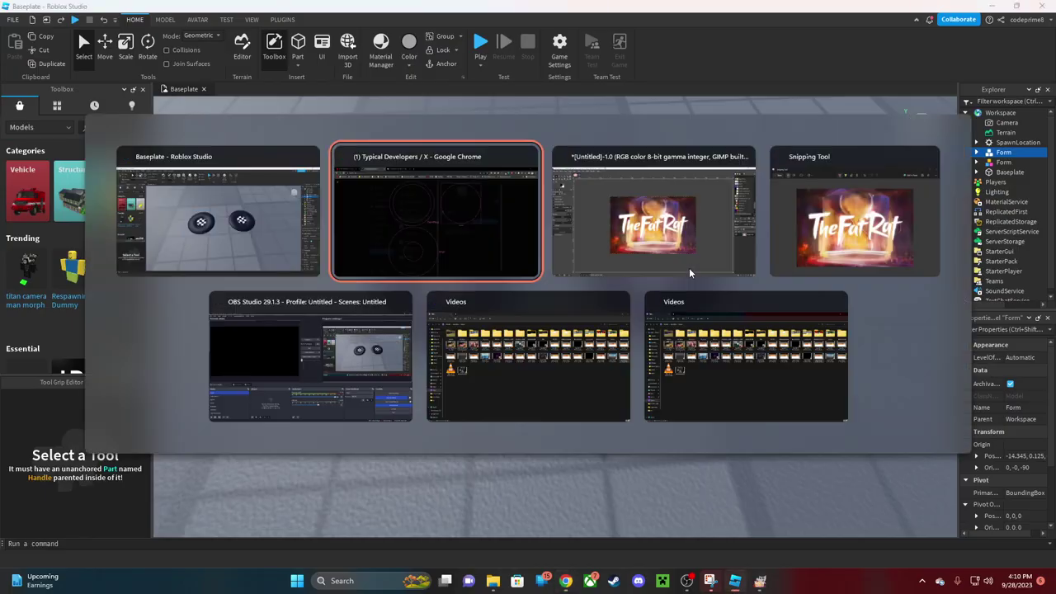
{"action": "key", "text": "alt+Tab"}
{"action": "left_click", "coordinate": [676, 259]}
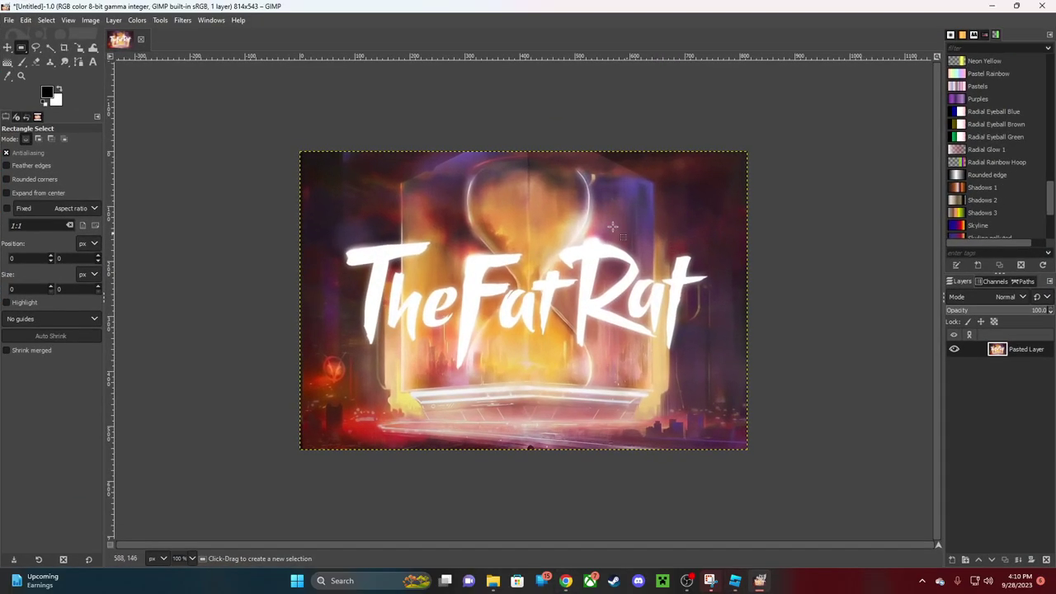
{"action": "left_click", "coordinate": [9, 19]}
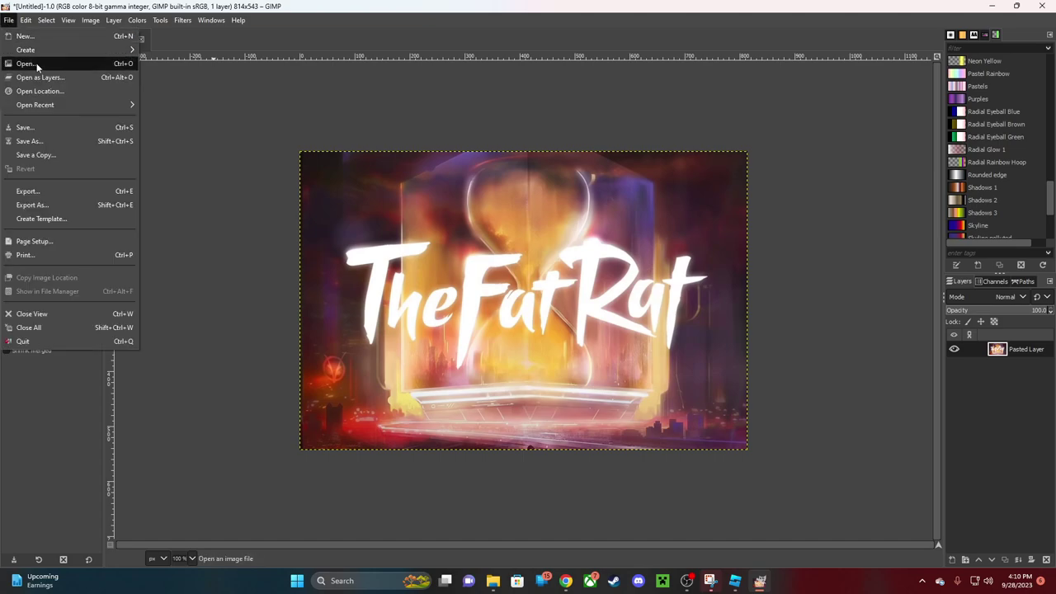
{"action": "left_click", "coordinate": [33, 64]}
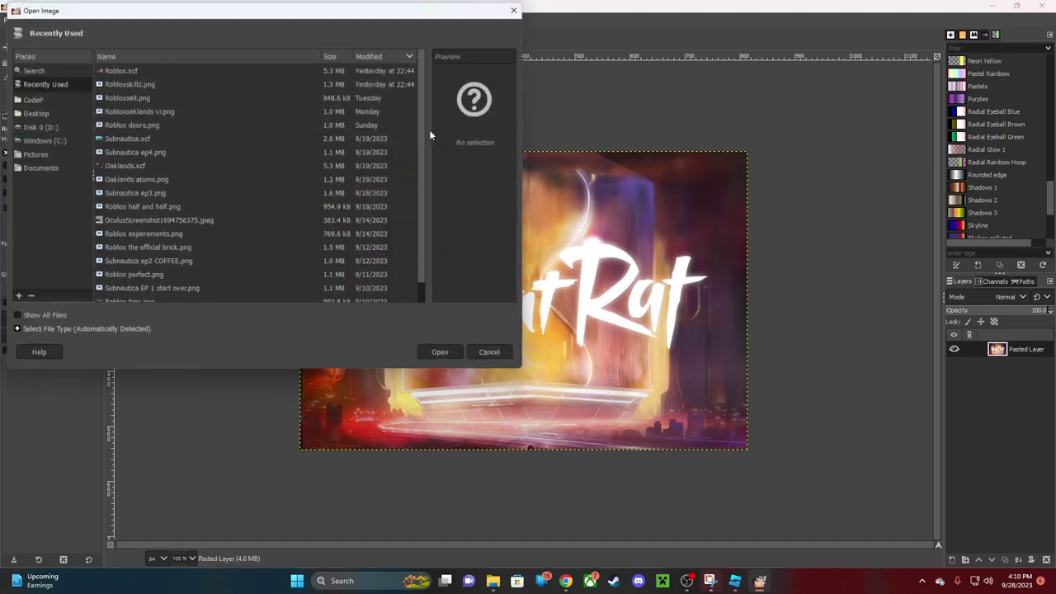
{"action": "left_click", "coordinate": [31, 155]}
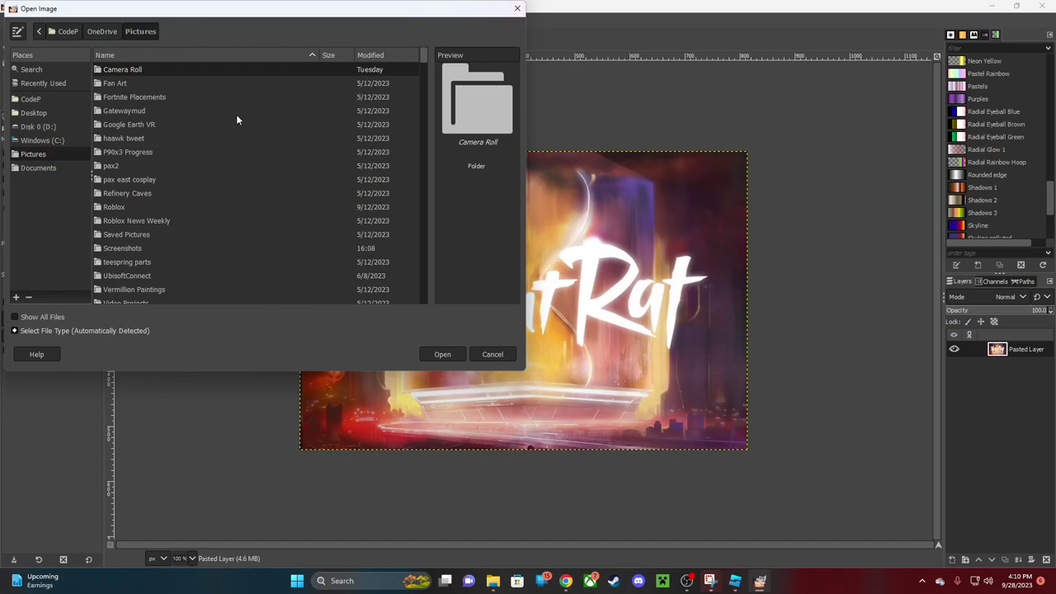
{"action": "type", "text": "disk"}
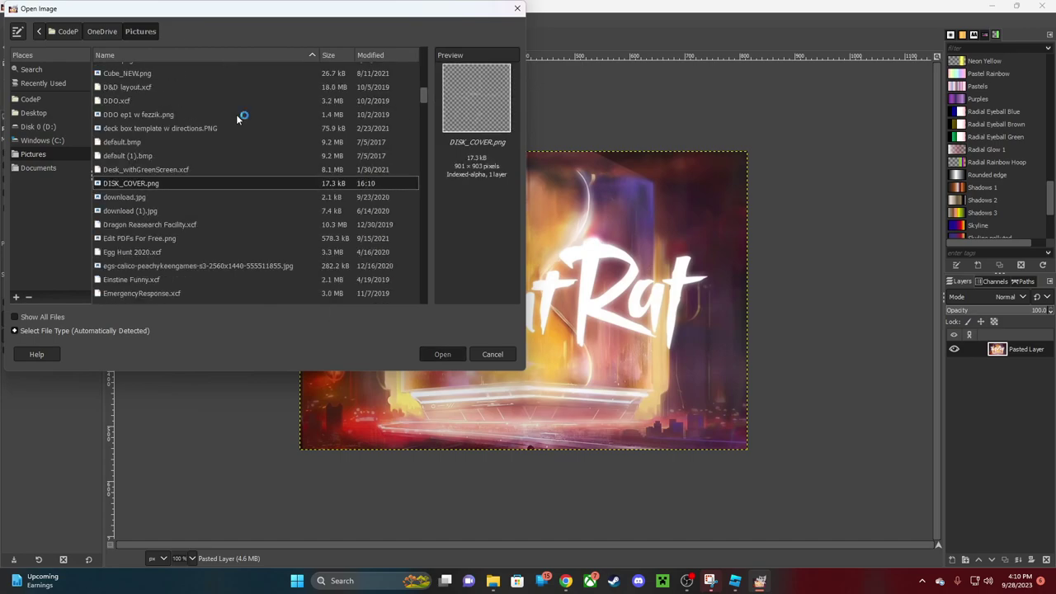
{"action": "key", "text": "Return"}
Add a transparent 901 × 903 px layer named EP BG to the template image and place it beneath the DISK_COVER.png layer
{"action": "scroll", "coordinate": [432, 243], "scroll_direction": "up", "scroll_amount": 1, "text": "ctrl"}
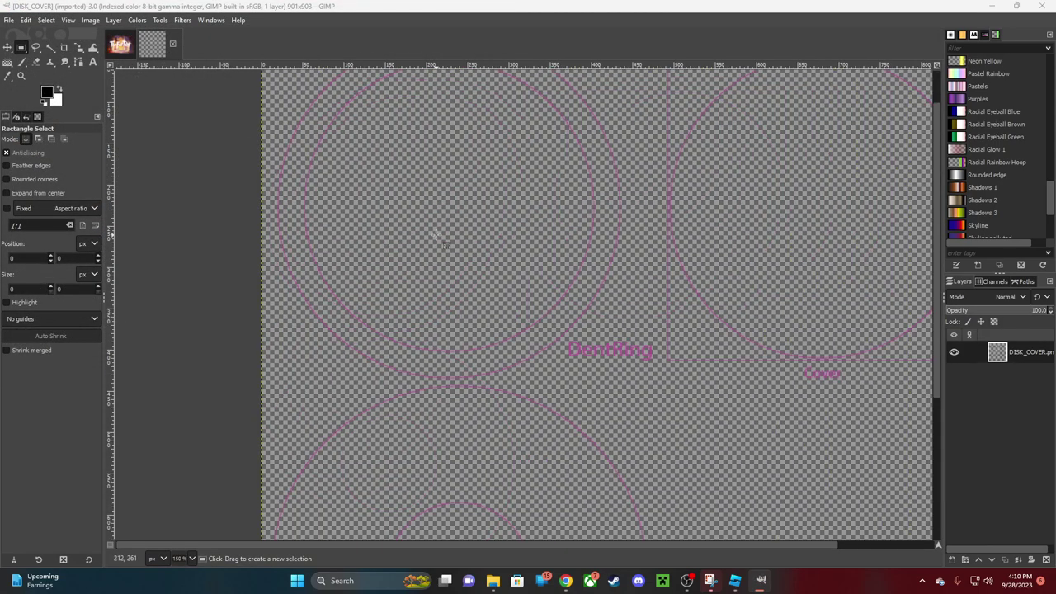
{"action": "scroll", "coordinate": [438, 239], "scroll_direction": "up", "scroll_amount": 1, "text": "ctrl"}
{"action": "scroll", "coordinate": [437, 239], "scroll_direction": "down", "scroll_amount": 2, "text": "ctrl"}
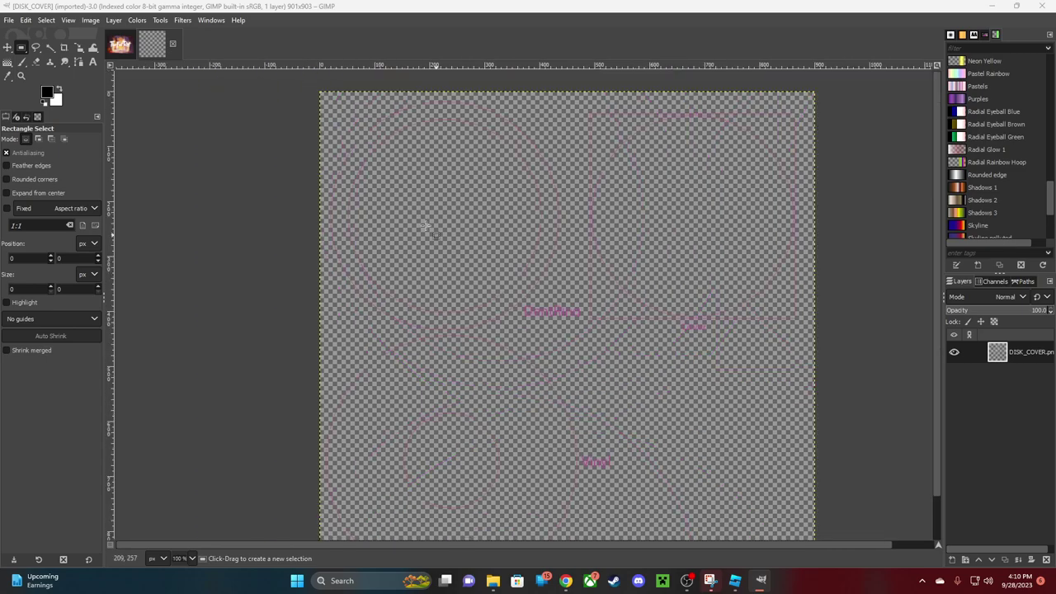
{"action": "left_click", "coordinate": [122, 47]}
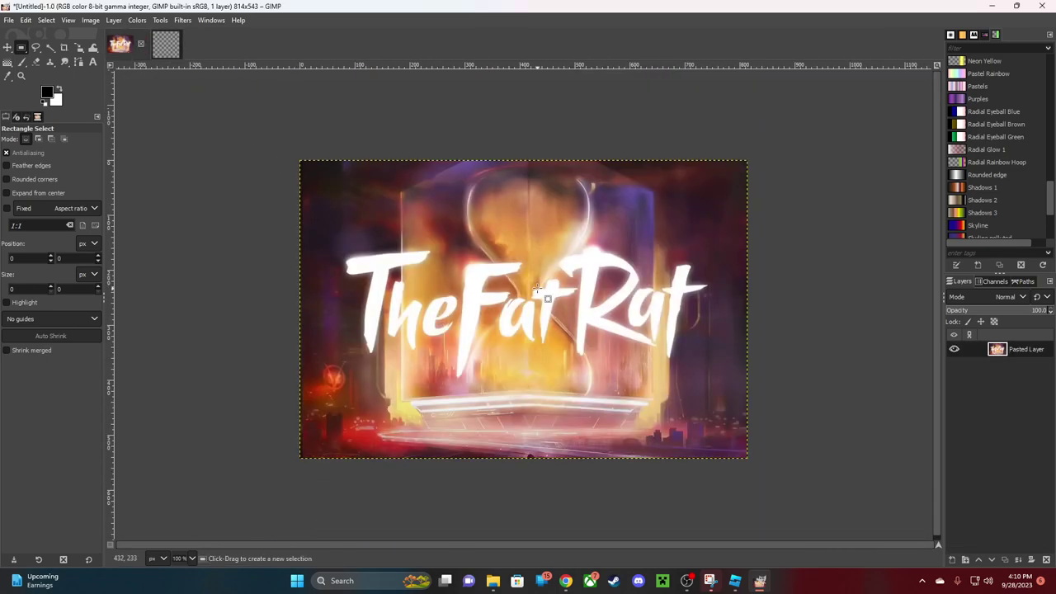
{"action": "left_click", "coordinate": [166, 45]}
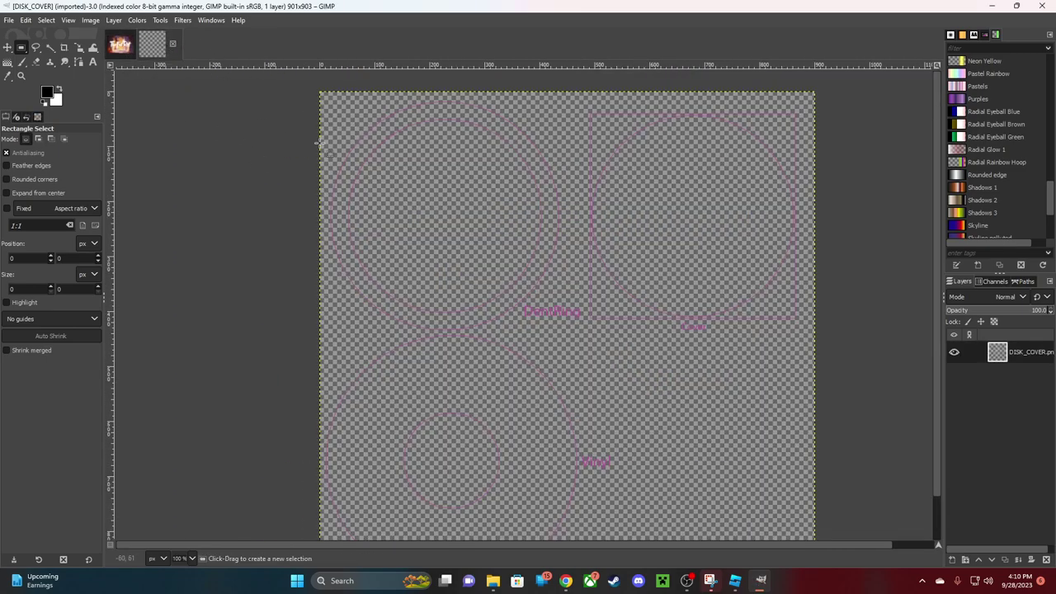
{"action": "scroll", "coordinate": [561, 274], "scroll_direction": "up", "scroll_amount": 1, "text": "ctrl"}
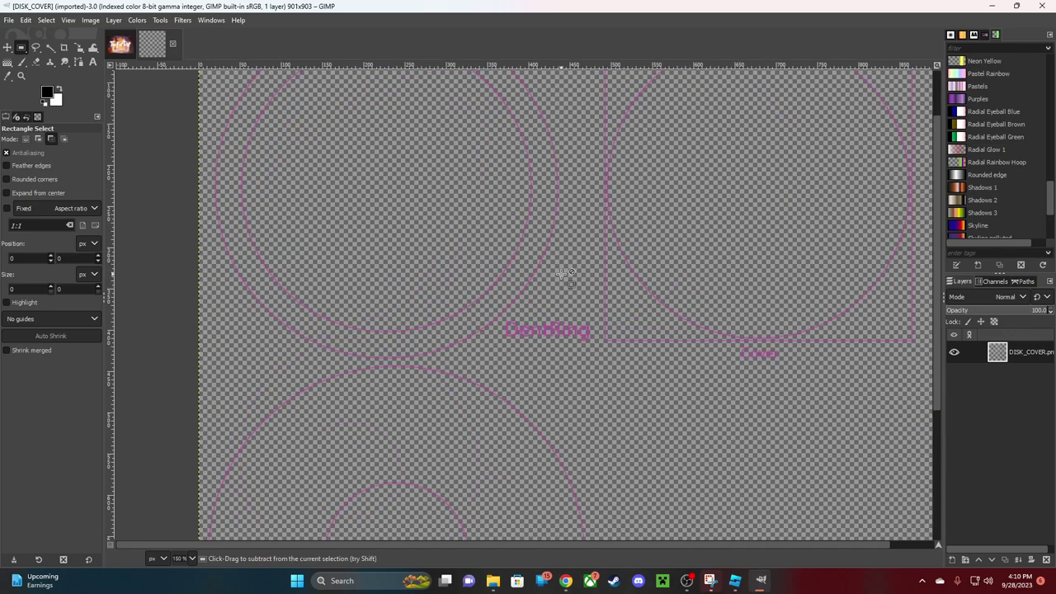
{"action": "right_click", "coordinate": [978, 384]}
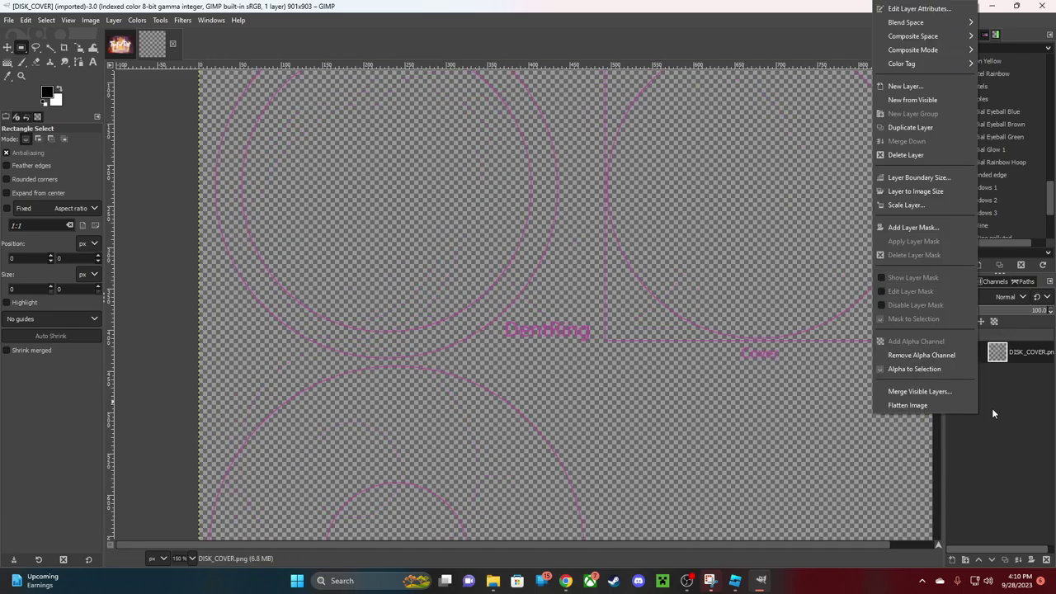
{"action": "left_click", "coordinate": [906, 86]}
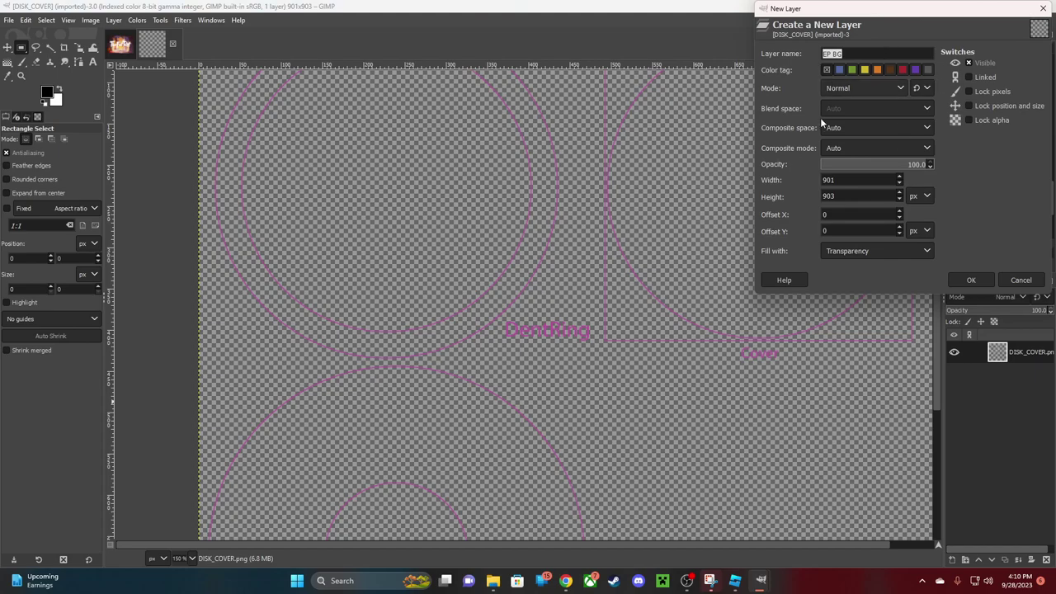
{"action": "left_click", "coordinate": [971, 281]}
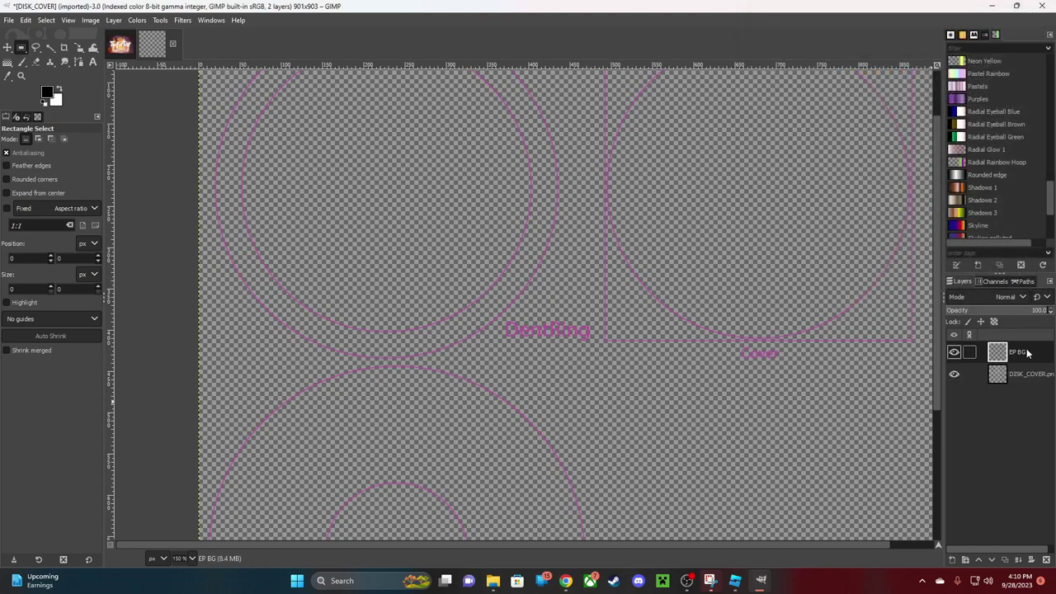
{"action": "left_click_drag", "start_coordinate": [1025, 378], "coordinate": [1022, 348]}
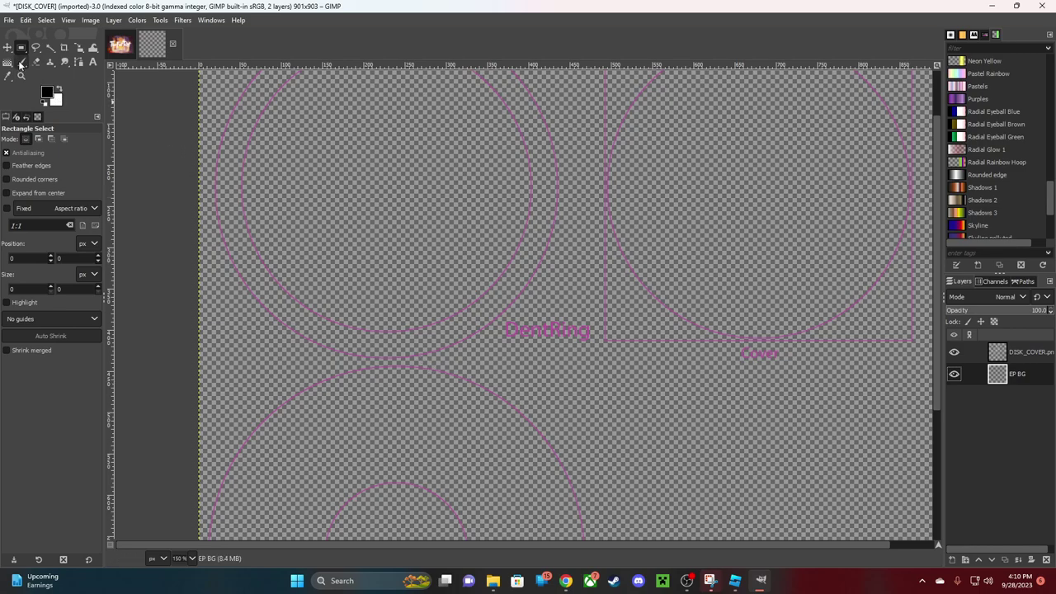
Try to fill the EP BG layer with black using Bucket Fill, and undo the fill
{"action": "mouse_move", "coordinate": [6, 65]}
{"action": "left_mouse_down"}
{"action": "mouse_move", "coordinate": [50, 93]}
{"action": "mouse_move", "coordinate": [42, 73]}
{"action": "left_mouse_up"}
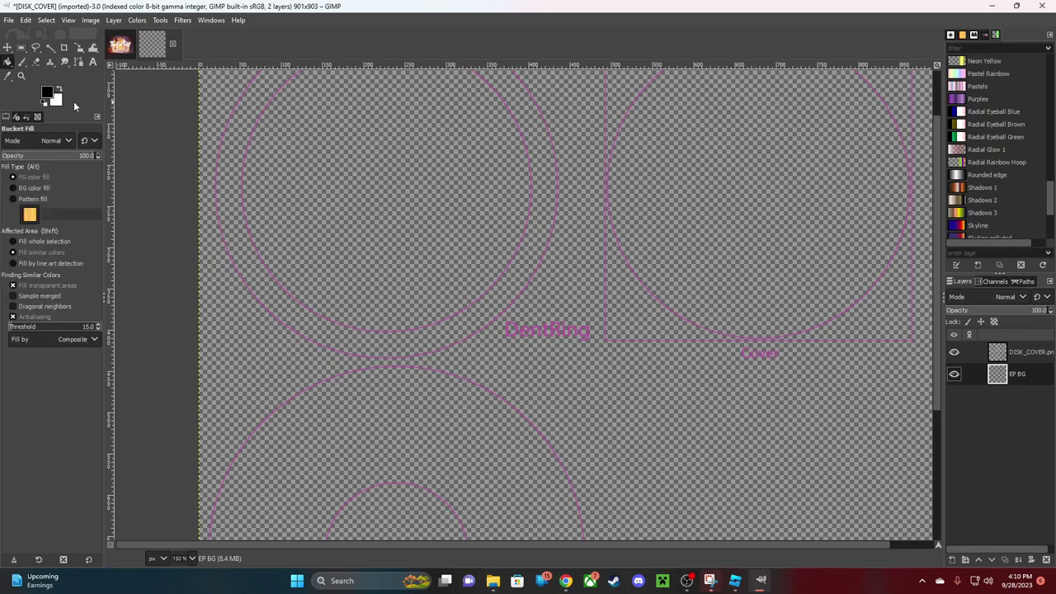
{"action": "left_click", "coordinate": [344, 270]}
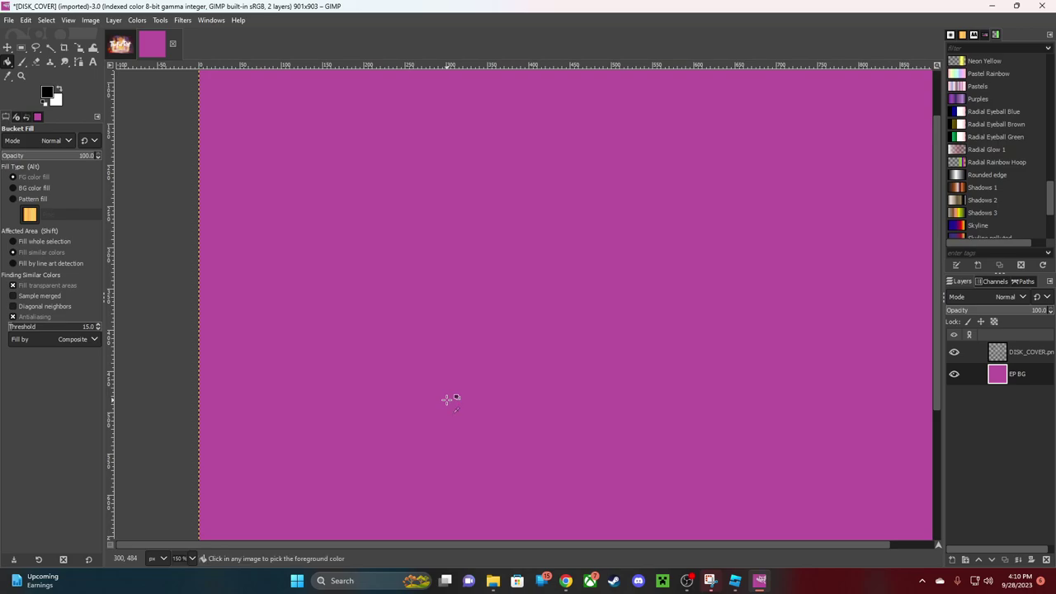
{"action": "key", "text": "ctrl+z"}
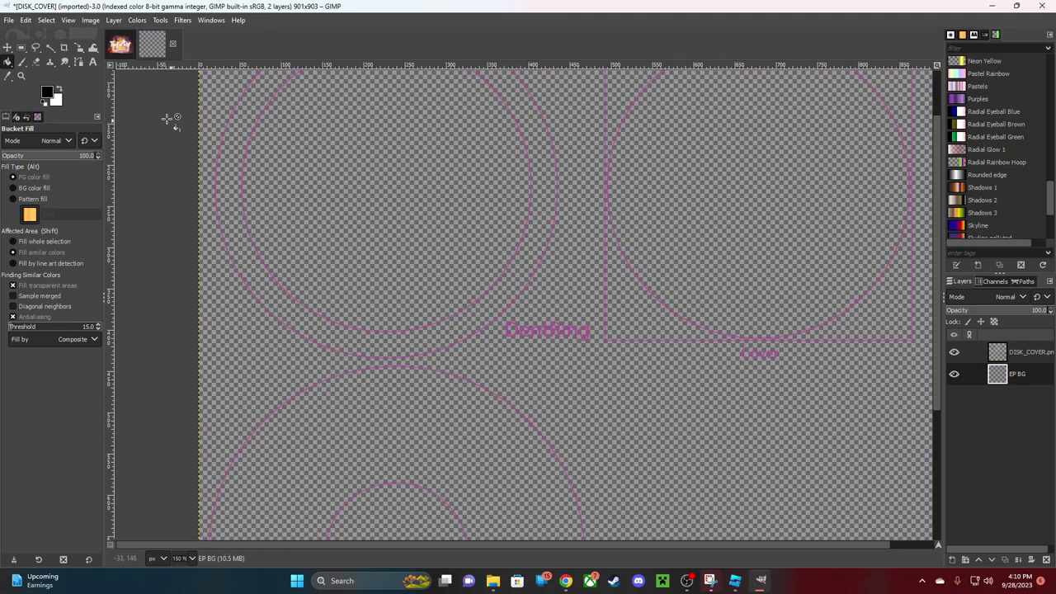
Make white the foreground colour and fill the EP BG layer with it
{"action": "left_click", "coordinate": [47, 91]}
{"action": "left_click", "coordinate": [50, 122]}
{"action": "left_click", "coordinate": [147, 193]}
{"action": "key", "text": "ctrl+y"}
{"action": "key", "text": "ctrl+z"}
{"action": "key", "text": "ctrl+y"}
{"action": "key", "text": "ctrl+z"}
{"action": "left_click", "coordinate": [58, 88]}
{"action": "left_click", "coordinate": [475, 355]}
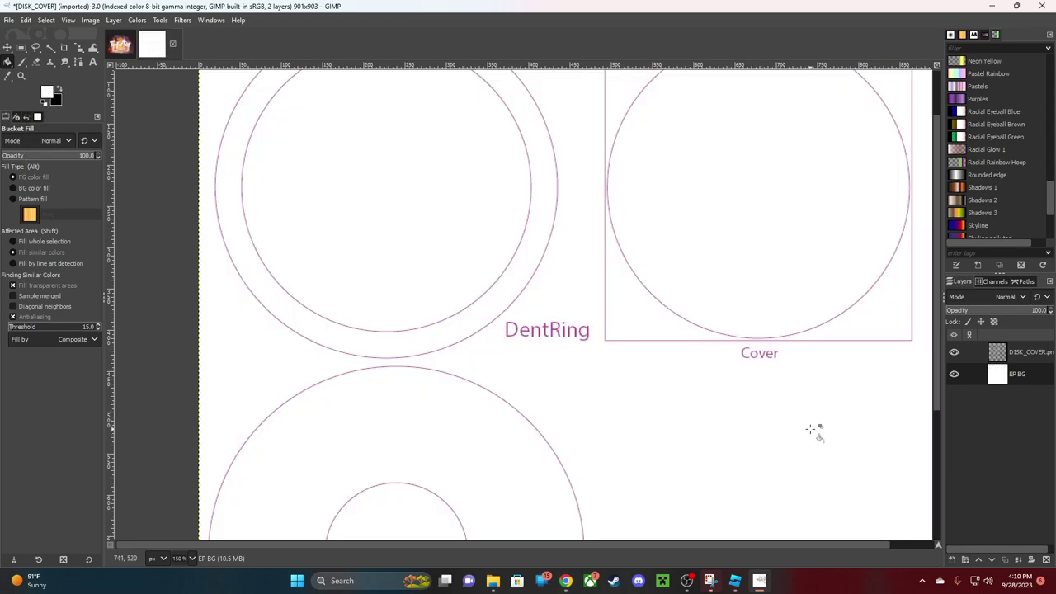
Try to paste TheFatRat artwork above the template layer, and undo the paste
{"action": "left_click", "coordinate": [1019, 352]}
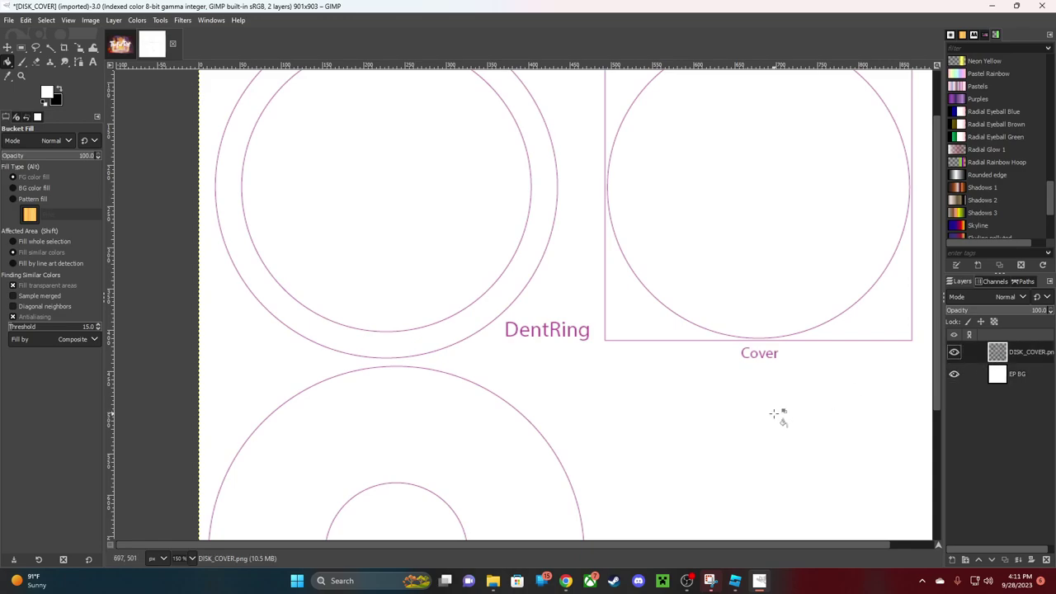
{"action": "key", "text": "ctrl+v"}
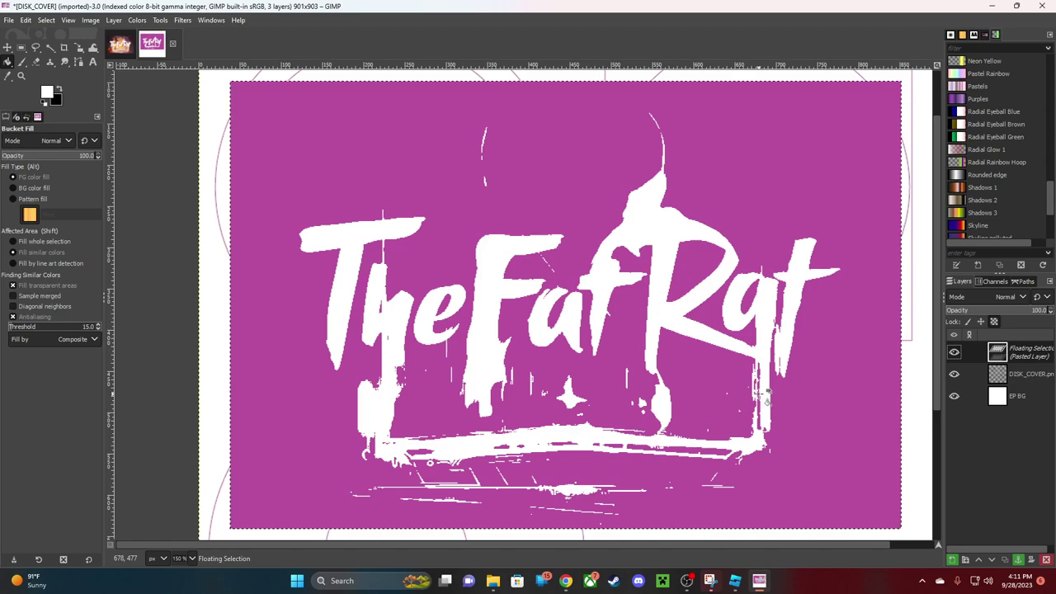
{"action": "key", "text": "ctrl+z"}
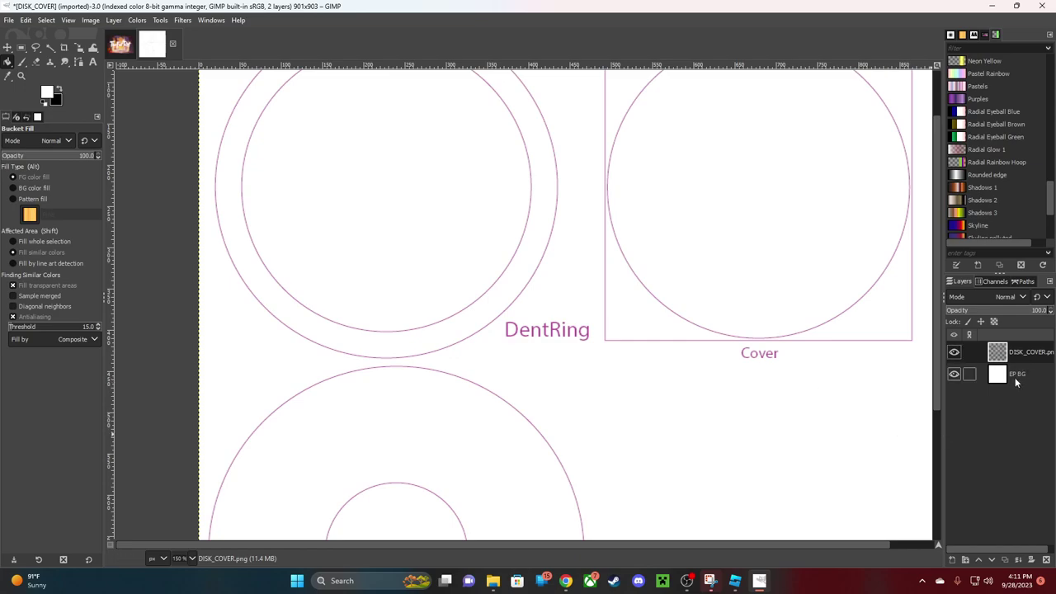
Copy the template outlines into a new 901 × 903 px RGB image as a separate layer above the background
{"action": "key", "text": "ctrl+c"}
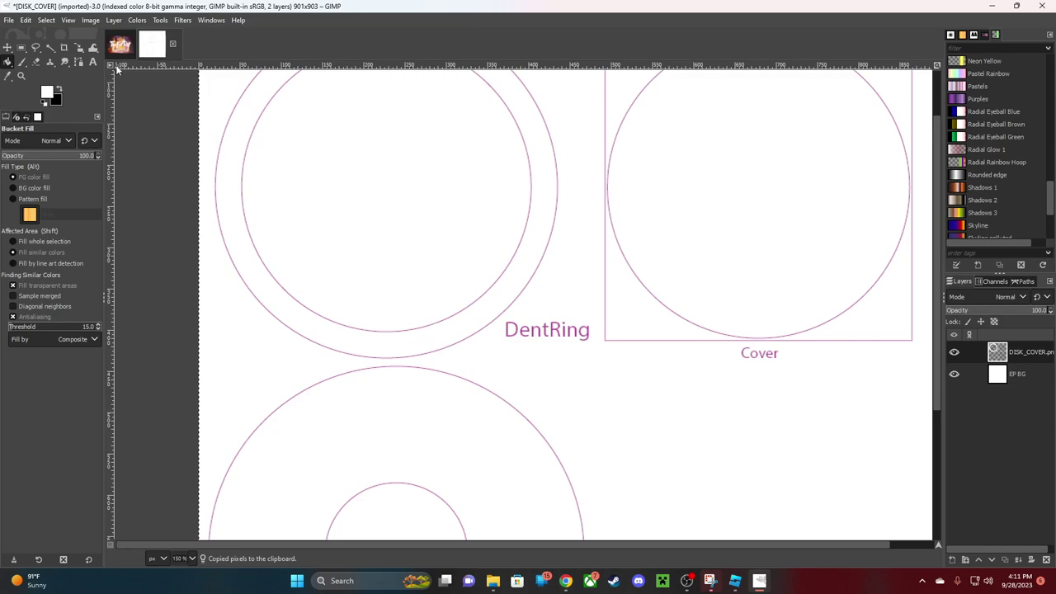
{"action": "left_click", "coordinate": [8, 20]}
{"action": "left_click", "coordinate": [25, 36]}
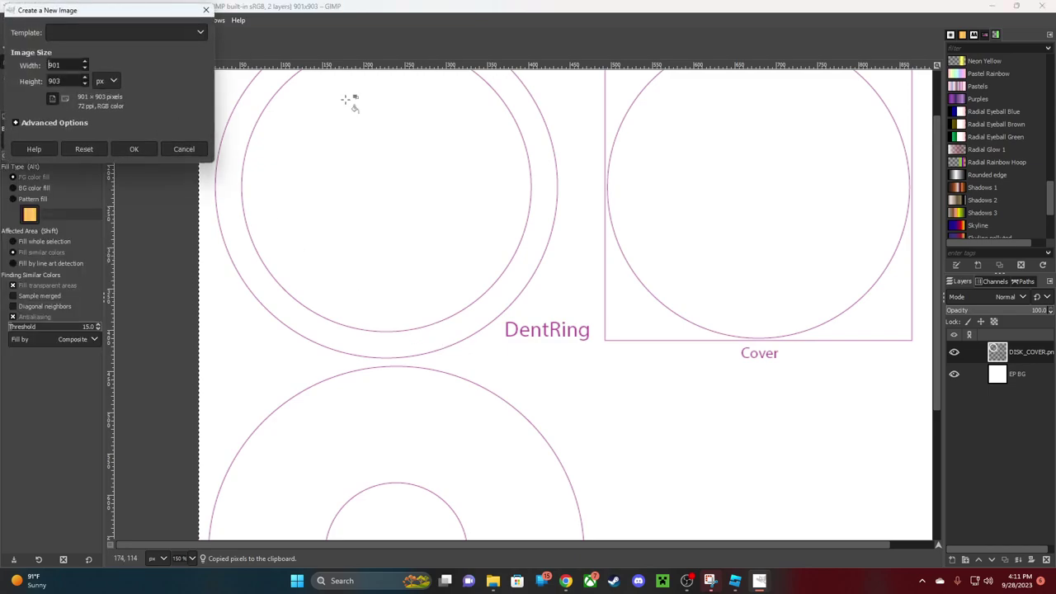
{"action": "left_click", "coordinate": [134, 148]}
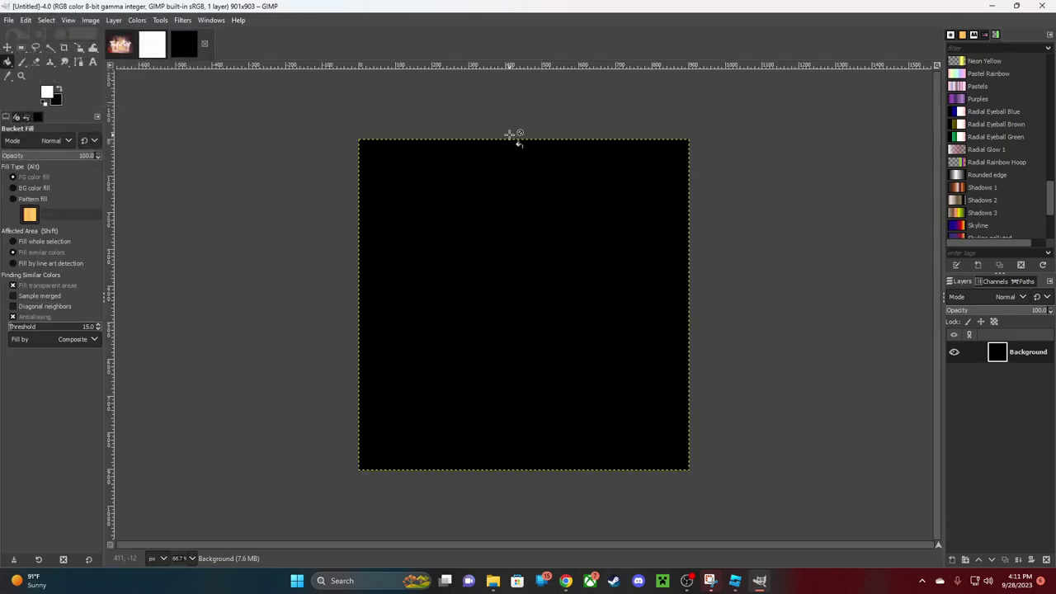
{"action": "key", "text": "ctrl+v"}
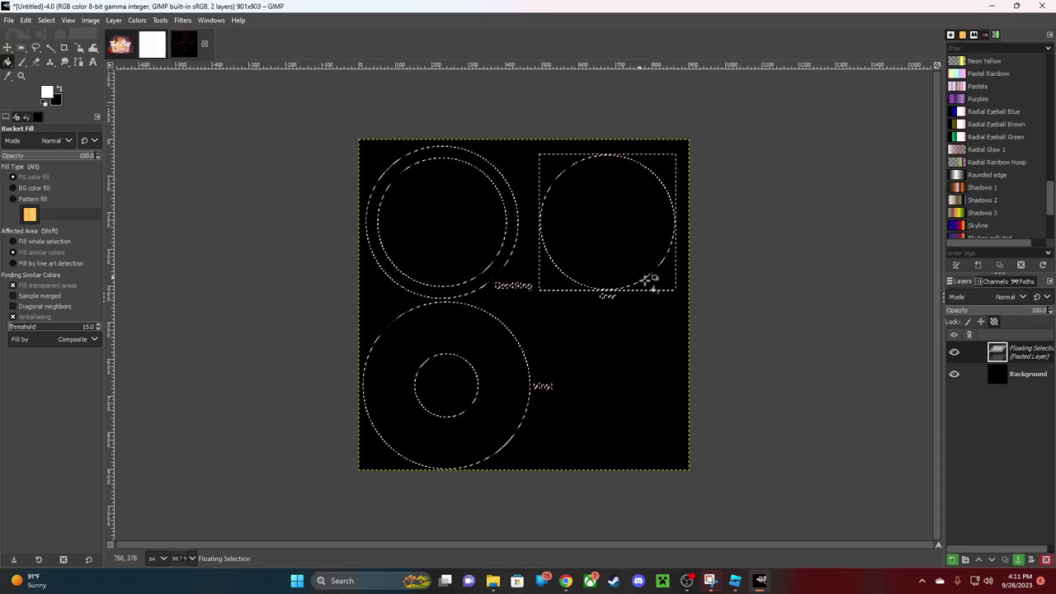
{"action": "right_click", "coordinate": [1009, 357]}
{"action": "left_click", "coordinate": [899, 85]}
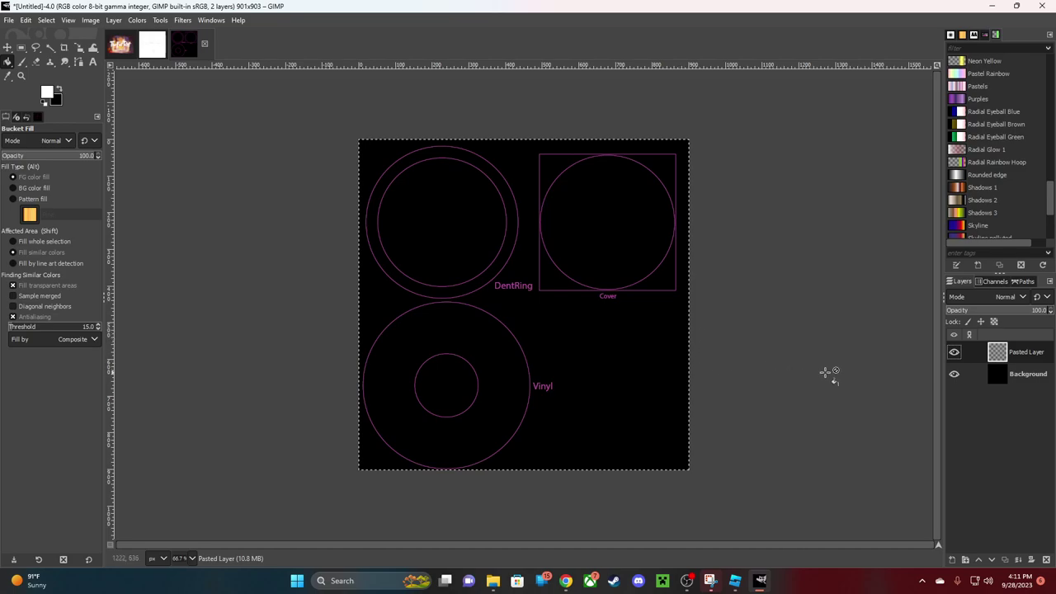
Copy TheFatRat artwork from its own image and paste it as a new layer between the template outlines and the black background
{"action": "left_click", "coordinate": [127, 44]}
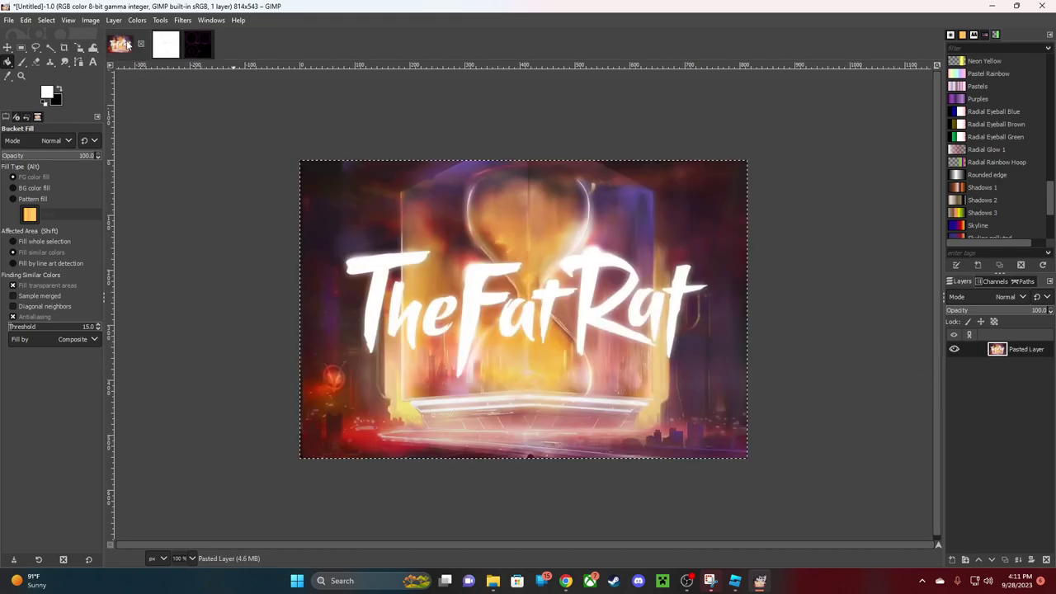
{"action": "left_click", "coordinate": [196, 45]}
{"action": "key", "text": "ctrl+v"}
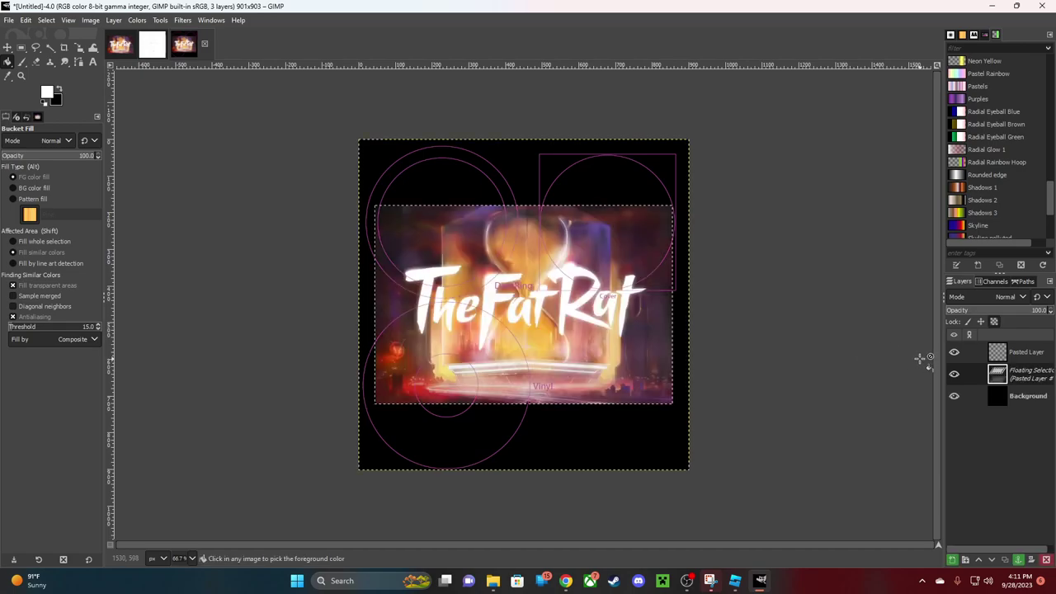
{"action": "right_click", "coordinate": [965, 374]}
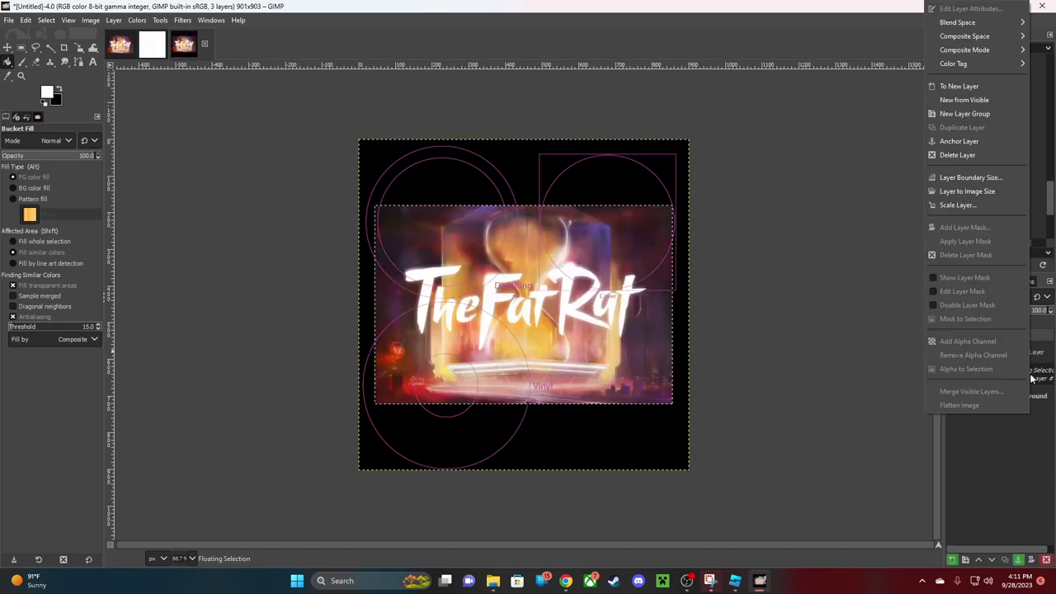
{"action": "left_click", "coordinate": [960, 87]}
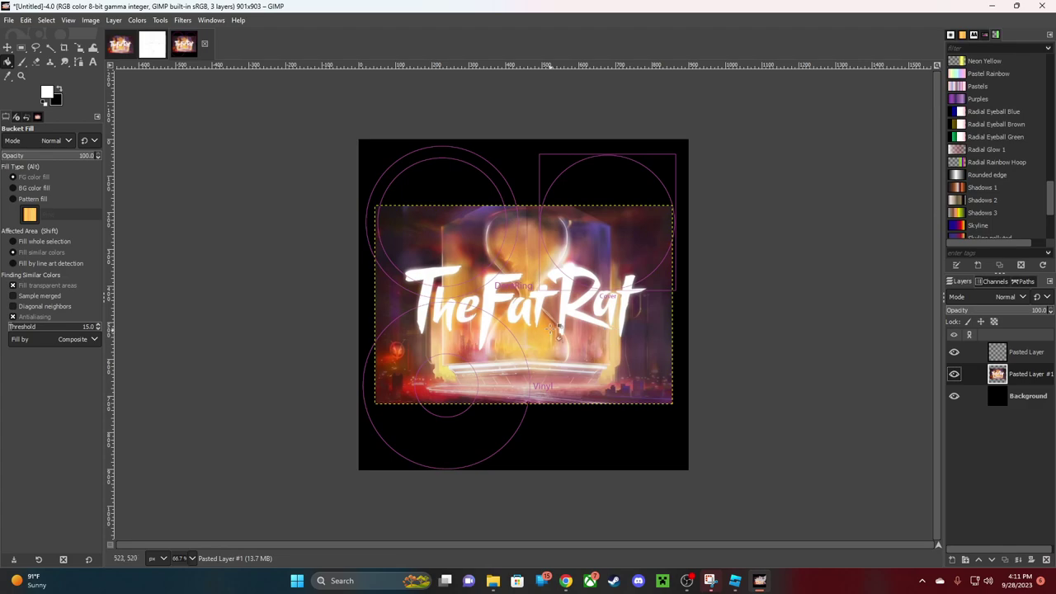
Scale TheFatRat artwork layer down to about 511 × 341 px and move it over the template's Cover square
{"action": "left_click", "coordinate": [8, 47]}
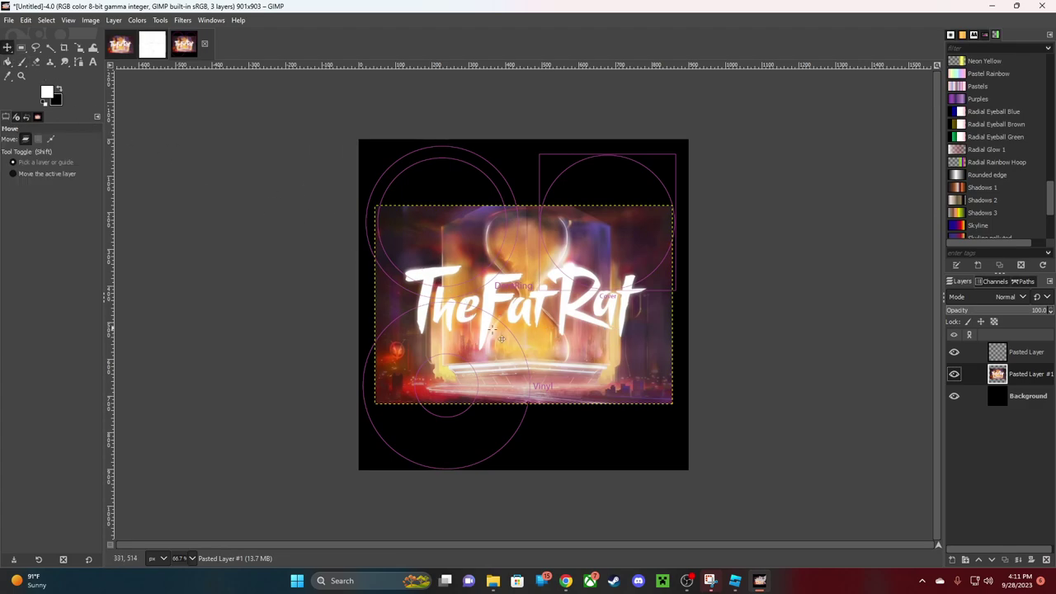
{"action": "left_click_drag", "start_coordinate": [539, 335], "coordinate": [551, 279]}
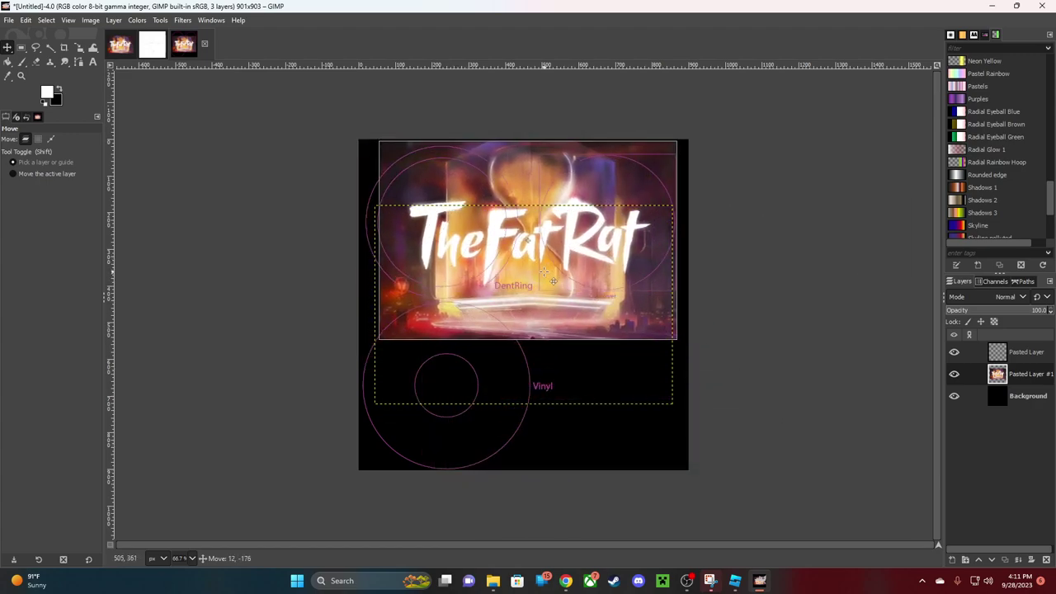
{"action": "left_click", "coordinate": [79, 47]}
{"action": "left_click_drag", "start_coordinate": [405, 156], "coordinate": [512, 249]}
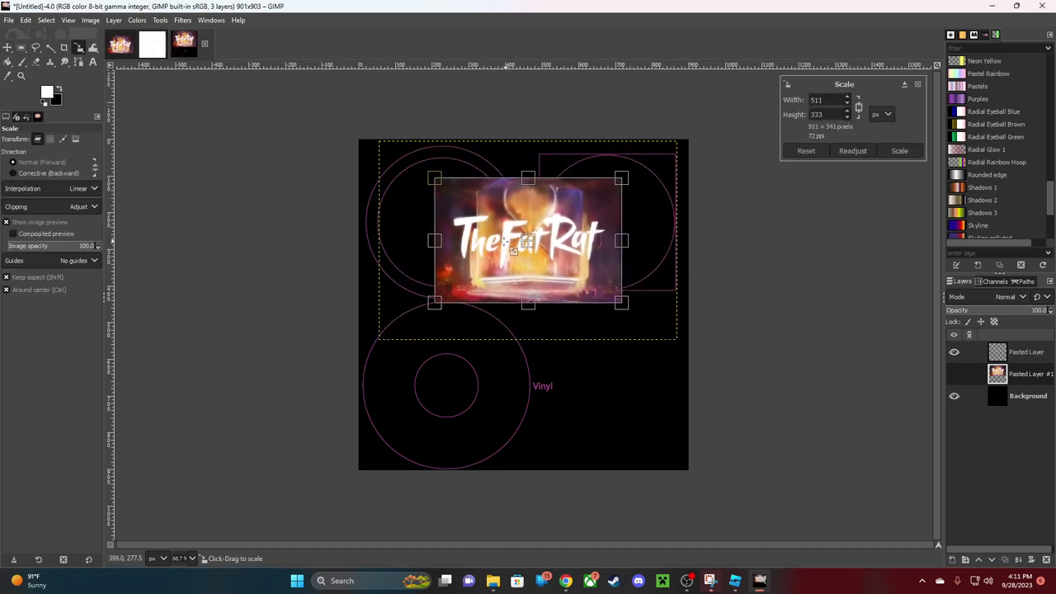
{"action": "key", "text": "Return"}
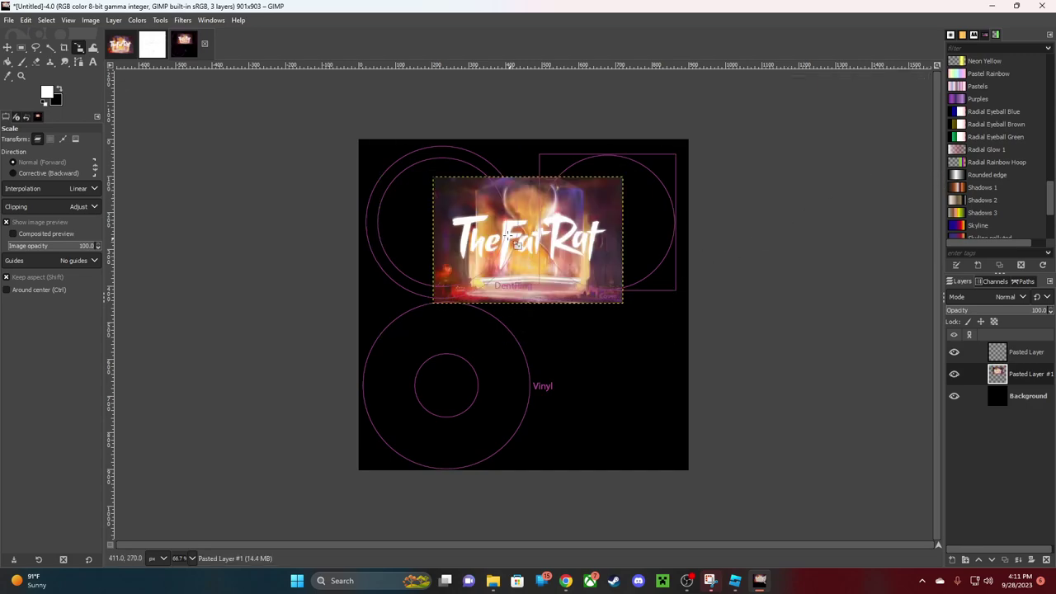
{"action": "left_click", "coordinate": [7, 47]}
{"action": "left_click_drag", "start_coordinate": [527, 256], "coordinate": [618, 242]}
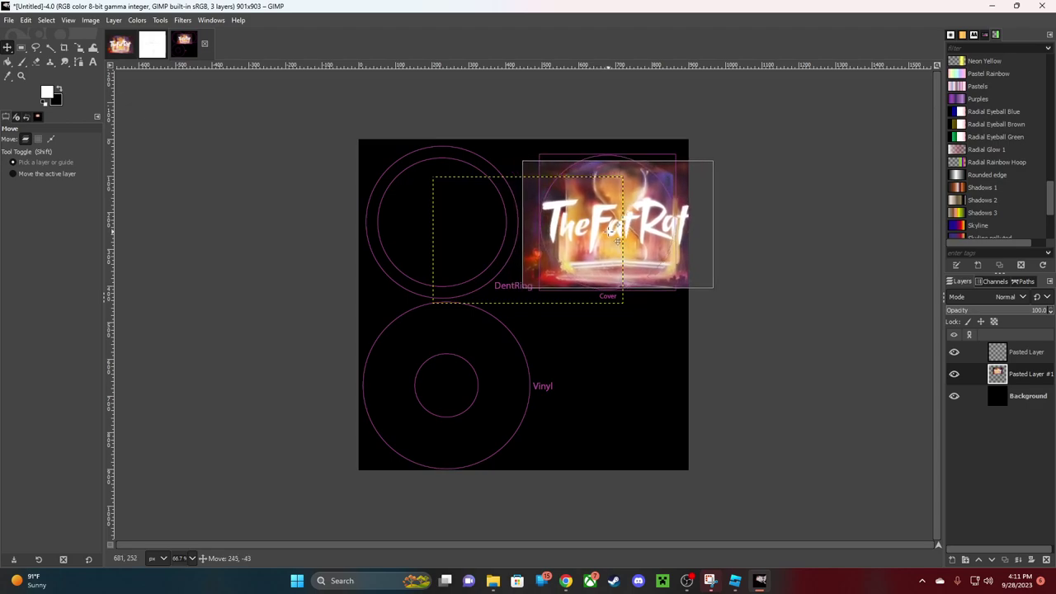
Switch to the YouTube video in Chrome and capture a screenshot of the whole artwork, including the TIME LAPSE title
{"action": "key", "text": "alt+Tab"}
{"action": "key", "text": "Tab"}
{"action": "key", "text": "Tab"}
{"action": "key", "text": "Tab"}
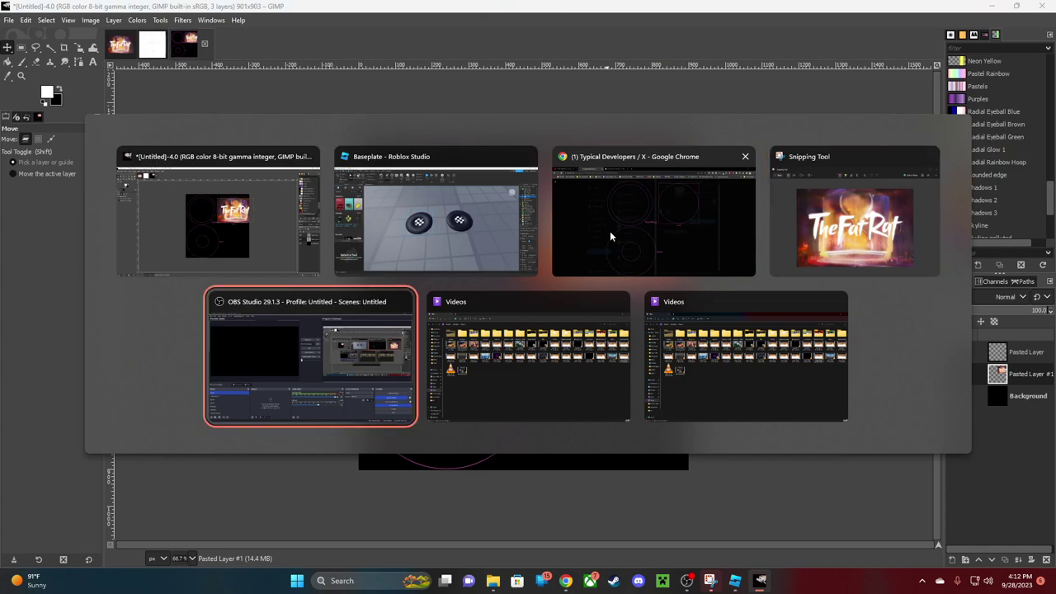
{"action": "key", "text": "shift+Tab"}
{"action": "key", "text": "shift+Tab"}
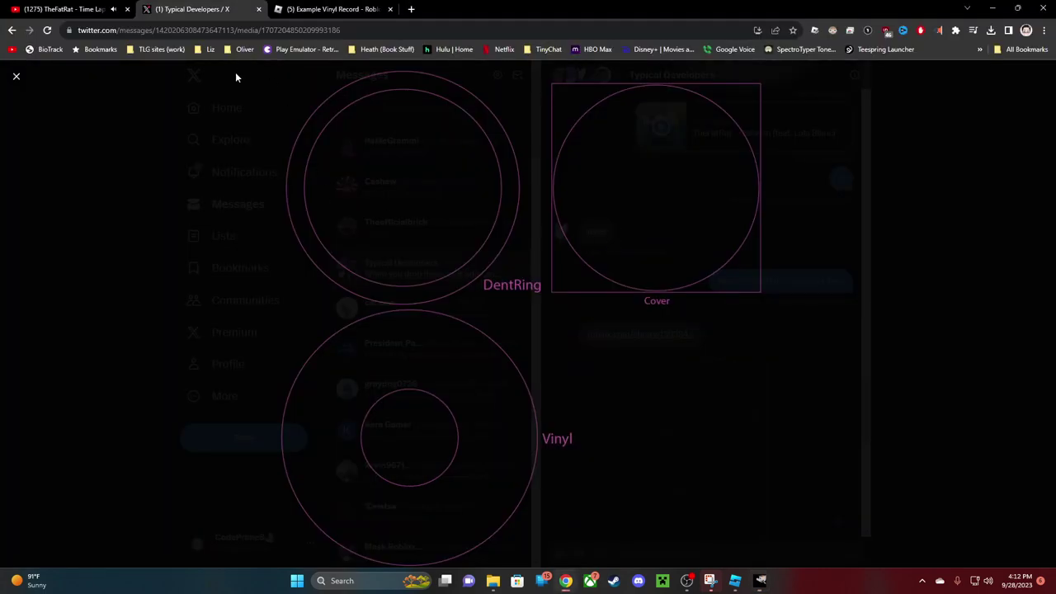
{"action": "key", "text": "Escape"}
{"action": "left_click", "coordinate": [82, 15]}
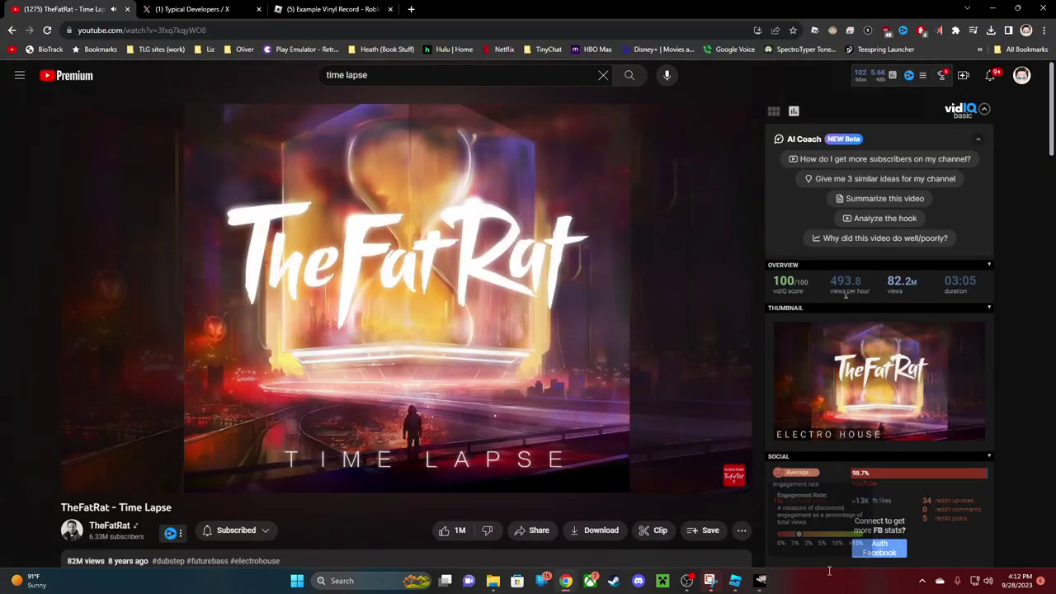
{"action": "left_click", "coordinate": [735, 581]}
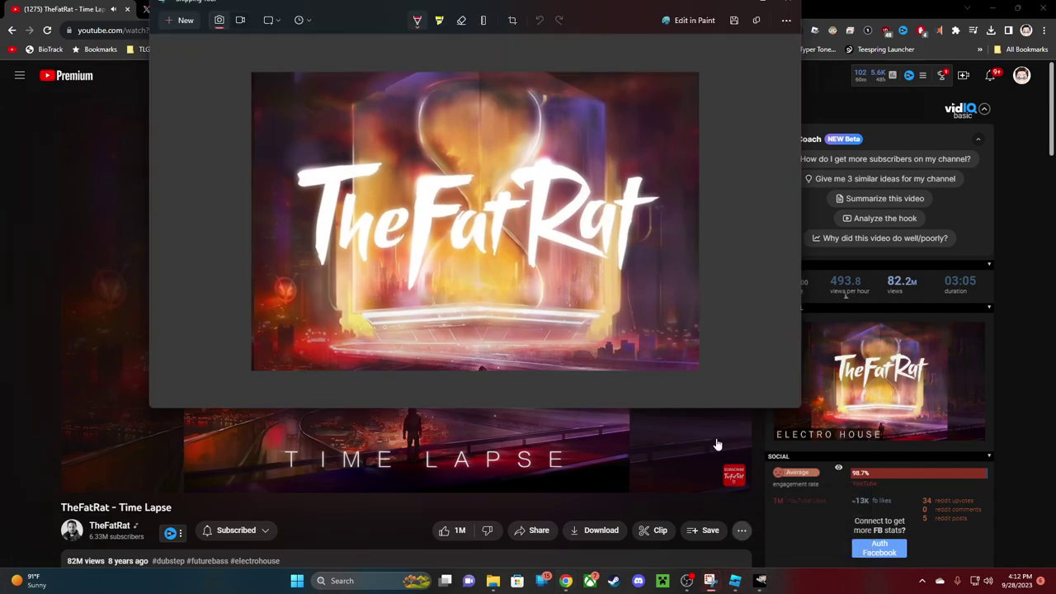
{"action": "left_click", "coordinate": [179, 21]}
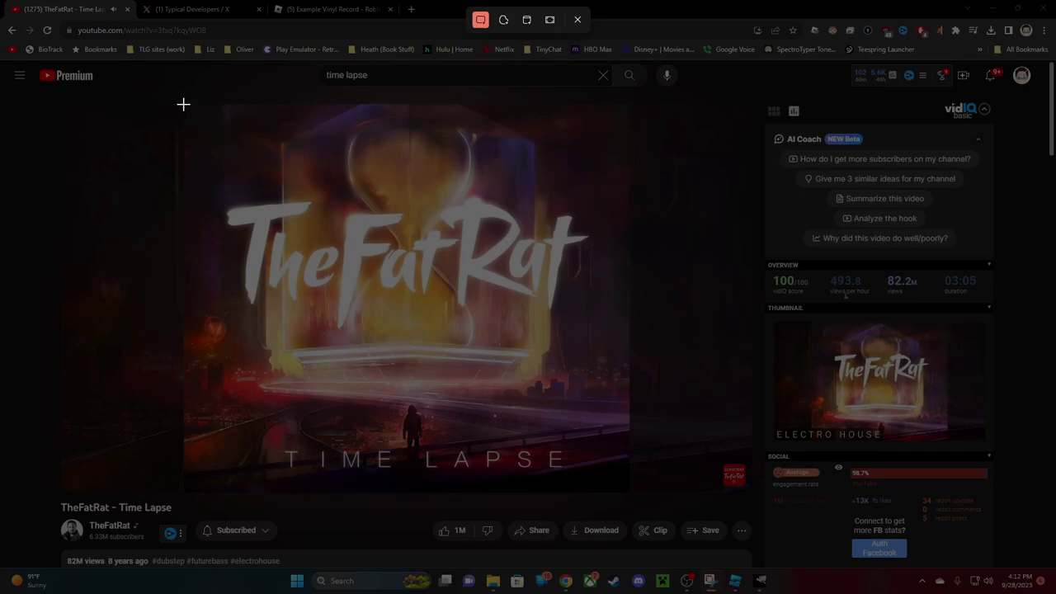
{"action": "left_click_drag", "start_coordinate": [184, 104], "coordinate": [631, 492]}
Back in GIMP, undo the earlier artwork's placement and paste the full cover screenshot as a new layer in its place
{"action": "key", "text": "alt+Tab"}
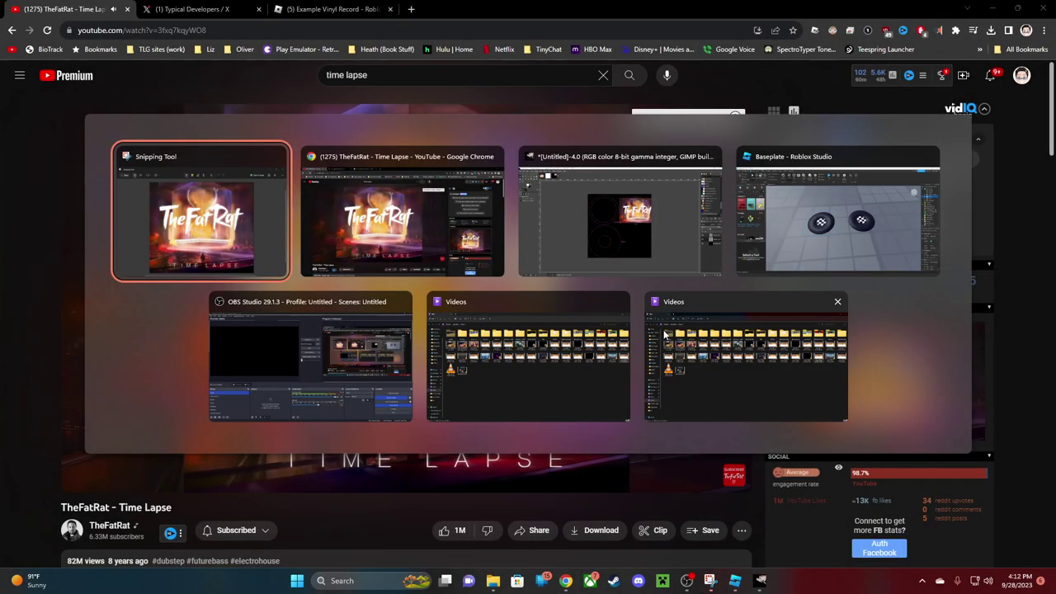
{"action": "key", "text": "alt+Tab"}
{"action": "key", "text": "alt+Tab"}
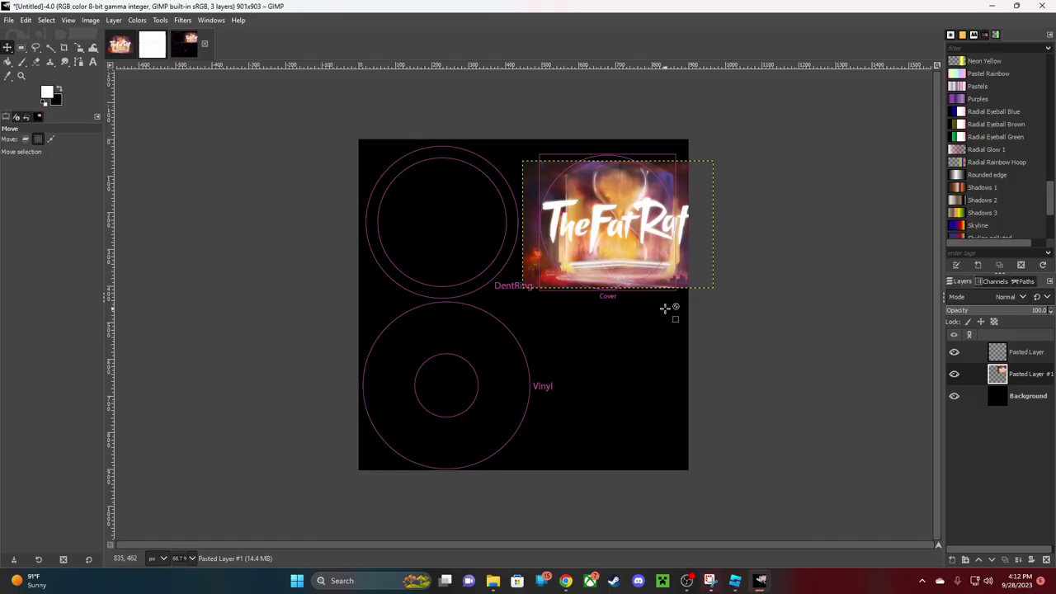
{"action": "key", "text": "ctrl+z"}
{"action": "key", "text": "ctrl+z"}
{"action": "key", "text": "ctrl+z"}
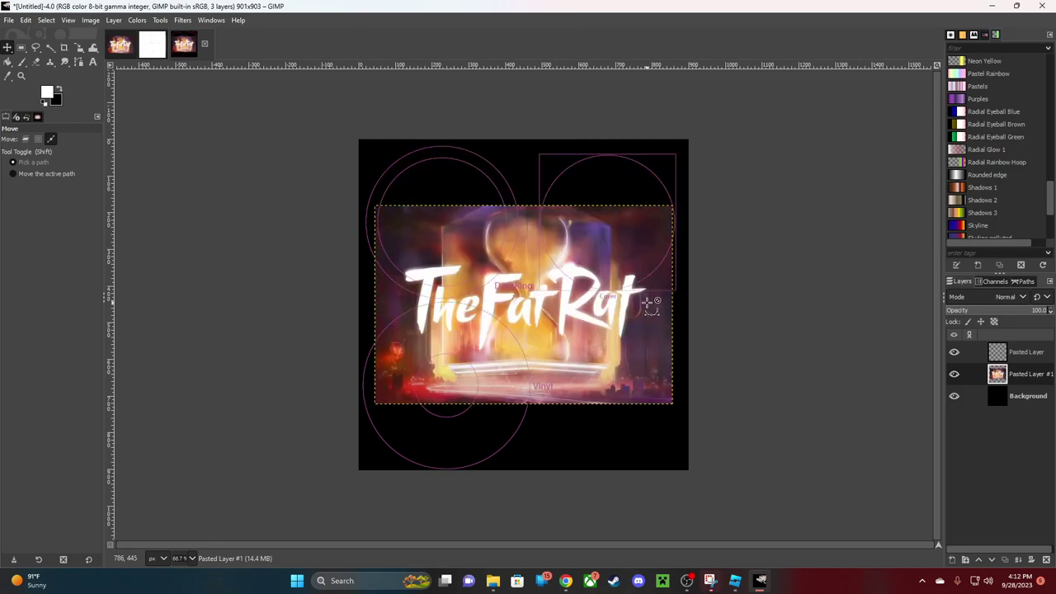
{"action": "key", "text": "ctrl+v"}
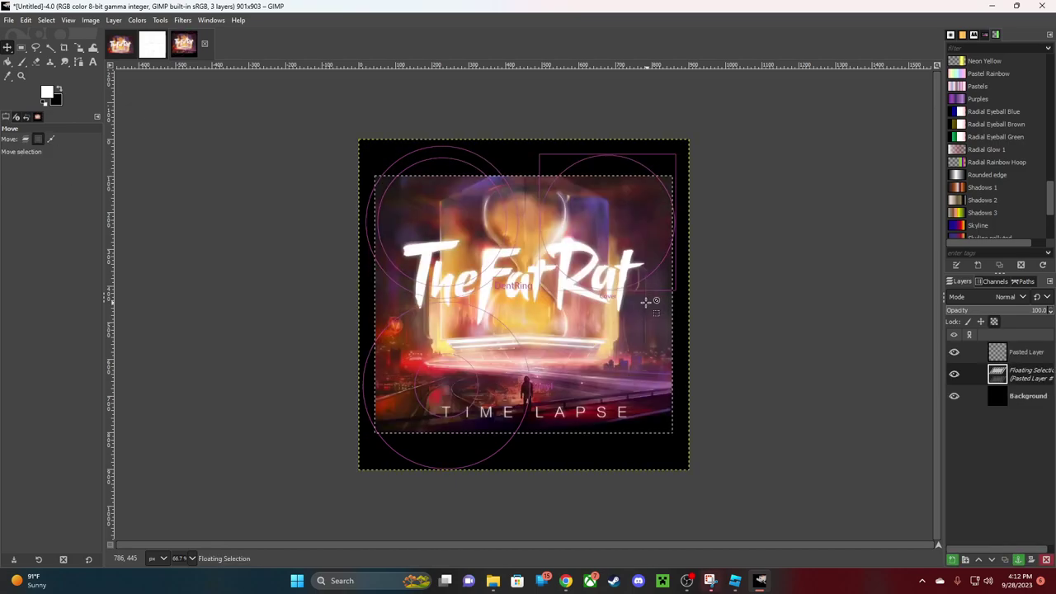
{"action": "right_click", "coordinate": [1022, 378]}
{"action": "left_click", "coordinate": [977, 85]}
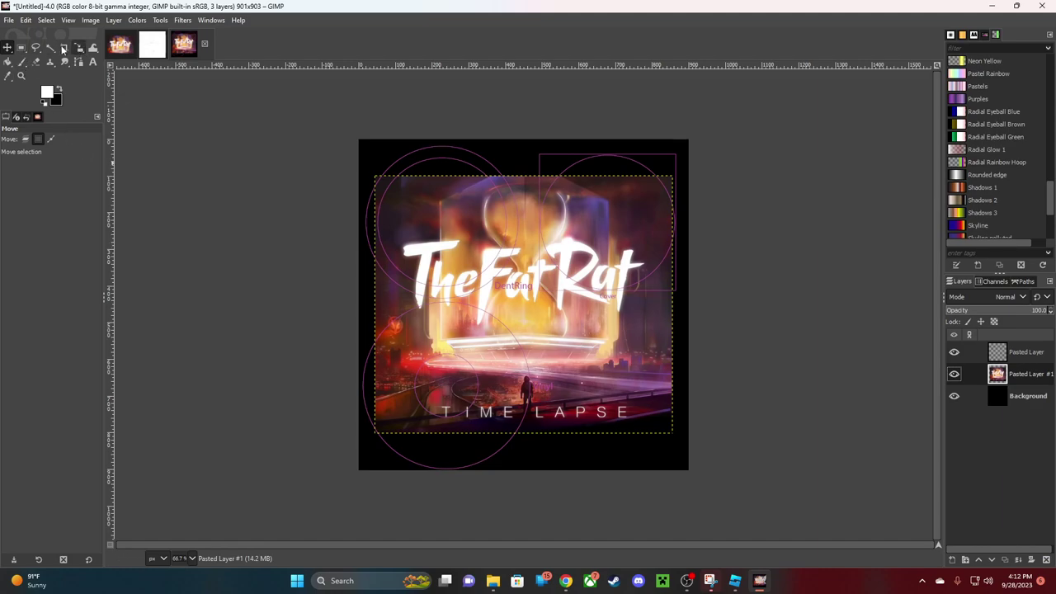
Move the new artwork layer so its upper-right corner aligns with the Cover square's upper-right corner
{"action": "left_click", "coordinate": [533, 316]}
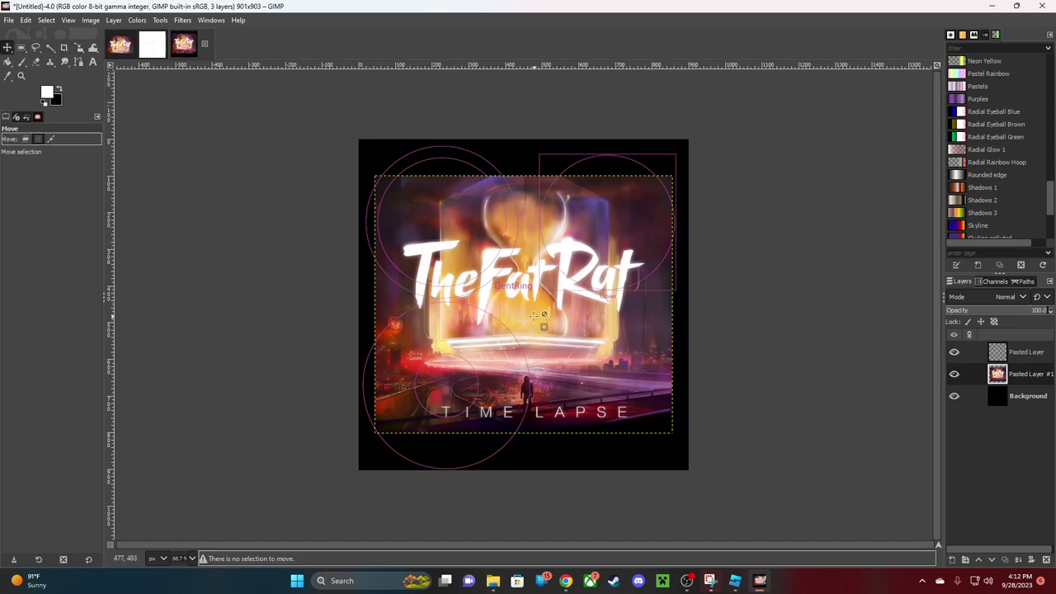
{"action": "left_click", "coordinate": [25, 139]}
{"action": "left_click_drag", "start_coordinate": [432, 274], "coordinate": [433, 245]}
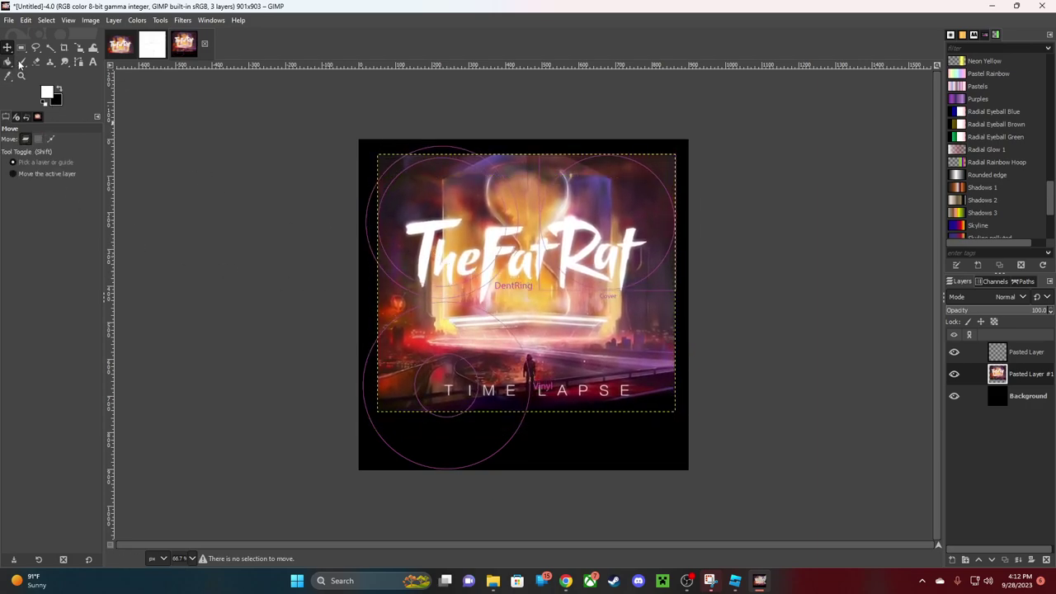
Scale the artwork layer to 432 × 374 px and centre it over the Cover square
{"action": "left_click", "coordinate": [78, 47]}
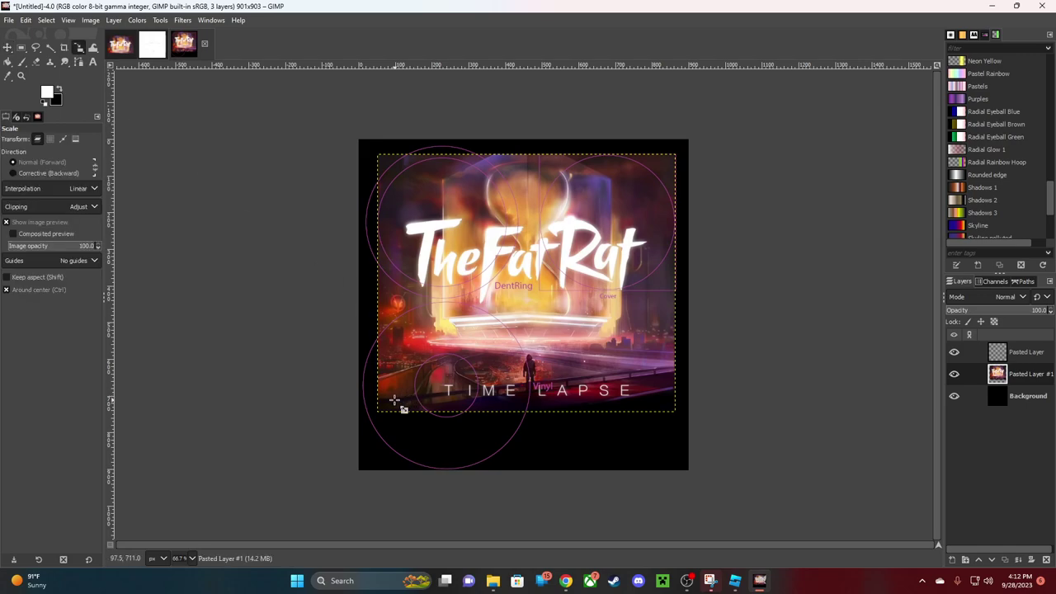
{"action": "left_click_drag", "start_coordinate": [396, 409], "coordinate": [536, 290]}
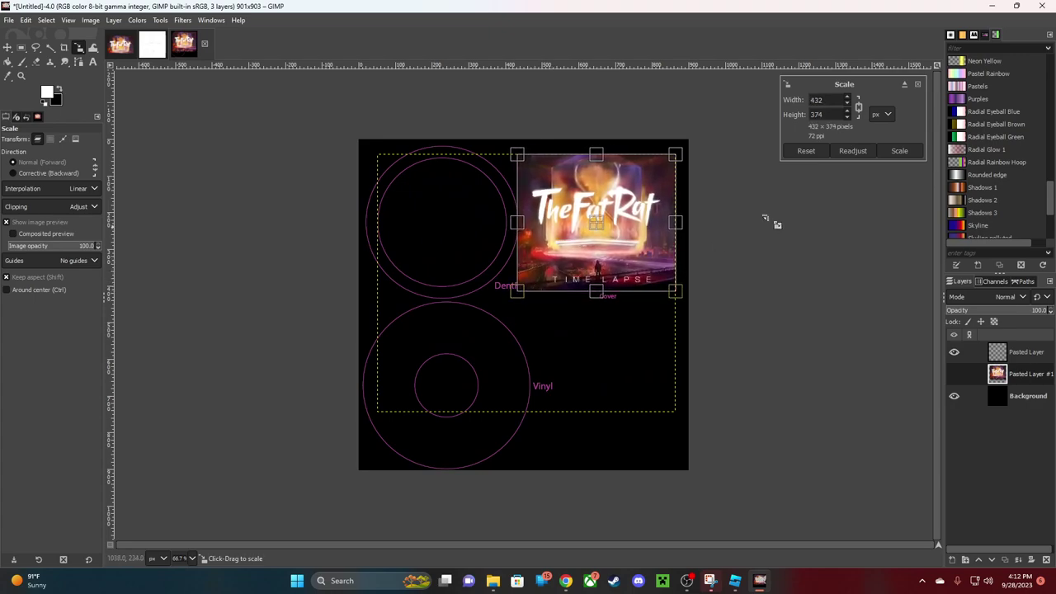
{"action": "left_click", "coordinate": [899, 150]}
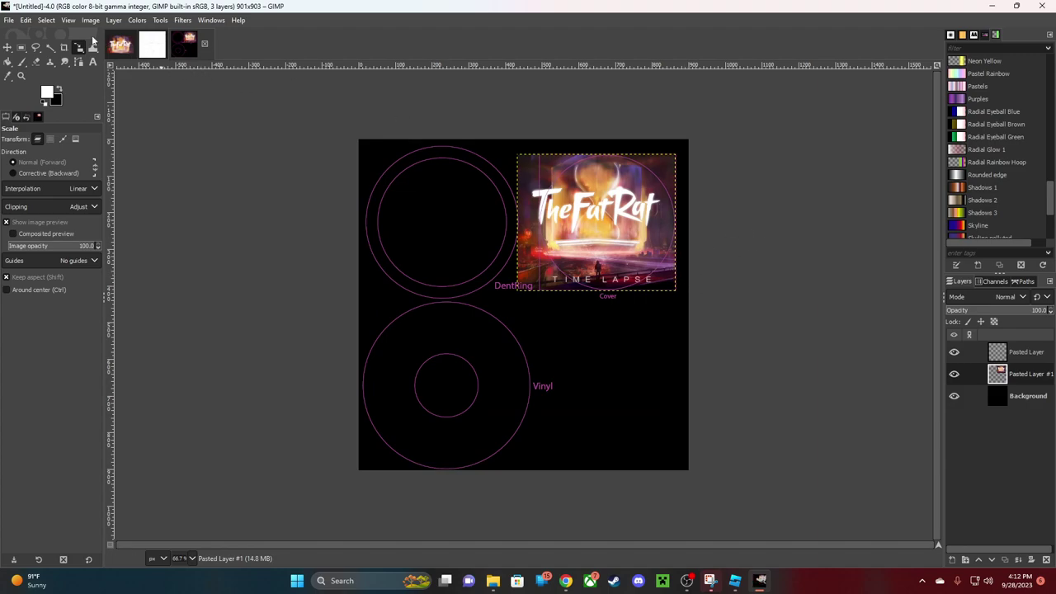
{"action": "left_click", "coordinate": [10, 47]}
{"action": "mouse_move", "coordinate": [608, 267]}
{"action": "left_mouse_down"}
{"action": "mouse_move", "coordinate": [631, 268]}
{"action": "mouse_move", "coordinate": [620, 269]}
{"action": "left_mouse_up"}
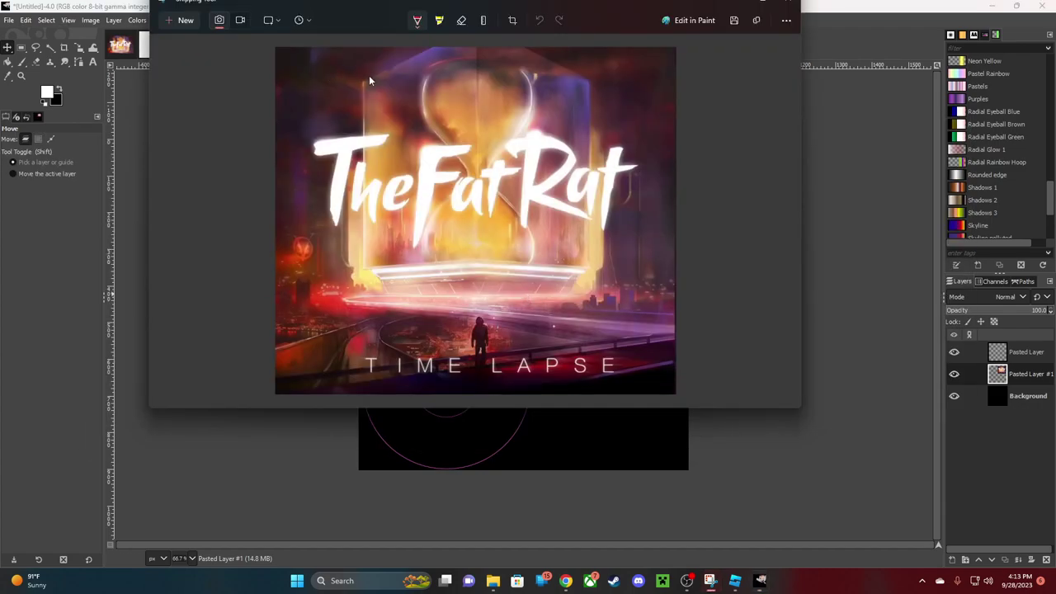
Switch to Chrome and search Google for "record viynl image" in a new browser tab
{"action": "key", "text": "alt+Tab"}
{"action": "key", "text": "alt+Tab"}
{"action": "key", "text": "Tab"}
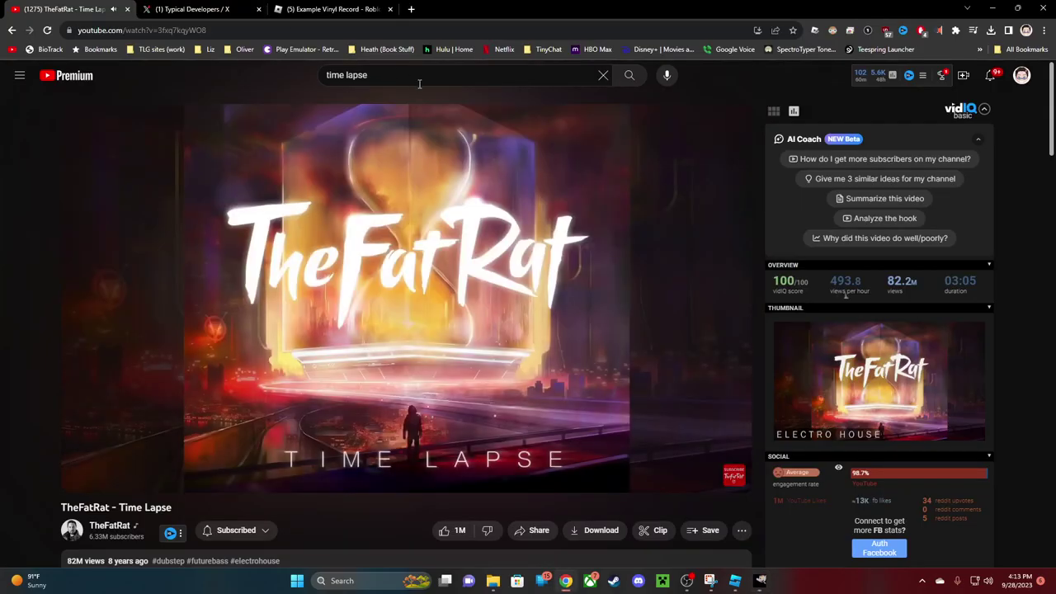
{"action": "left_click", "coordinate": [411, 9]}
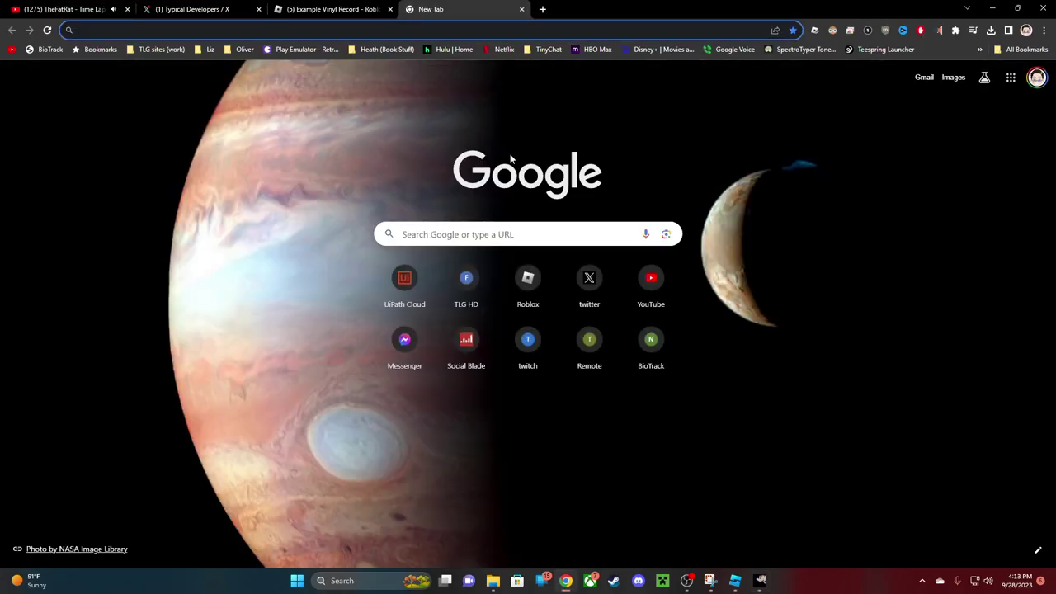
{"action": "type", "text": "record v"}
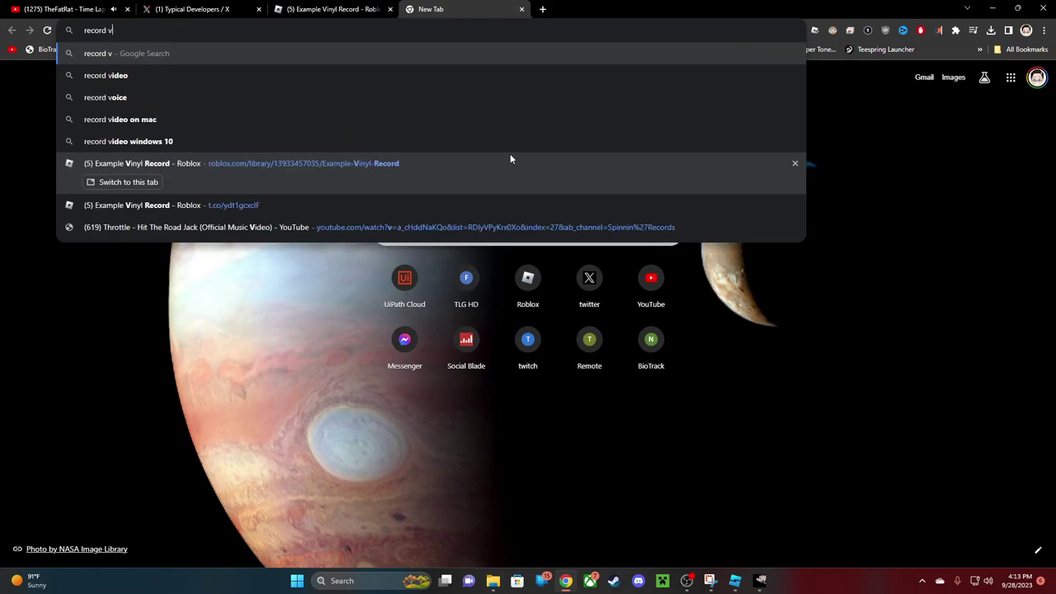
{"action": "type", "text": "iynl image"}
{"action": "key", "text": "Return"}
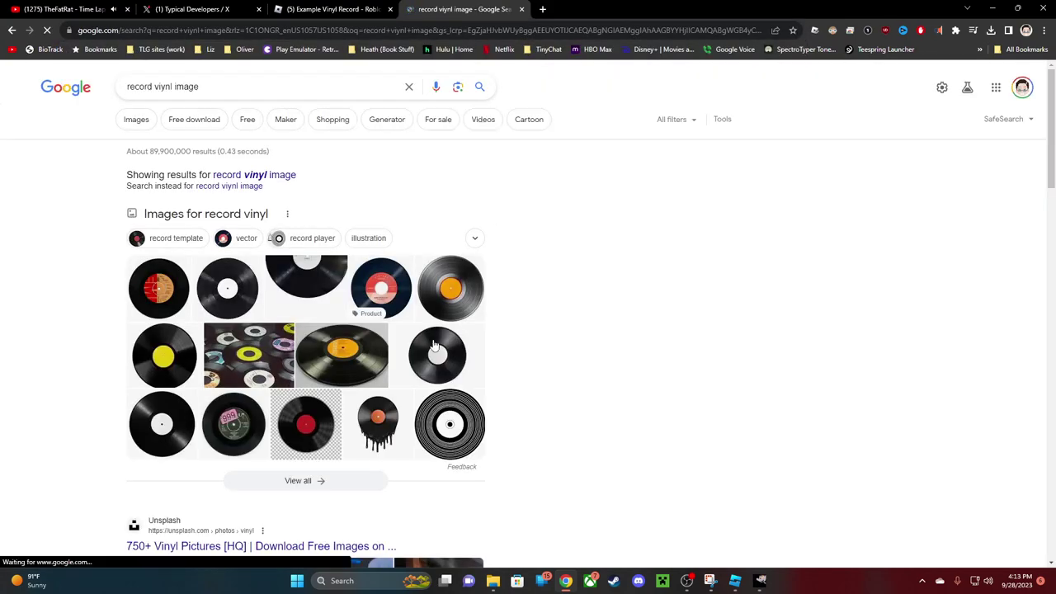
Copy the iStock picture of a black record with a white label and paste it into the GIMP image as a new layer
{"action": "left_click", "coordinate": [227, 287]}
{"action": "right_click", "coordinate": [675, 241]}
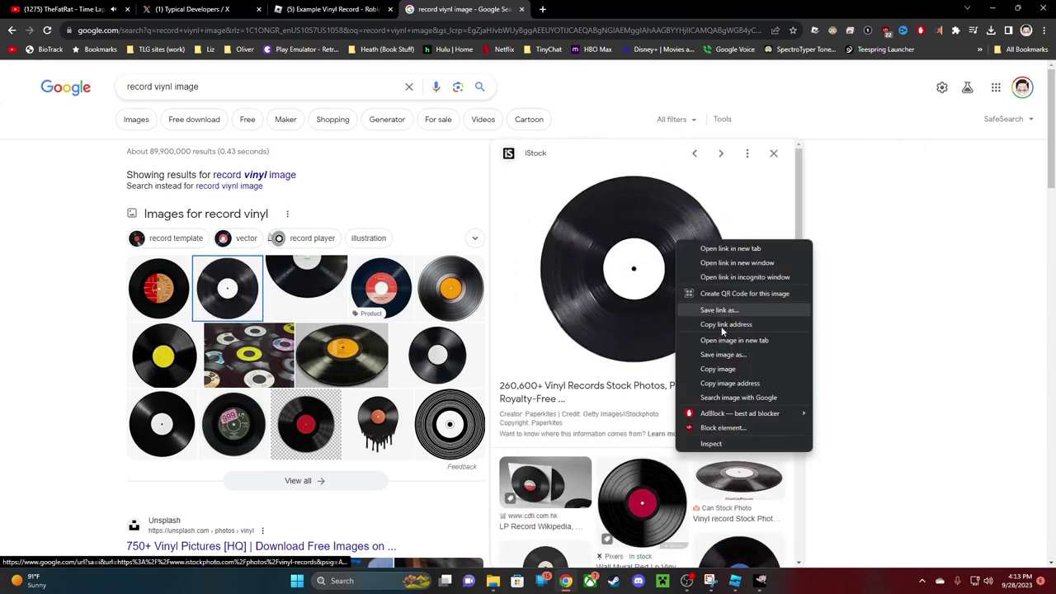
{"action": "left_click", "coordinate": [735, 371]}
{"action": "key", "text": "alt+Tab"}
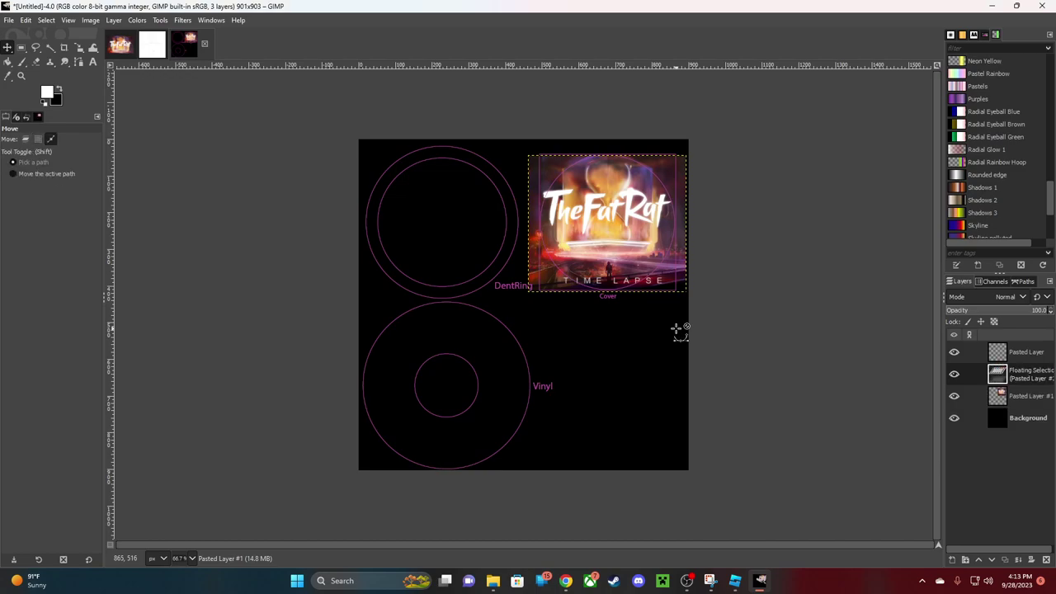
{"action": "key", "text": "ctrl+v"}
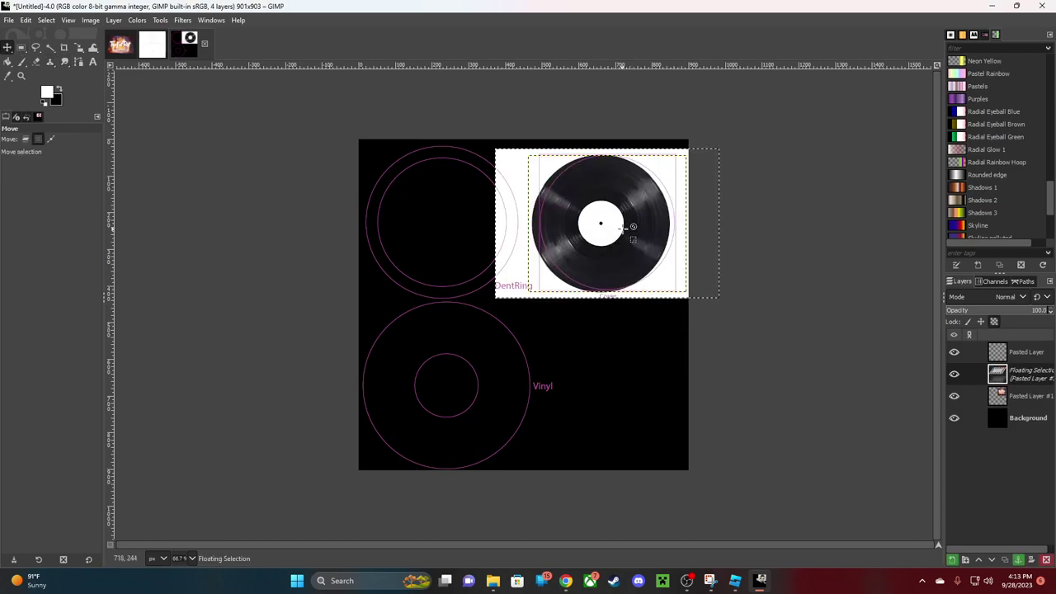
{"action": "right_click", "coordinate": [1023, 373]}
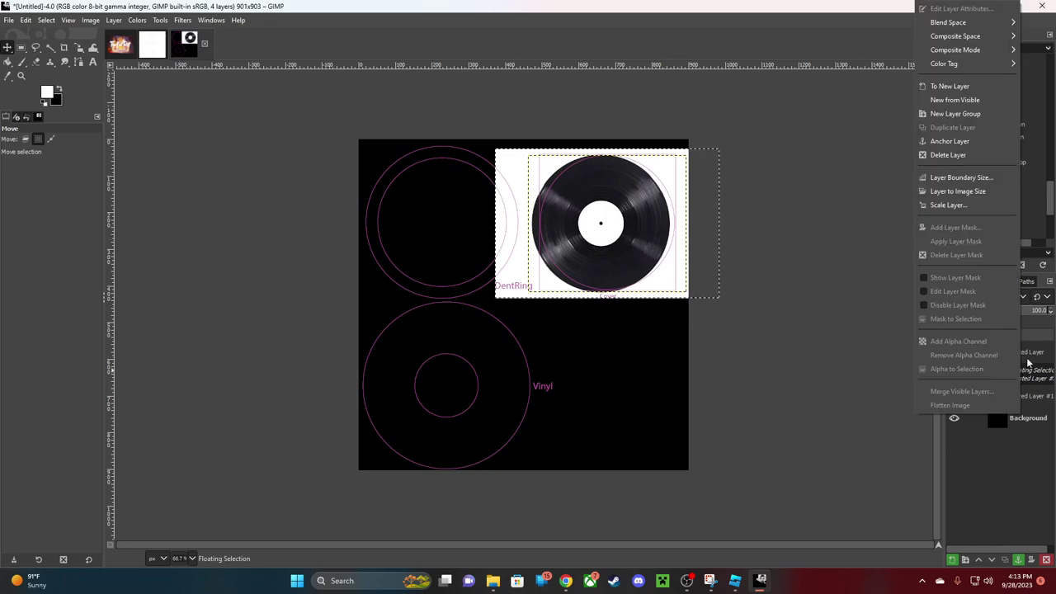
{"action": "left_click", "coordinate": [949, 86]}
Move the record picture onto the template's Vinyl circles, scale it to 710 × 473 px and align it with the outlines
{"action": "left_click", "coordinate": [25, 140]}
{"action": "left_click_drag", "start_coordinate": [612, 268], "coordinate": [444, 433]}
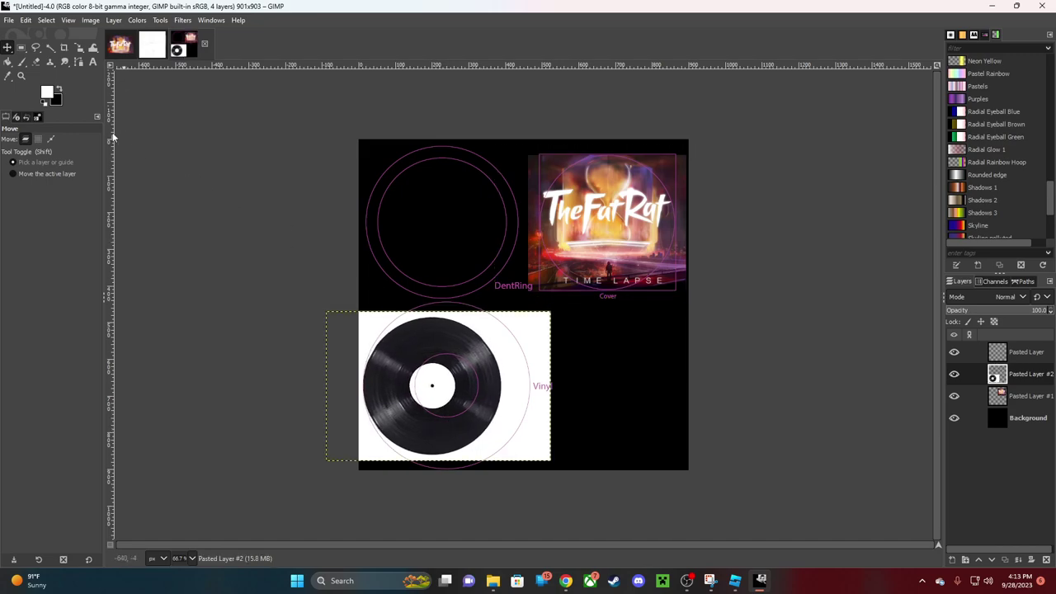
{"action": "left_click", "coordinate": [80, 48]}
{"action": "left_click_drag", "start_coordinate": [495, 363], "coordinate": [511, 356]}
{"action": "left_click_drag", "start_coordinate": [526, 432], "coordinate": [525, 474]}
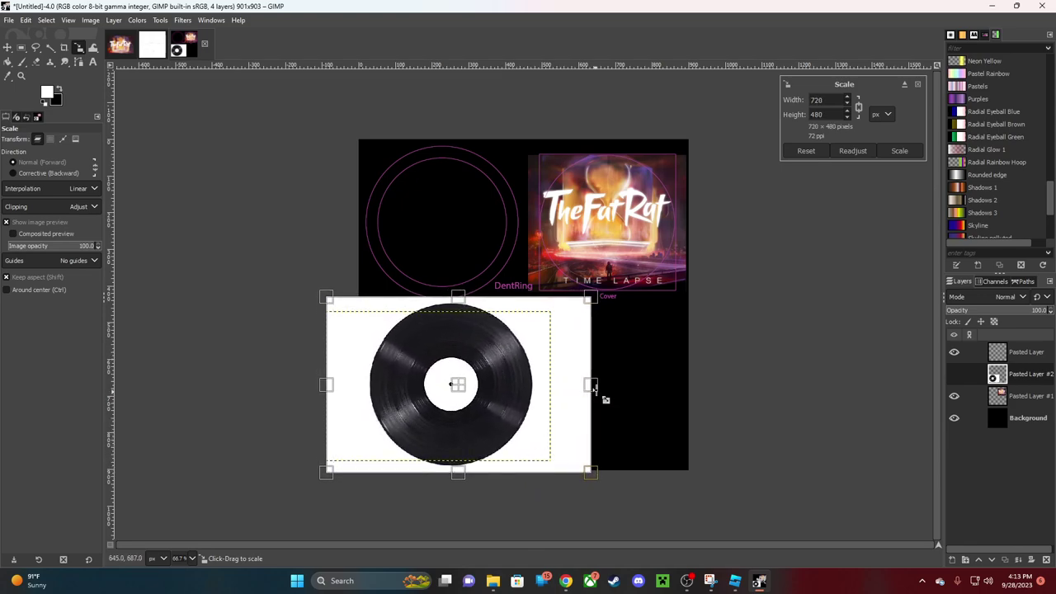
{"action": "left_click_drag", "start_coordinate": [590, 384], "coordinate": [585, 384]}
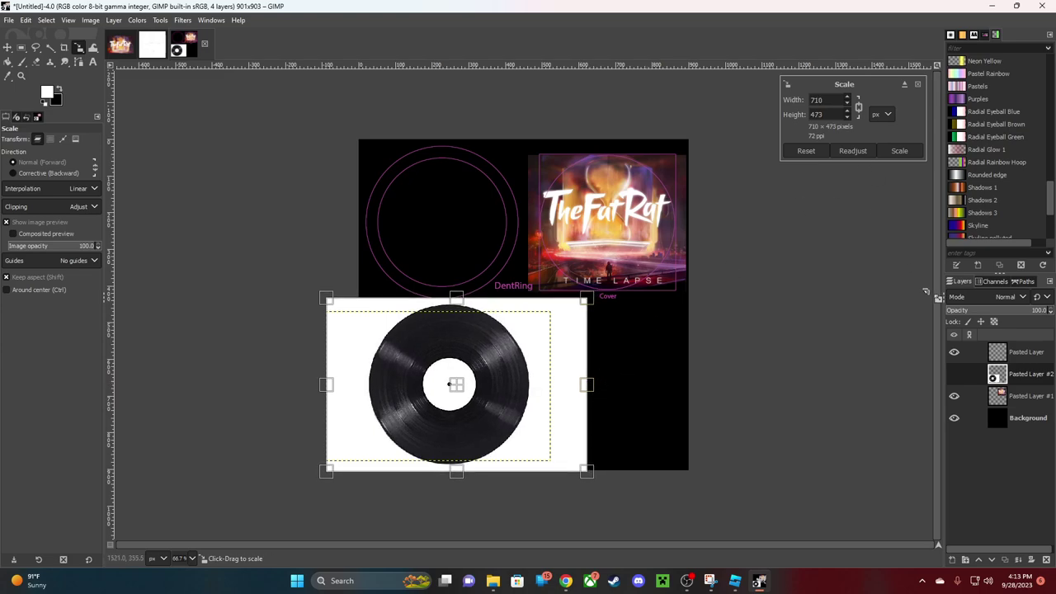
{"action": "left_click", "coordinate": [901, 152]}
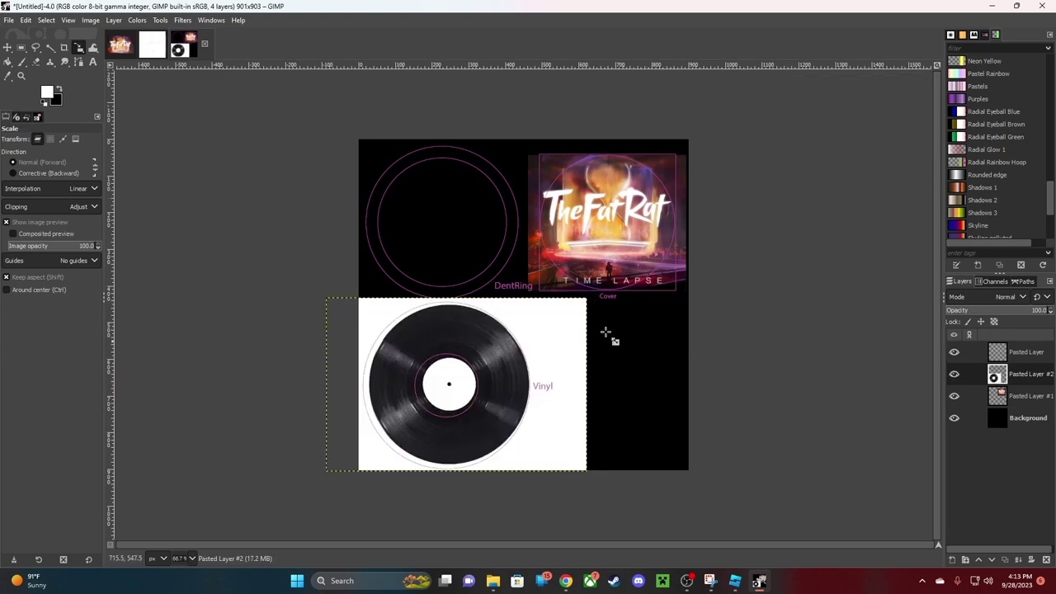
{"action": "left_click", "coordinate": [7, 47]}
{"action": "left_click_drag", "start_coordinate": [446, 385], "coordinate": [449, 389]}
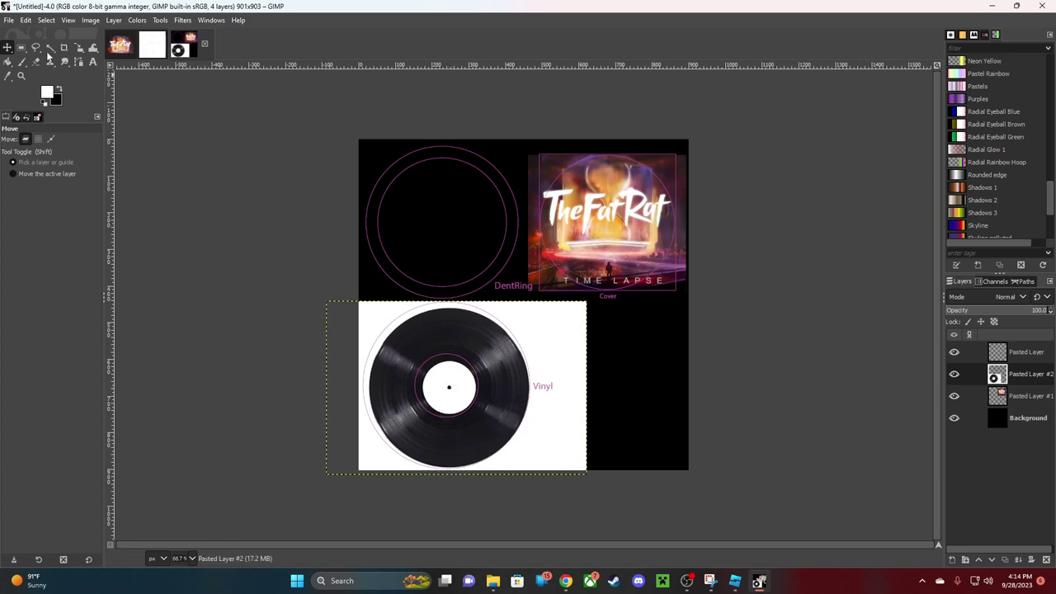
Select the record with a 435 × 435 px circular selection, cut it out of its white backdrop and paste it as a floating selection
{"action": "left_click_drag", "start_coordinate": [23, 50], "coordinate": [60, 67]}
{"action": "left_click_drag", "start_coordinate": [448, 387], "coordinate": [530, 443], "text": "ctrl+shift"}
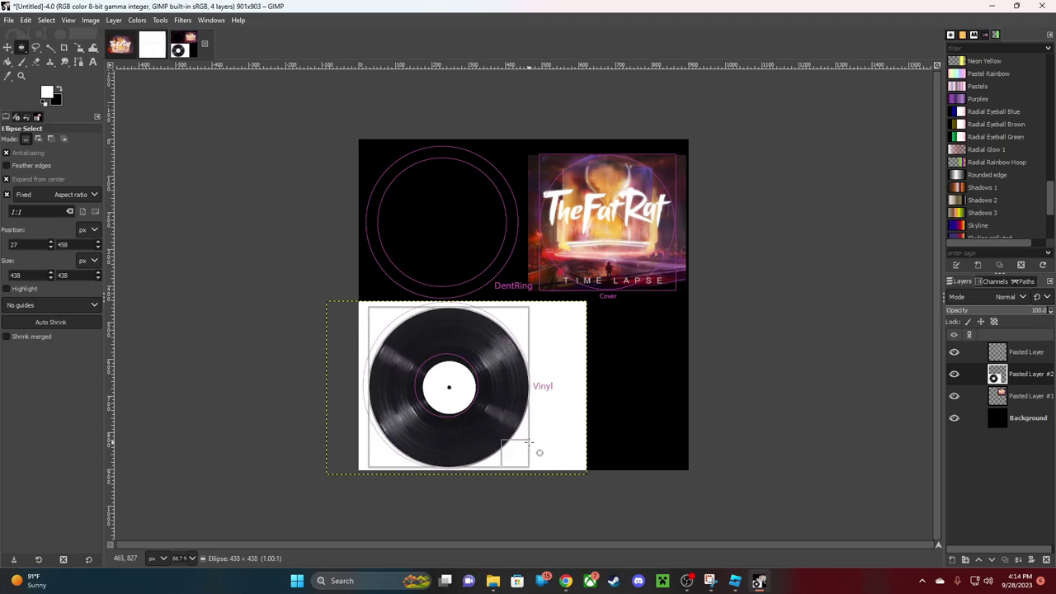
{"action": "left_click_drag", "start_coordinate": [528, 443], "coordinate": [528, 442], "text": "ctrl+shift"}
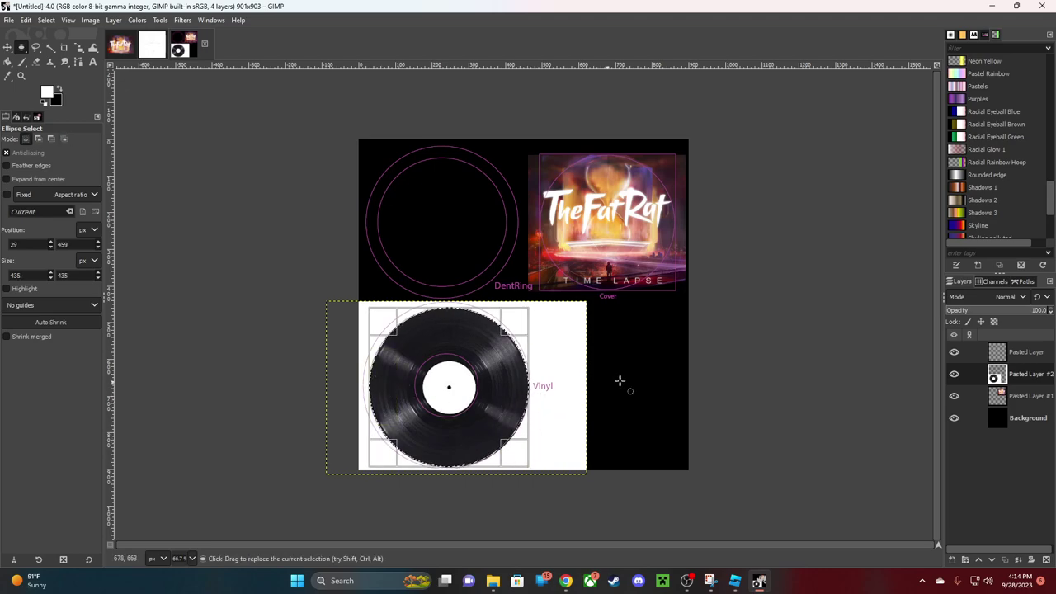
{"action": "key", "text": "ctrl+x"}
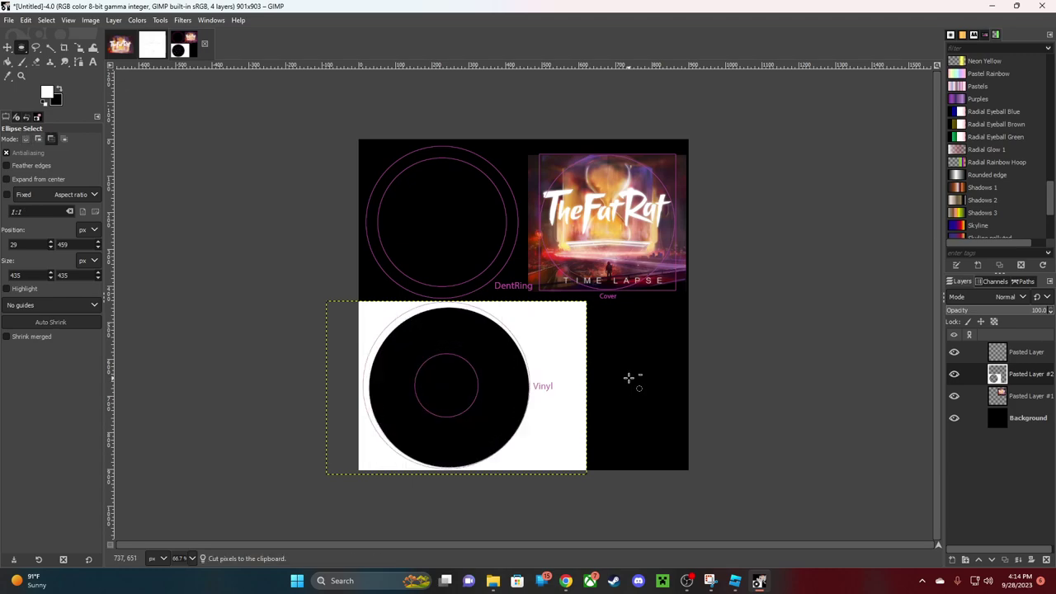
{"action": "key", "text": "ctrl+v"}
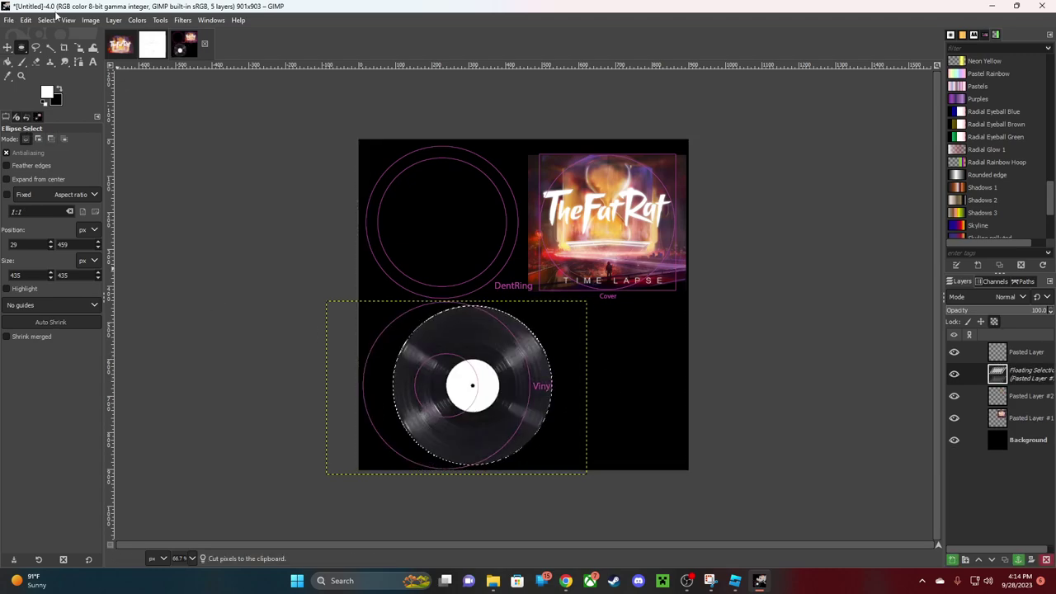
Move the floating record onto the template's Vinyl circles and scale it to about 455 × 455 px
{"action": "left_click", "coordinate": [7, 47]}
{"action": "left_click_drag", "start_coordinate": [490, 393], "coordinate": [459, 397]}
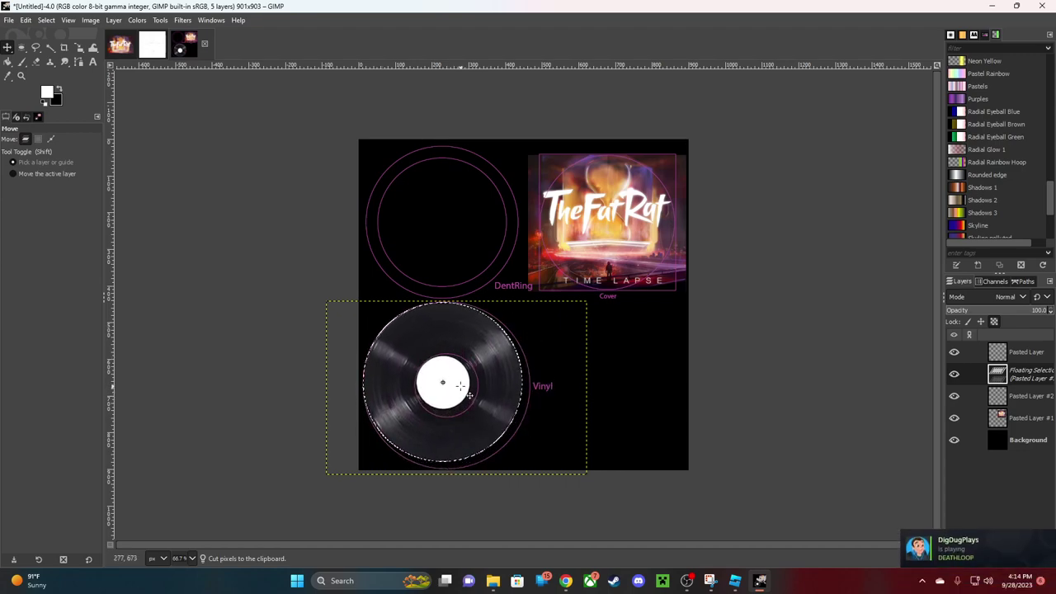
{"action": "key", "text": "shift+s"}
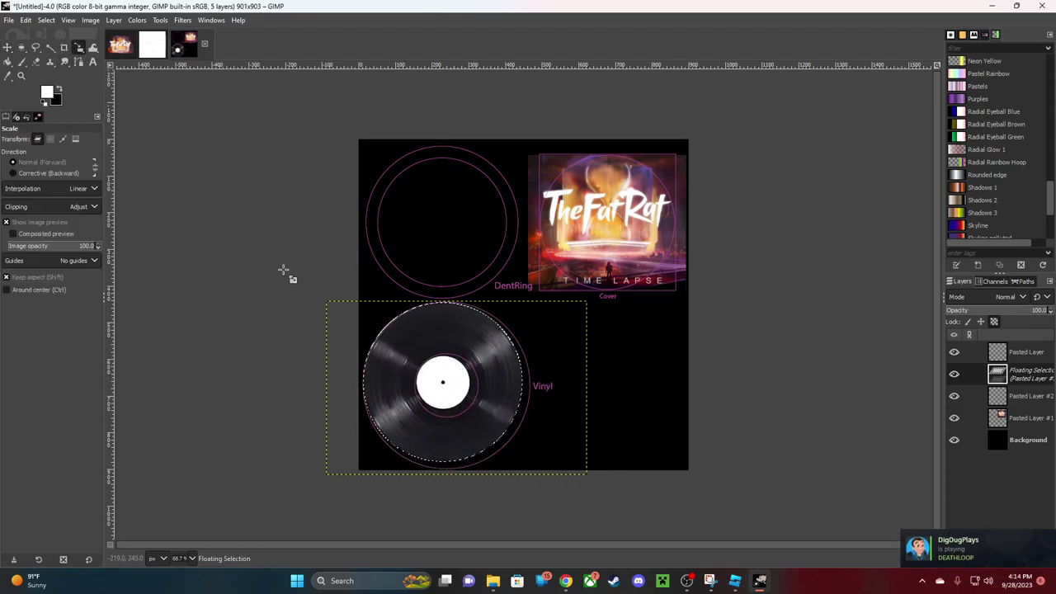
{"action": "left_click", "coordinate": [482, 433]}
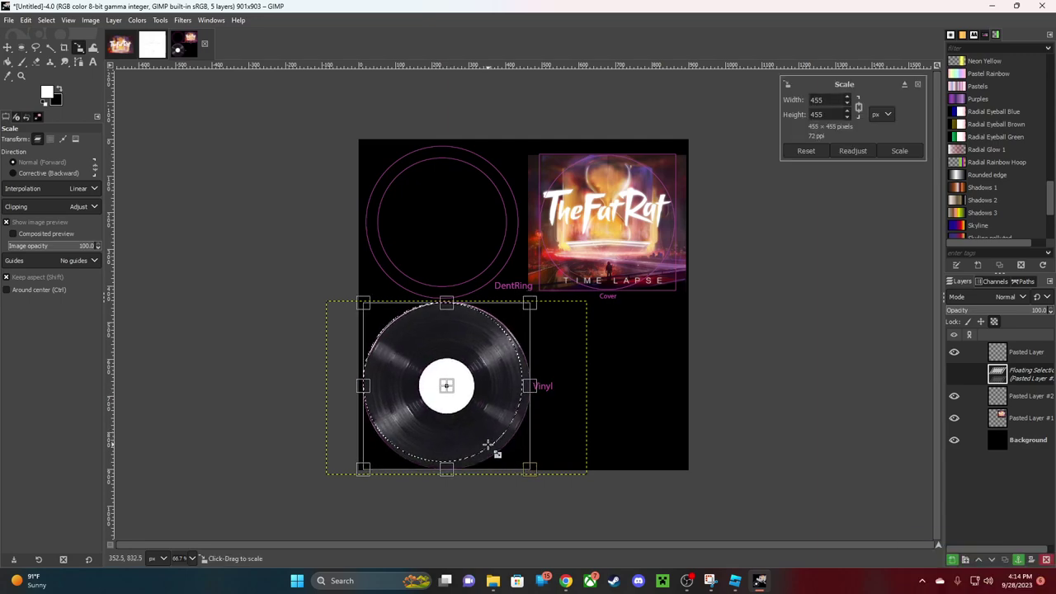
{"action": "left_click", "coordinate": [899, 151]}
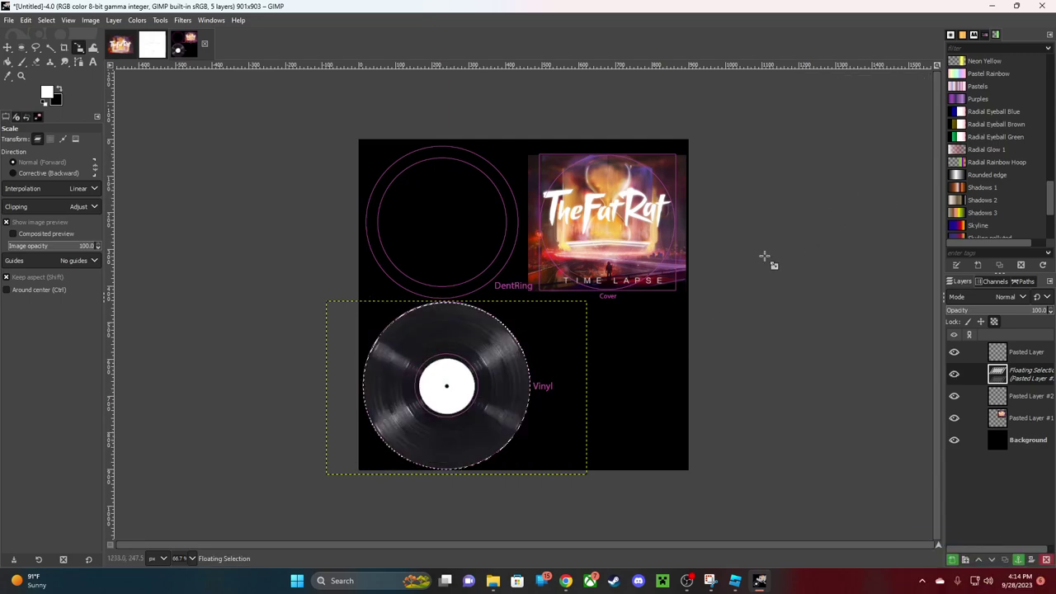
Fine-tune the floating record's scale so its edge meets the outer Vinyl outline
{"action": "left_click", "coordinate": [386, 341]}
{"action": "key", "text": "Return"}
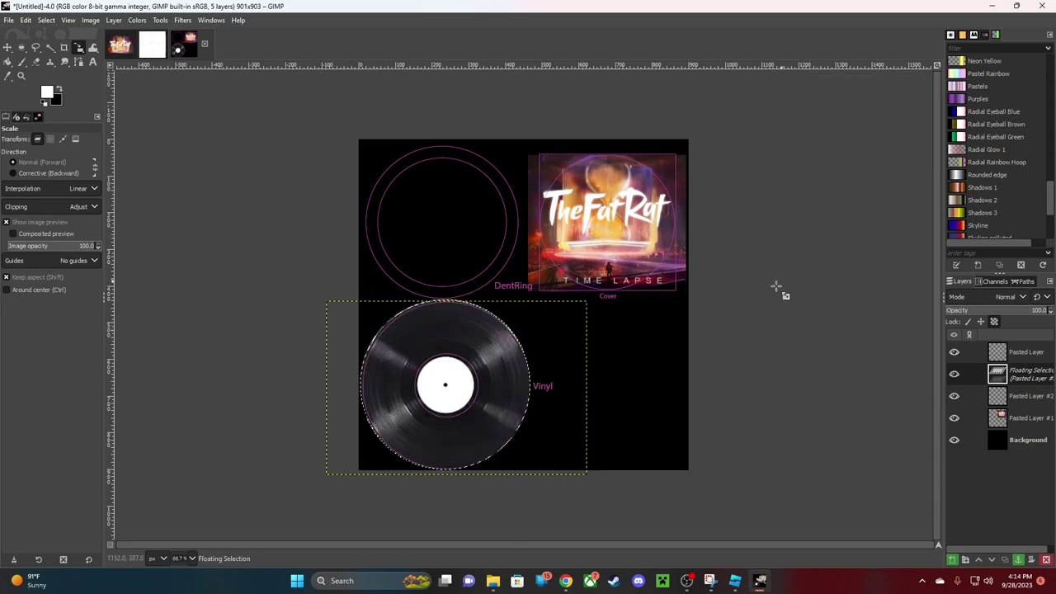
{"action": "left_click", "coordinate": [398, 336]}
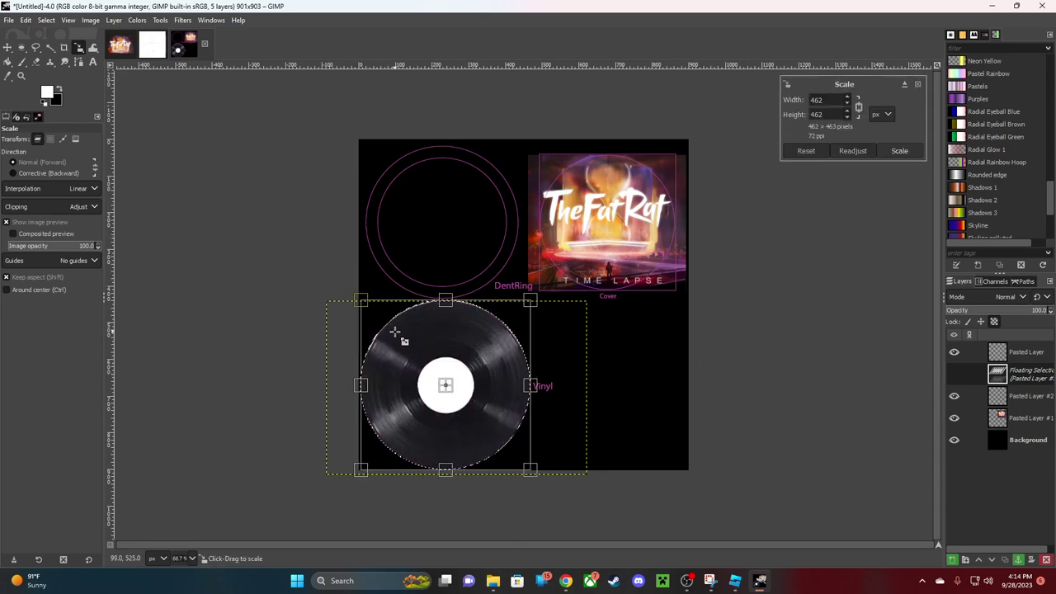
{"action": "left_click", "coordinate": [899, 151]}
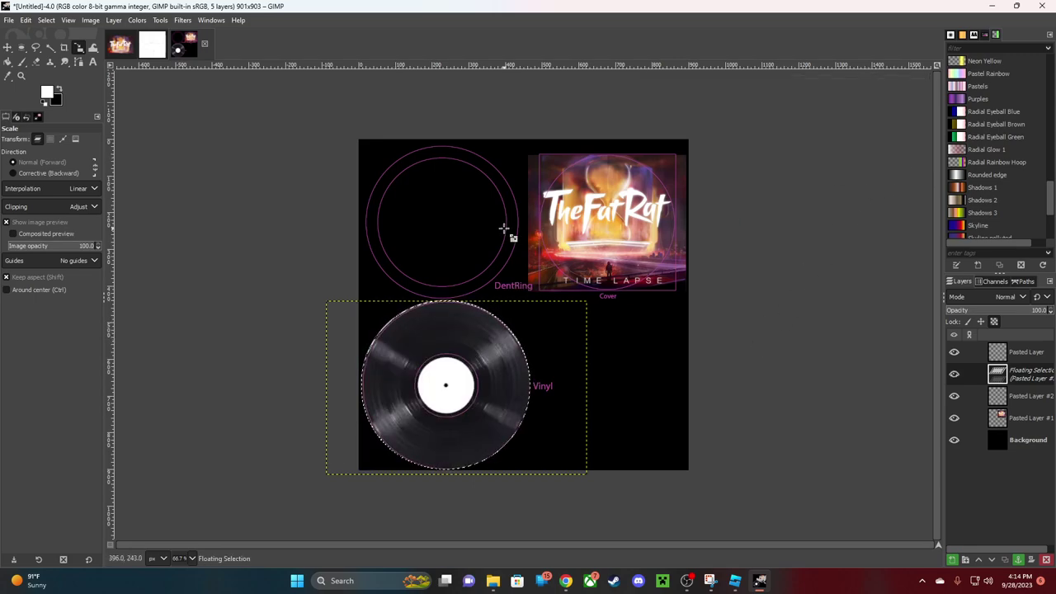
Set the foreground colour to bright red
{"action": "left_click", "coordinate": [47, 92]}
{"action": "left_click", "coordinate": [74, 53]}
{"action": "left_click_drag", "start_coordinate": [74, 53], "coordinate": [96, 36]}
{"action": "left_click", "coordinate": [147, 192]}
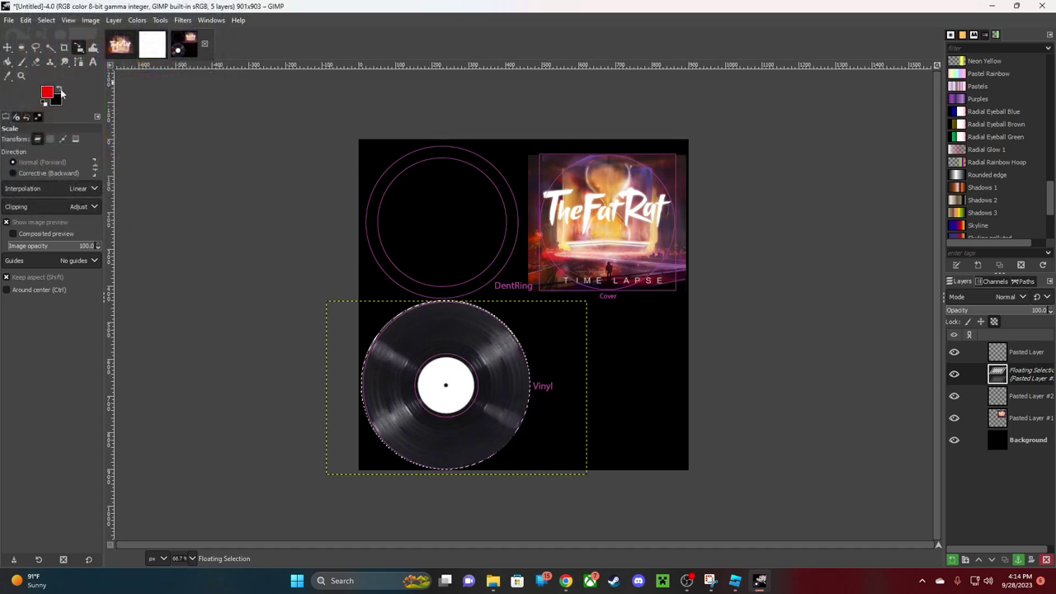
Choose the Gradient tool and pick the Neon Cyan gradient for it
{"action": "mouse_move", "coordinate": [22, 65]}
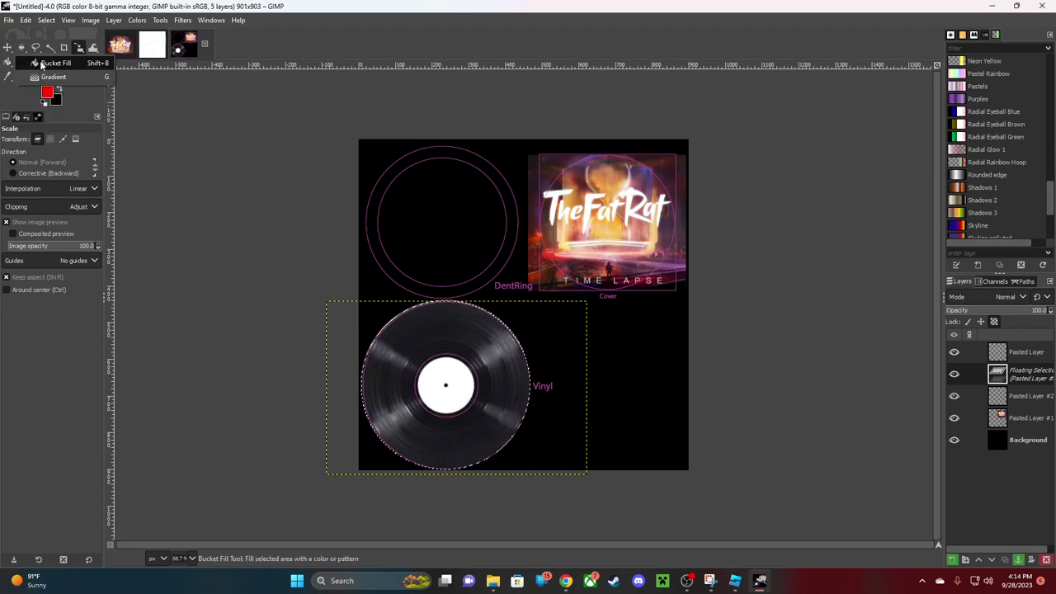
{"action": "left_click", "coordinate": [49, 77]}
{"action": "left_click", "coordinate": [12, 173]}
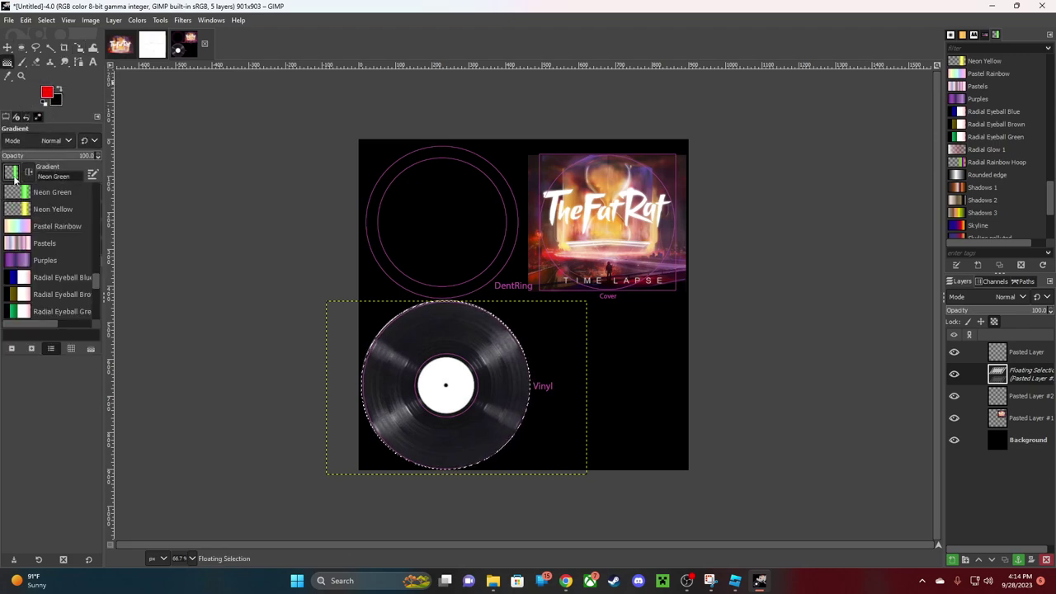
{"action": "scroll", "coordinate": [39, 245], "scroll_direction": "down", "scroll_amount": 1}
{"action": "scroll", "coordinate": [38, 245], "scroll_direction": "up", "scroll_amount": 3}
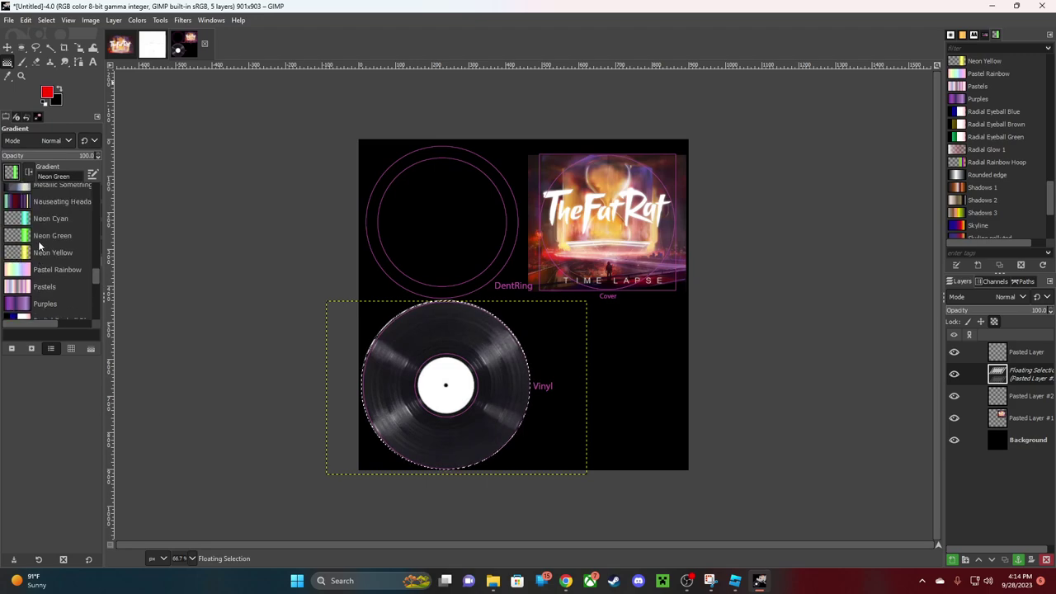
{"action": "left_click", "coordinate": [45, 236]}
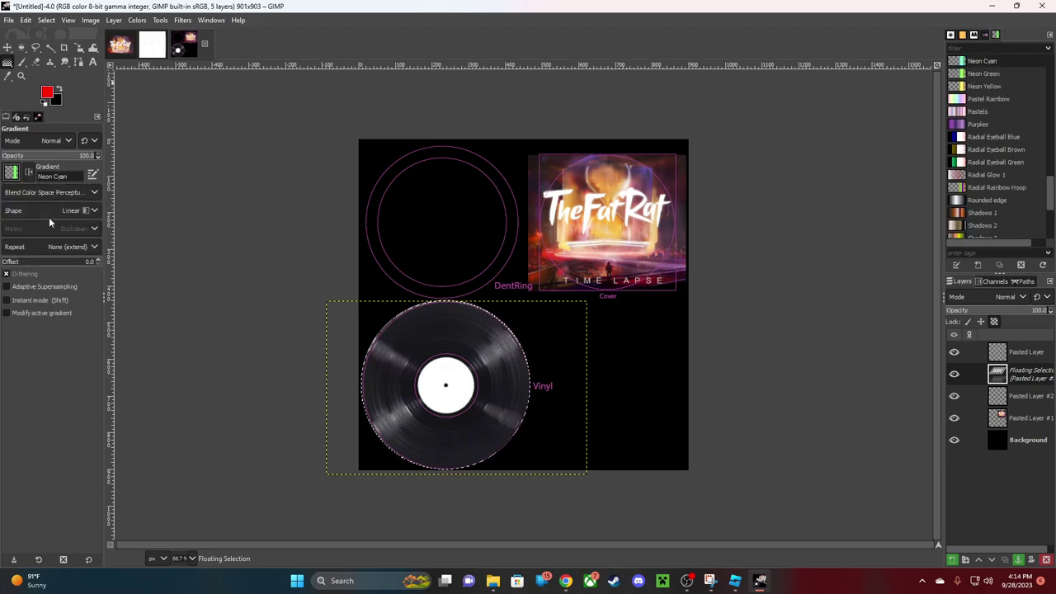
Convert the floating record selection into a new layer of its own
{"action": "left_click", "coordinate": [21, 48]}
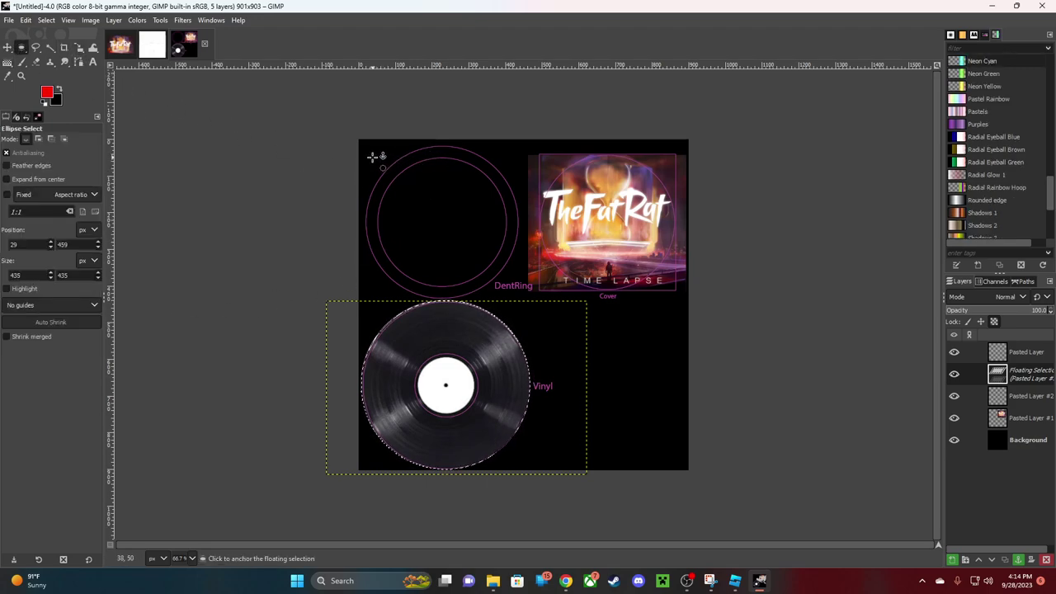
{"action": "right_click", "coordinate": [999, 374]}
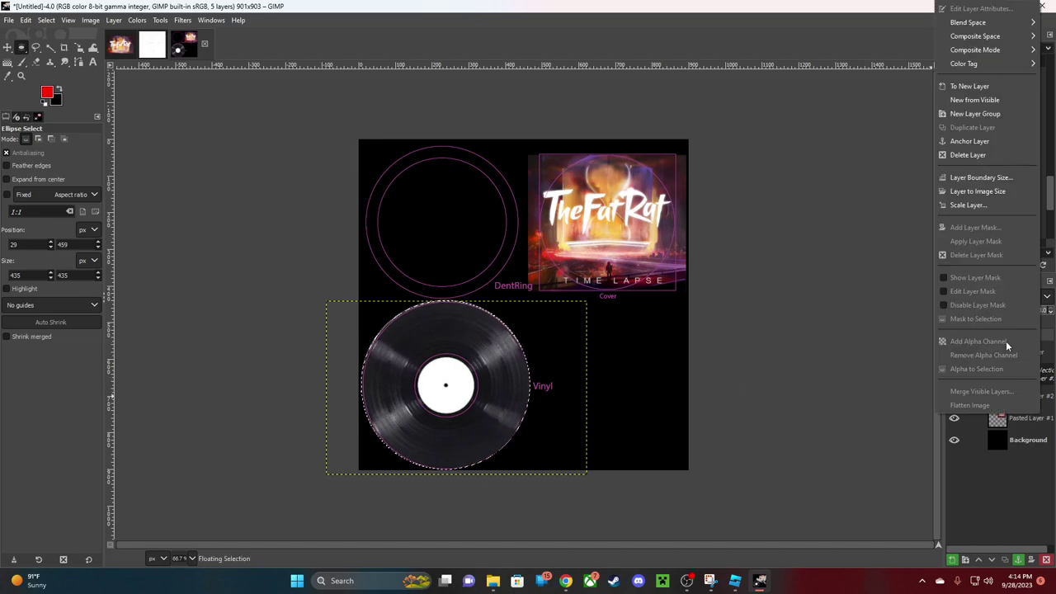
{"action": "left_click", "coordinate": [974, 87]}
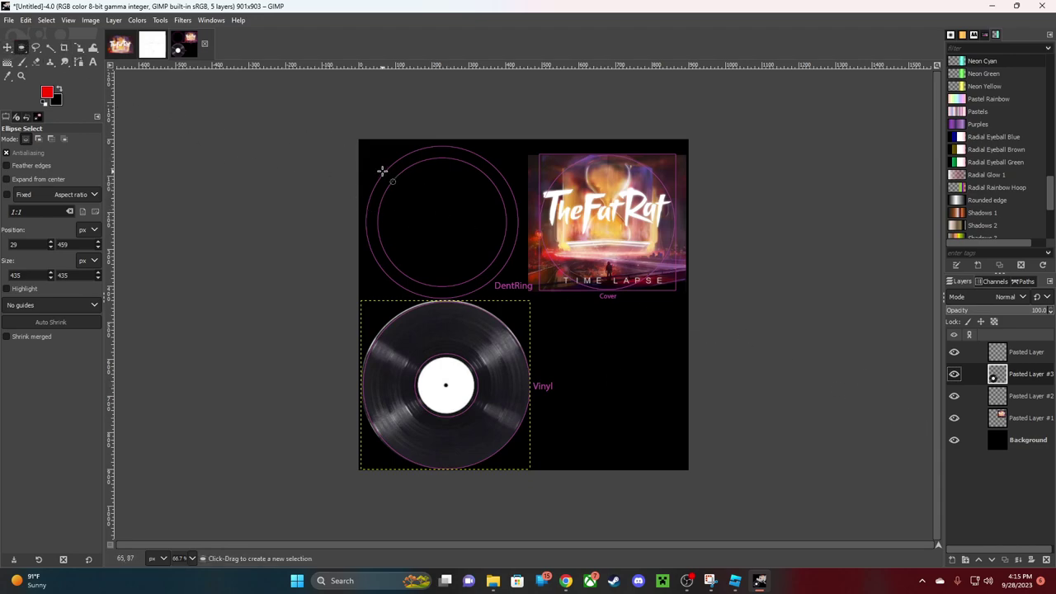
Draw an elliptical selection about 426 × 423 px around the outer DentRing circle, undoing the stray tiny selection
{"action": "left_click_drag", "start_coordinate": [371, 153], "coordinate": [518, 299]}
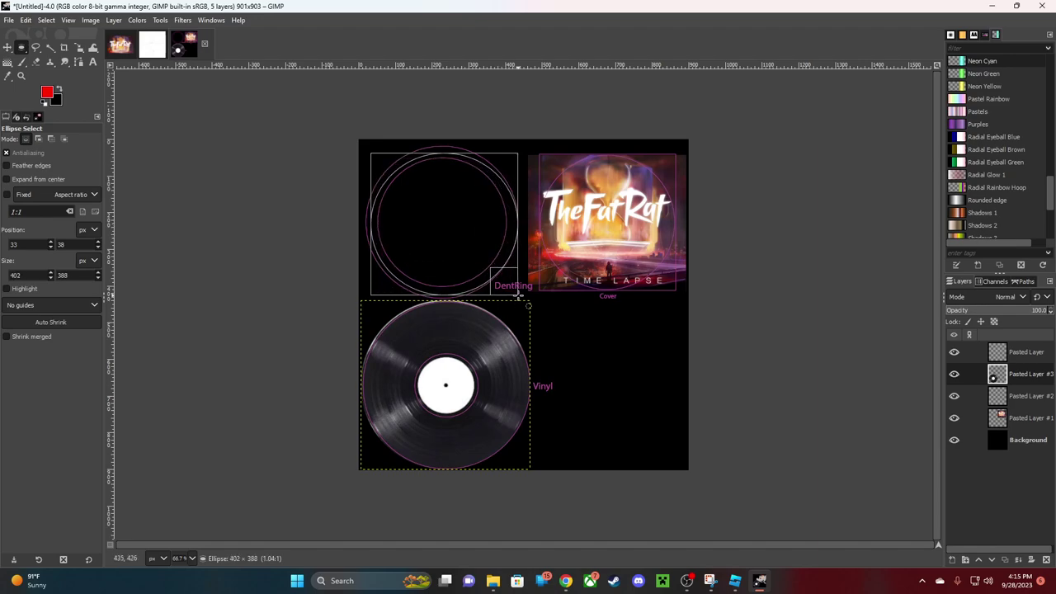
{"action": "left_click_drag", "start_coordinate": [387, 166], "coordinate": [381, 158]}
{"action": "left_click_drag", "start_coordinate": [457, 166], "coordinate": [458, 165]}
{"action": "left_click", "coordinate": [509, 229]}
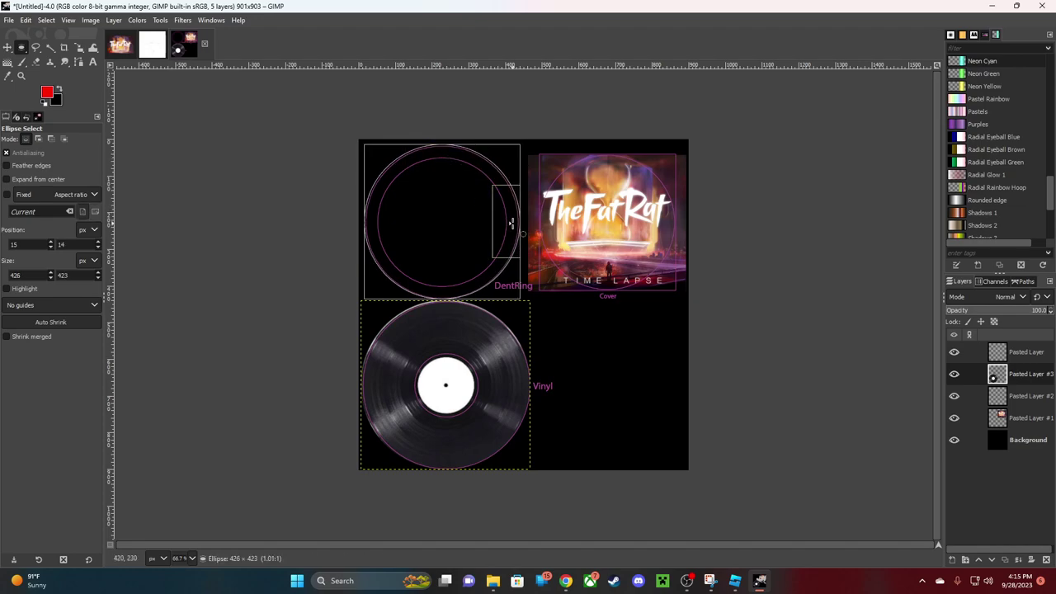
{"action": "left_click_drag", "start_coordinate": [450, 292], "coordinate": [451, 294]}
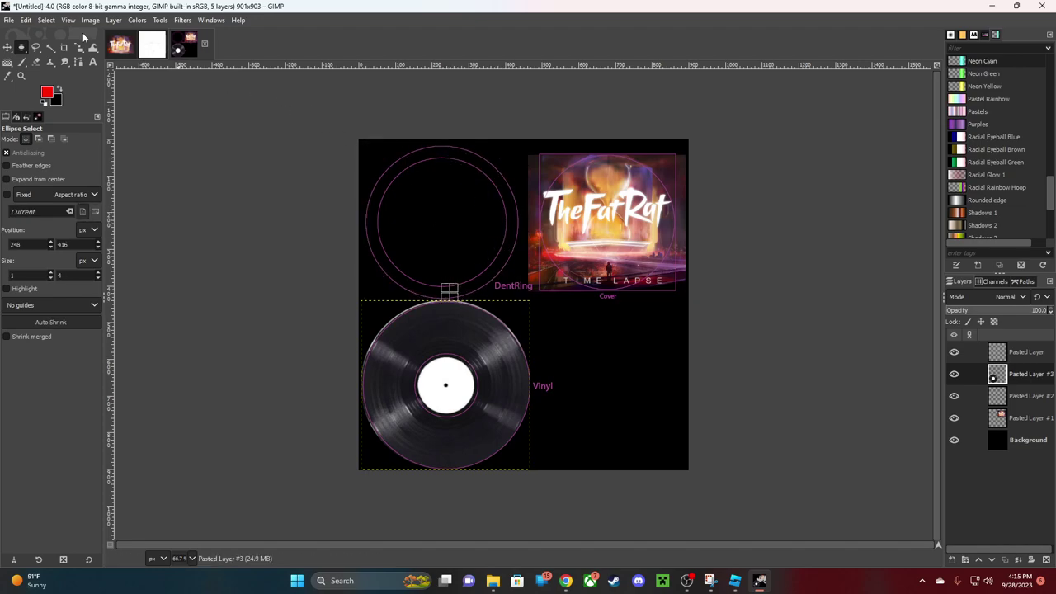
{"action": "key", "text": "ctrl+z"}
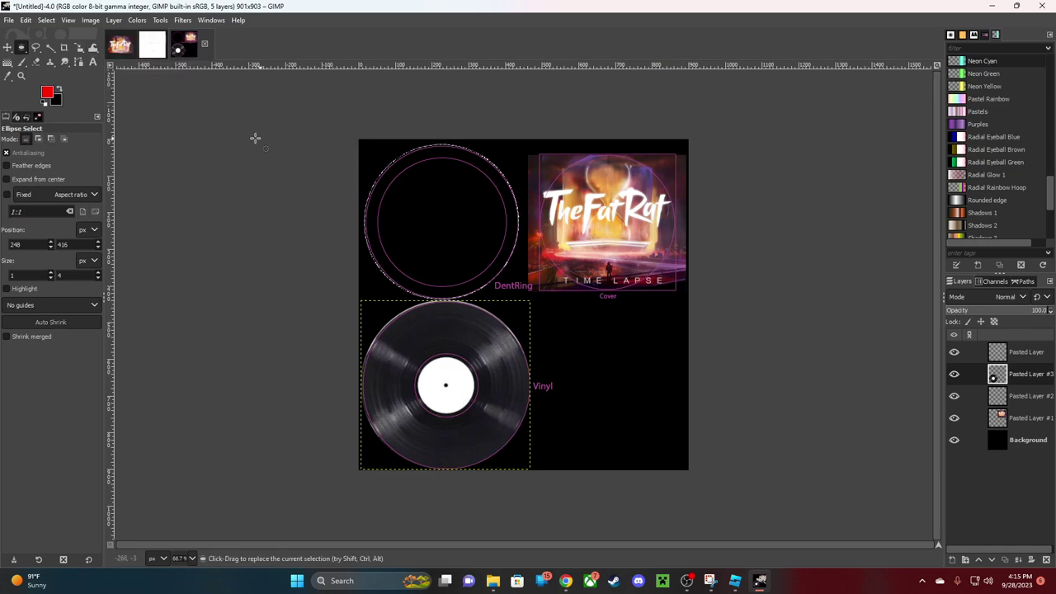
Try to draw a Neon Cyan linear gradient diagonally across the DentRing selection on the record's layer
{"action": "left_click", "coordinate": [8, 62]}
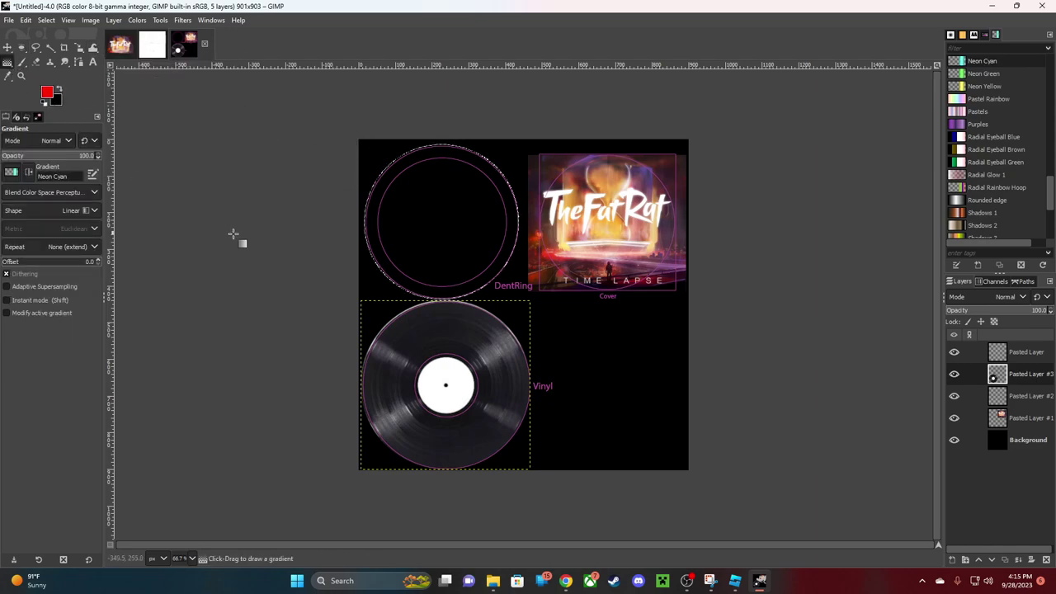
{"action": "left_click_drag", "start_coordinate": [393, 171], "coordinate": [500, 269]}
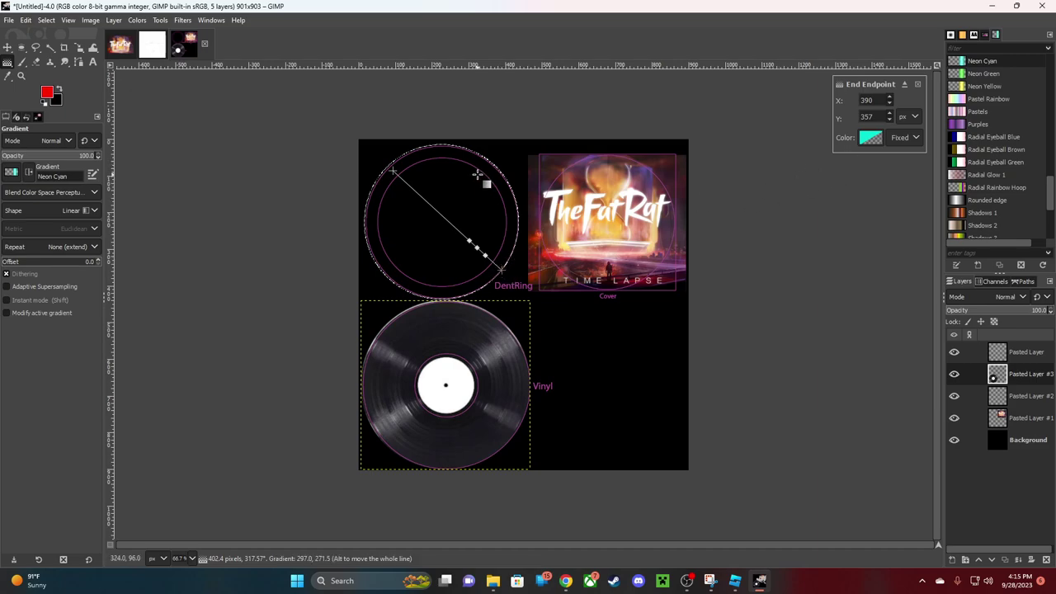
{"action": "key", "text": "Return"}
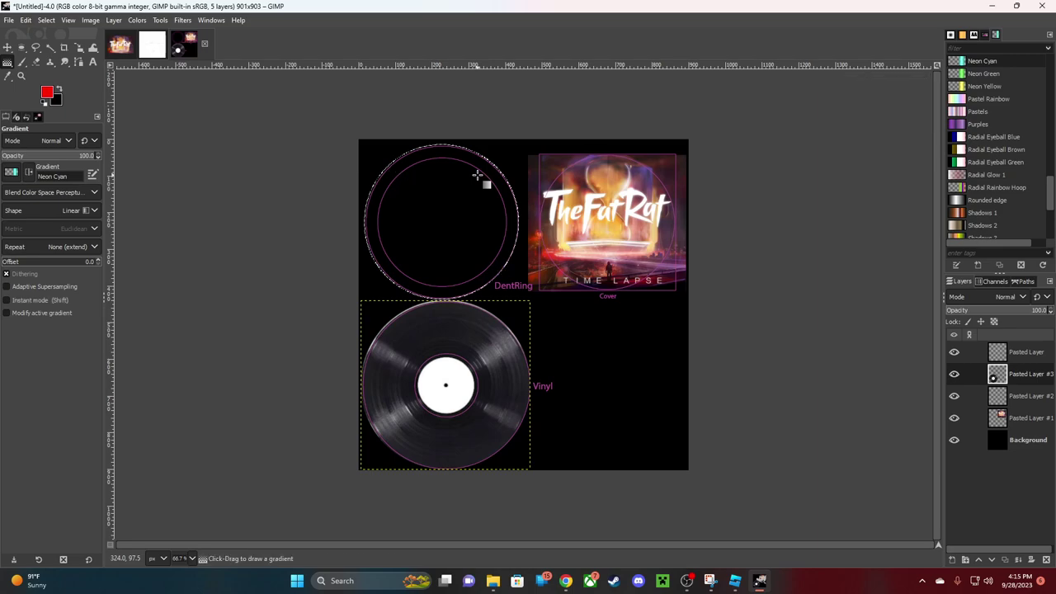
Create a new transparent 901 × 903 px layer named EP BG
{"action": "right_click", "coordinate": [1024, 458]}
{"action": "left_click", "coordinate": [946, 122]}
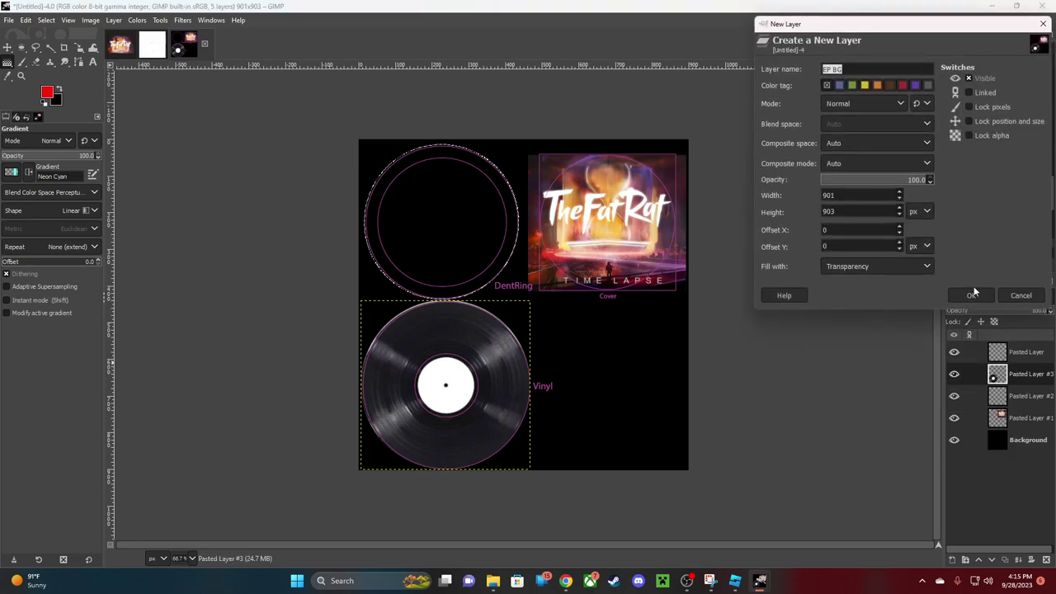
{"action": "left_click", "coordinate": [977, 294]}
Draw three Neon Cyan linear gradients in the DentRing selection, towards its right, upper-left and lower-left edges, leaving a dark triangular centre
{"action": "left_click_drag", "start_coordinate": [394, 183], "coordinate": [487, 217]}
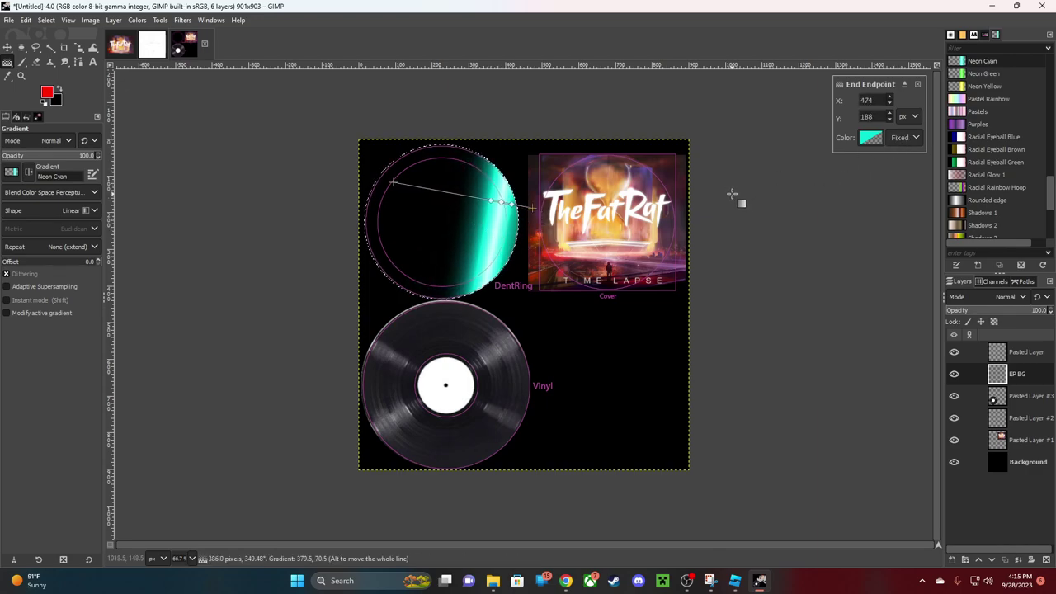
{"action": "key", "text": "Return"}
{"action": "left_click_drag", "start_coordinate": [478, 252], "coordinate": [451, 196]}
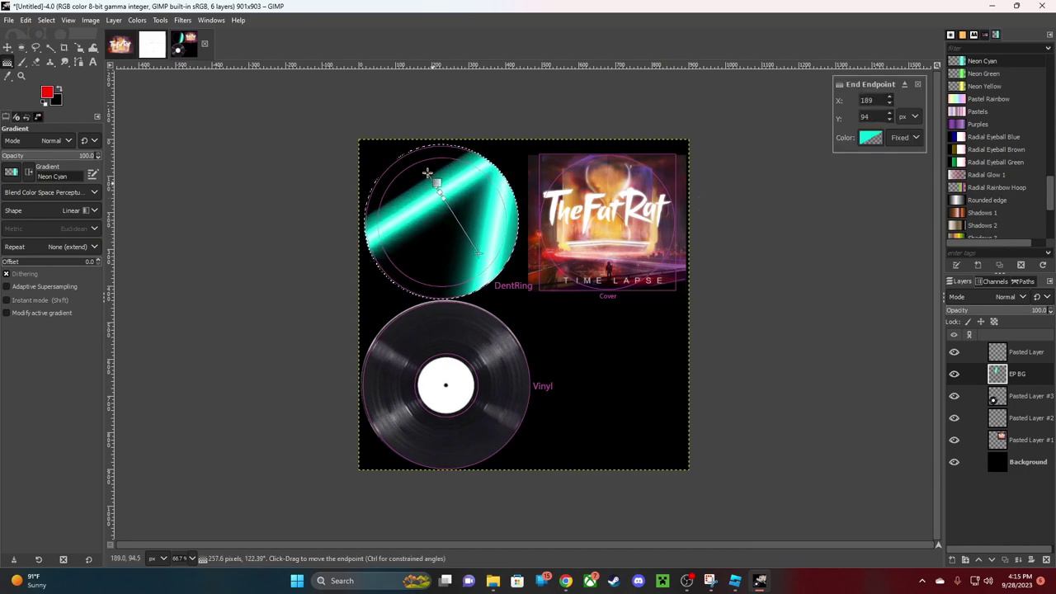
{"action": "left_click_drag", "start_coordinate": [424, 149], "coordinate": [420, 134]}
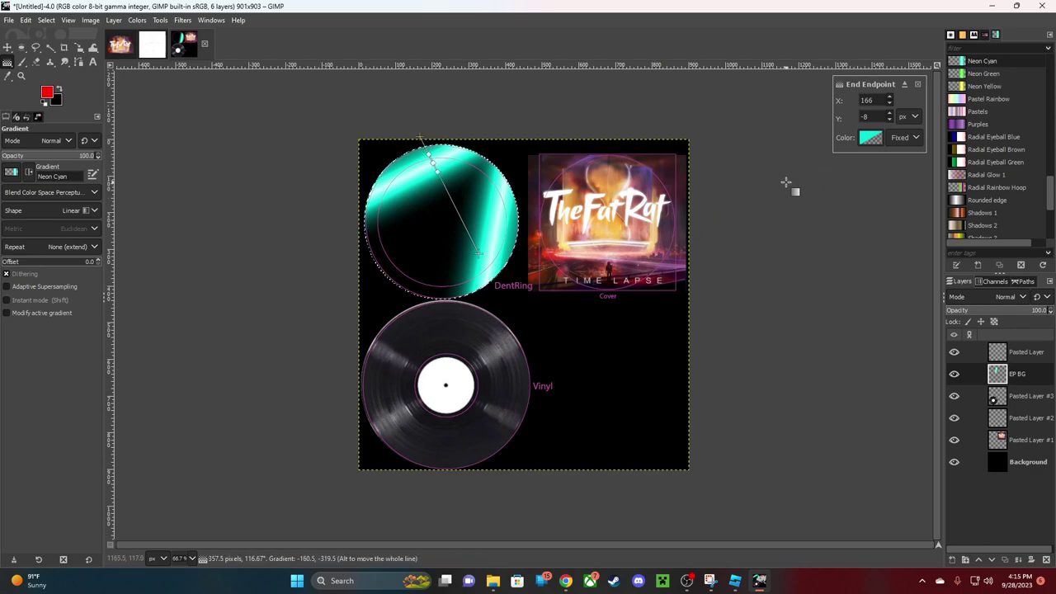
{"action": "key", "text": "Return"}
{"action": "left_click_drag", "start_coordinate": [481, 169], "coordinate": [374, 301]}
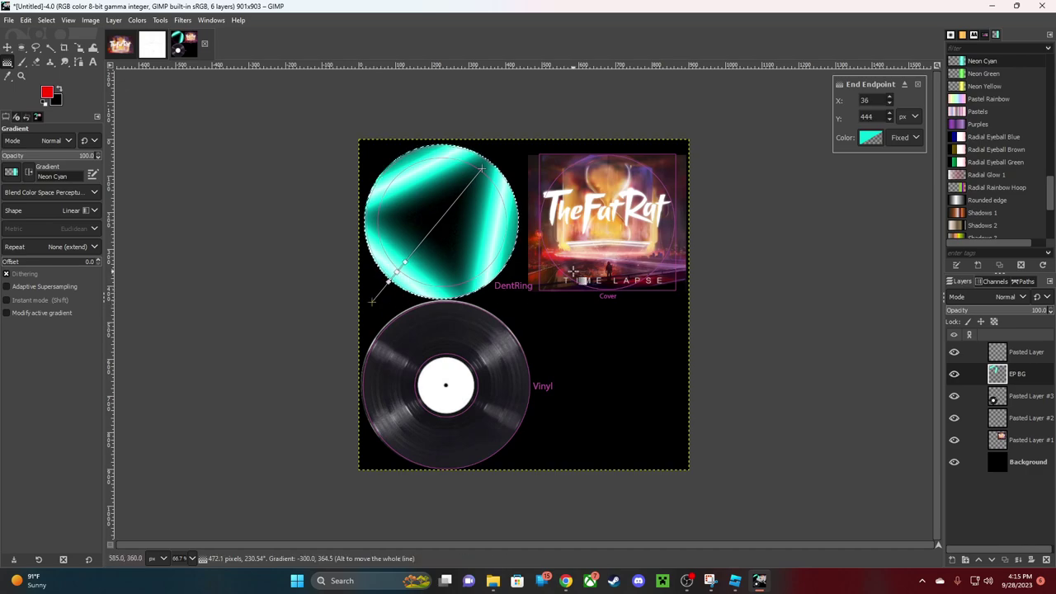
{"action": "key", "text": "Return"}
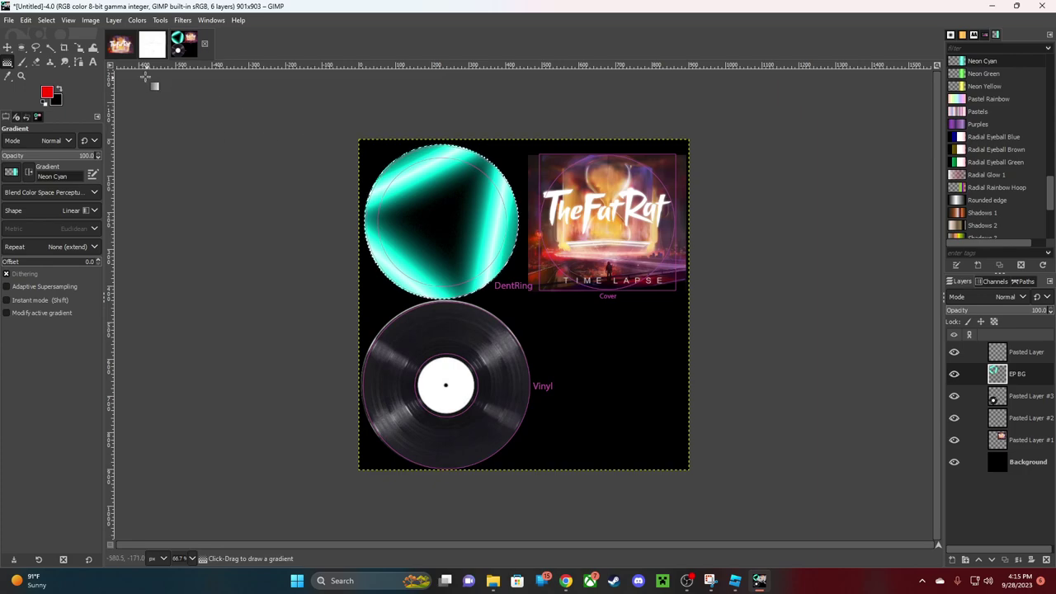
Save the image as Album Cover for Oaklands.xcf in the Documents folder
{"action": "left_click", "coordinate": [9, 20]}
{"action": "left_click", "coordinate": [25, 127]}
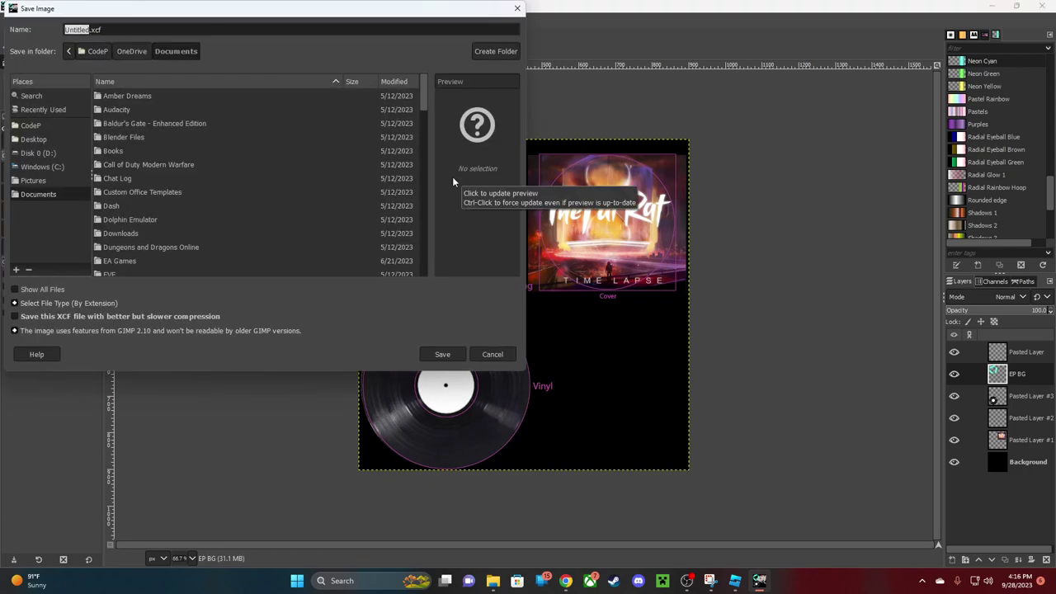
{"action": "type", "text": "Album Cover for Oaklands"}
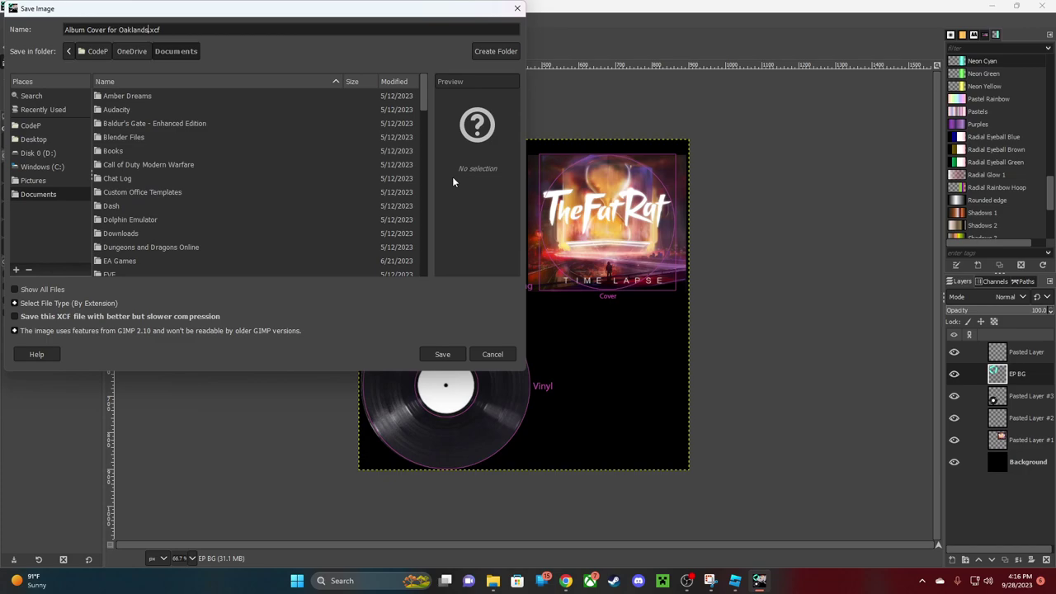
{"action": "key", "text": "Return"}
Try flattening the image with the template outline layer still visible, and undo it
{"action": "key", "text": "shift"}
{"action": "right_click", "coordinate": [1023, 462]}
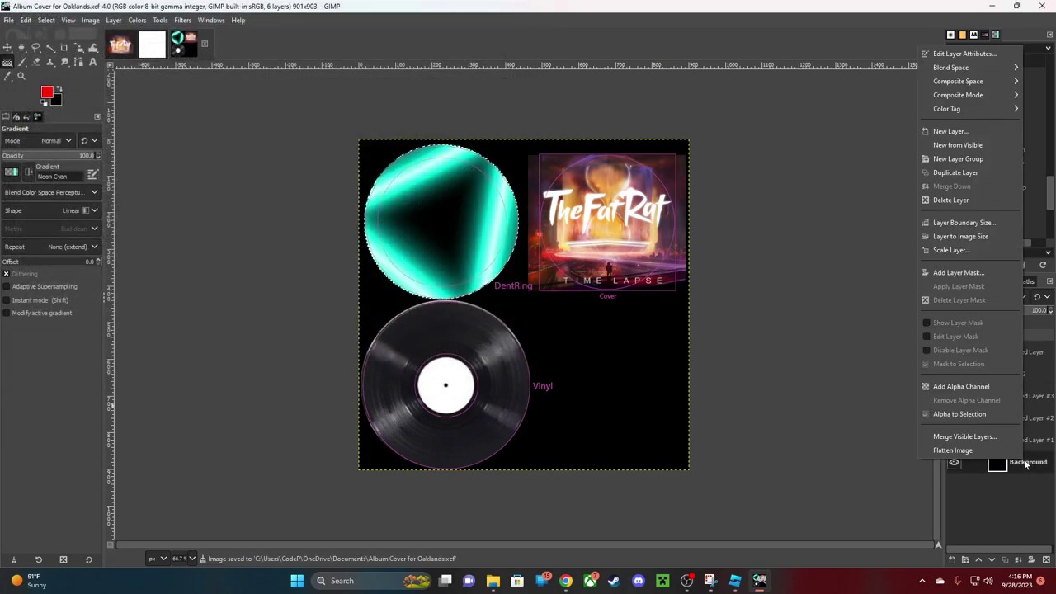
{"action": "left_click", "coordinate": [966, 450]}
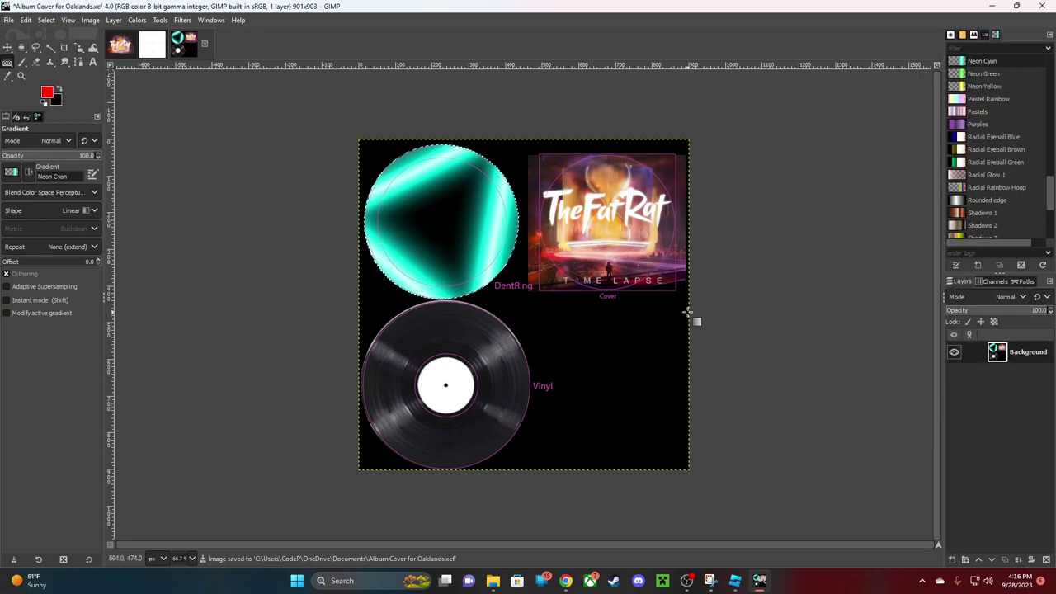
{"action": "key", "text": "ctrl+z"}
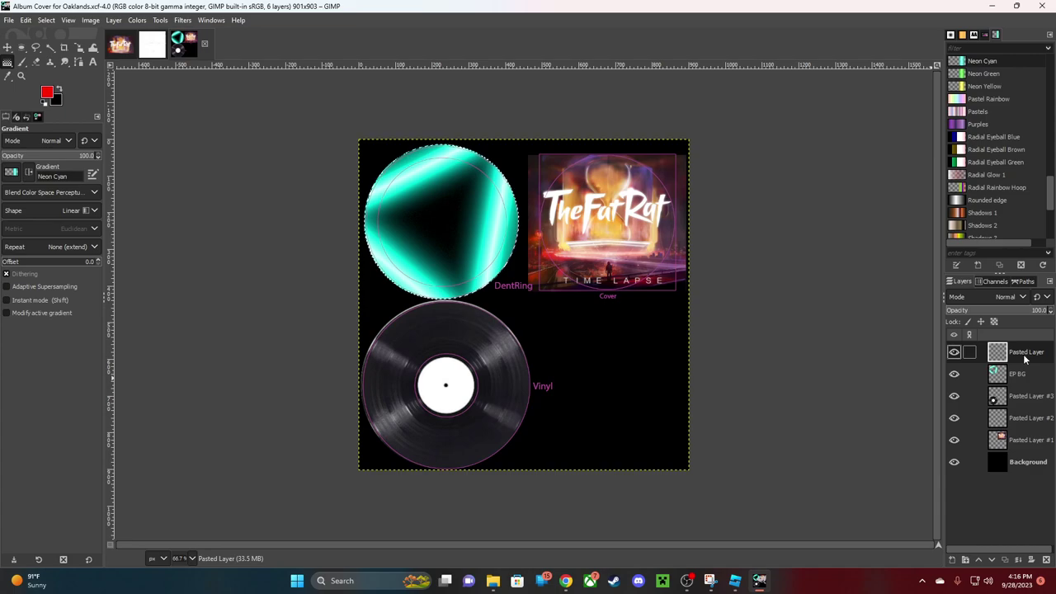
Hide the top Pasted Layer holding the template outlines and flatten the image into a single layer
{"action": "left_click", "coordinate": [953, 352]}
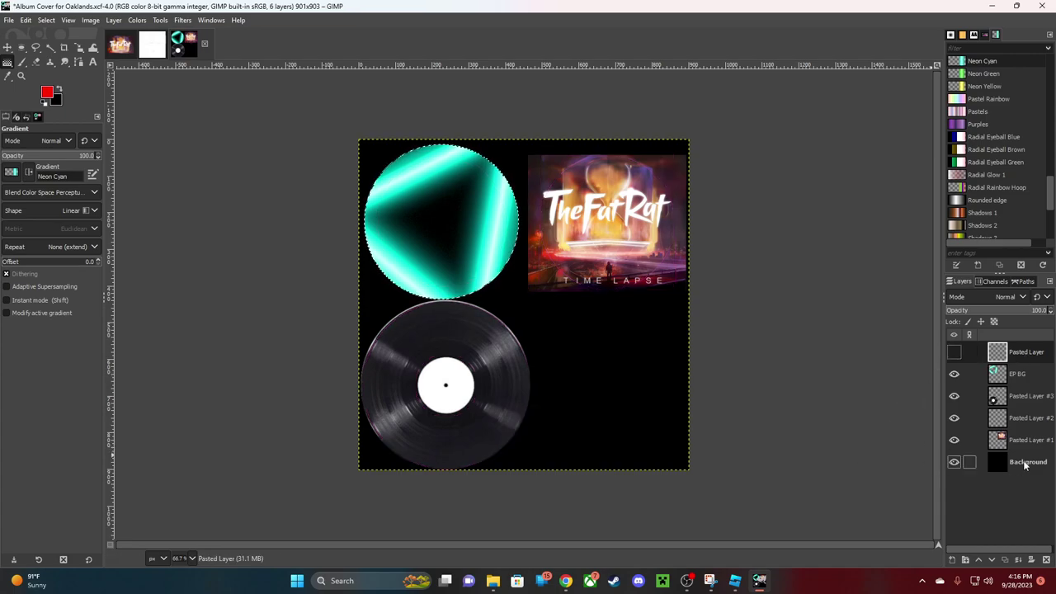
{"action": "right_click", "coordinate": [1024, 466]}
{"action": "left_click", "coordinate": [977, 447]}
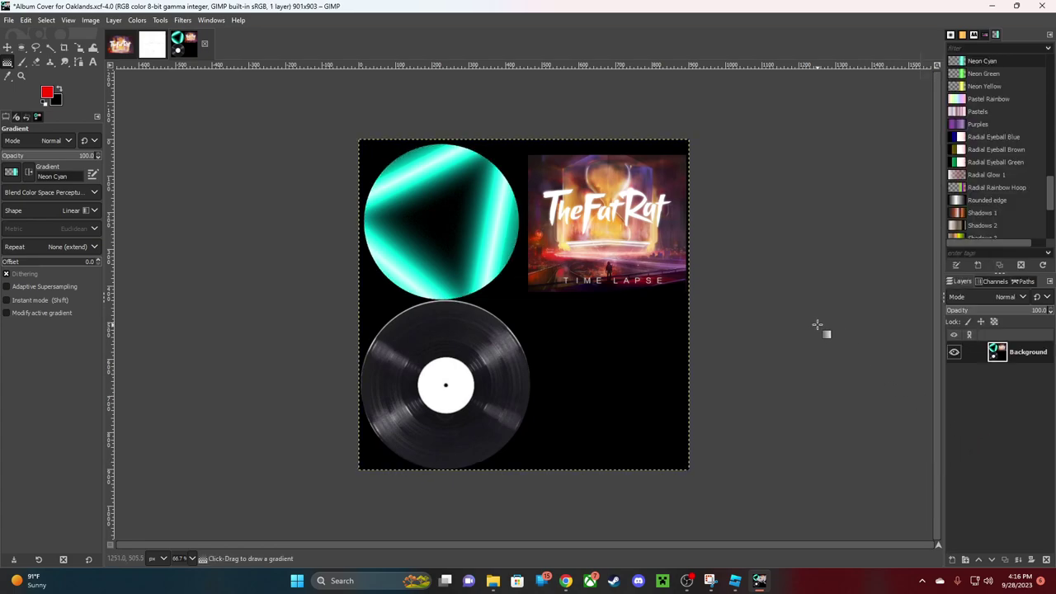
Start exporting the flattened image under the name Oaklands - TheFatRat - Time Lapse.png
{"action": "key", "text": "ctrl+shift+e"}
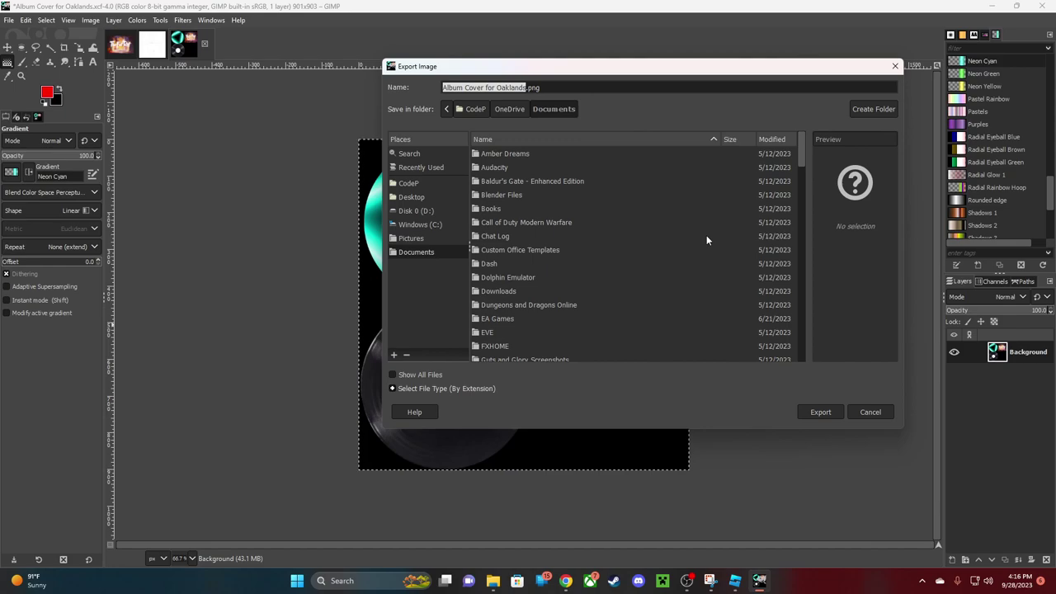
{"action": "key", "text": "Right"}
{"action": "key", "text": "BackSpace"}
{"action": "key", "text": "BackSpace"}
{"action": "key", "text": "BackSpace"}
{"action": "key", "text": "BackSpace"}
{"action": "key", "text": "BackSpace"}
{"action": "key", "text": "BackSpace"}
{"action": "key", "text": "BackSpace"}
{"action": "key", "text": "BackSpace"}
{"action": "key", "text": "BackSpace"}
{"action": "key", "text": "BackSpace"}
{"action": "key", "text": "BackSpace"}
{"action": "key", "text": "BackSpace"}
{"action": "key", "text": "BackSpace"}
{"action": "key", "text": "BackSpace"}
{"action": "key", "text": "BackSpace"}
{"action": "key", "text": "BackSpace"}
{"action": "key", "text": "BackSpace"}
{"action": "key", "text": "BackSpace"}
{"action": "key", "text": "BackSpace"}
{"action": "key", "text": "BackSpace"}
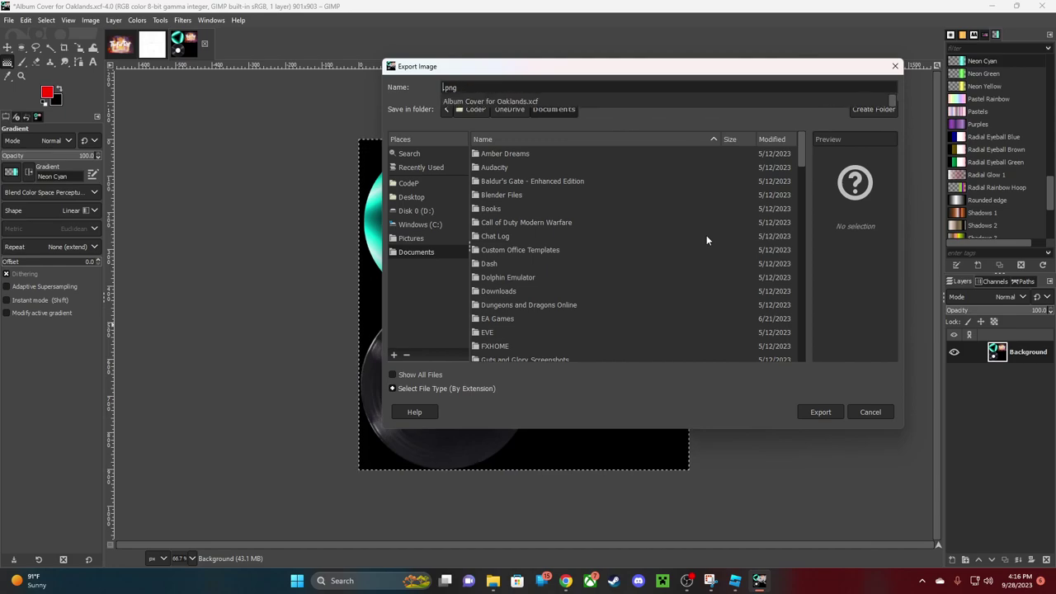
{"action": "type", "text": "Oaklands - TheFatRat - Time Lapse"}
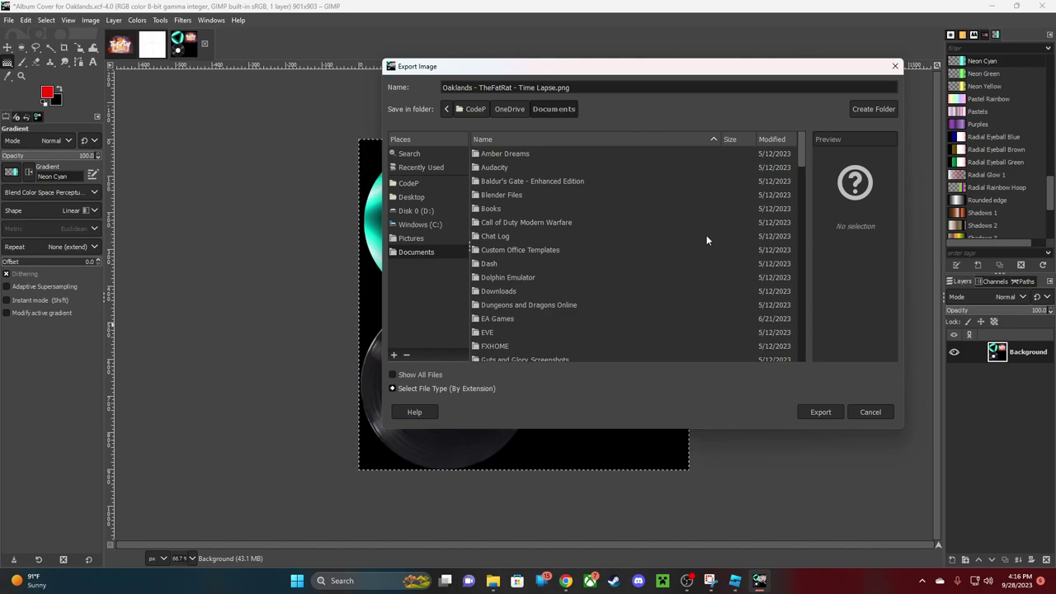
Change the export location to the Pictures folder and export the PNG with compression level 9
{"action": "key", "text": "Return"}
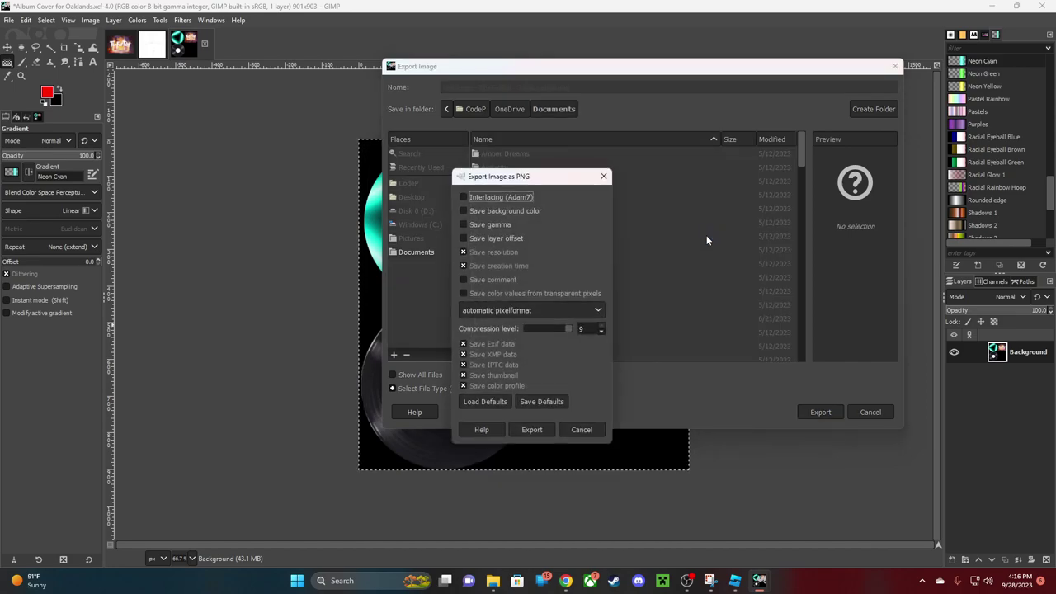
{"action": "left_click", "coordinate": [596, 429]}
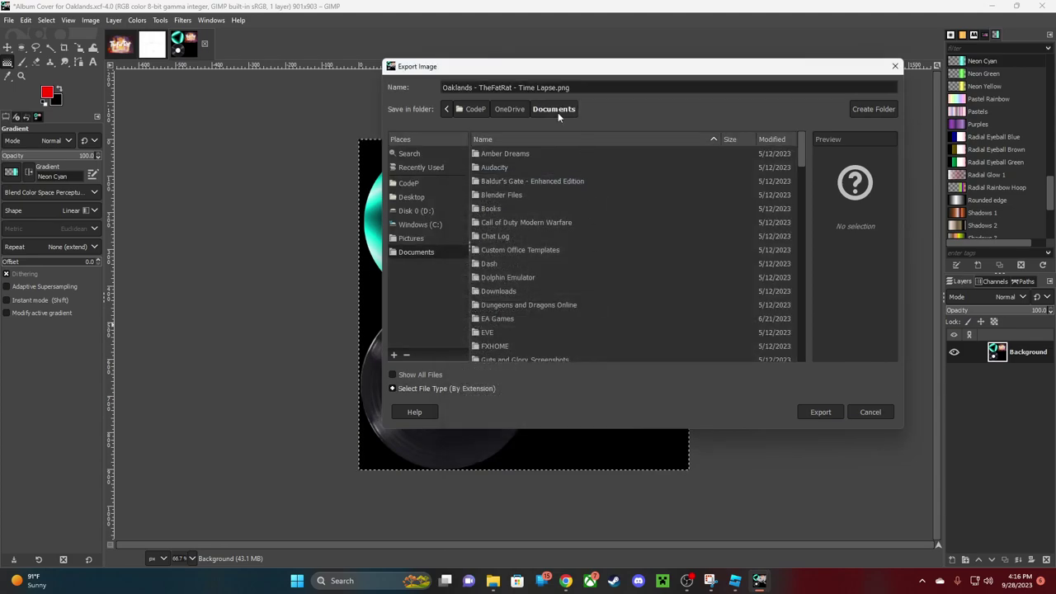
{"action": "left_click", "coordinate": [409, 238]}
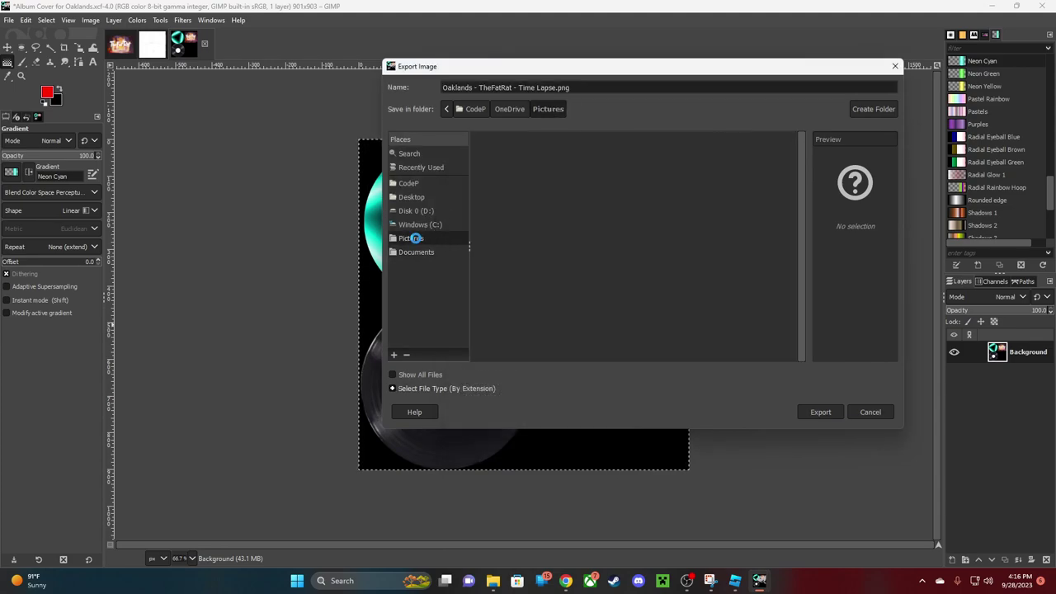
{"action": "left_click", "coordinate": [820, 412]}
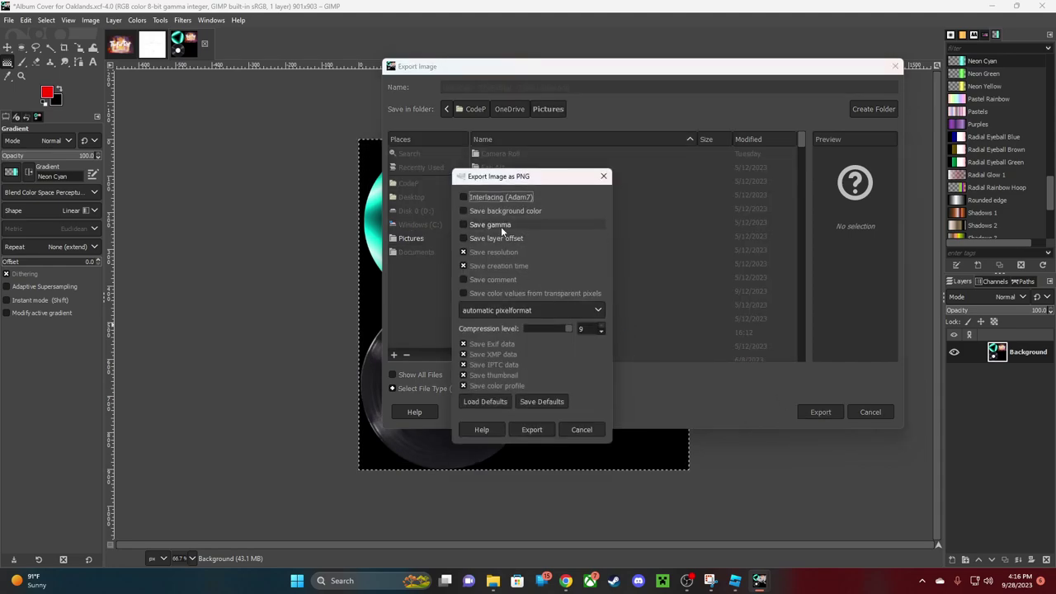
{"action": "left_click", "coordinate": [533, 430]}
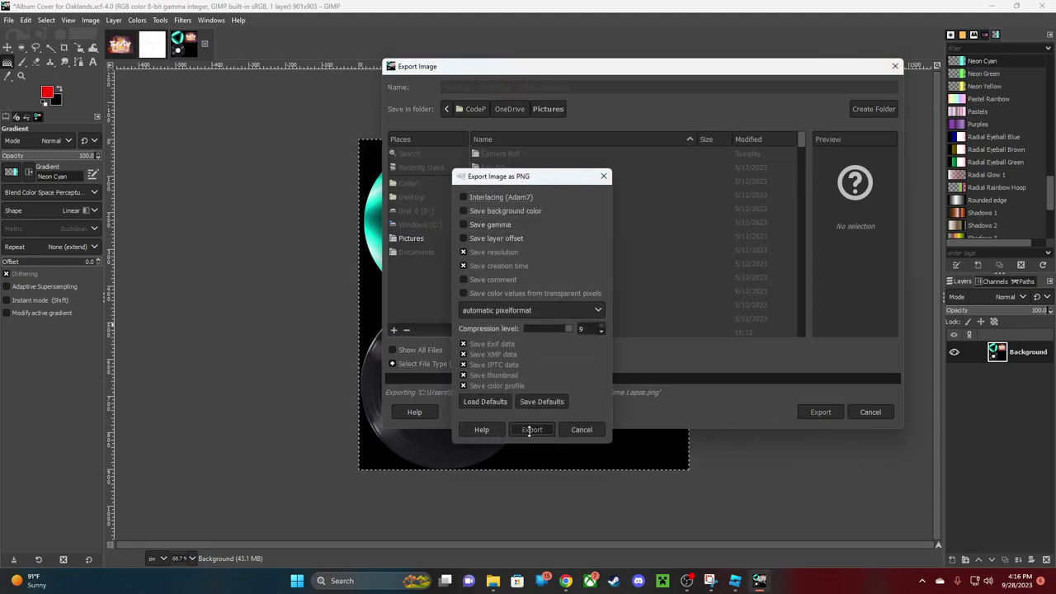
Leave GIMP and switch to Roblox Studio with the two example record models
{"action": "left_click", "coordinate": [741, 312]}
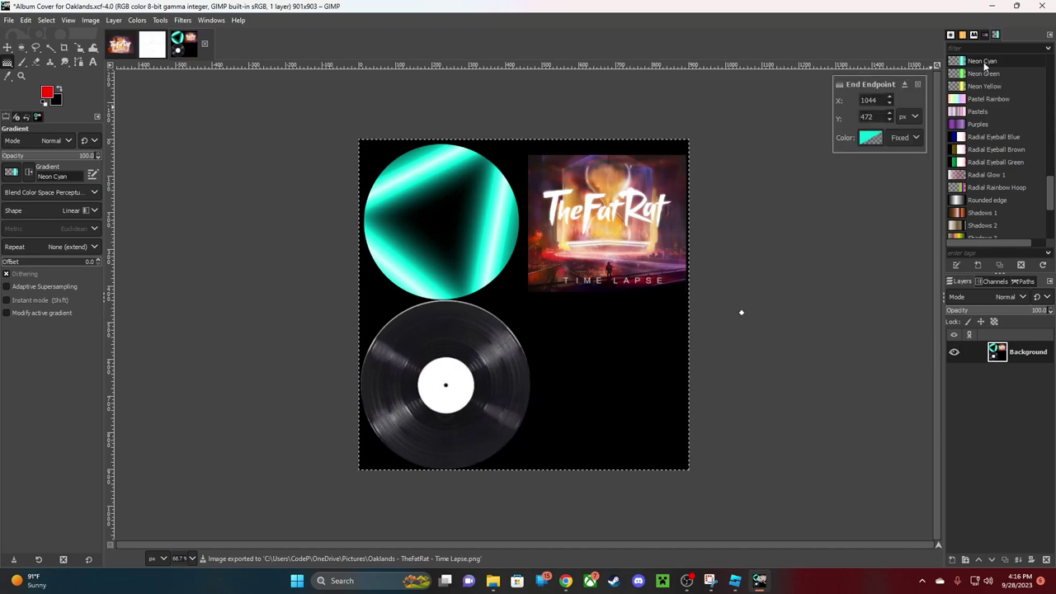
{"action": "left_click", "coordinate": [991, 6]}
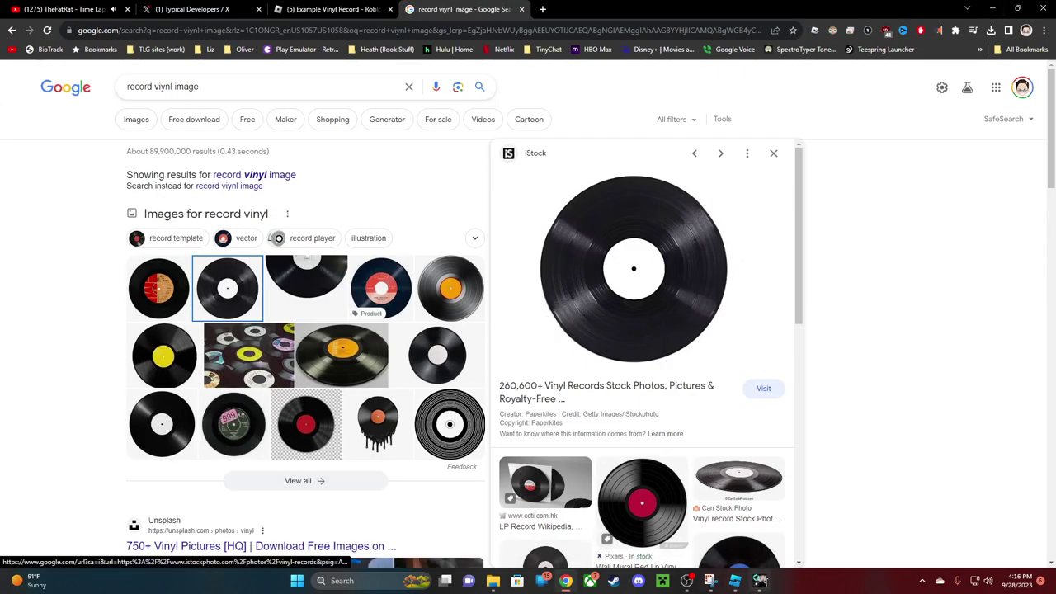
{"action": "left_click", "coordinate": [759, 580]}
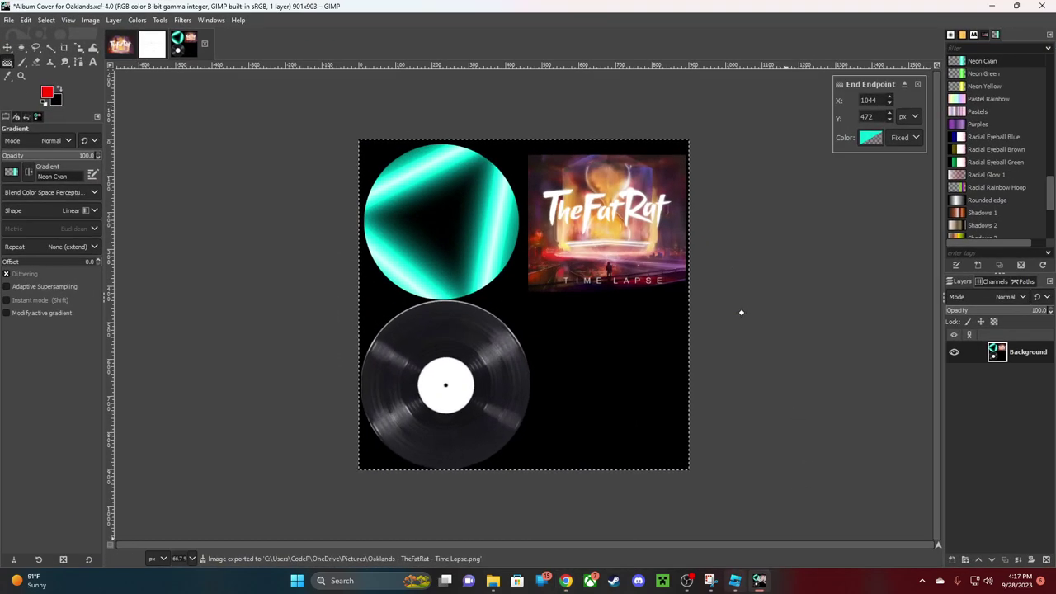
{"action": "key", "text": "alt+Tab"}
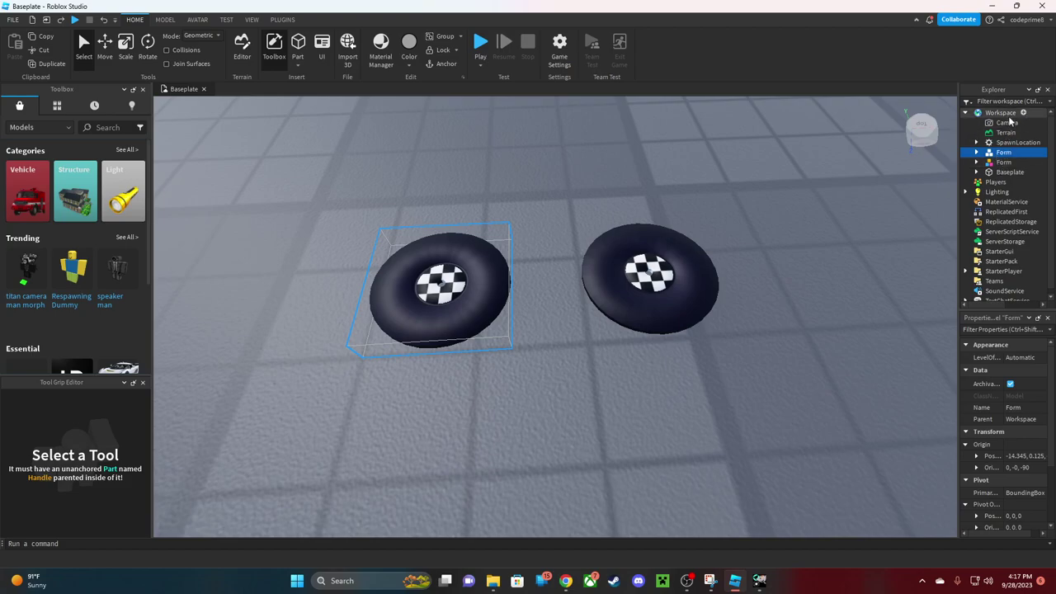
Examine the first Form model's Disc and the VinylAttachment and ManualWeld inside its BoundingBox, widening the Explorer to show full names
{"action": "left_click", "coordinate": [977, 153]}
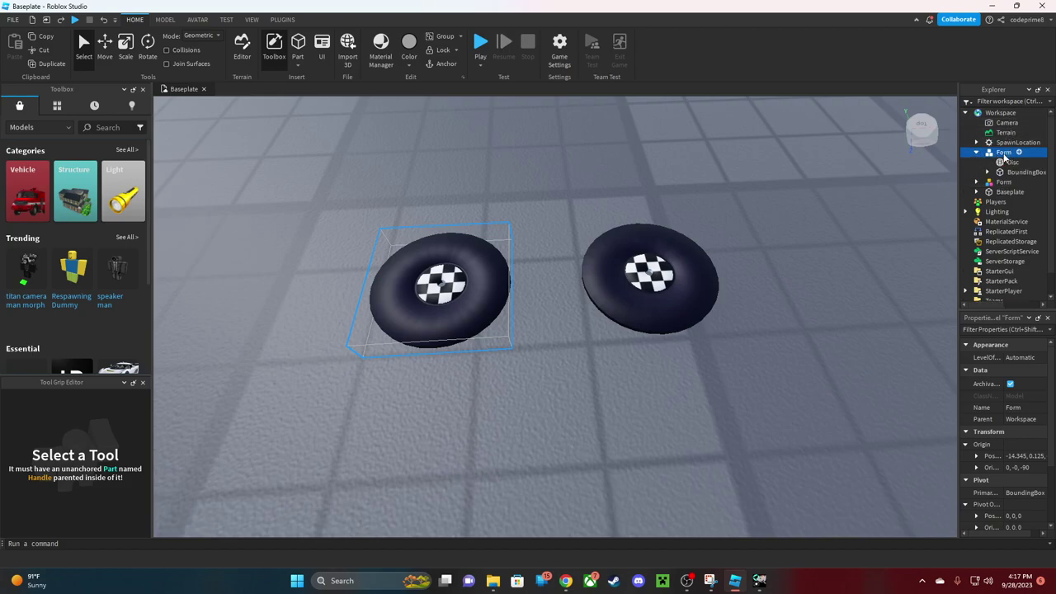
{"action": "left_click", "coordinate": [1010, 162]}
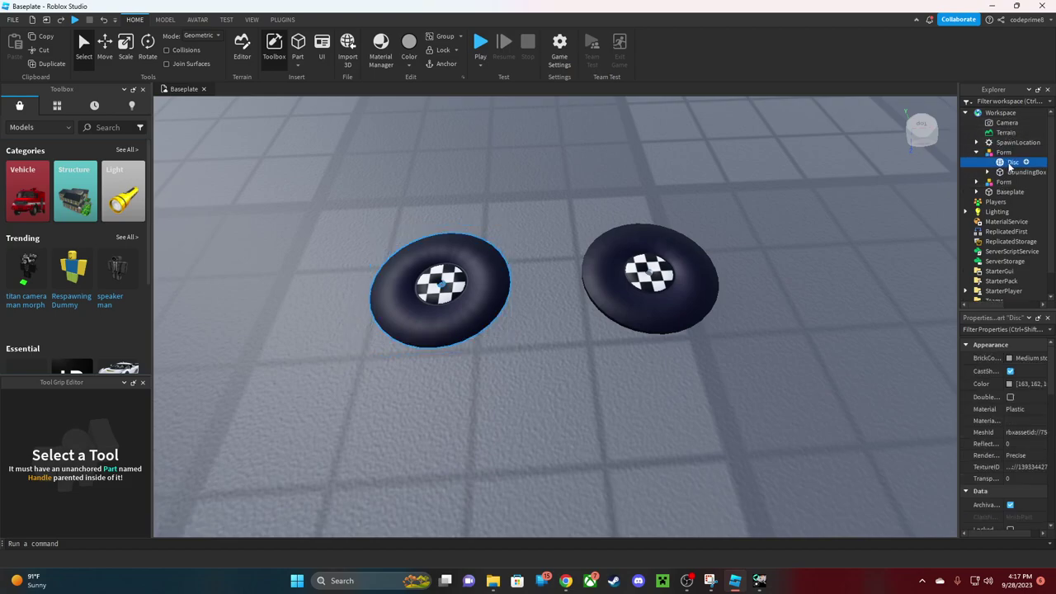
{"action": "left_click", "coordinate": [990, 172]}
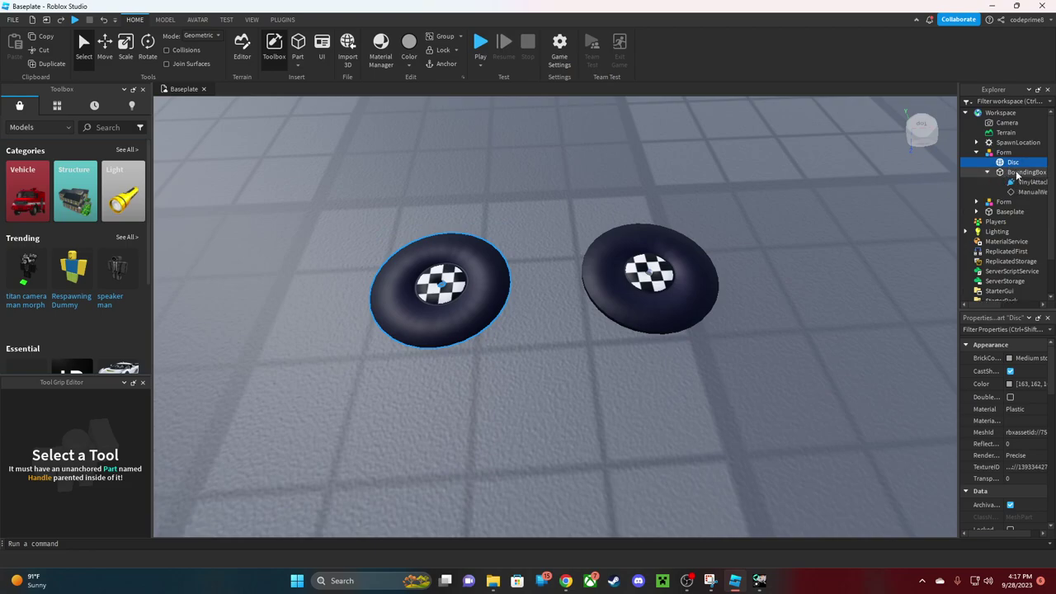
{"action": "left_click", "coordinate": [1021, 183]}
{"action": "left_click_drag", "start_coordinate": [965, 169], "coordinate": [851, 169]}
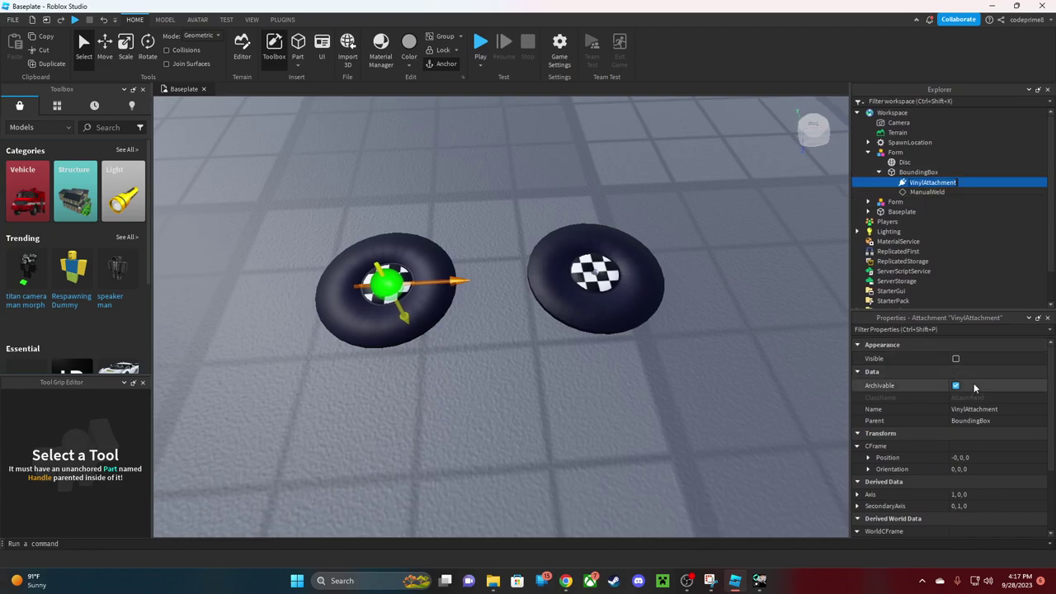
{"action": "scroll", "coordinate": [974, 396], "scroll_direction": "down", "scroll_amount": 3}
{"action": "scroll", "coordinate": [974, 408], "scroll_direction": "up", "scroll_amount": 3}
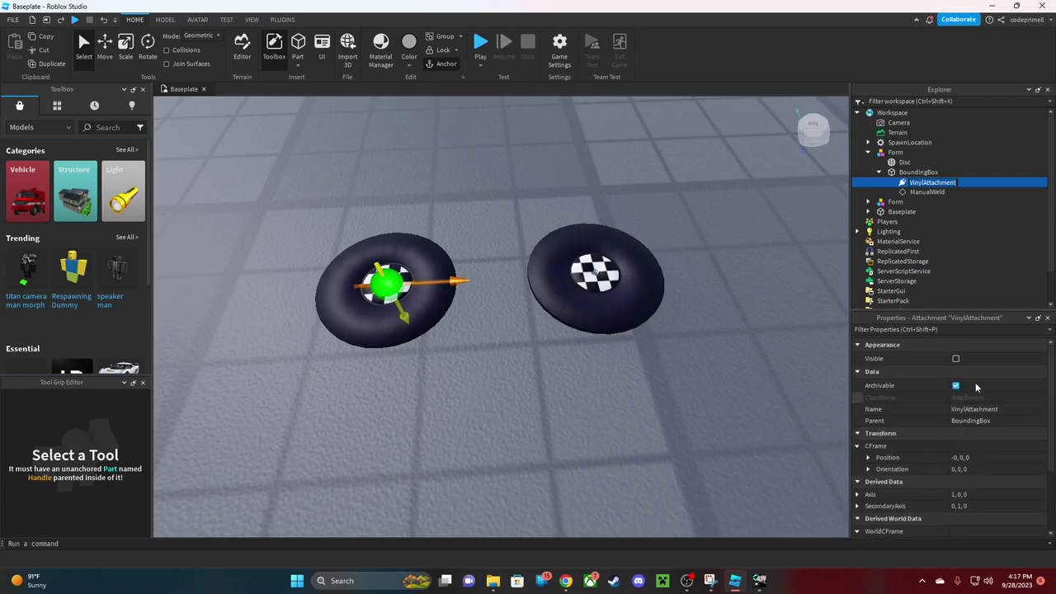
{"action": "left_click", "coordinate": [926, 192]}
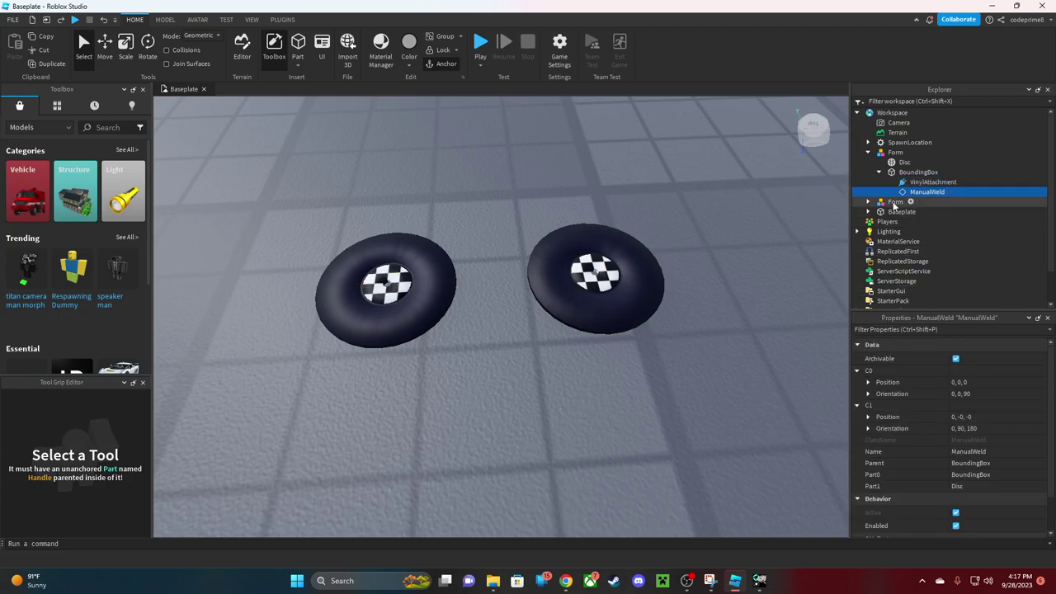
Examine the second Form model's properties and its Disc's MeshId and TextureID
{"action": "left_click", "coordinate": [894, 203]}
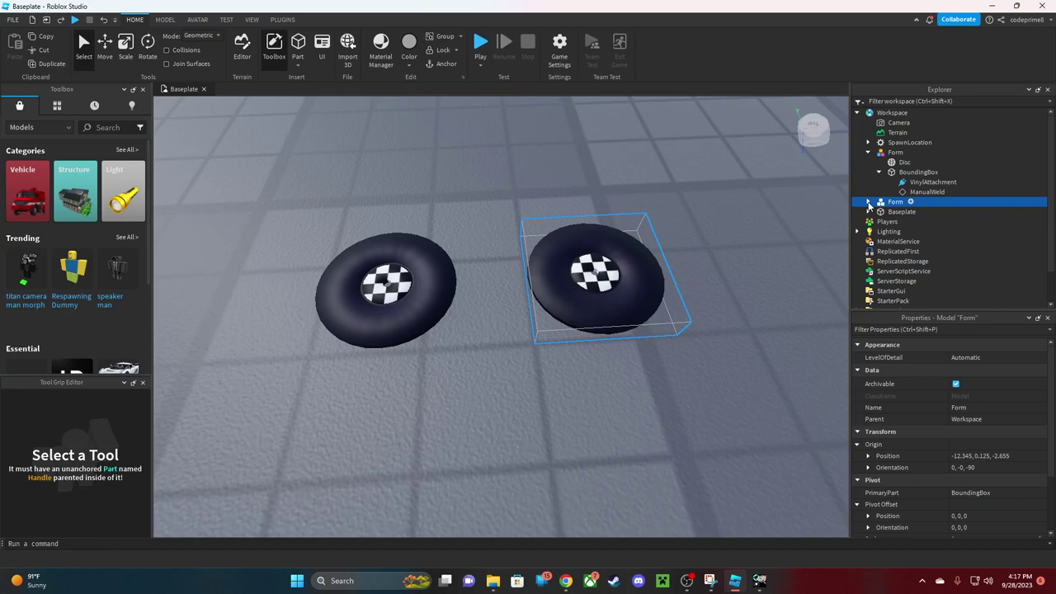
{"action": "left_click", "coordinate": [868, 202]}
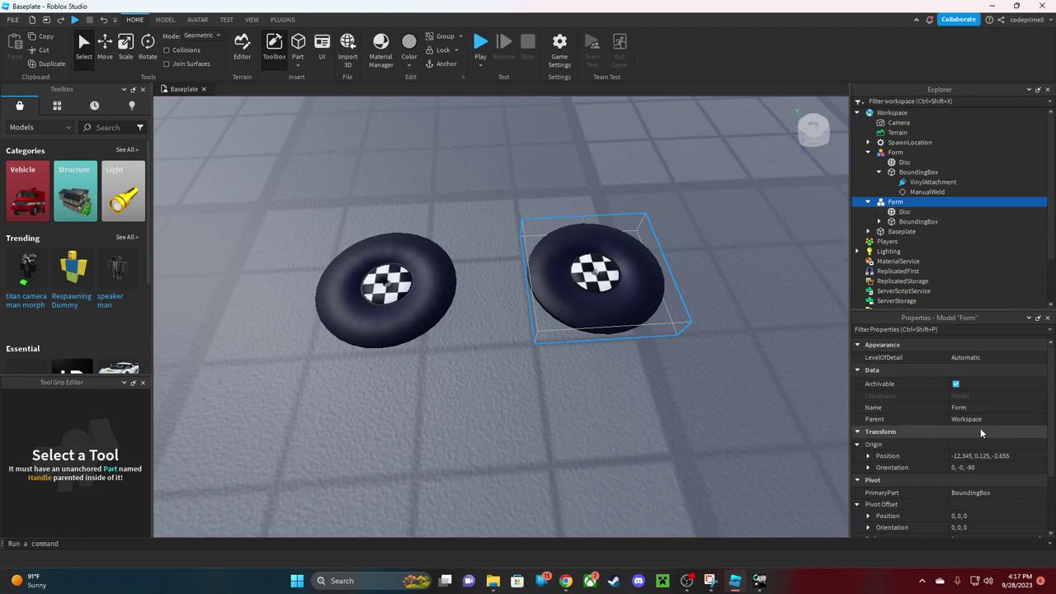
{"action": "scroll", "coordinate": [980, 428], "scroll_direction": "down", "scroll_amount": 3}
{"action": "scroll", "coordinate": [980, 431], "scroll_direction": "down", "scroll_amount": 1}
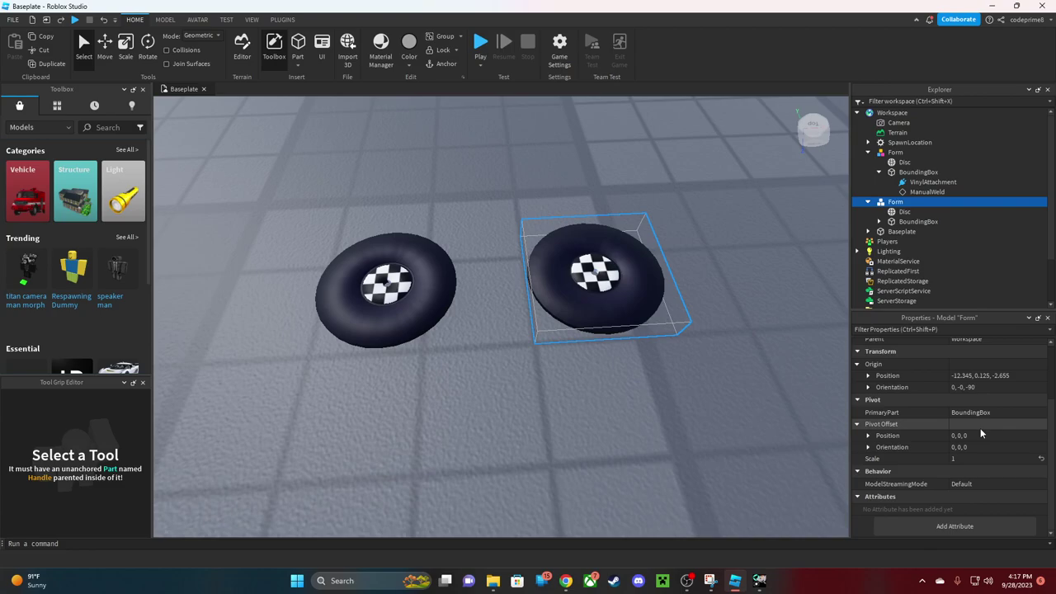
{"action": "scroll", "coordinate": [980, 428], "scroll_direction": "up", "scroll_amount": 3}
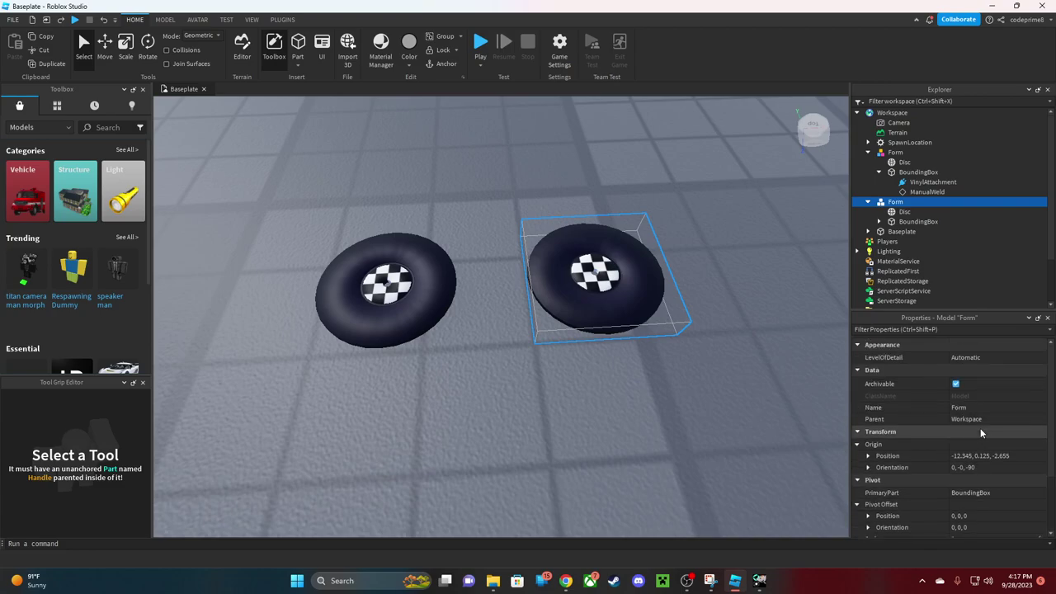
{"action": "left_click", "coordinate": [907, 212]}
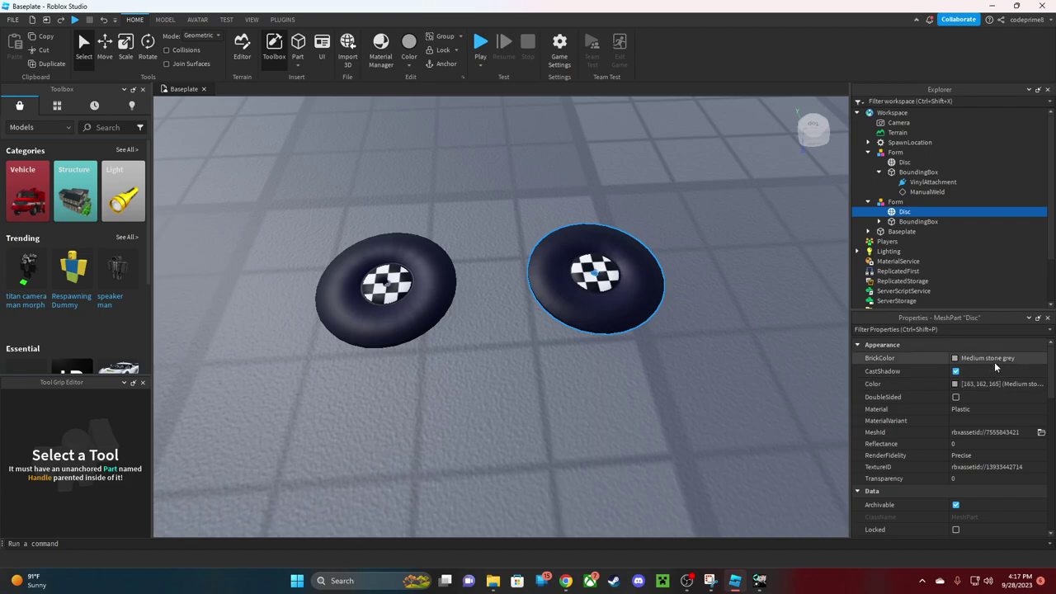
{"action": "left_click", "coordinate": [1000, 432]}
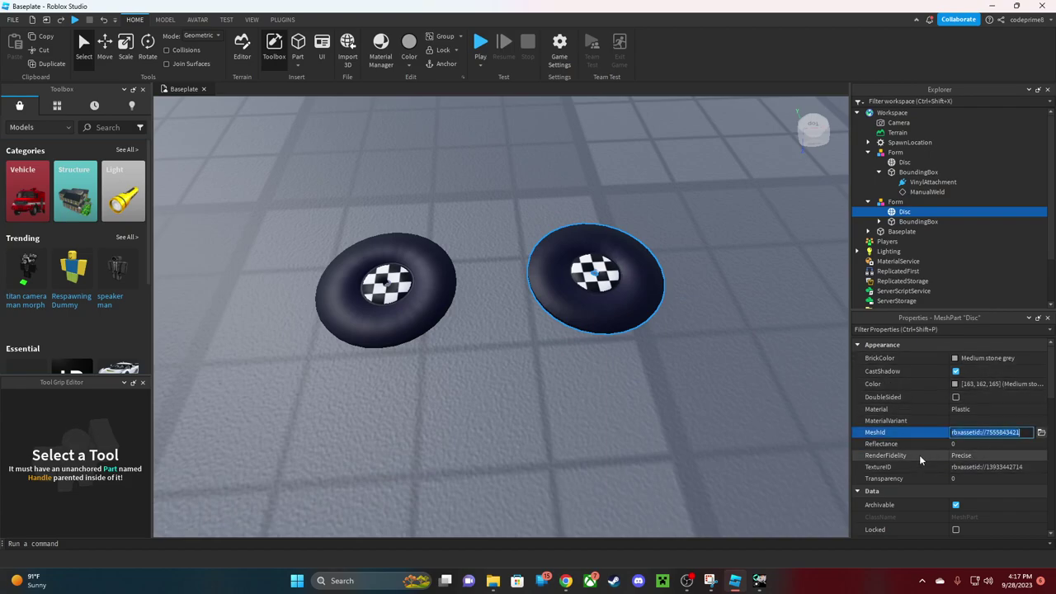
{"action": "left_click", "coordinate": [982, 466]}
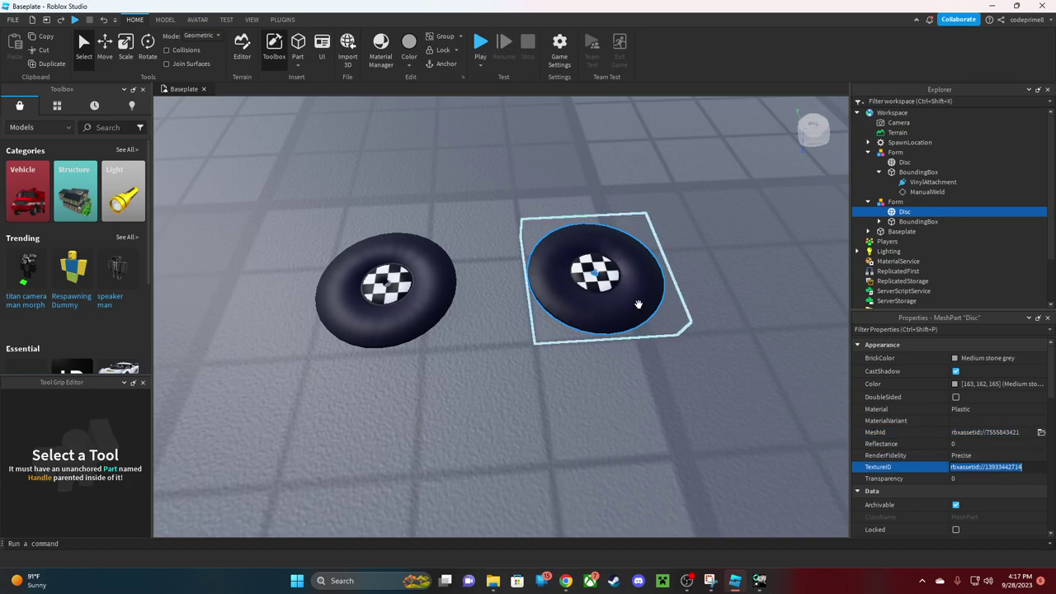
Switch to Chrome, dismiss the Download Studio prompt on the Example Vinyl Record page, and open the Roblox Creator Hub
{"action": "left_click", "coordinate": [997, 6]}
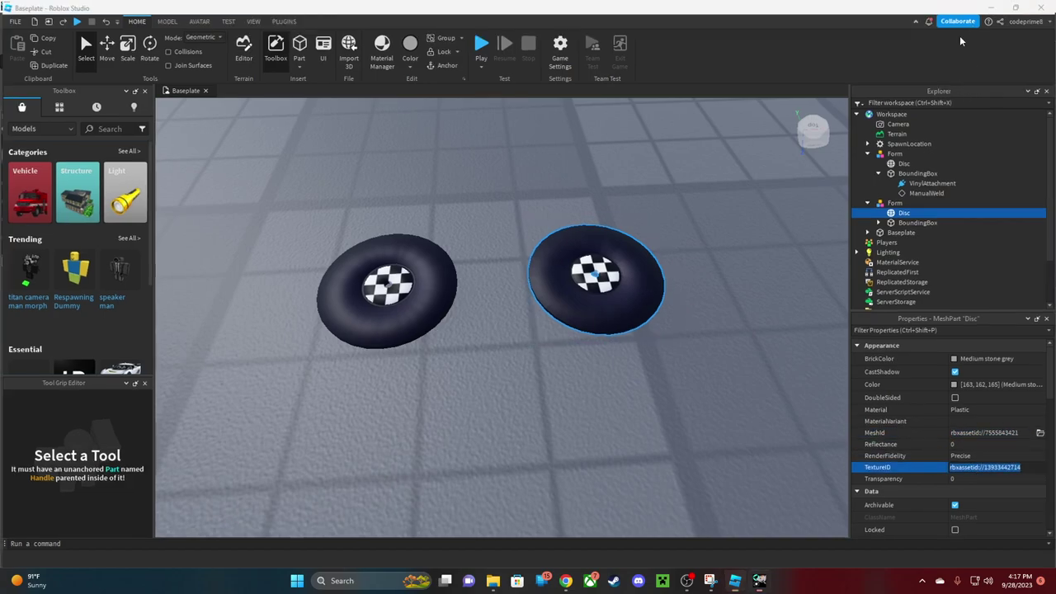
{"action": "left_click", "coordinate": [993, 6]}
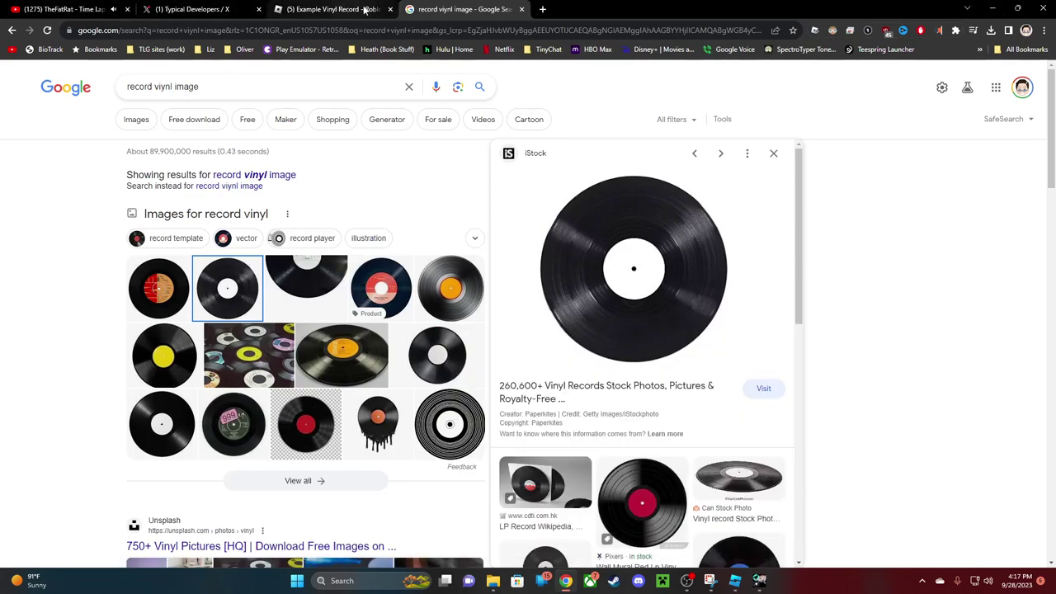
{"action": "left_click", "coordinate": [332, 10]}
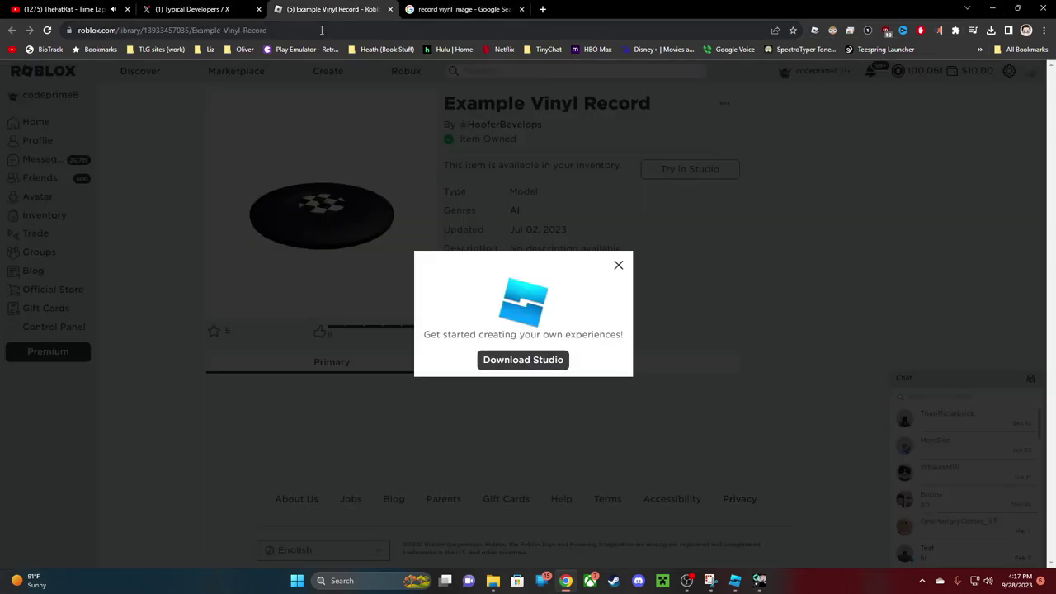
{"action": "left_click", "coordinate": [619, 267]}
{"action": "left_click", "coordinate": [326, 73]}
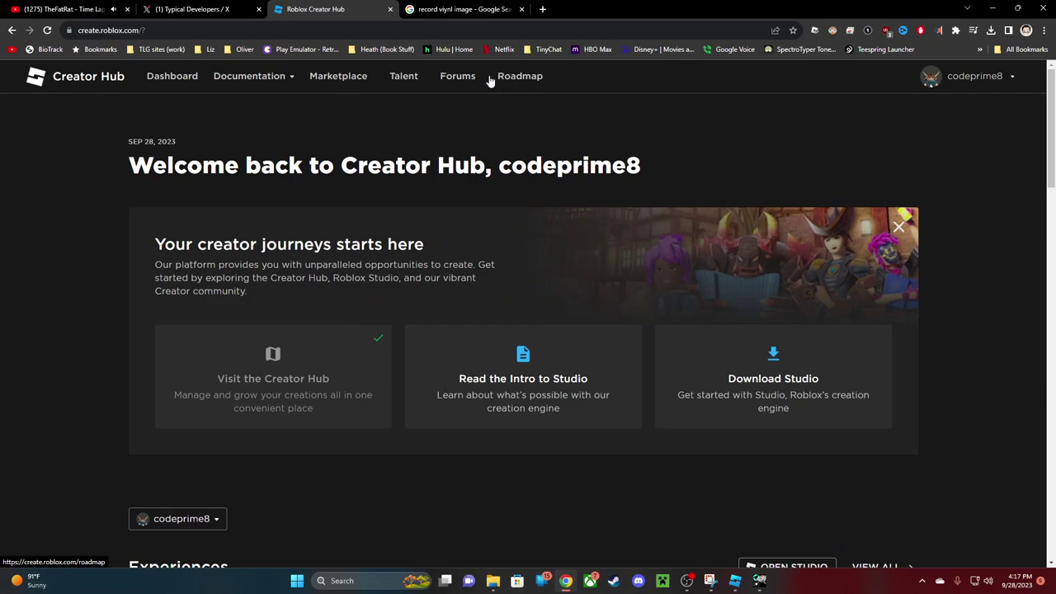
Check the Typical Developers conversation on X and switch back to Roblox Studio
{"action": "left_click", "coordinate": [188, 9]}
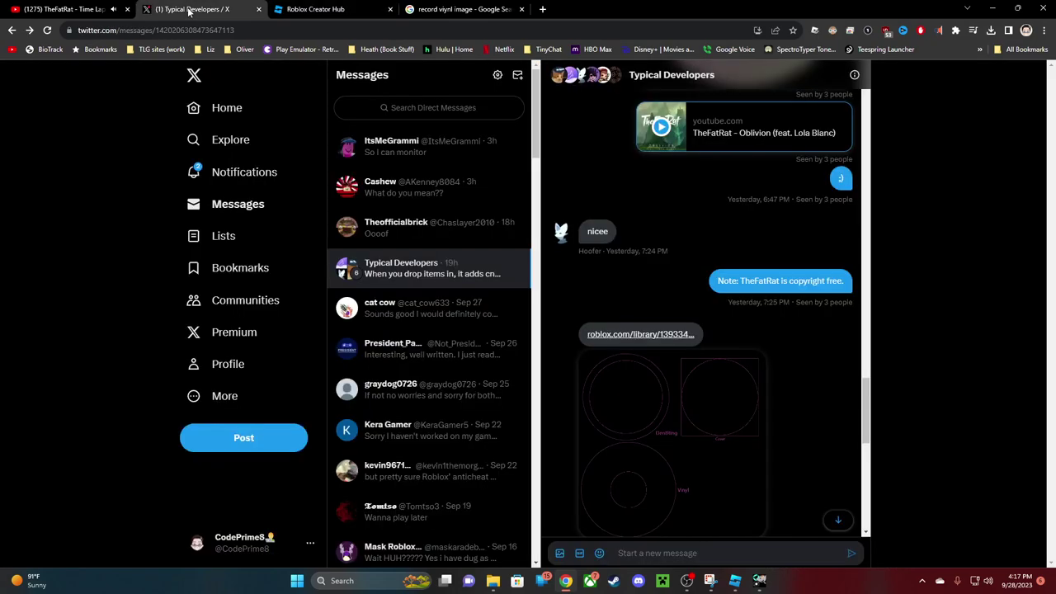
{"action": "left_click", "coordinate": [120, 8]}
{"action": "key", "text": "alt+Tab"}
{"action": "key", "text": "Tab"}
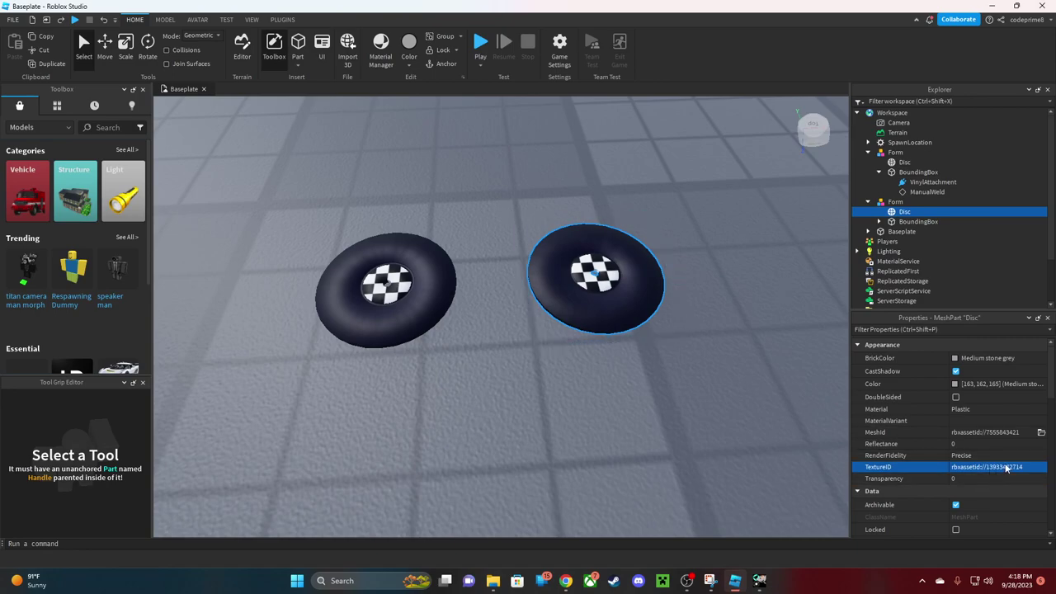
Examine the second Form's Disc properties, including its TextureID, MeshId, Reflectance, collision and assembly settings
{"action": "left_click", "coordinate": [1007, 468]}
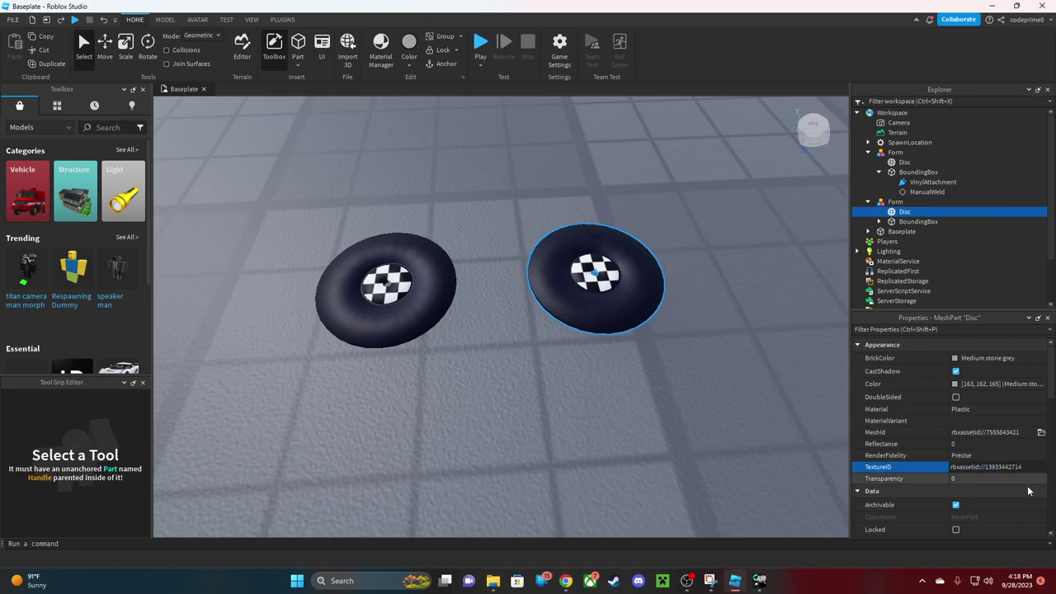
{"action": "left_click", "coordinate": [1026, 467]}
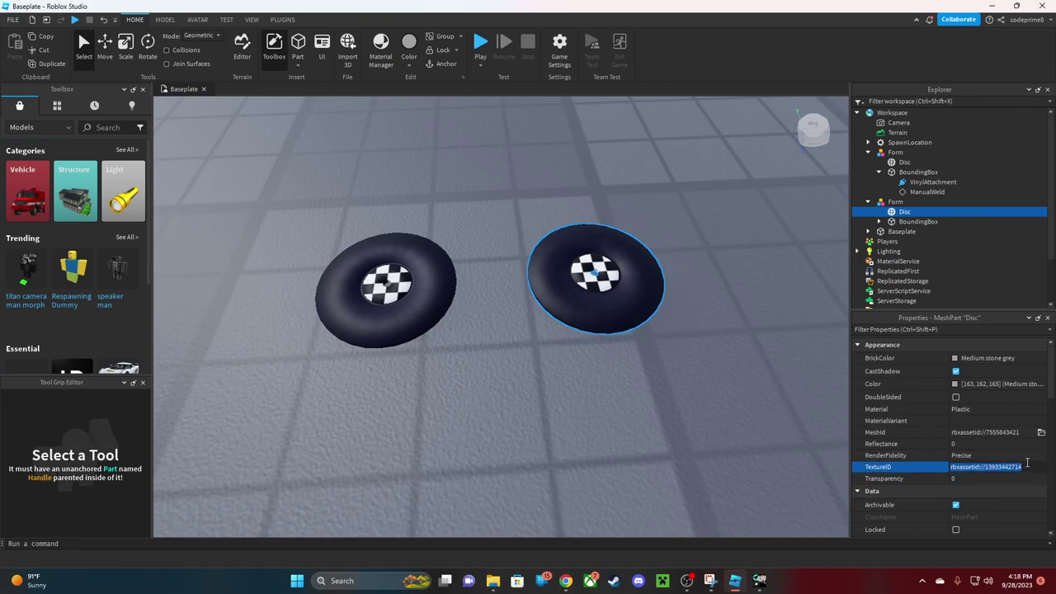
{"action": "left_click", "coordinate": [1023, 443]}
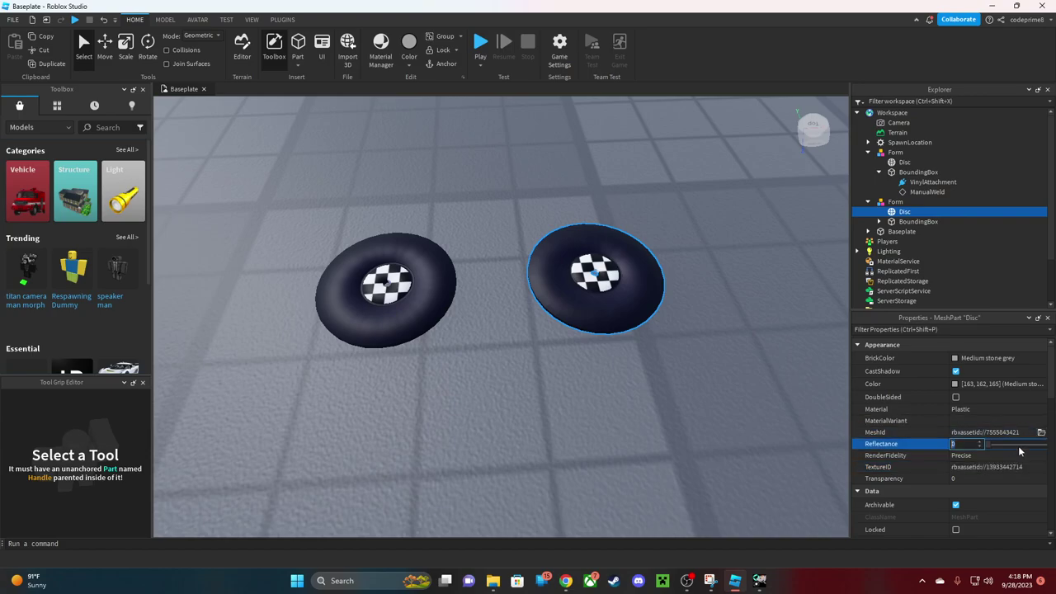
{"action": "left_click", "coordinate": [1014, 433]}
{"action": "scroll", "coordinate": [1012, 462], "scroll_direction": "down", "scroll_amount": 3}
{"action": "scroll", "coordinate": [1013, 454], "scroll_direction": "down", "scroll_amount": 10}
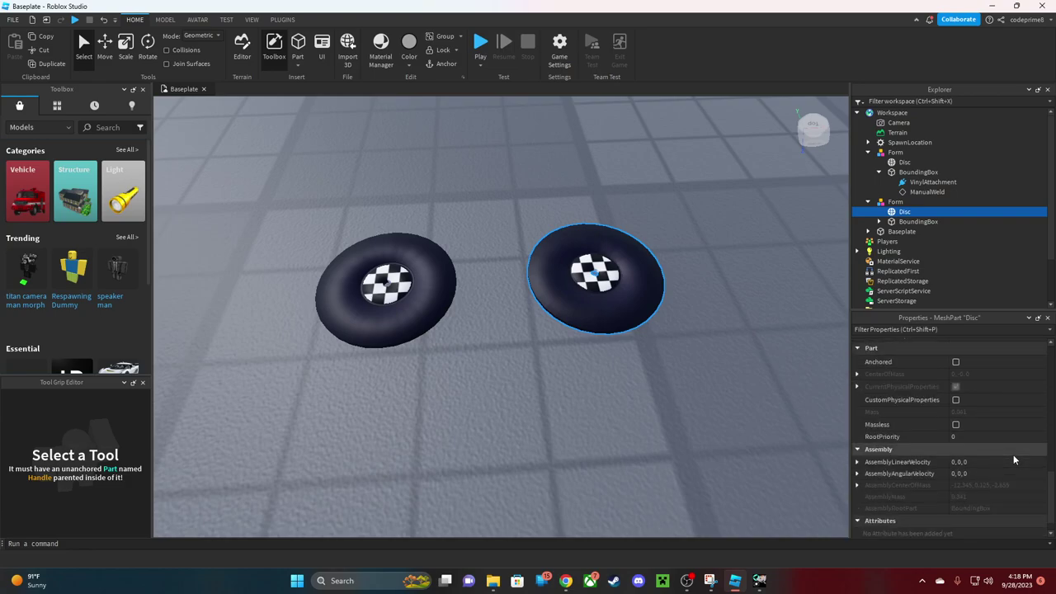
{"action": "scroll", "coordinate": [1013, 454], "scroll_direction": "up", "scroll_amount": 3}
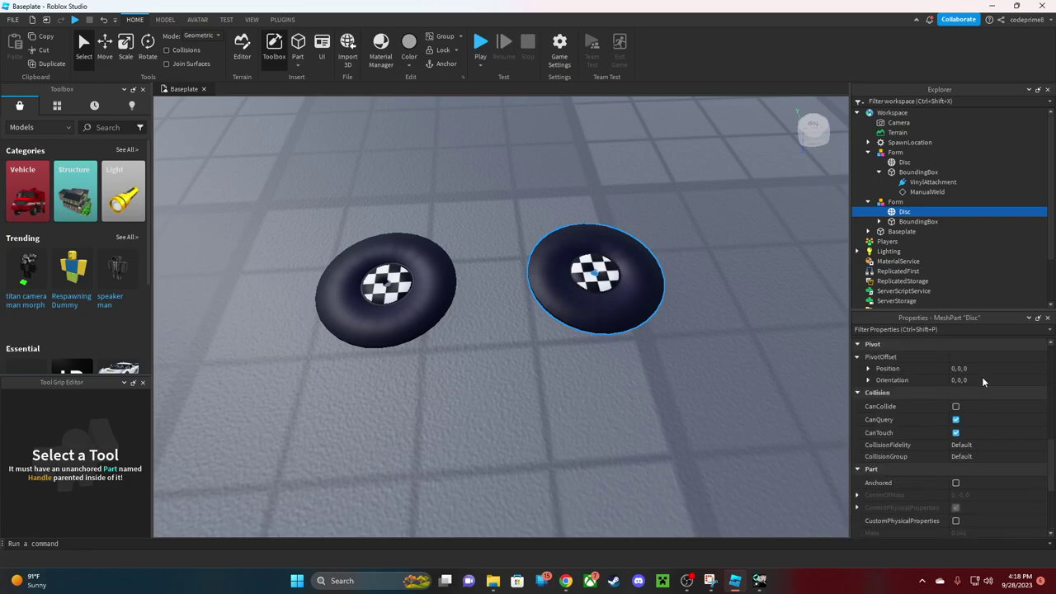
{"action": "scroll", "coordinate": [977, 405], "scroll_direction": "up", "scroll_amount": 4}
{"action": "scroll", "coordinate": [977, 404], "scroll_direction": "down", "scroll_amount": 2}
{"action": "scroll", "coordinate": [977, 404], "scroll_direction": "up", "scroll_amount": 3}
{"action": "left_click", "coordinate": [876, 433]}
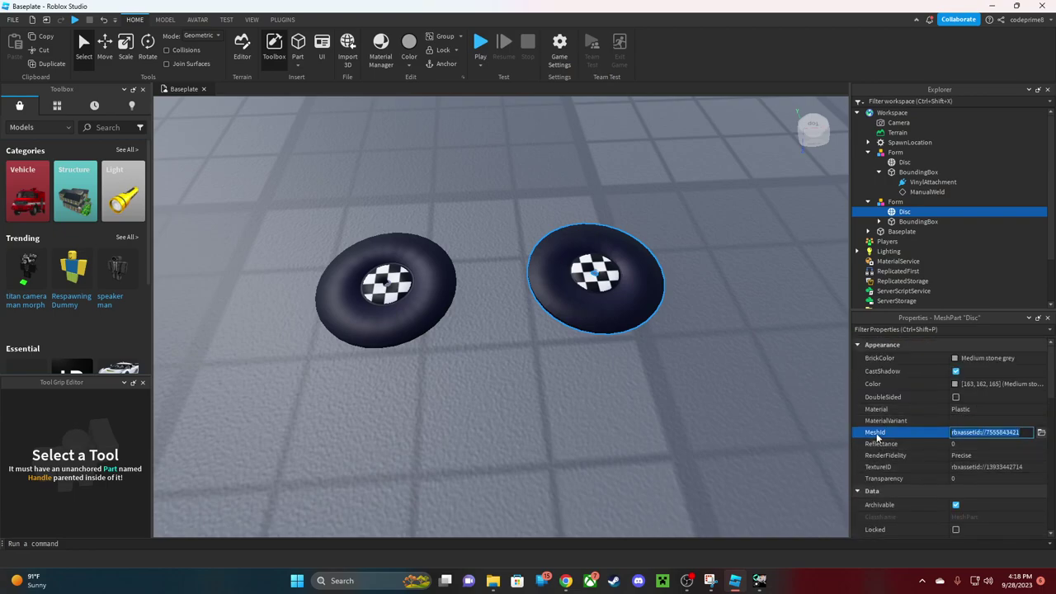
Copy the TextureID of the second Form's Disc and deselect the Disc
{"action": "left_click", "coordinate": [986, 466]}
{"action": "right_click", "coordinate": [1013, 469]}
{"action": "left_click", "coordinate": [1008, 514]}
{"action": "right_click", "coordinate": [496, 394]}
{"action": "left_click", "coordinate": [556, 359]}
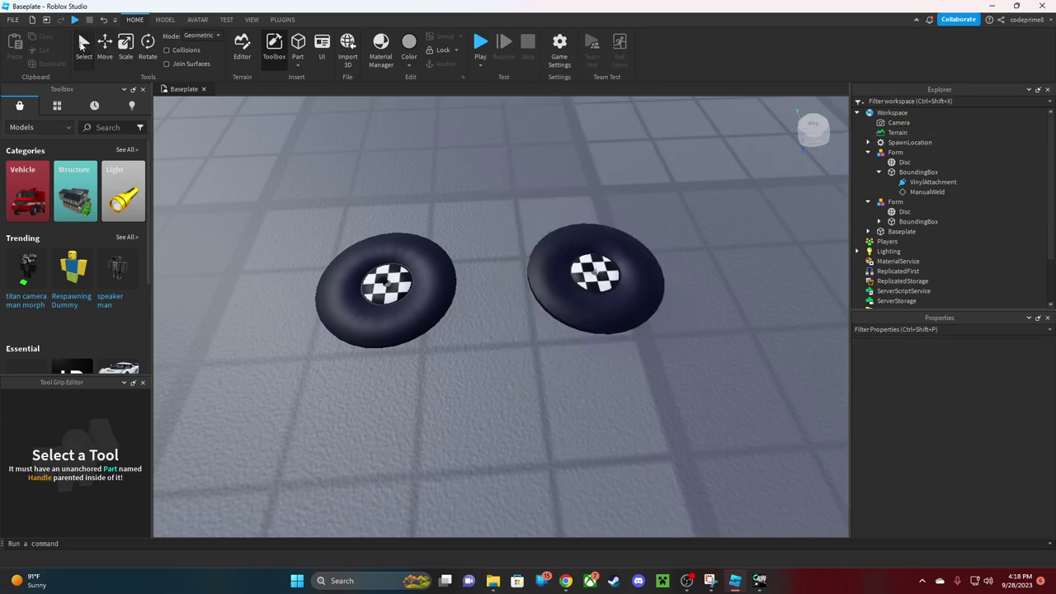
Insert a block Part on the baseplate beside the two records
{"action": "scroll", "coordinate": [300, 214], "scroll_direction": "down", "scroll_amount": 5}
{"action": "right_click_drag", "start_coordinate": [301, 214], "coordinate": [300, 215]}
{"action": "scroll", "coordinate": [418, 284], "scroll_direction": "up", "scroll_amount": 1}
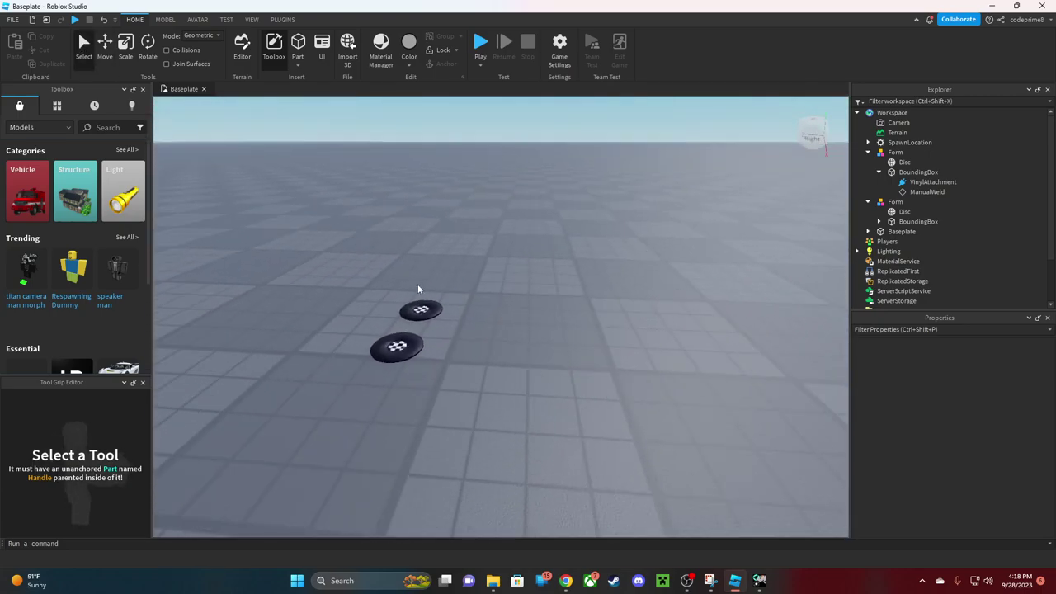
{"action": "right_click", "coordinate": [475, 326]}
{"action": "left_click", "coordinate": [503, 312]}
{"action": "left_click_drag", "start_coordinate": [503, 363], "coordinate": [561, 343]}
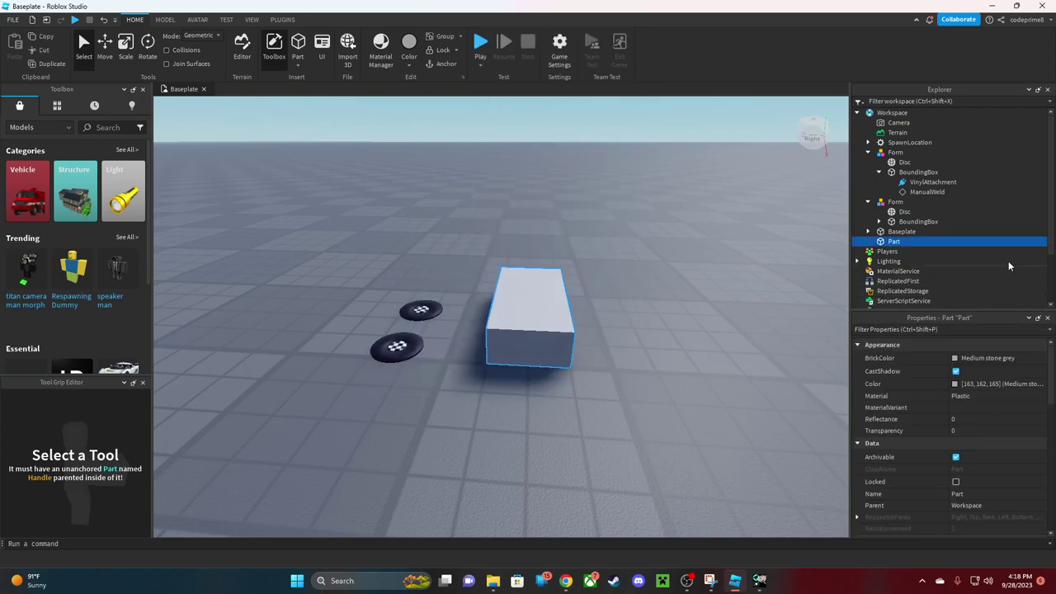
Review the new Part's properties and add a Decal to it
{"action": "scroll", "coordinate": [969, 450], "scroll_direction": "down", "scroll_amount": 10}
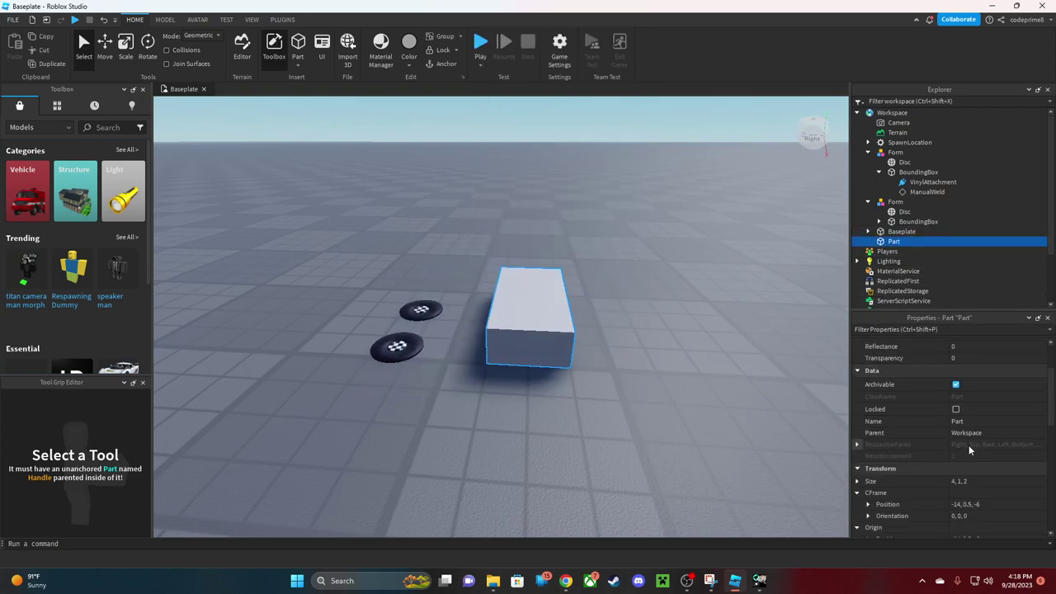
{"action": "scroll", "coordinate": [969, 448], "scroll_direction": "down", "scroll_amount": 4}
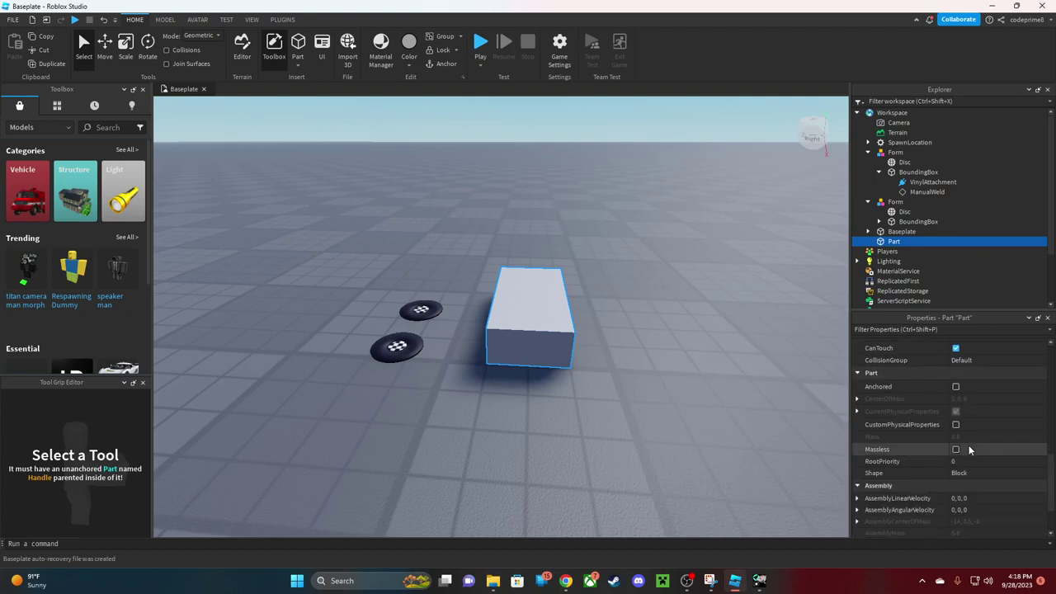
{"action": "scroll", "coordinate": [969, 450], "scroll_direction": "up", "scroll_amount": 6}
{"action": "scroll", "coordinate": [969, 451], "scroll_direction": "up", "scroll_amount": 5}
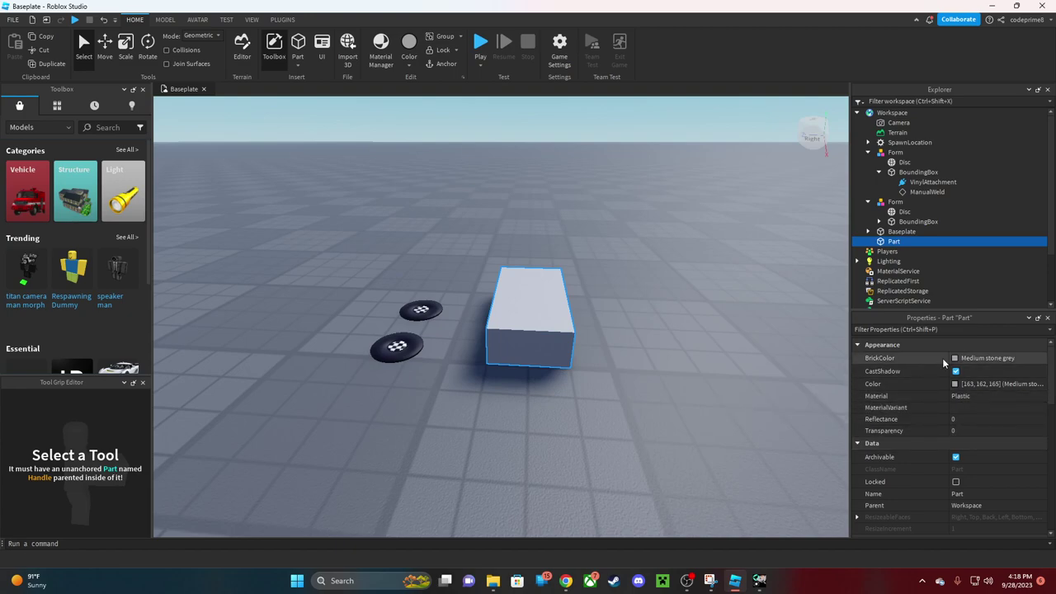
{"action": "left_click", "coordinate": [909, 242]}
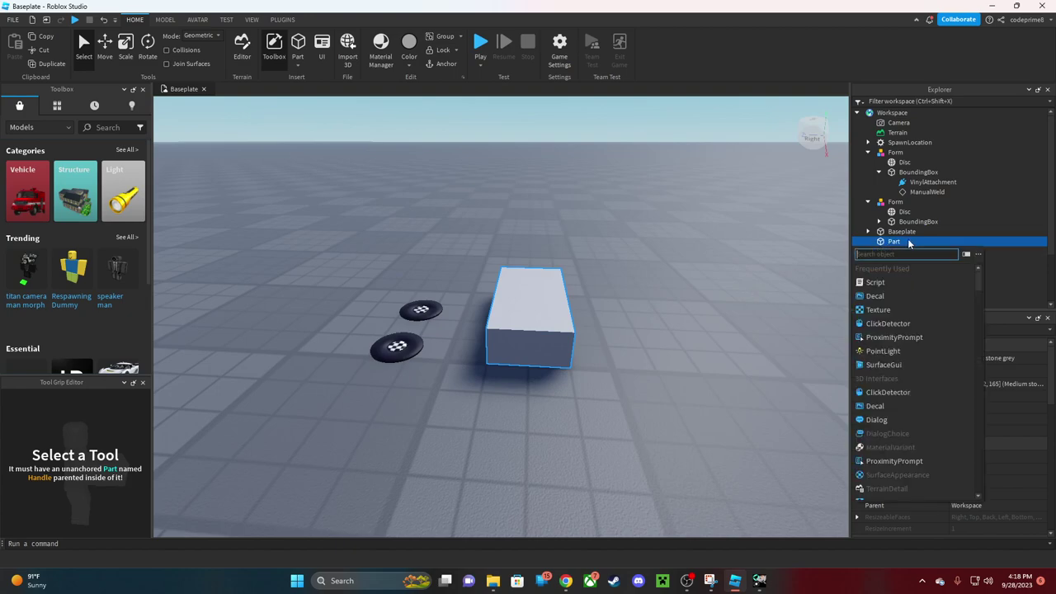
{"action": "type", "text": "decal"}
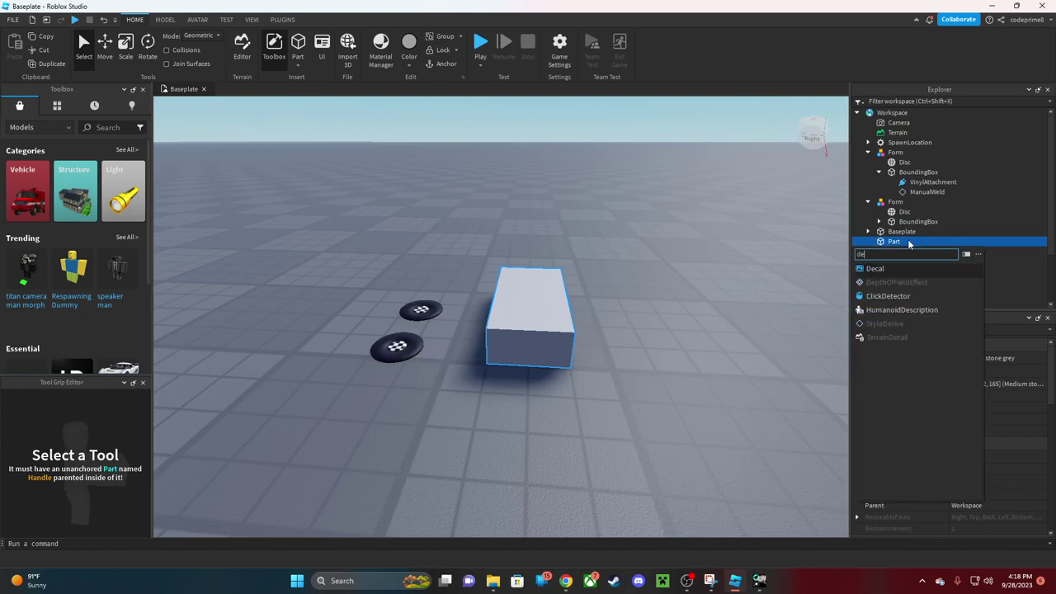
{"action": "key", "text": "Return"}
{"action": "right_click_drag", "start_coordinate": [778, 306], "coordinate": [721, 321]}
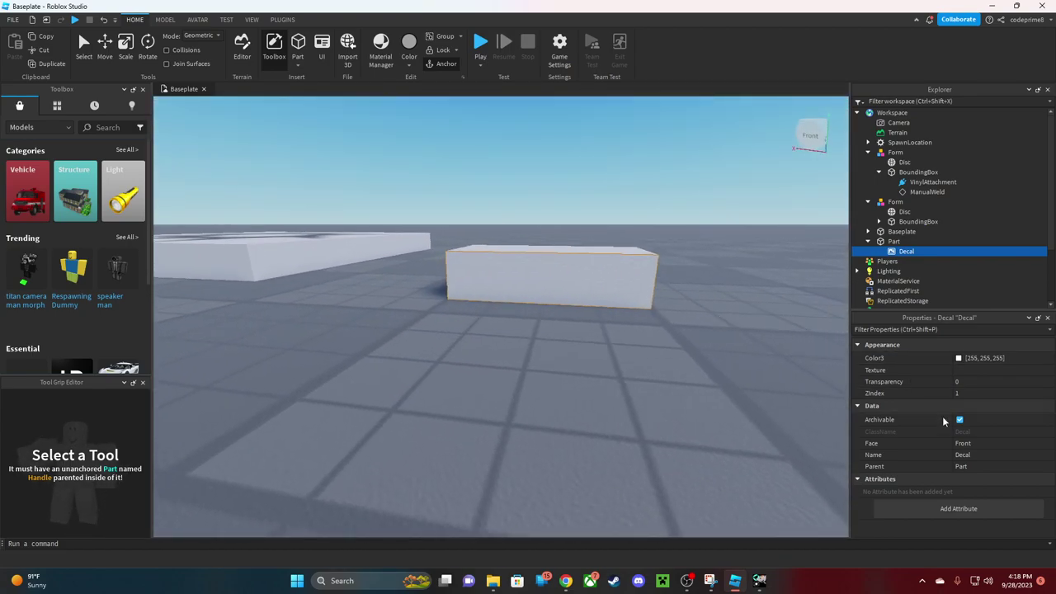
{"action": "left_click", "coordinate": [990, 371]}
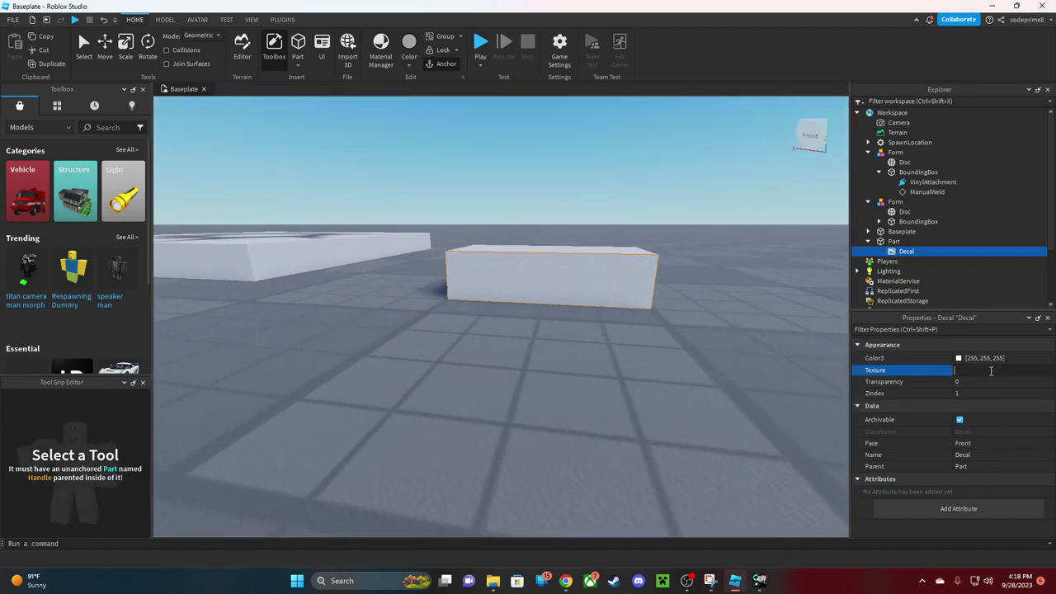
{"action": "key", "text": "ctrl+v"}
{"action": "key", "text": "Return"}
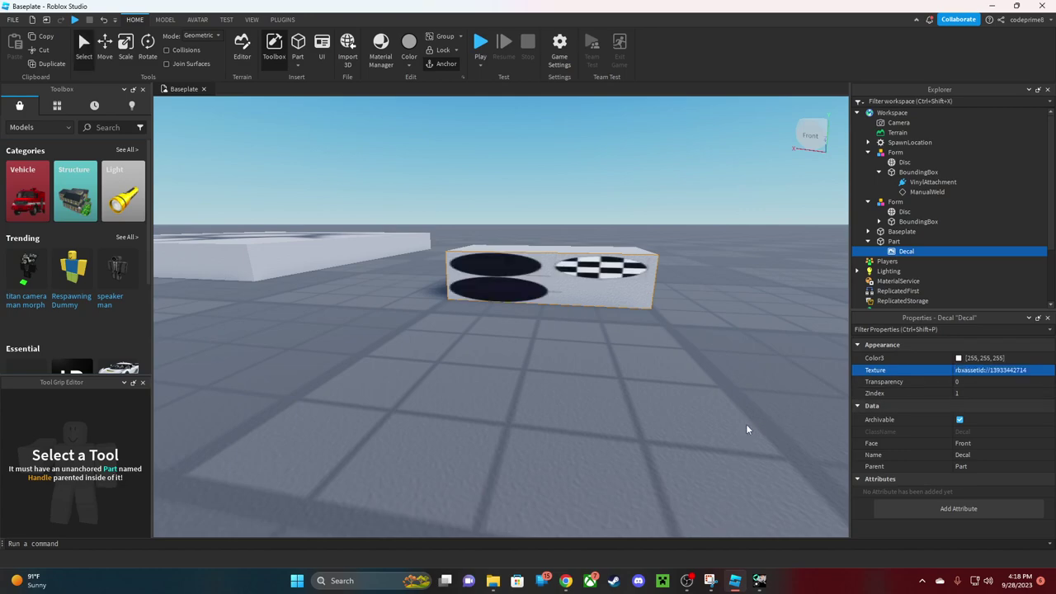
Inspect the record layout on the Part's front face and clear the Decal's Texture
{"action": "right_click_drag", "start_coordinate": [740, 414], "coordinate": [624, 288]}
{"action": "left_click", "coordinate": [987, 370]}
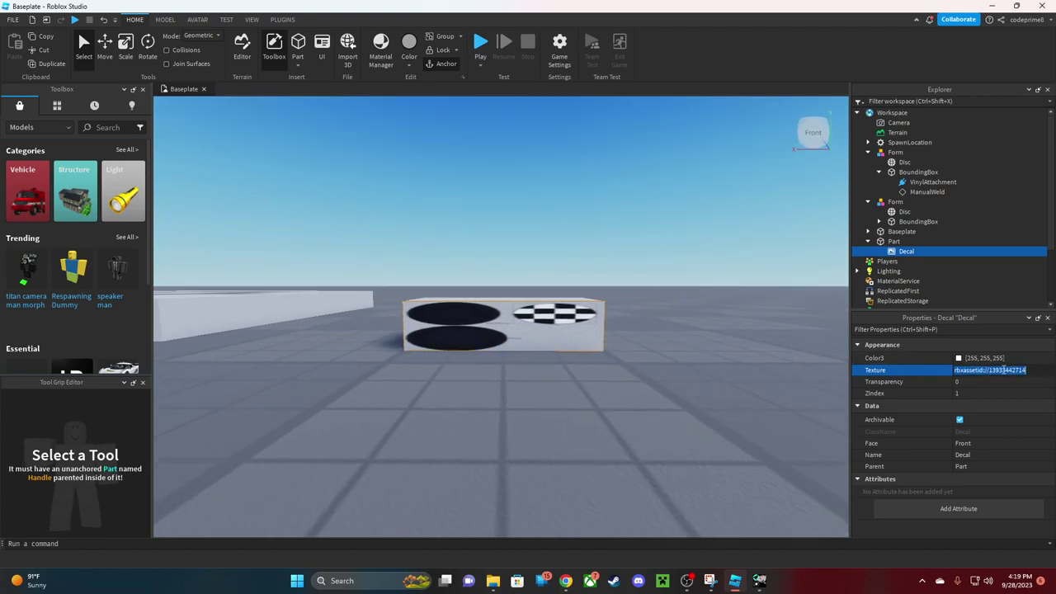
{"action": "key", "text": "BackSpace"}
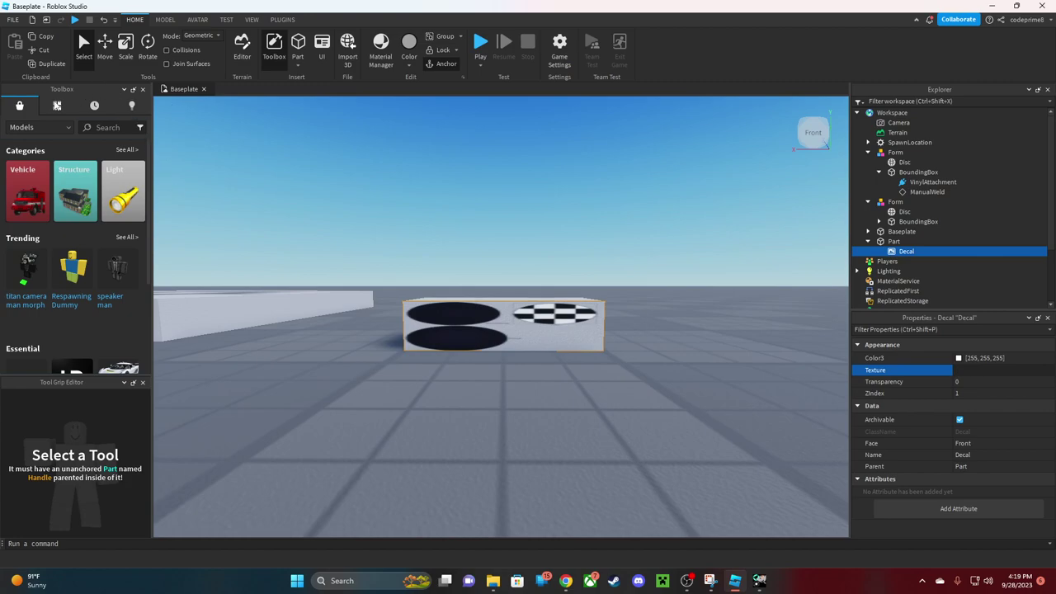
Show My Images from the Toolbox inventory and close the Tool Grip Editor
{"action": "left_click", "coordinate": [57, 105]}
{"action": "left_click", "coordinate": [40, 127]}
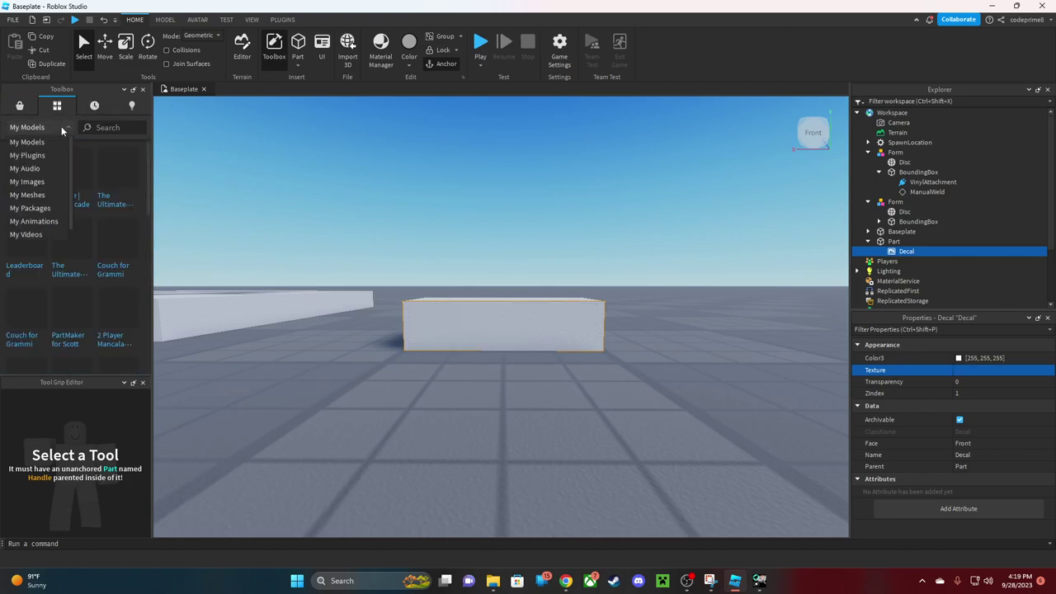
{"action": "left_click", "coordinate": [33, 141]}
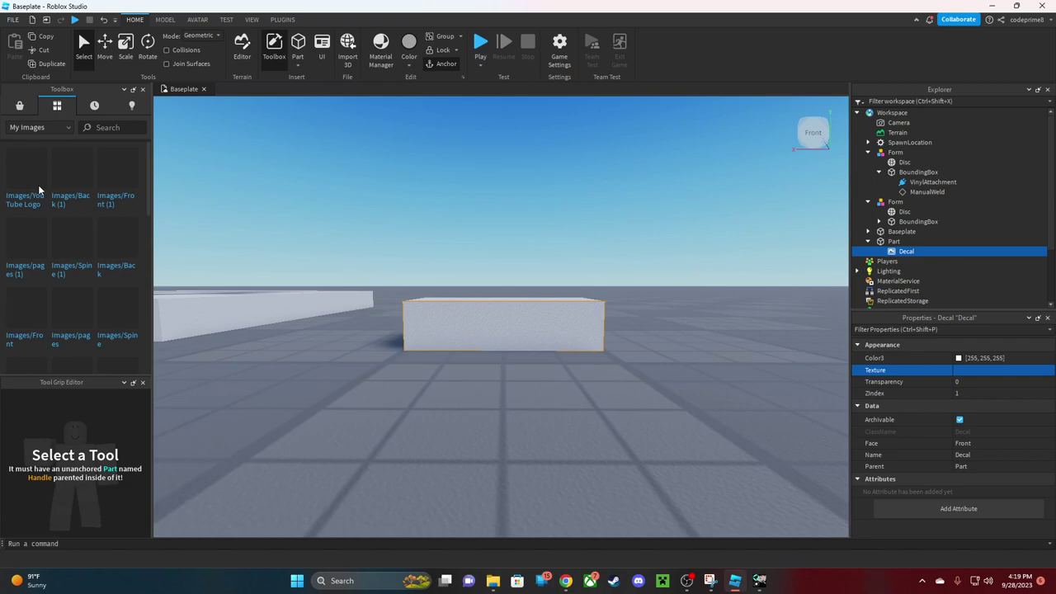
{"action": "left_click", "coordinate": [142, 382]}
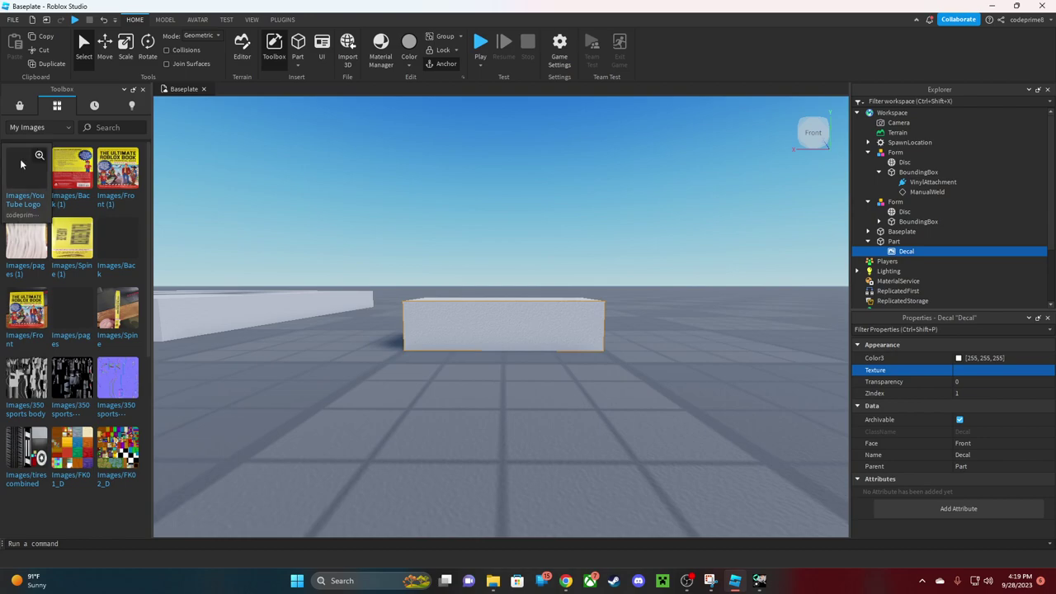
{"action": "left_click", "coordinate": [13, 19]}
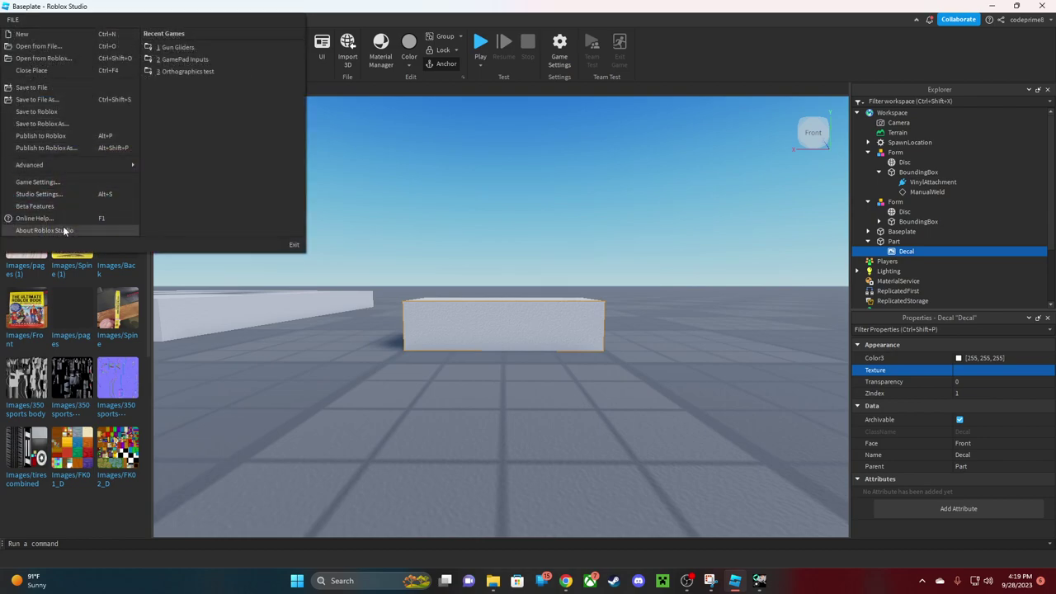
{"action": "left_click", "coordinate": [414, 17]}
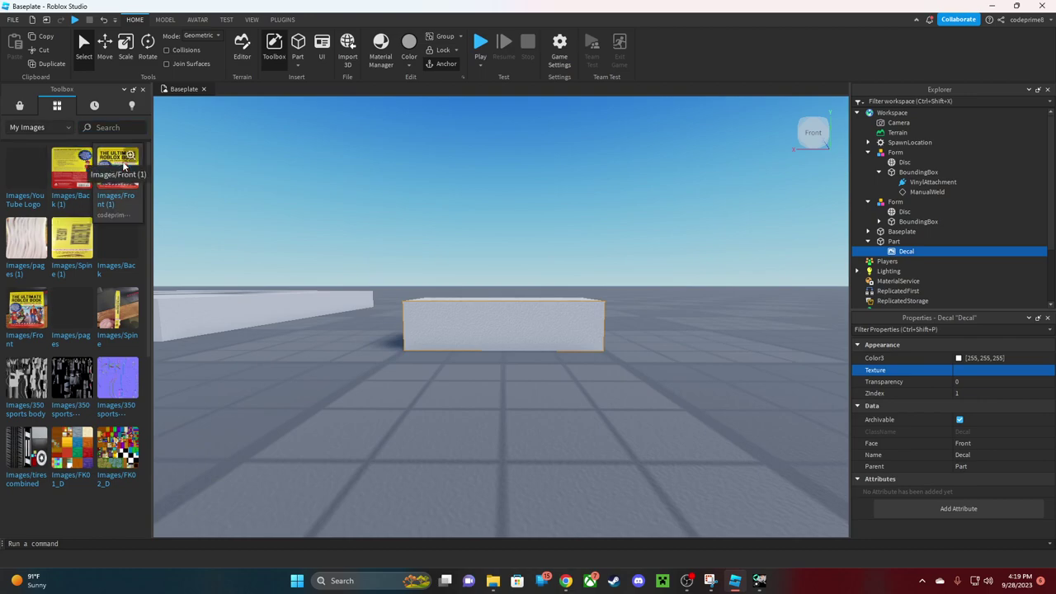
{"action": "left_click_drag", "start_coordinate": [124, 167], "coordinate": [407, 239]}
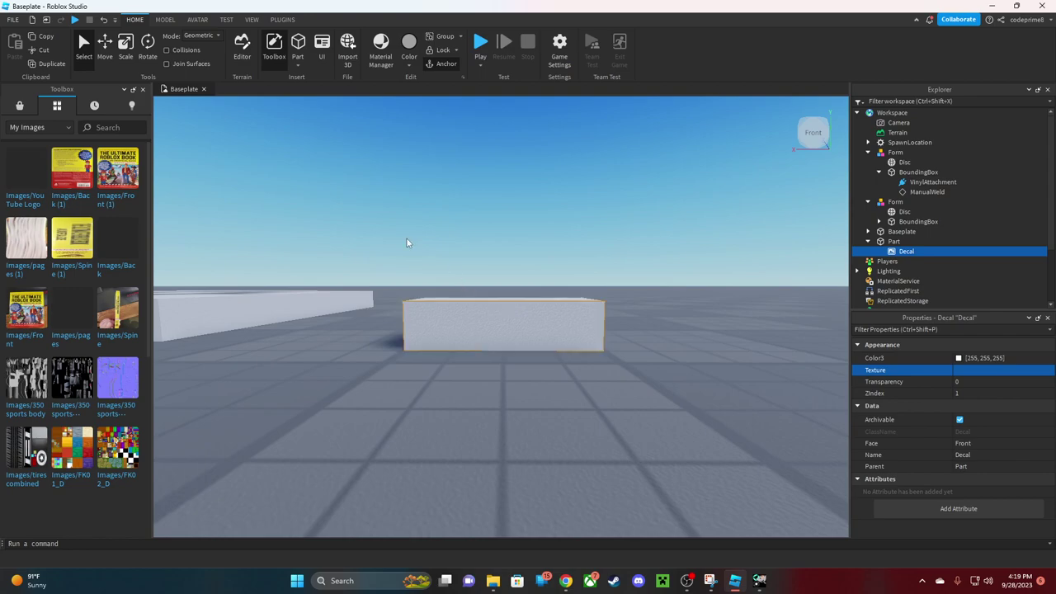
Find and open the Asset Manager
{"action": "left_click", "coordinate": [165, 19]}
{"action": "left_click", "coordinate": [197, 19]}
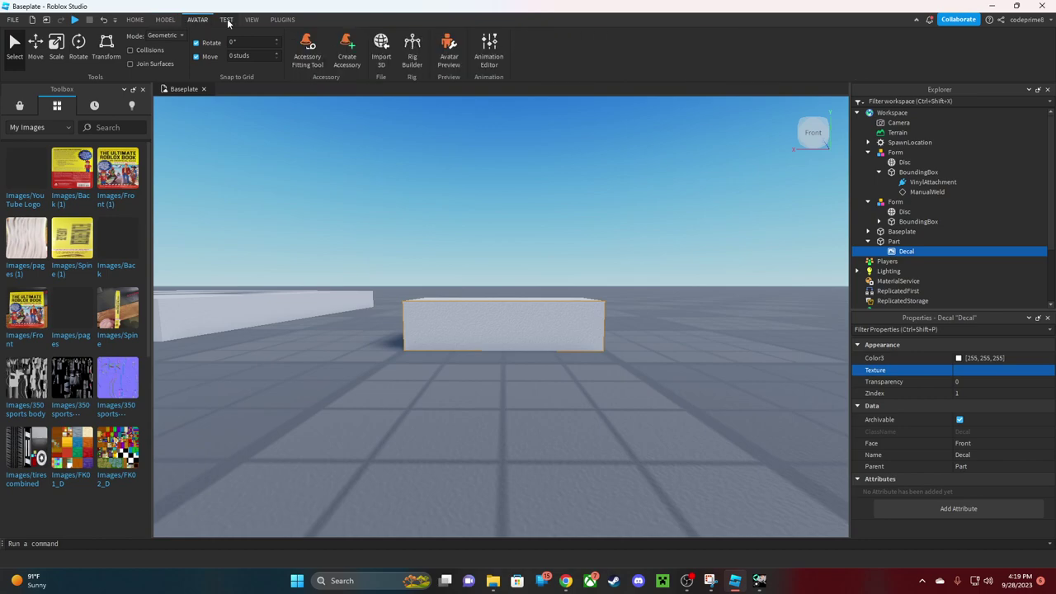
{"action": "left_click", "coordinate": [226, 19]}
{"action": "left_click", "coordinate": [252, 19]}
{"action": "left_click", "coordinate": [105, 36]}
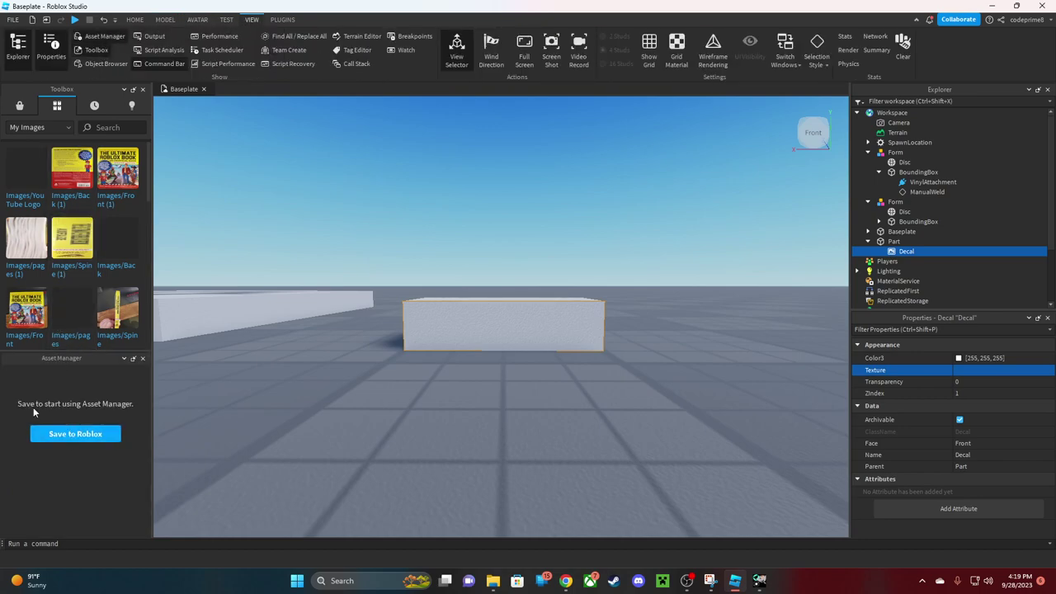
Save the place to Roblox under the name "just a test" so the Asset Manager can be used
{"action": "left_click", "coordinate": [86, 434]}
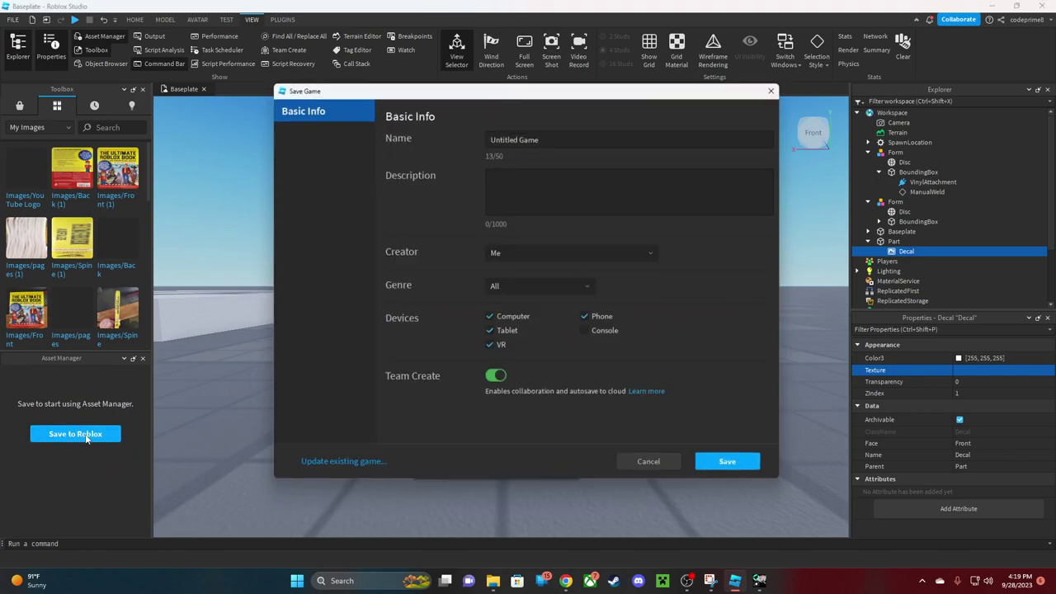
{"action": "left_click_drag", "start_coordinate": [567, 132], "coordinate": [402, 135]}
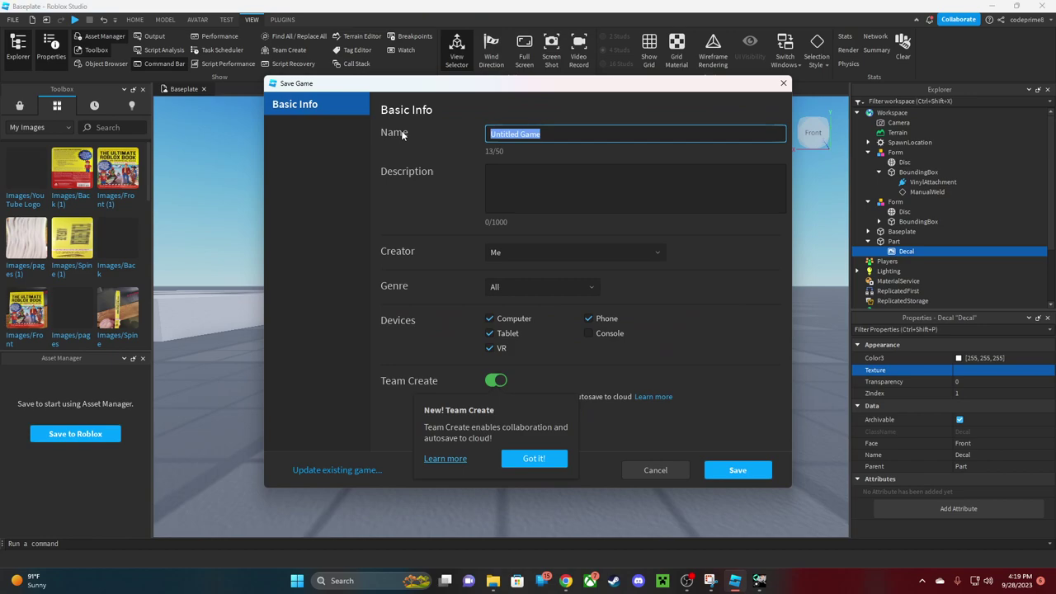
{"action": "type", "text": "just a test"}
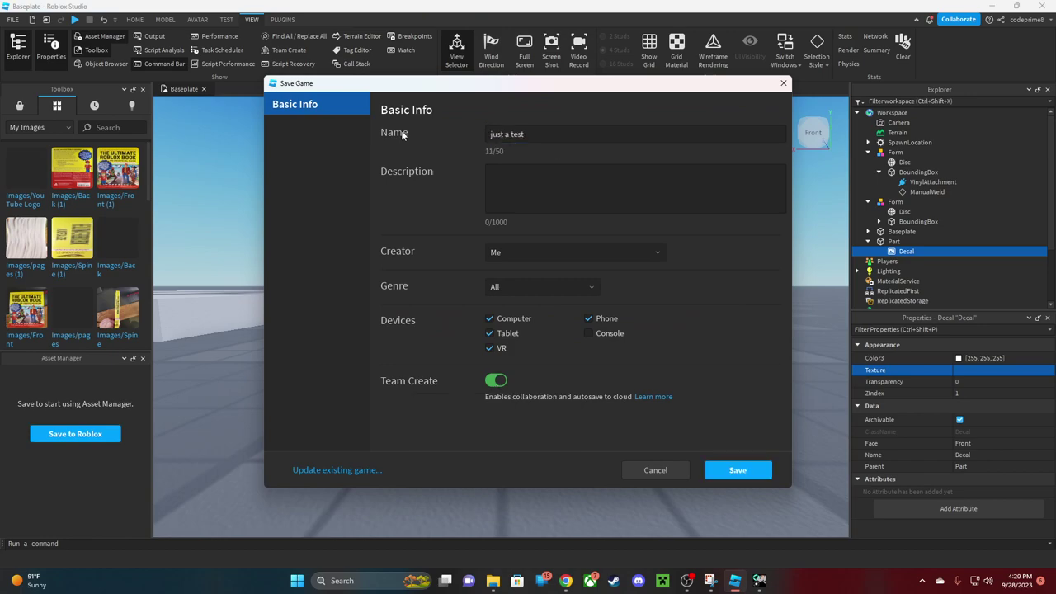
{"action": "left_click", "coordinate": [727, 468]}
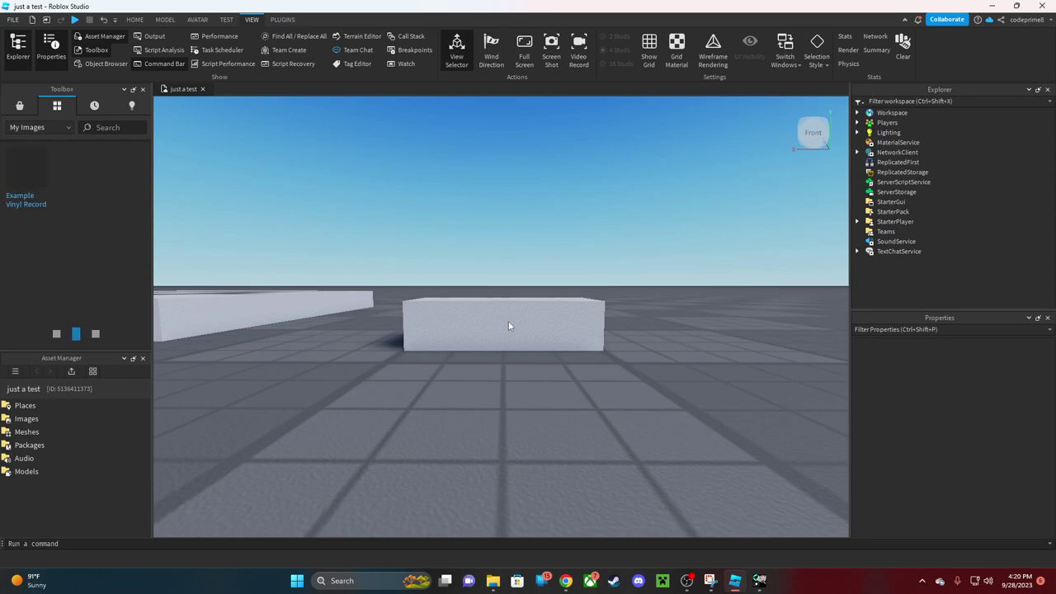
Place an Example Vinyl Record model on top of the white Part and focus on it
{"action": "left_click", "coordinate": [508, 320]}
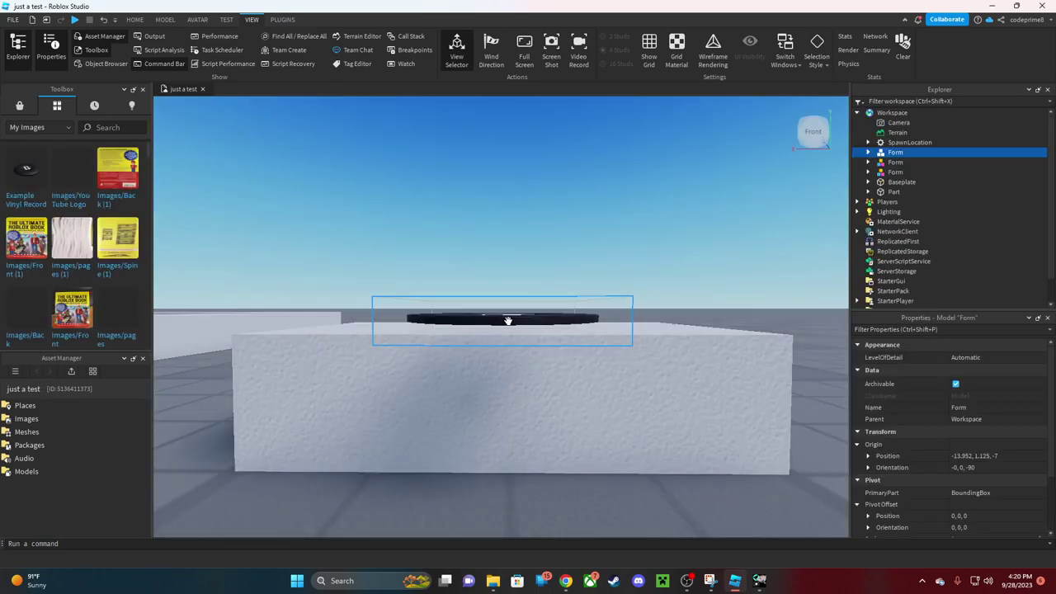
{"action": "key", "text": "f"}
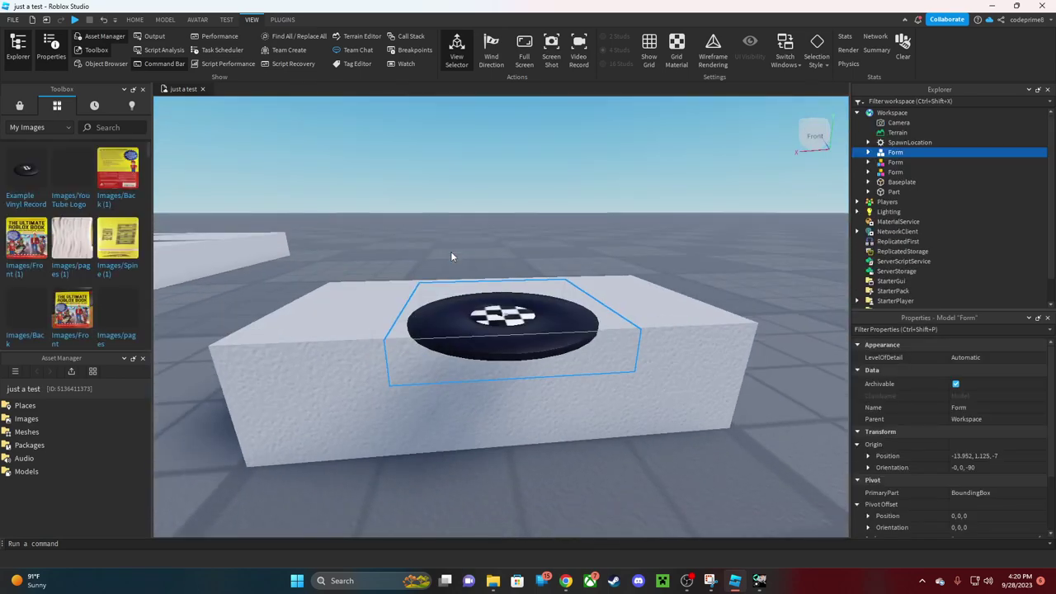
Import "Oaklands - TheFatRat - Time Lapse.png" from the Pictures folder into the Asset Manager's Images folder
{"action": "left_click", "coordinate": [24, 419]}
{"action": "right_click", "coordinate": [35, 421]}
{"action": "left_click", "coordinate": [65, 435]}
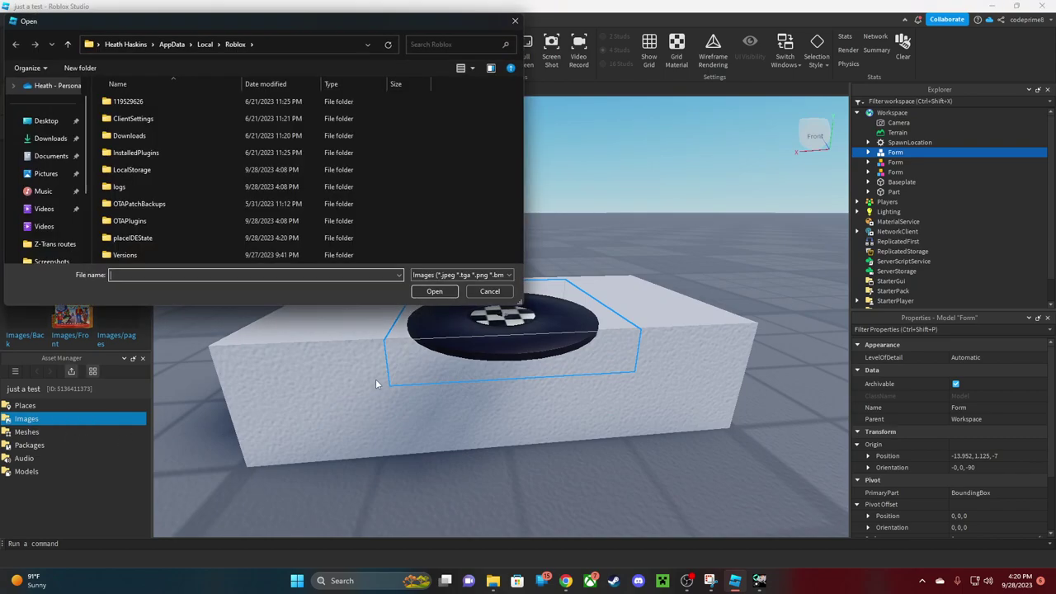
{"action": "left_click", "coordinate": [45, 173]}
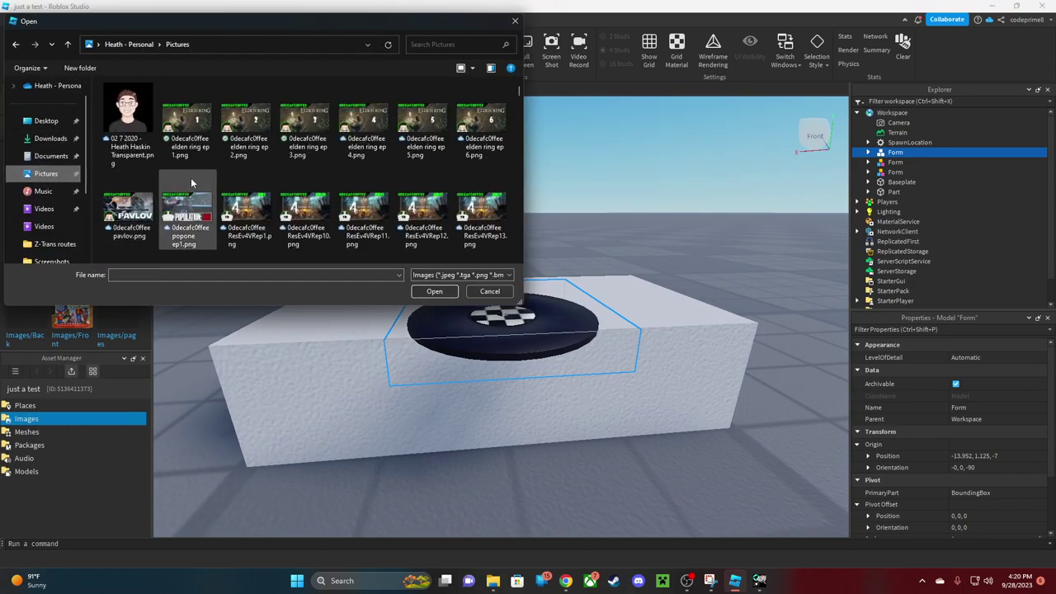
{"action": "scroll", "coordinate": [306, 142], "scroll_direction": "down", "scroll_amount": 1}
{"action": "left_click", "coordinate": [363, 211]}
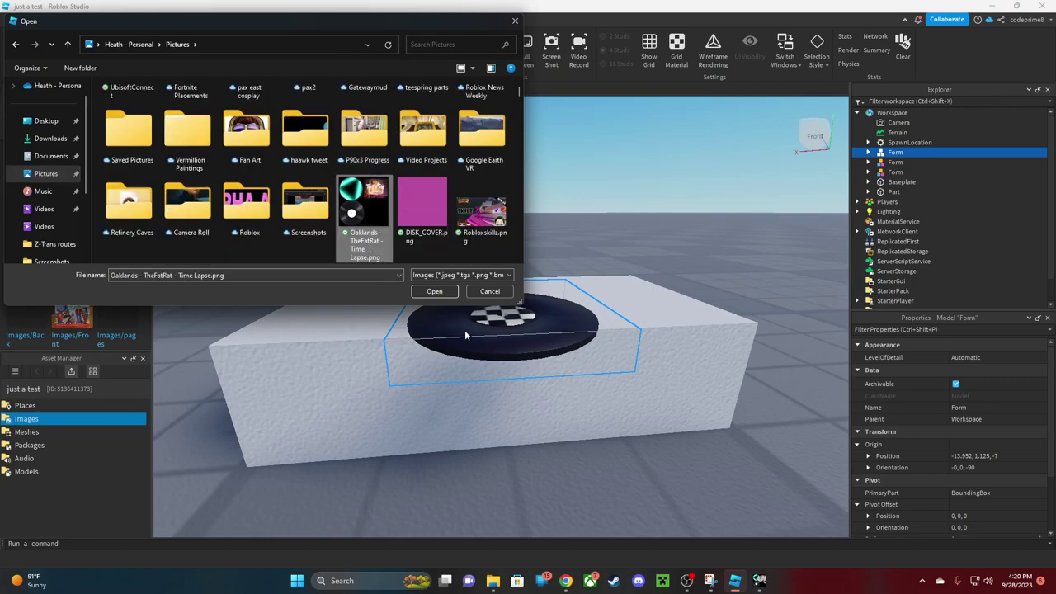
{"action": "left_click", "coordinate": [434, 291]}
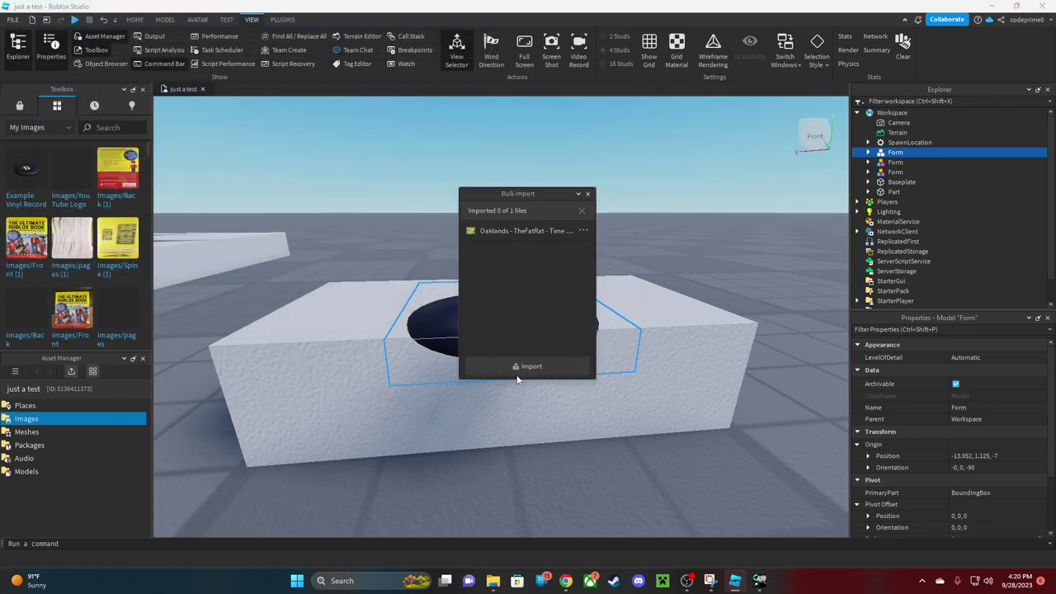
{"action": "left_click", "coordinate": [561, 370]}
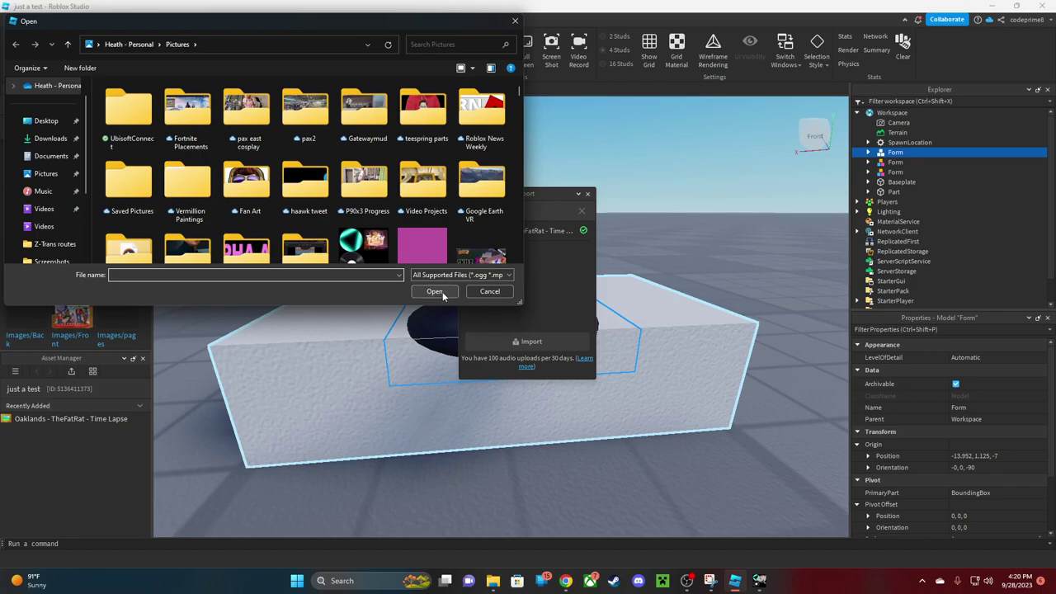
Cancel the additional file import and close the Bulk Import window
{"action": "left_click", "coordinate": [489, 292]}
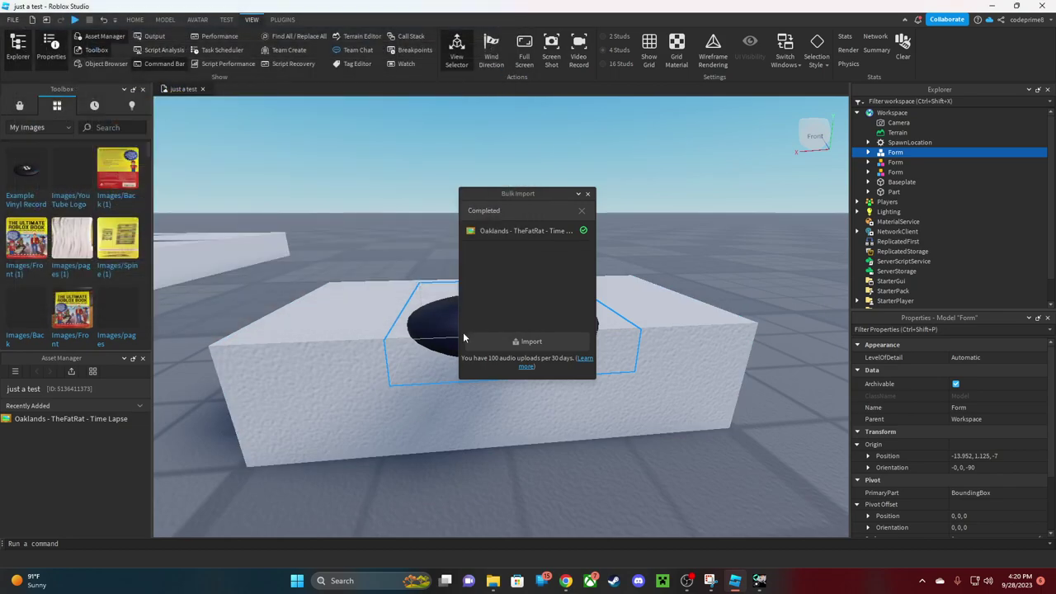
{"action": "left_click", "coordinate": [99, 419]}
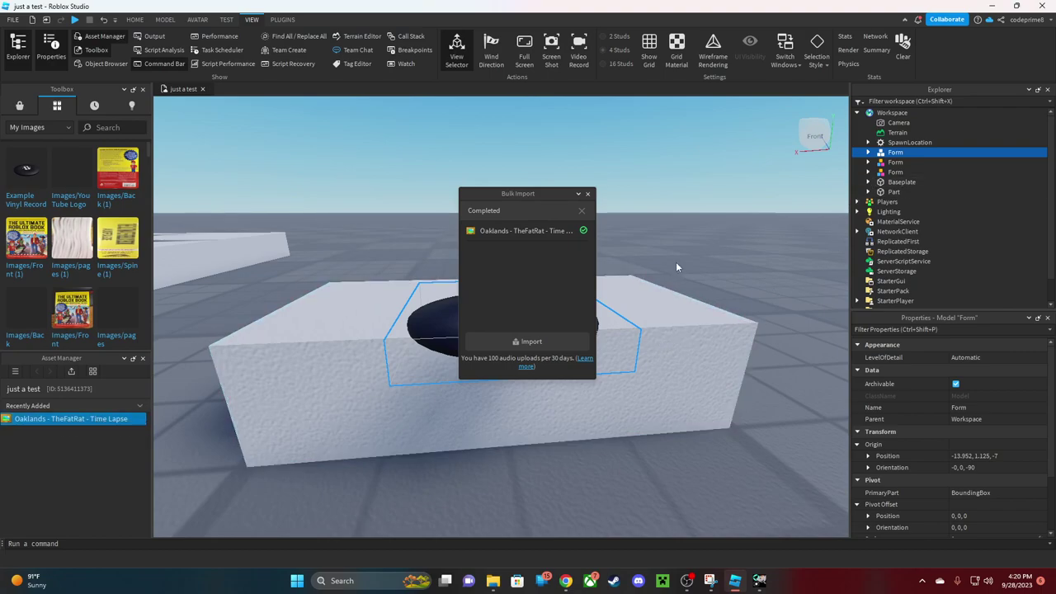
{"action": "left_click", "coordinate": [538, 342]}
{"action": "left_click", "coordinate": [476, 291]}
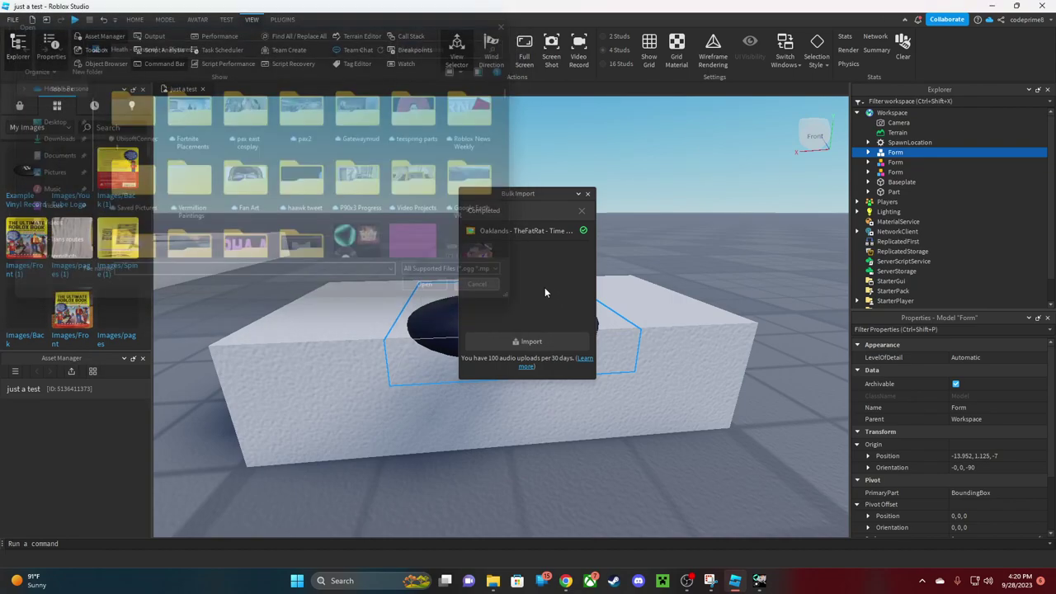
{"action": "left_click", "coordinate": [588, 194]}
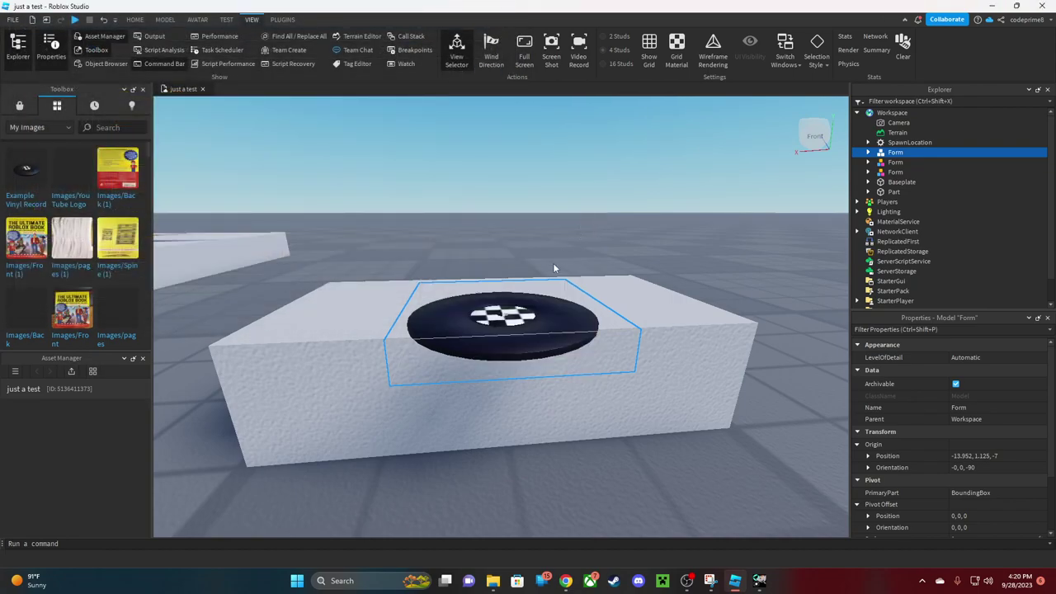
Refresh the My Images inventory in the Toolbox by switching to My Plugins and back
{"action": "right_click_drag", "start_coordinate": [462, 322], "coordinate": [518, 273]}
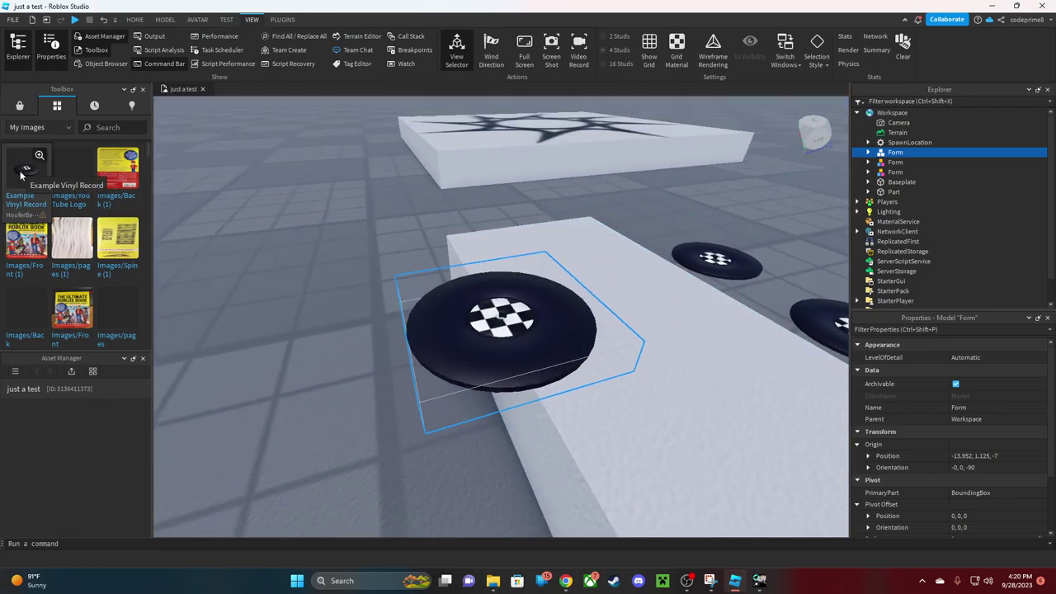
{"action": "left_click", "coordinate": [37, 128]}
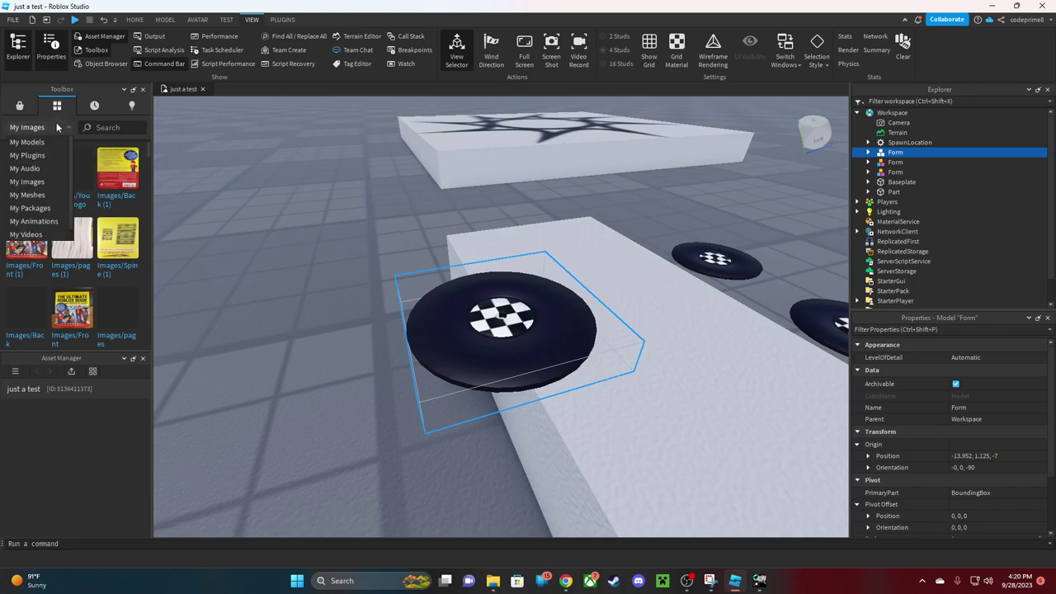
{"action": "left_click", "coordinate": [41, 157]}
{"action": "left_click", "coordinate": [52, 127]}
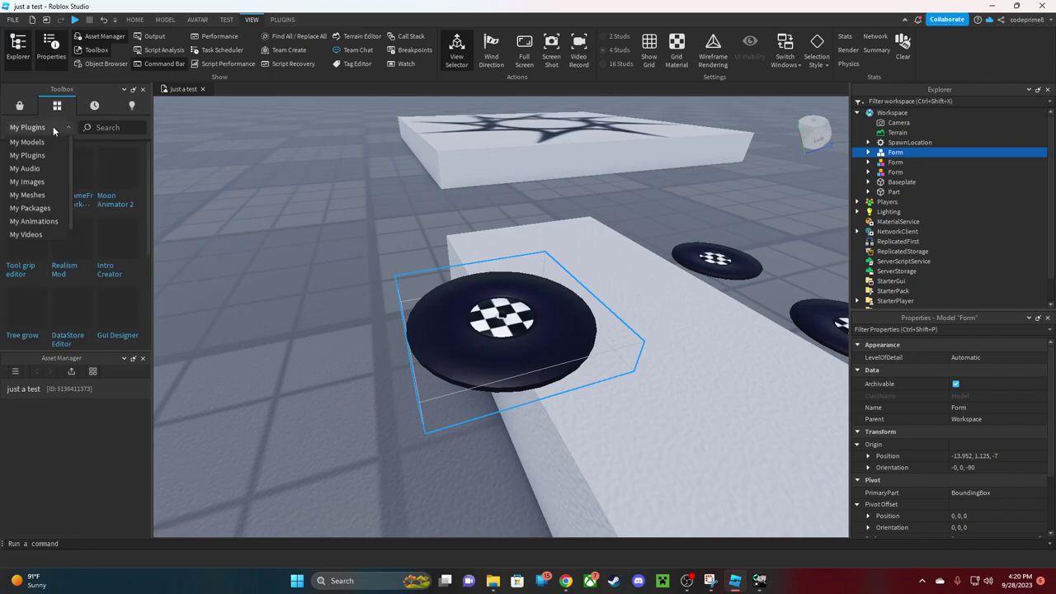
{"action": "left_click", "coordinate": [36, 183]}
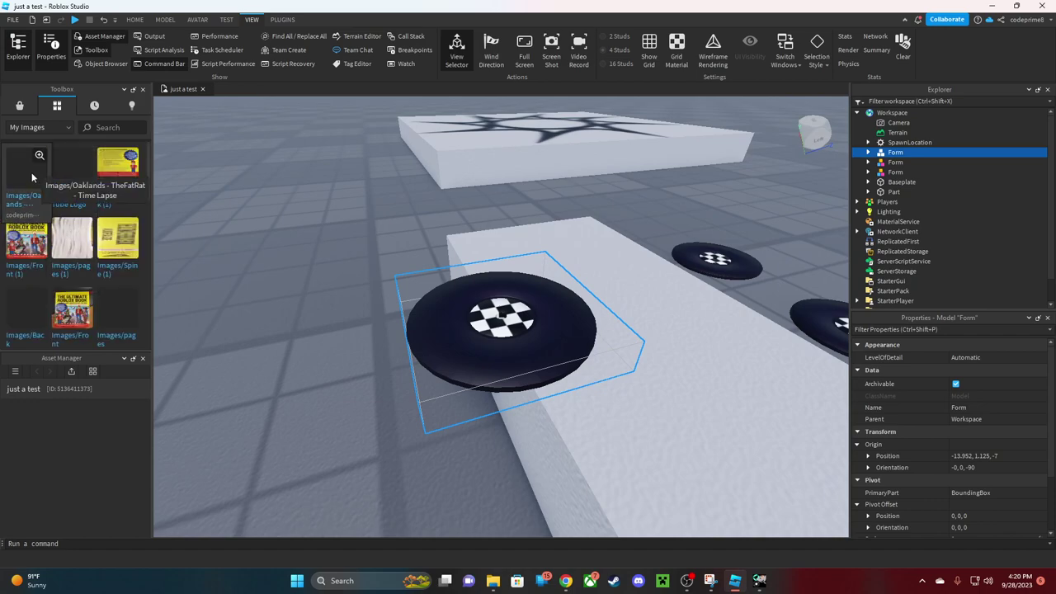
Try to apply the Oaklands - TheFatRat - Time Lapse image directly onto the record, and delete the decal placed on the Baseplate
{"action": "left_click_drag", "start_coordinate": [34, 172], "coordinate": [468, 348]}
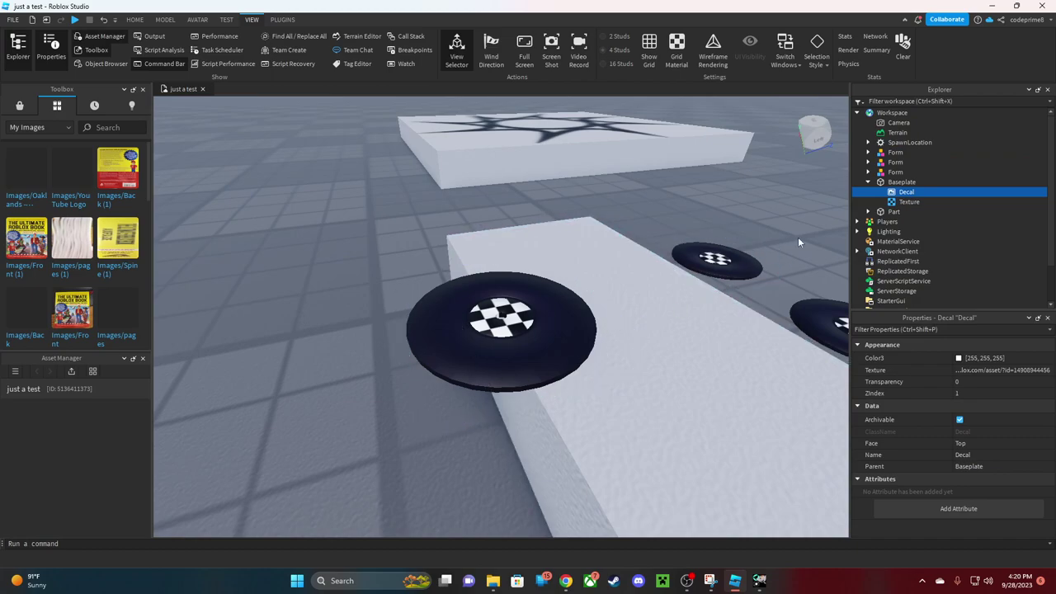
{"action": "right_click_drag", "start_coordinate": [616, 250], "coordinate": [584, 237]}
{"action": "scroll", "coordinate": [619, 252], "scroll_direction": "down", "scroll_amount": 10}
{"action": "key", "text": "Delete"}
Select the record on the Part's edge, expand its Form model, and insert the Oaklands - TheFatRat - Time Lapse image into it as a decal
{"action": "scroll", "coordinate": [584, 237], "scroll_direction": "up", "scroll_amount": 10}
{"action": "scroll", "coordinate": [584, 239], "scroll_direction": "up", "scroll_amount": 5}
{"action": "left_click", "coordinate": [495, 389]}
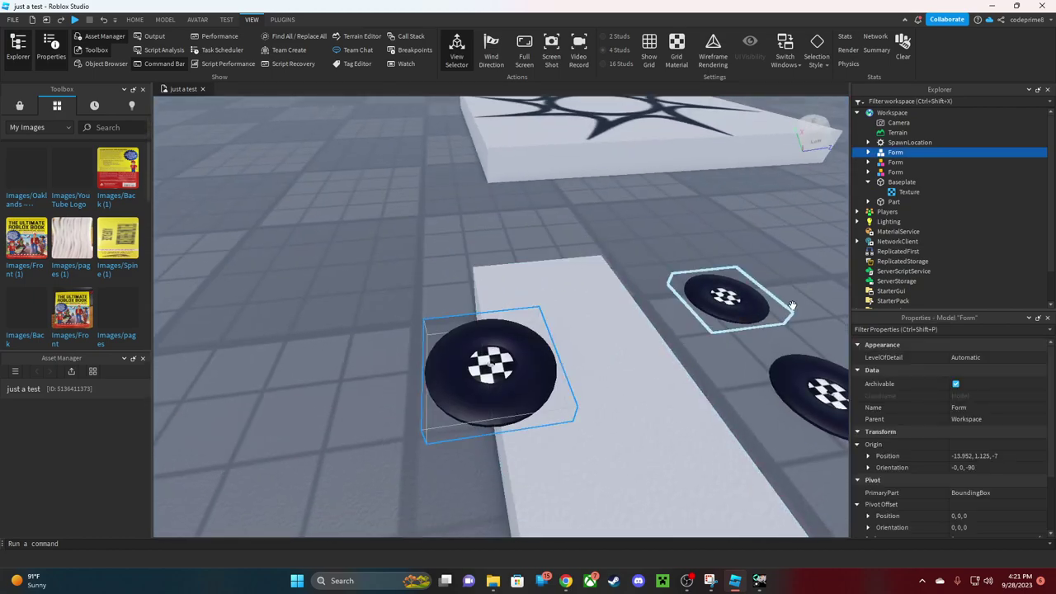
{"action": "left_click", "coordinate": [868, 153]}
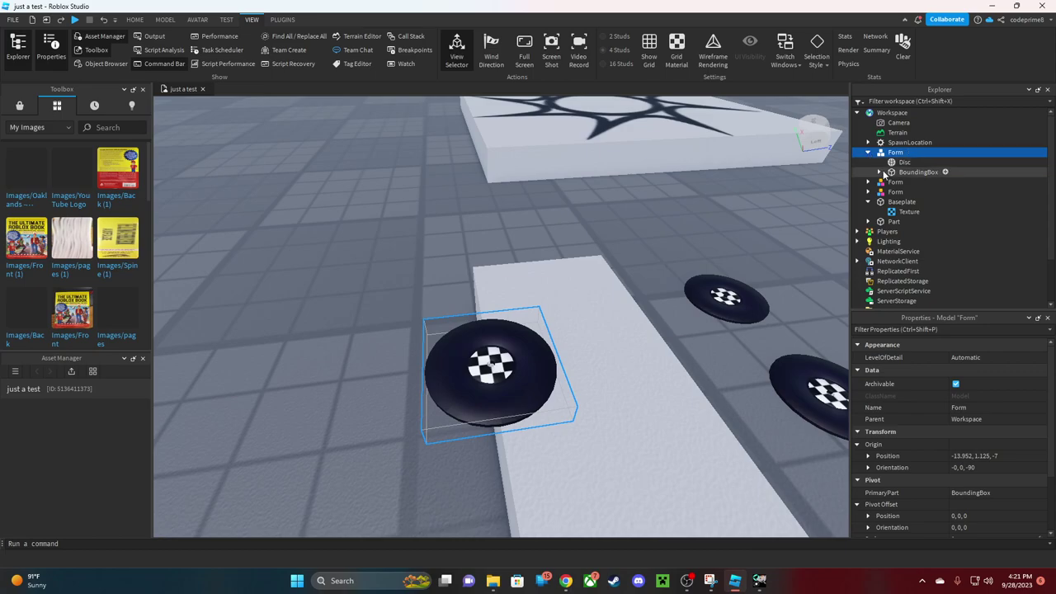
{"action": "left_click", "coordinate": [23, 188]}
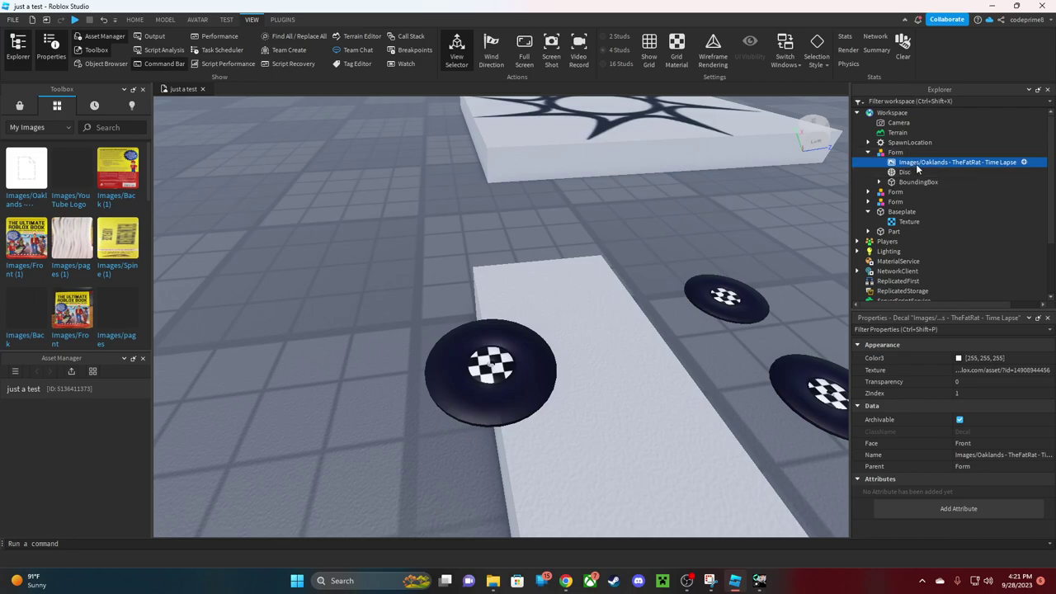
Copy the texture URL of the Oaklands - TheFatRat - Time Lapse decal and delete the decal from the Form model
{"action": "key", "text": "F2"}
{"action": "left_click", "coordinate": [995, 375]}
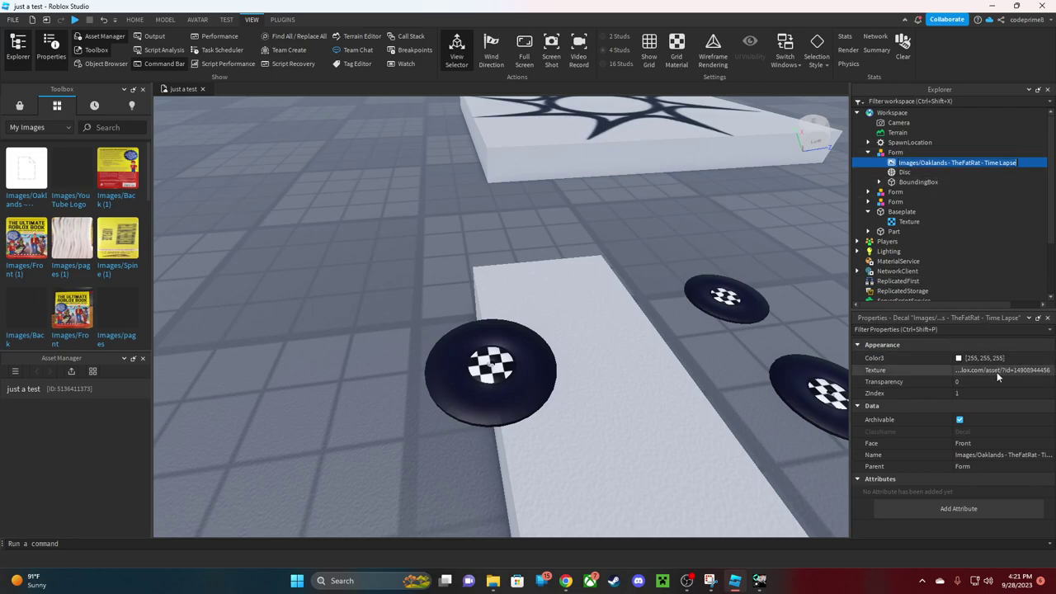
{"action": "left_click", "coordinate": [983, 372]}
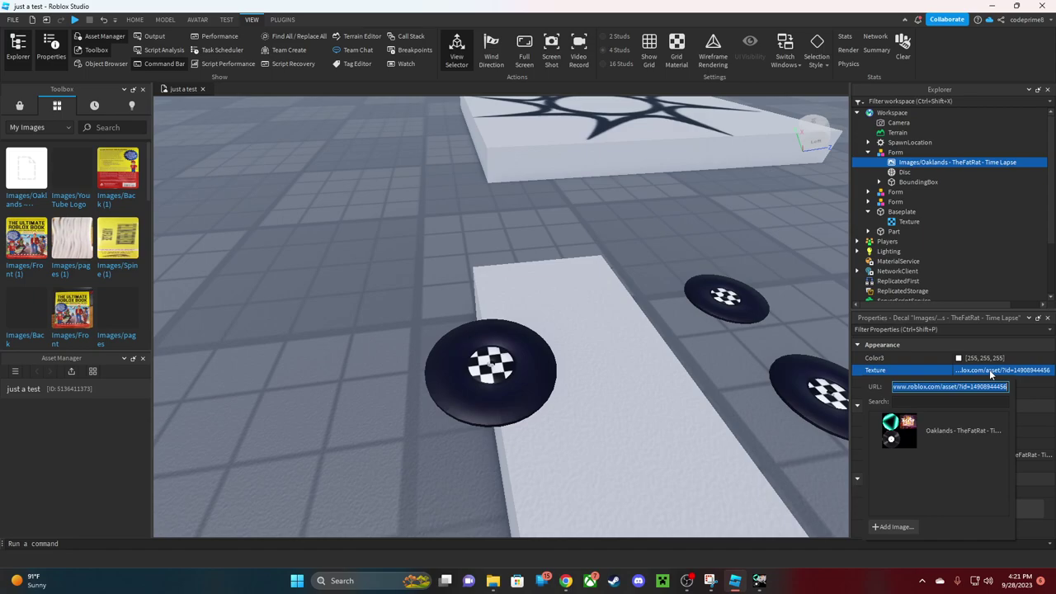
{"action": "left_click", "coordinate": [990, 369]}
{"action": "left_click", "coordinate": [996, 377]}
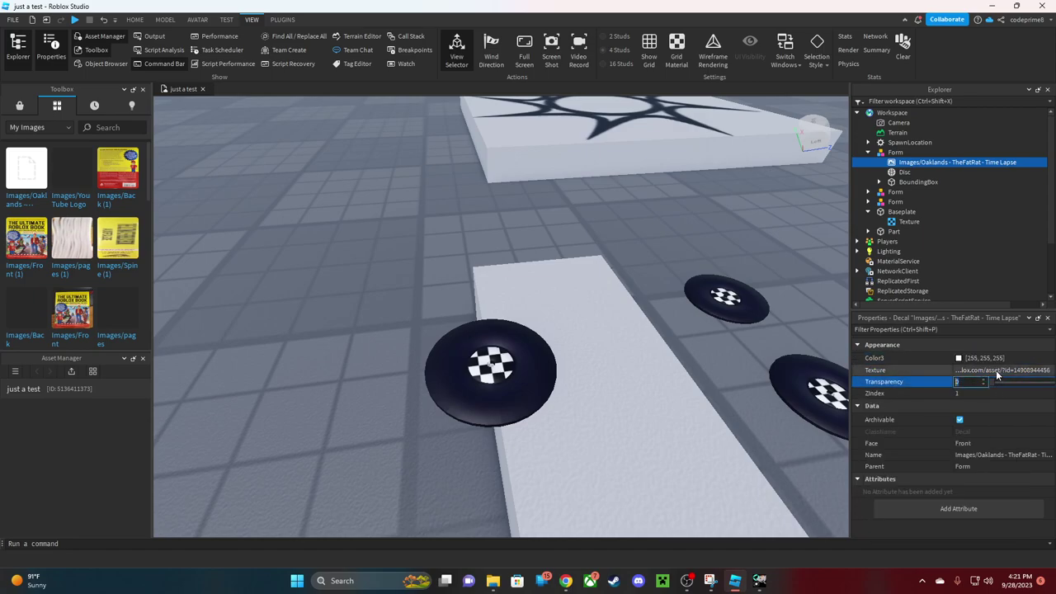
{"action": "left_click", "coordinate": [996, 370]}
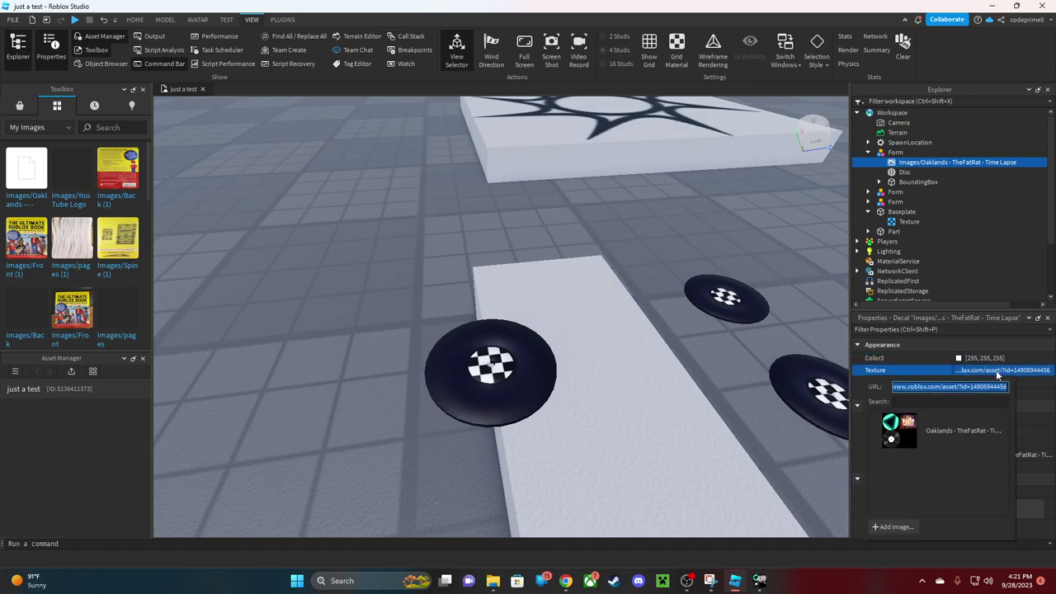
{"action": "left_click", "coordinate": [996, 369]}
{"action": "left_click", "coordinate": [996, 381]}
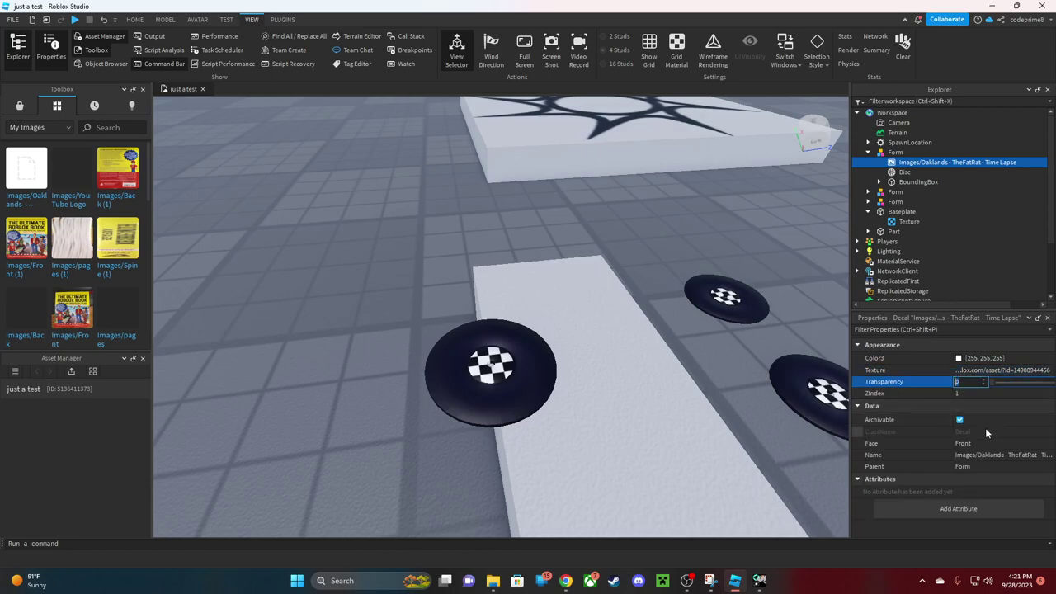
{"action": "left_click", "coordinate": [980, 454]}
{"action": "key", "text": "Return"}
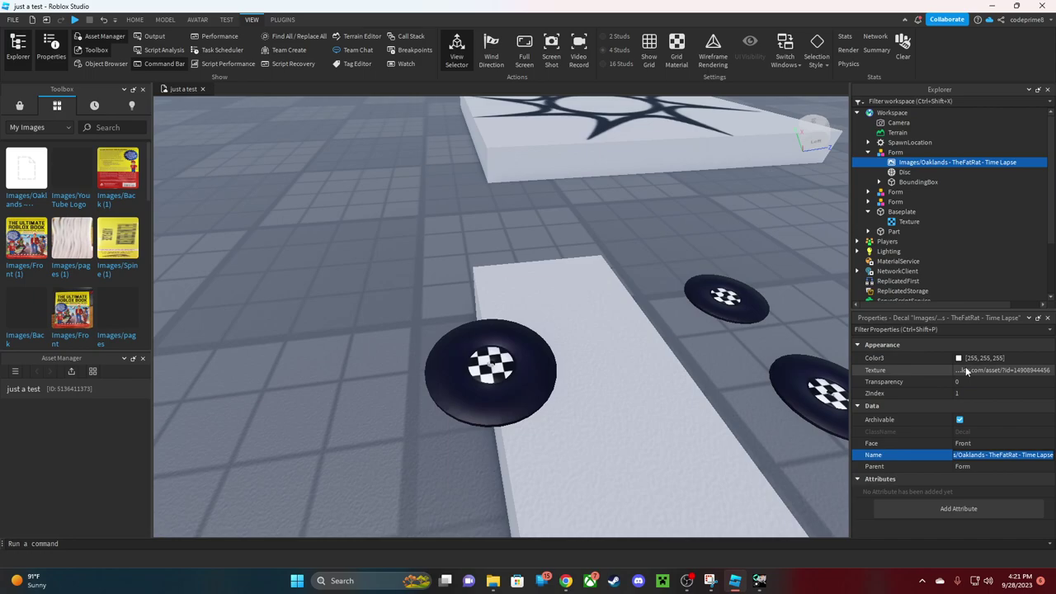
{"action": "left_click", "coordinate": [1003, 370]}
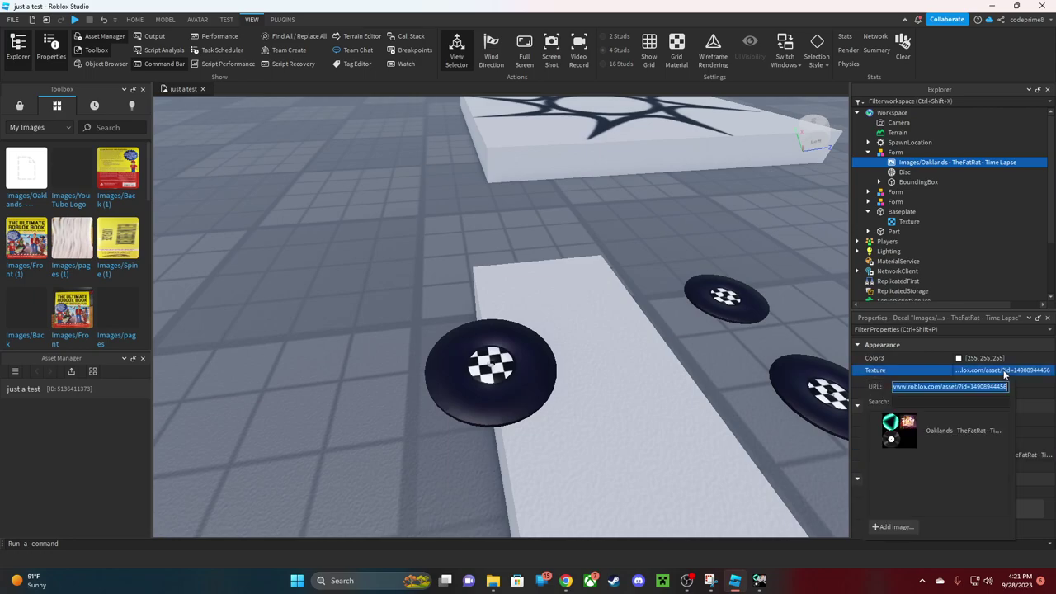
{"action": "right_click", "coordinate": [901, 162]}
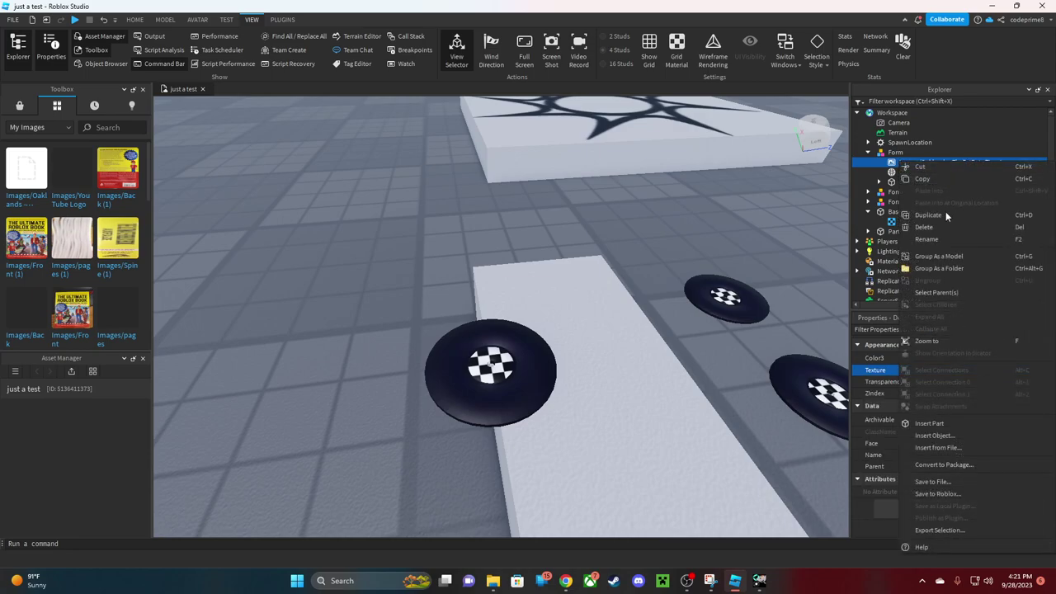
{"action": "left_click", "coordinate": [943, 226]}
{"action": "left_click", "coordinate": [908, 163]}
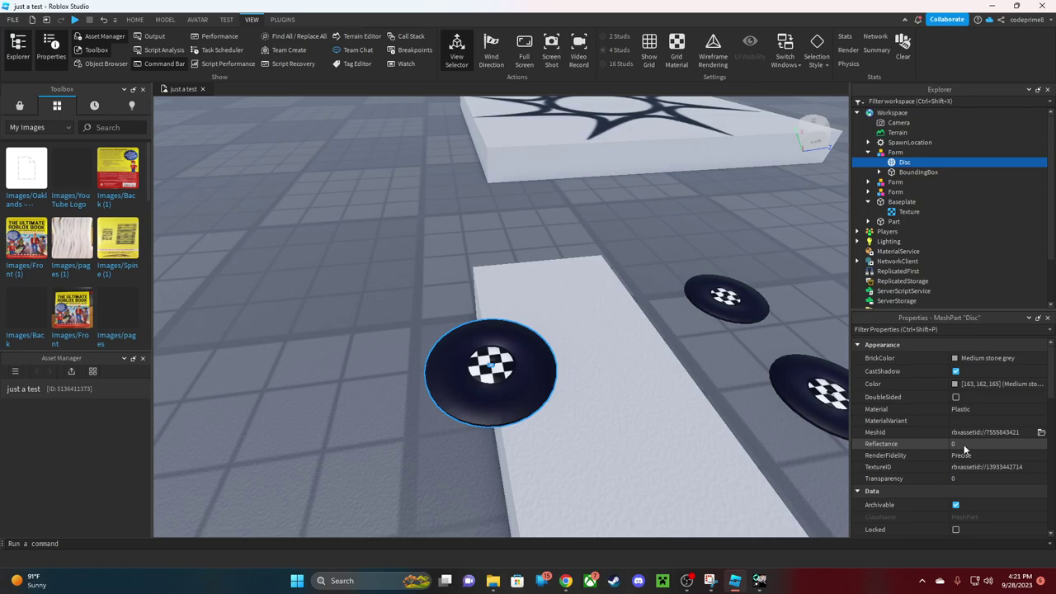
{"action": "left_click", "coordinate": [982, 467]}
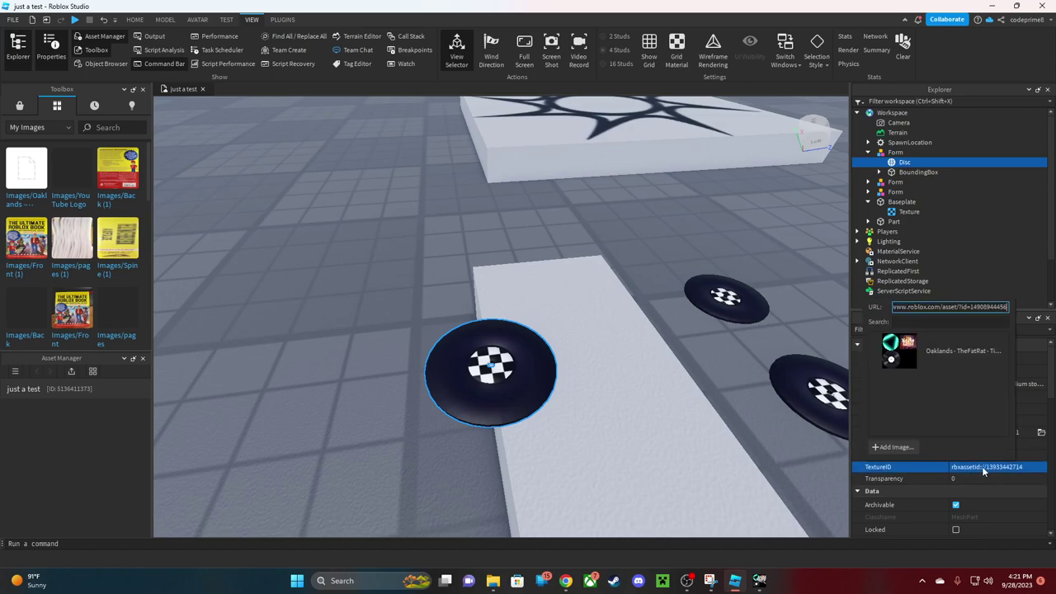
{"action": "key", "text": "Return"}
Move the textured record off the Part onto the baseplate and inspect its label up close
{"action": "right_click_drag", "start_coordinate": [519, 265], "coordinate": [531, 266]}
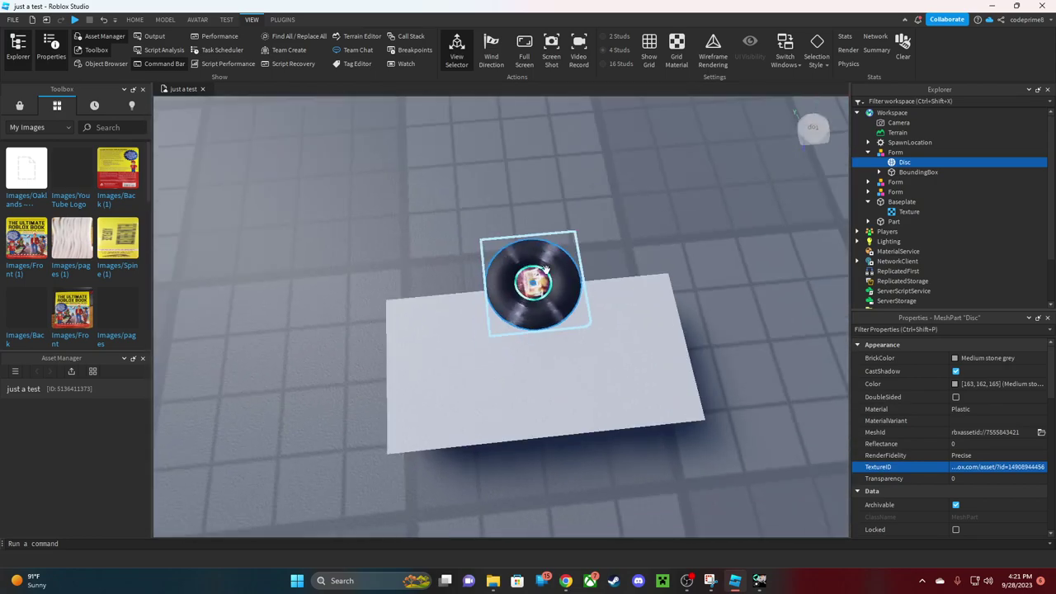
{"action": "left_click", "coordinate": [531, 266]}
{"action": "scroll", "coordinate": [526, 248], "scroll_direction": "up", "scroll_amount": 5}
{"action": "right_click_drag", "start_coordinate": [547, 264], "coordinate": [538, 245]}
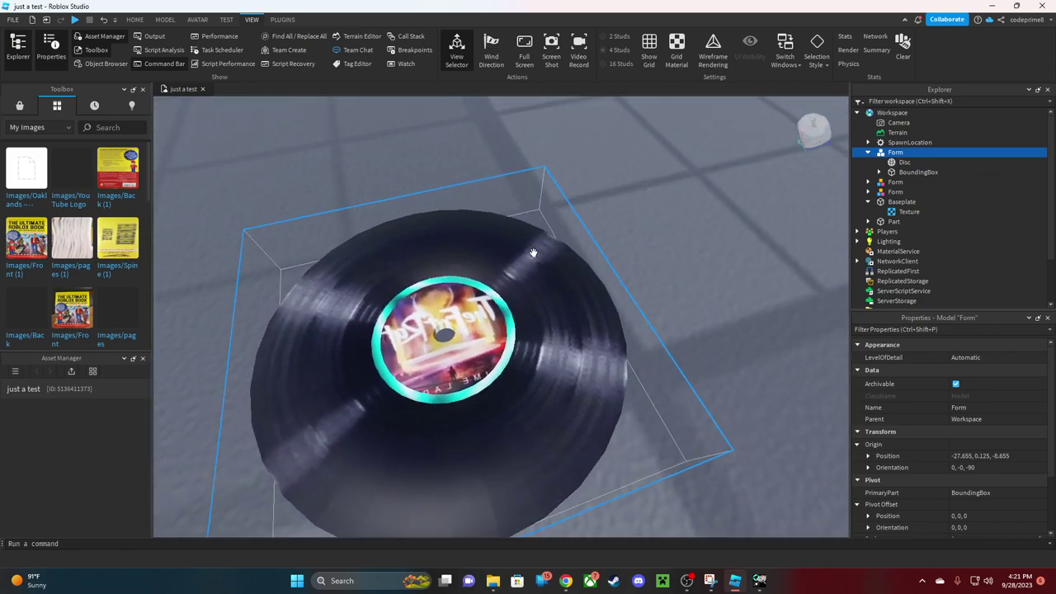
{"action": "scroll", "coordinate": [427, 351], "scroll_direction": "down", "scroll_amount": 5}
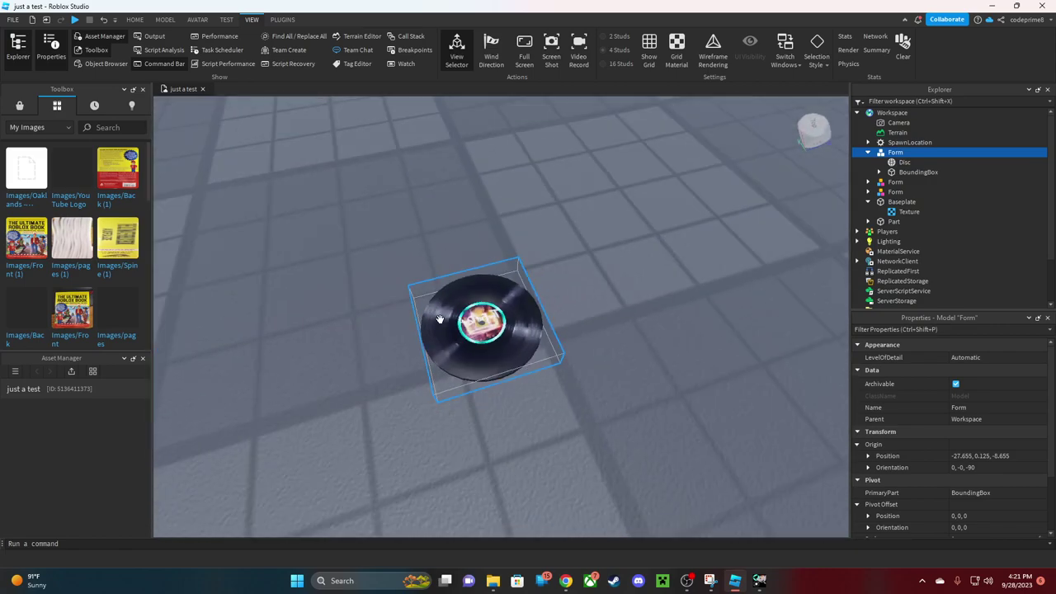
Flip the record over with the Rotate tool so that its other face points upward
{"action": "left_click", "coordinate": [164, 20]}
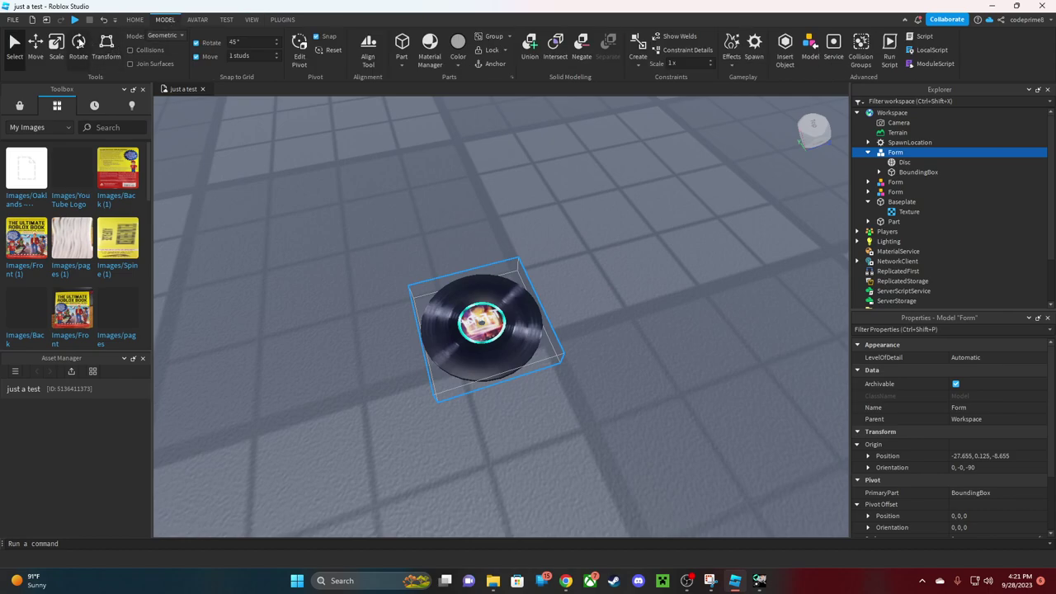
{"action": "left_click", "coordinate": [79, 43]}
{"action": "left_click_drag", "start_coordinate": [535, 338], "coordinate": [618, 402]}
{"action": "left_click", "coordinate": [537, 370]}
{"action": "scroll", "coordinate": [532, 373], "scroll_direction": "down", "scroll_amount": 10}
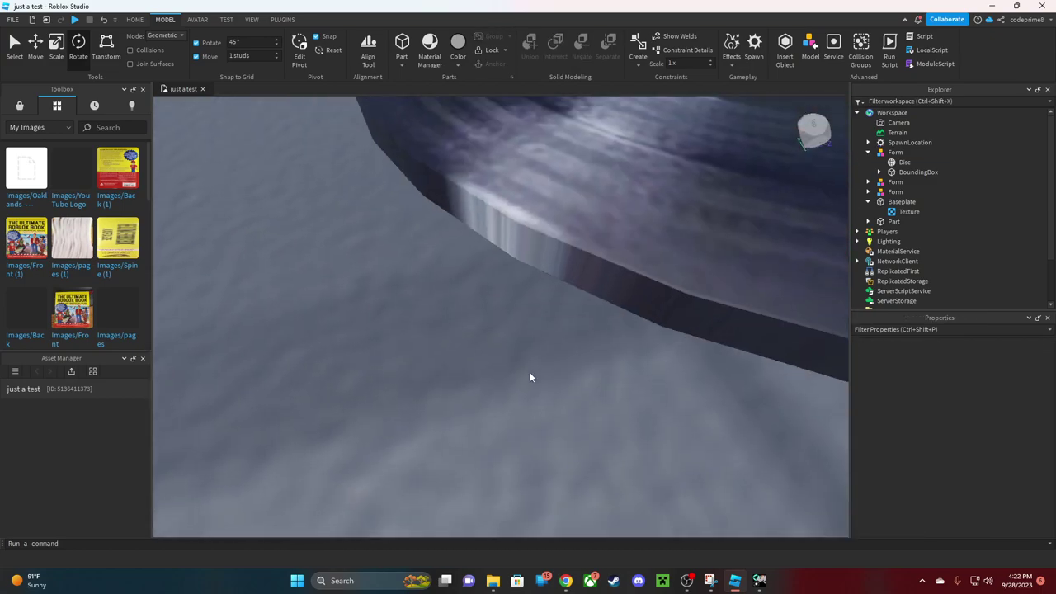
{"action": "scroll", "coordinate": [530, 377], "scroll_direction": "up", "scroll_amount": 10}
{"action": "right_click_drag", "start_coordinate": [531, 377], "coordinate": [530, 372]}
{"action": "scroll", "coordinate": [530, 372], "scroll_direction": "up", "scroll_amount": 5}
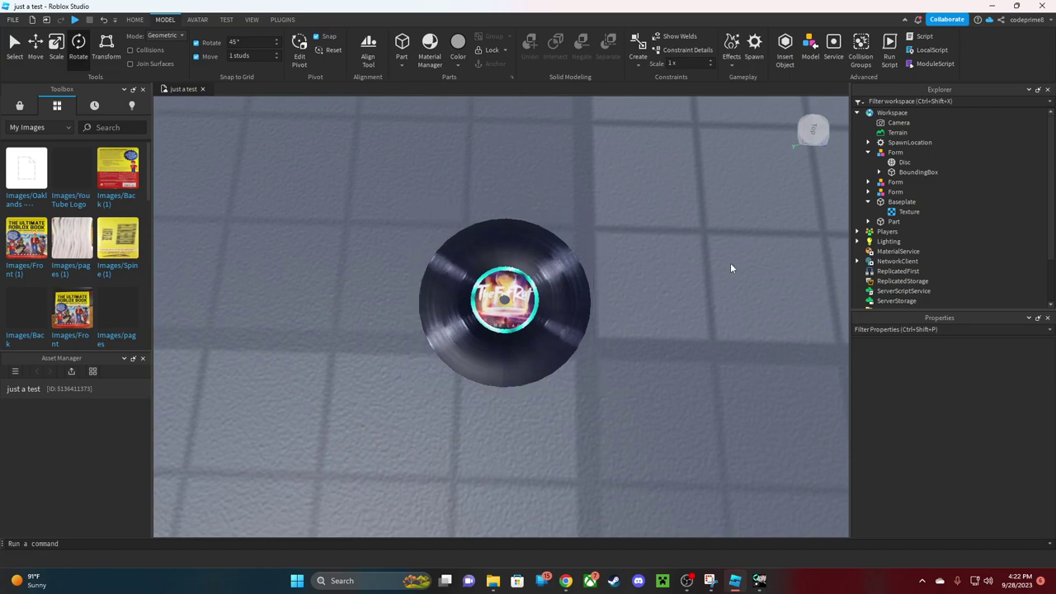
Select the flipped record and examine its label and grooves up close
{"action": "left_click", "coordinate": [422, 256]}
{"action": "right_click_drag", "start_coordinate": [422, 256], "coordinate": [421, 256]}
{"action": "scroll", "coordinate": [421, 256], "scroll_direction": "up", "scroll_amount": 5}
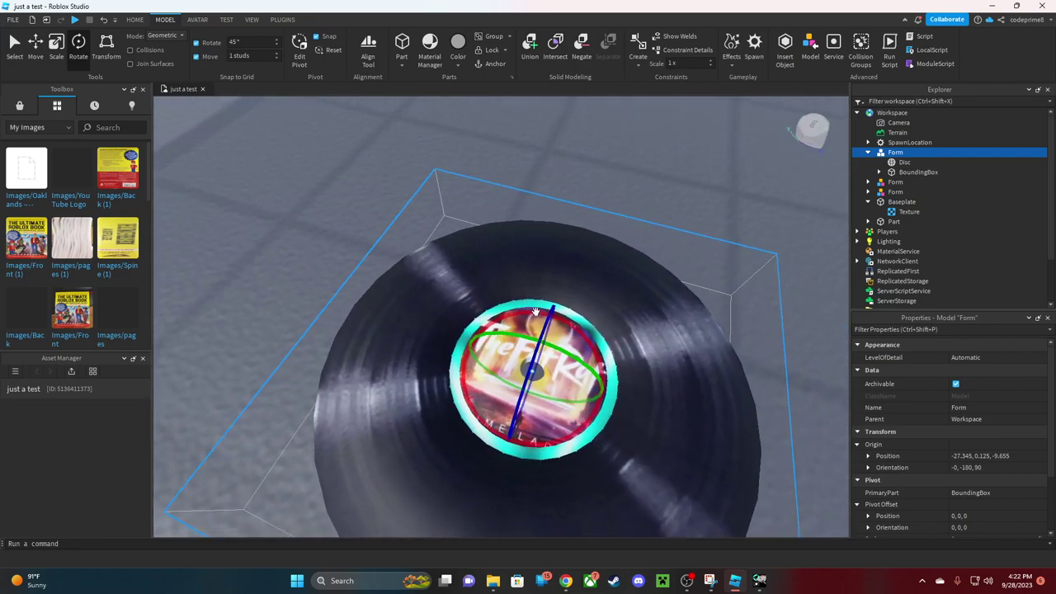
{"action": "right_click_drag", "start_coordinate": [562, 433], "coordinate": [561, 433]}
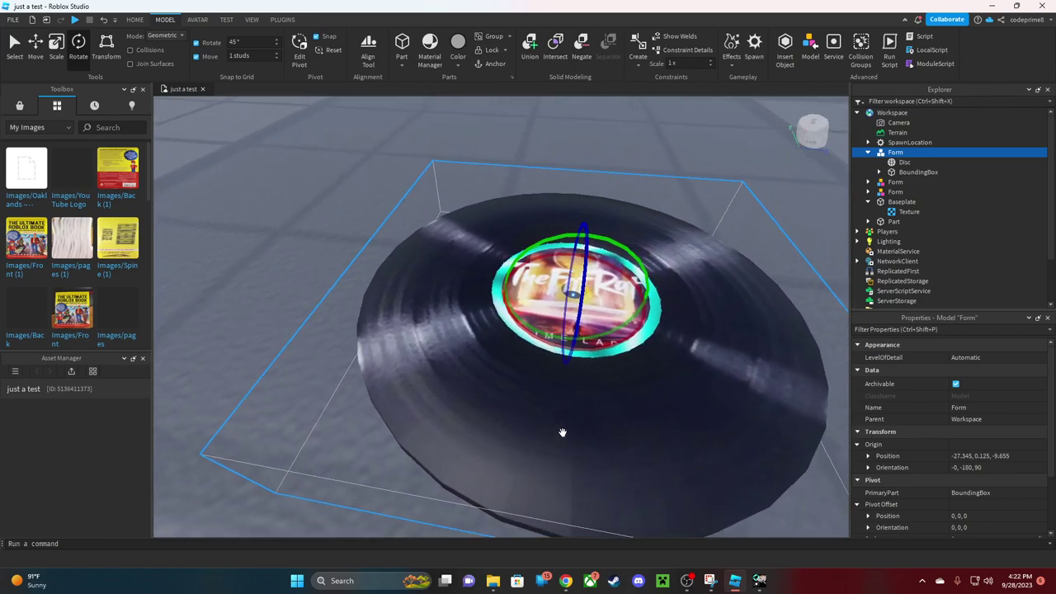
Switch to GIMP, undo the flattening of the image's layers, and show the topmost template layer with the Cover outline
{"action": "key", "text": "alt+Tab"}
{"action": "key", "text": "alt+Tab"}
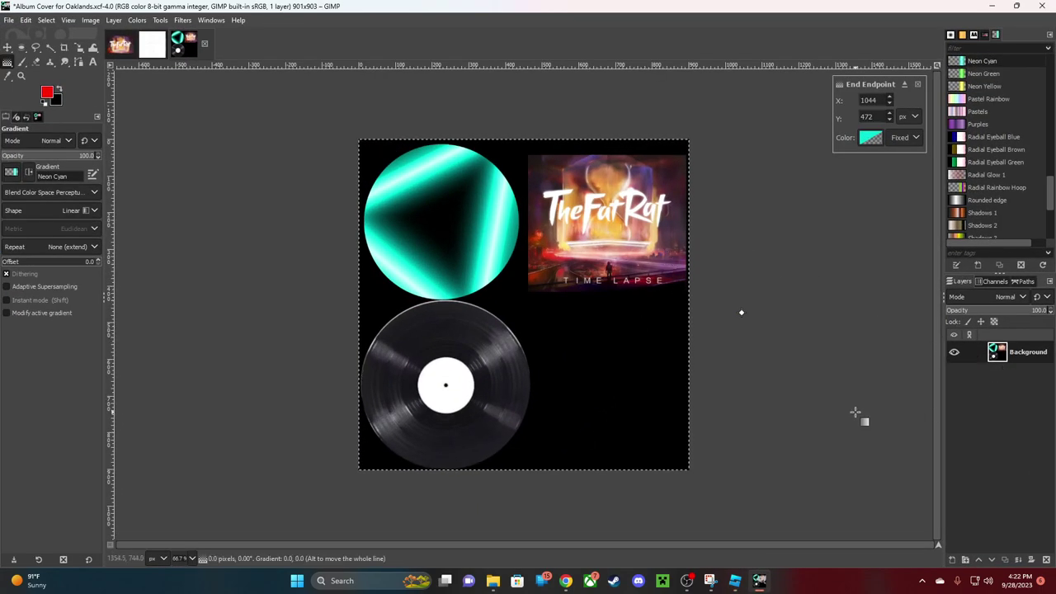
{"action": "key", "text": "ctrl+z"}
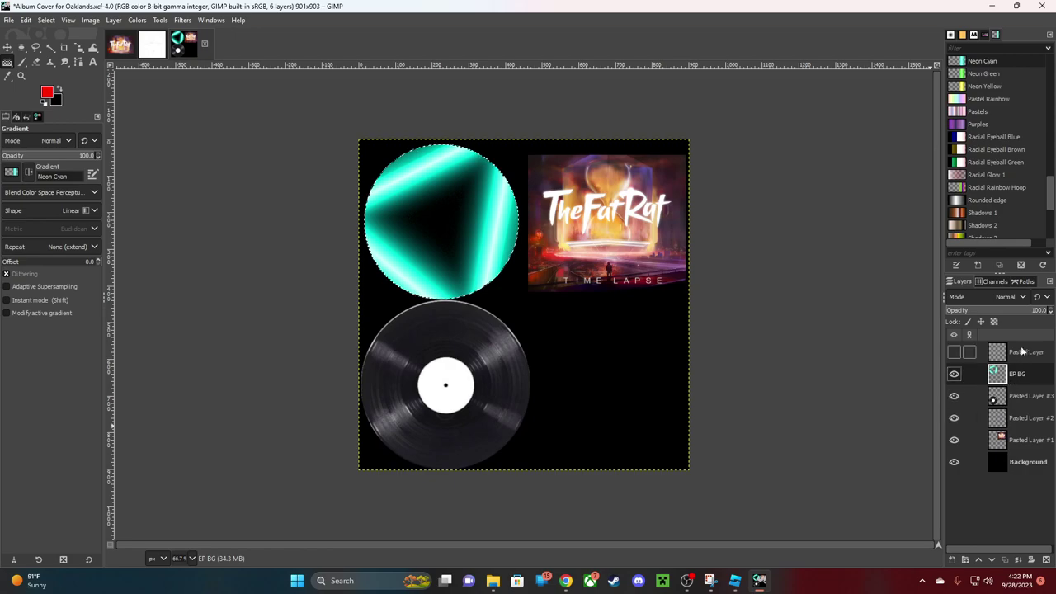
{"action": "left_click", "coordinate": [954, 353]}
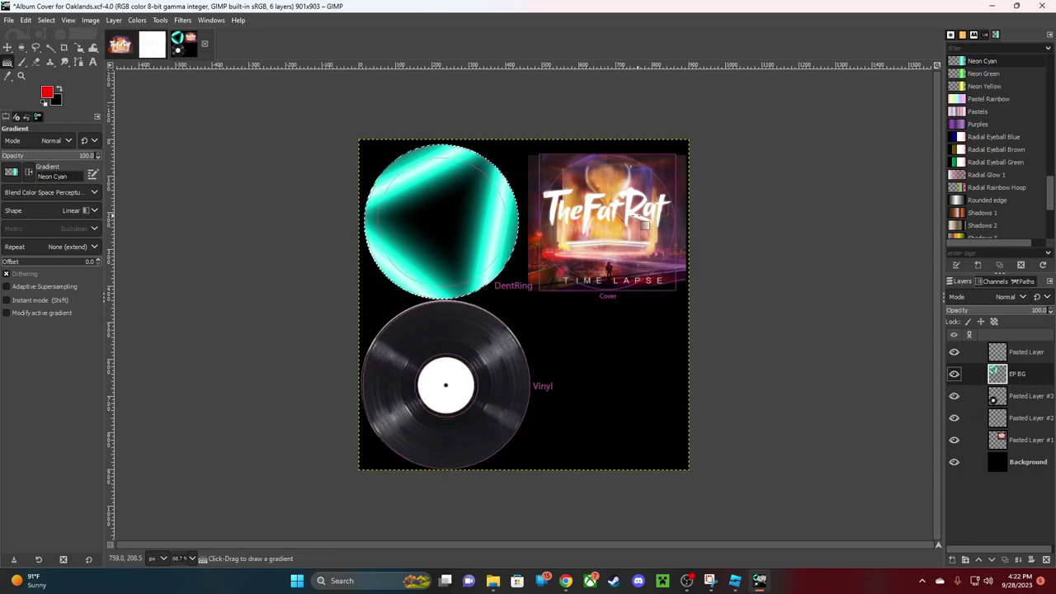
{"action": "scroll", "coordinate": [631, 216], "scroll_direction": "up", "scroll_amount": 2, "text": "ctrl"}
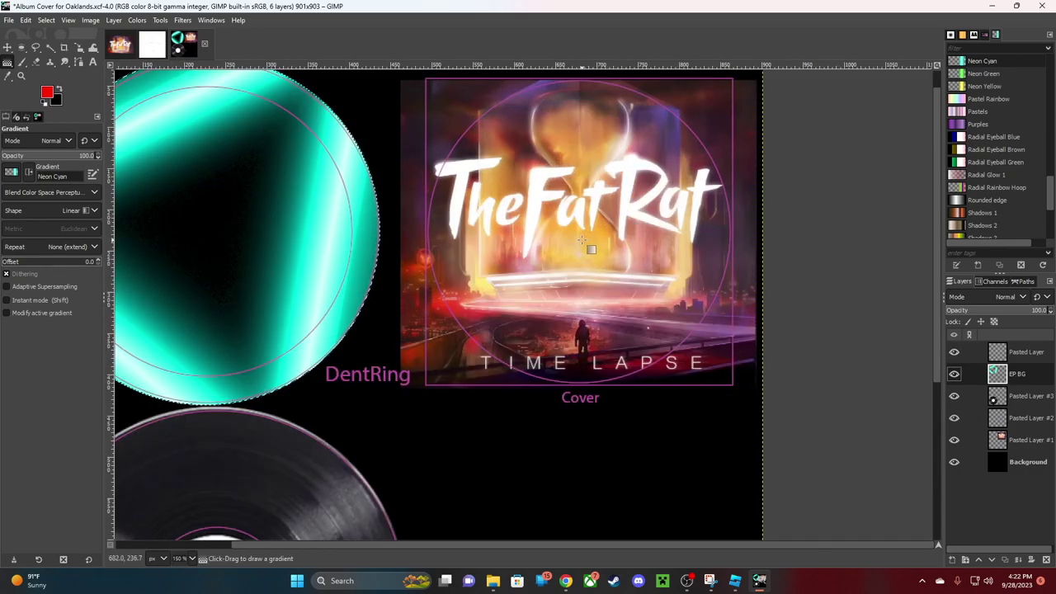
{"action": "key", "text": "alt+Tab"}
{"action": "key", "text": "alt+Tab"}
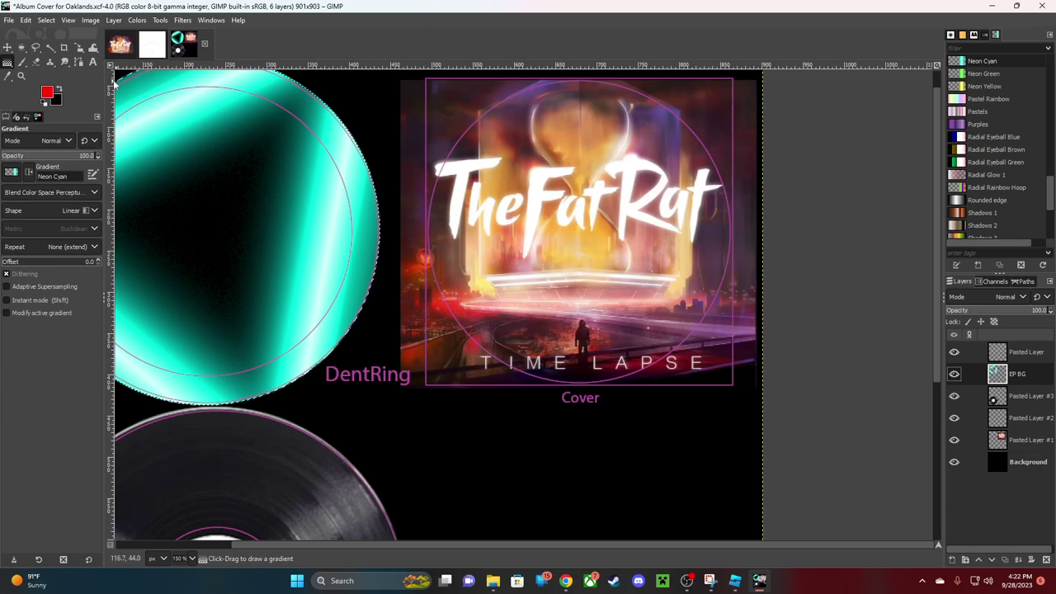
Choose the cover artwork's layer, Pasted Layer #1, as the target for the Scale tool
{"action": "left_click", "coordinate": [79, 47]}
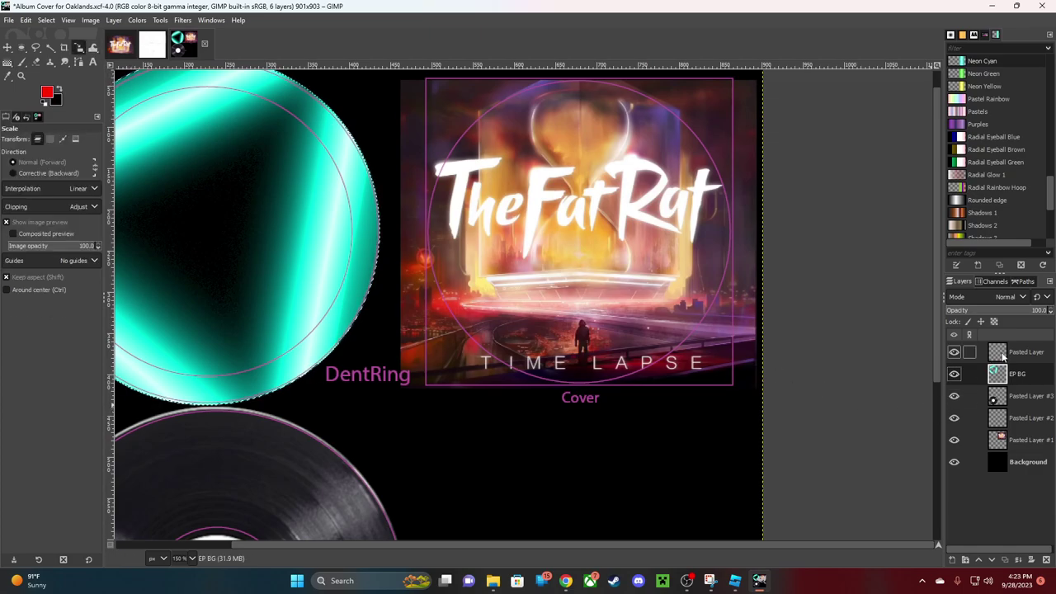
{"action": "left_click", "coordinate": [1013, 441]}
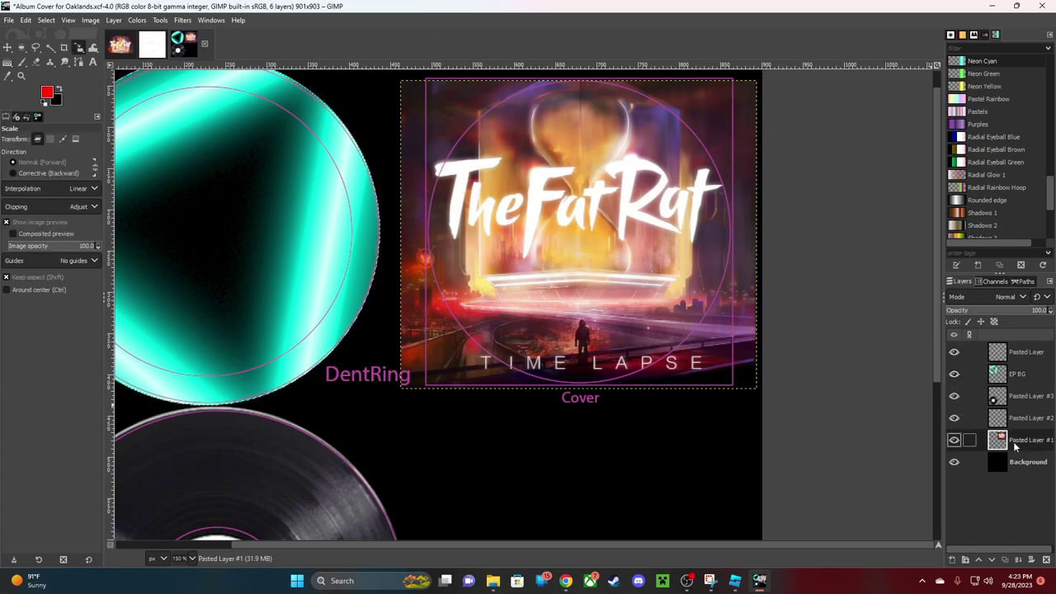
{"action": "left_click", "coordinate": [422, 378]}
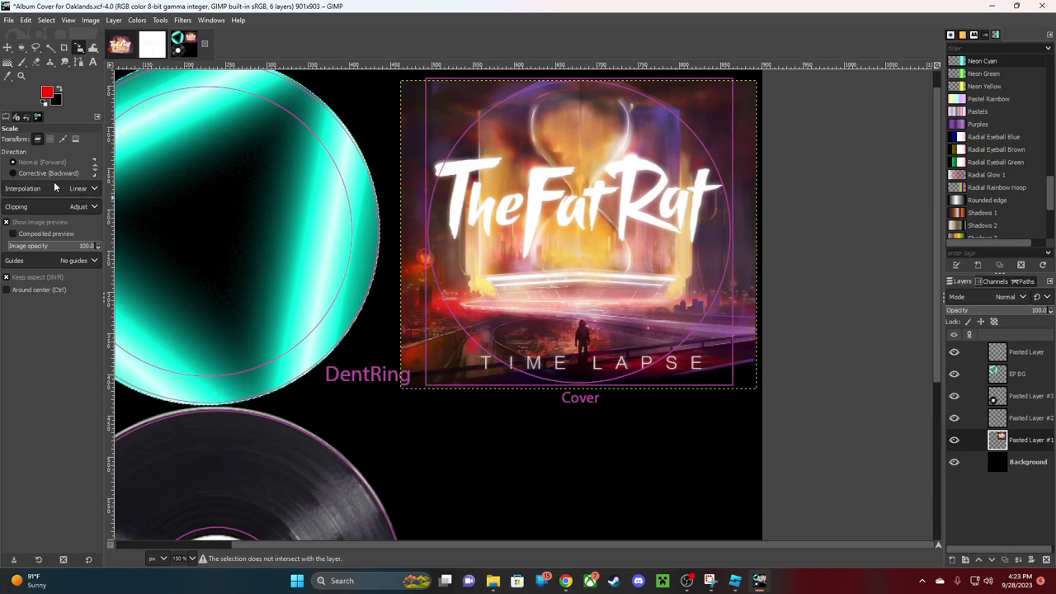
{"action": "left_click", "coordinate": [50, 140]}
{"action": "left_click", "coordinate": [482, 363]}
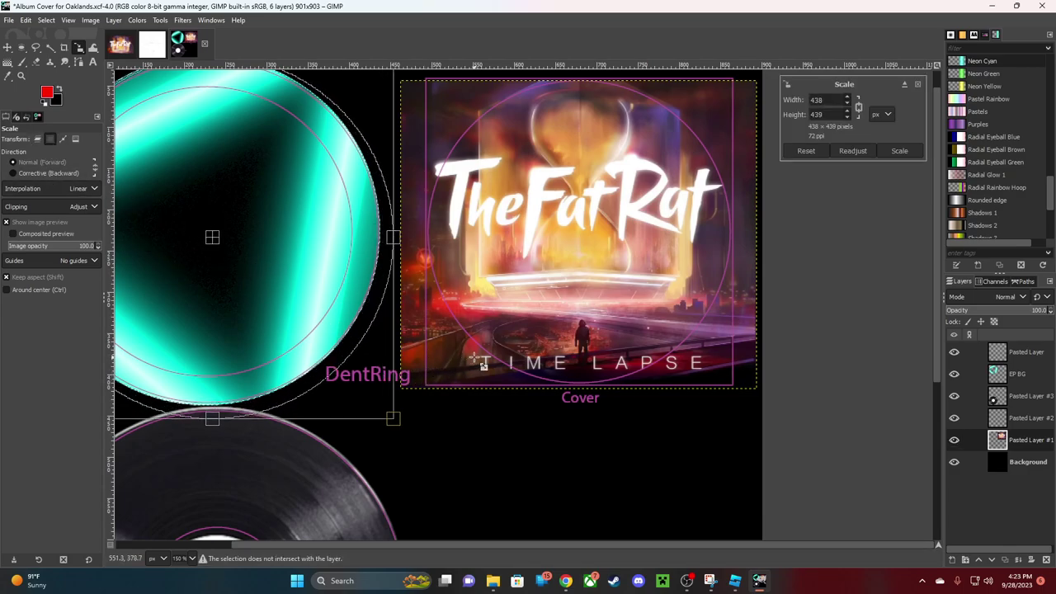
{"action": "key", "text": "Escape"}
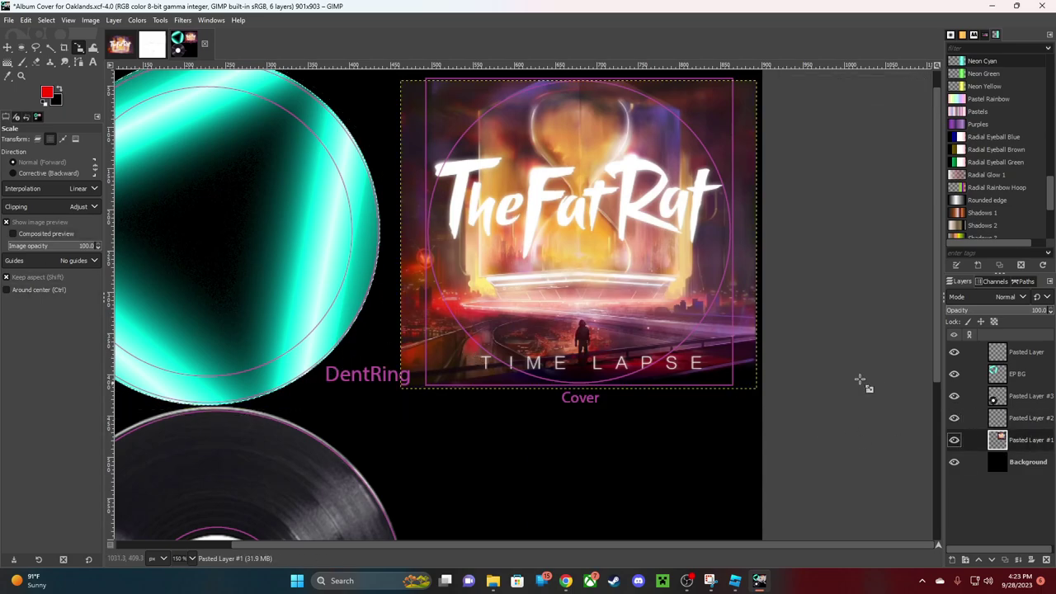
{"action": "left_click", "coordinate": [430, 355]}
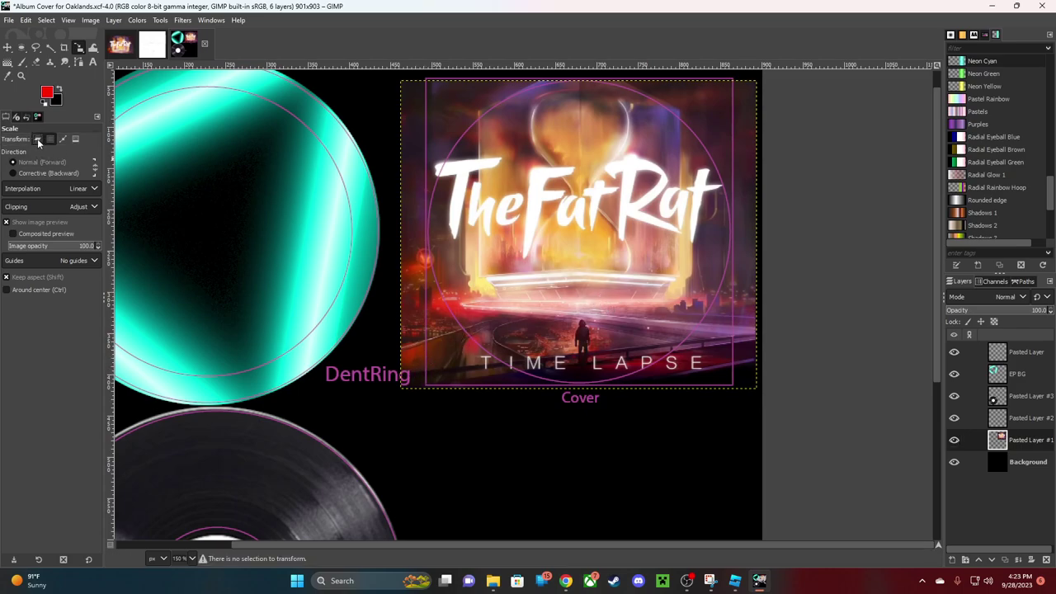
Scale the cover artwork layer to 401 × 347 px with its proportions kept and shift it over the Cover outline
{"action": "left_click_drag", "start_coordinate": [397, 350], "coordinate": [454, 353]}
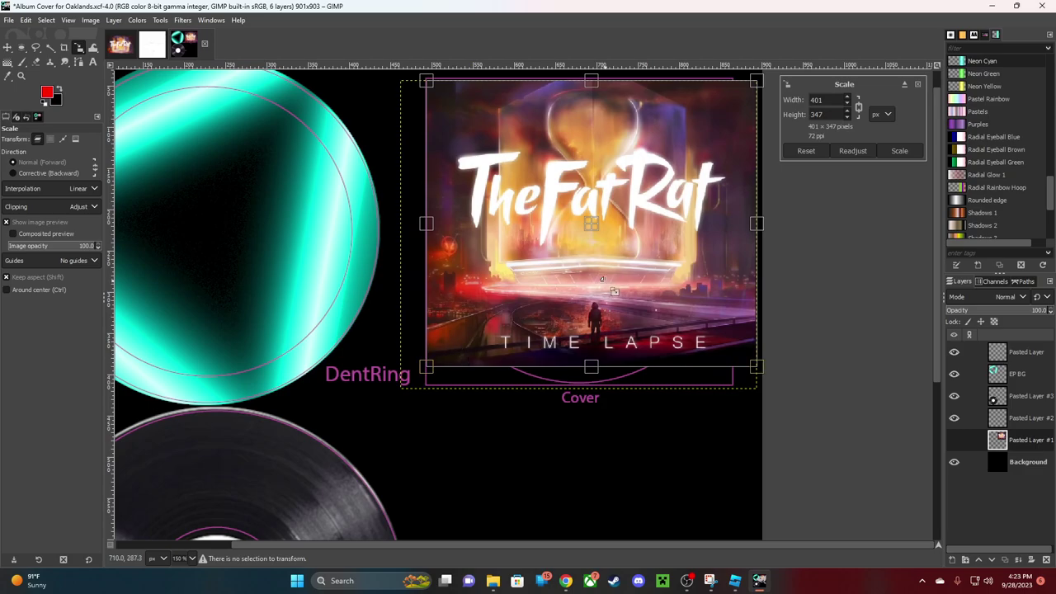
{"action": "left_click", "coordinate": [899, 151]}
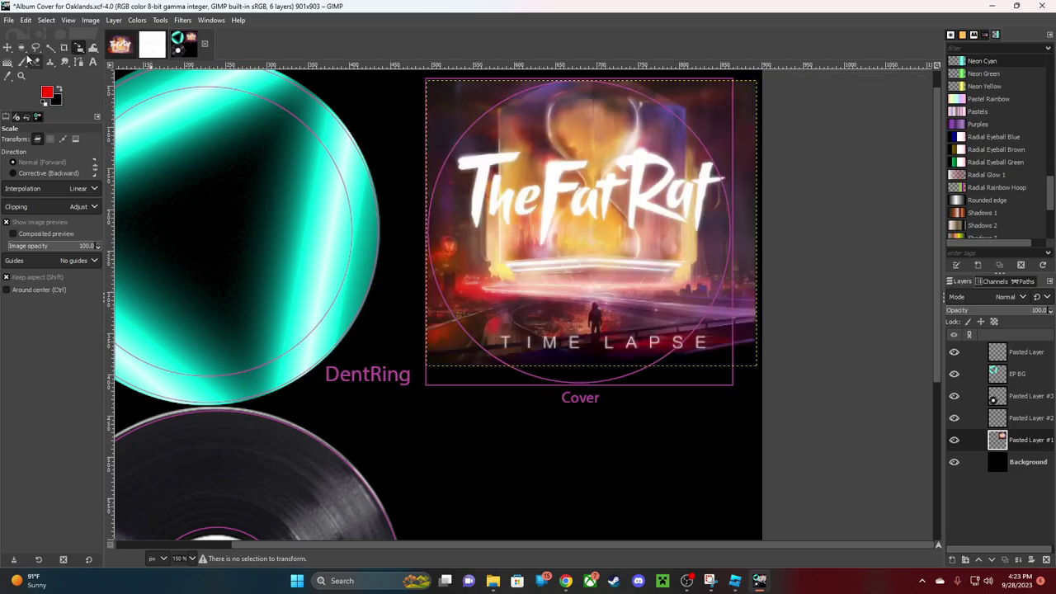
{"action": "left_click", "coordinate": [9, 47]}
{"action": "left_click_drag", "start_coordinate": [568, 216], "coordinate": [570, 217]}
Shrink the cover artwork to 363 × 314 px and move it inside the Cover outline, flush with its left edge
{"action": "left_click", "coordinate": [79, 48]}
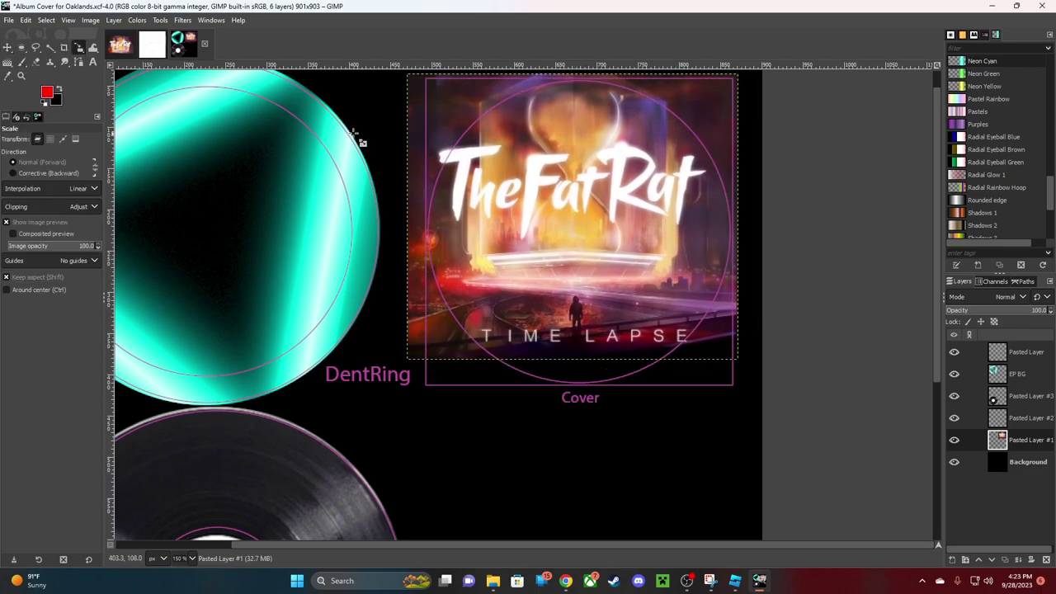
{"action": "left_click_drag", "start_coordinate": [407, 104], "coordinate": [435, 140]}
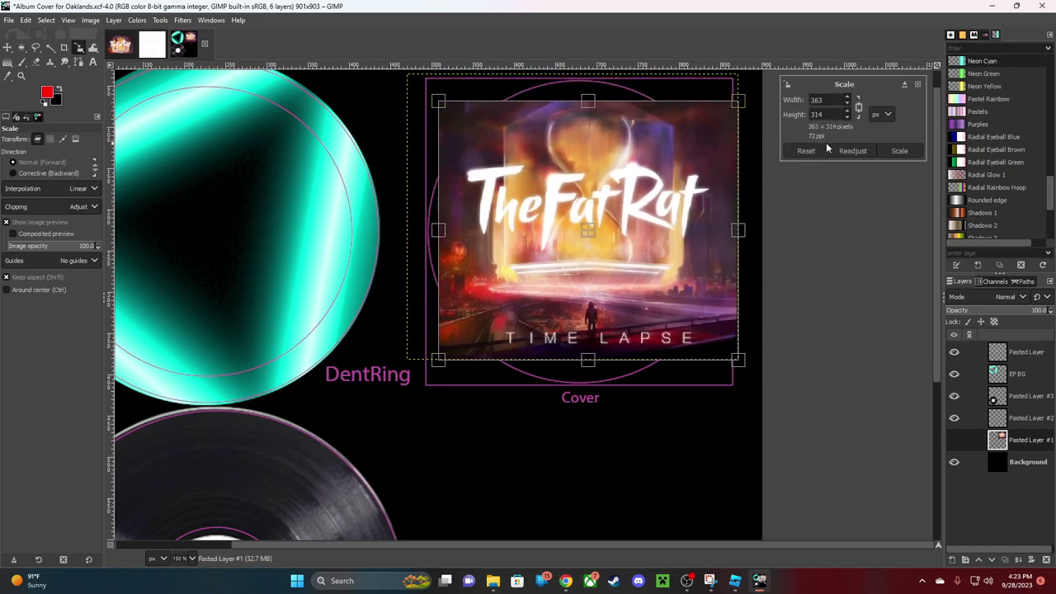
{"action": "left_click", "coordinate": [907, 151]}
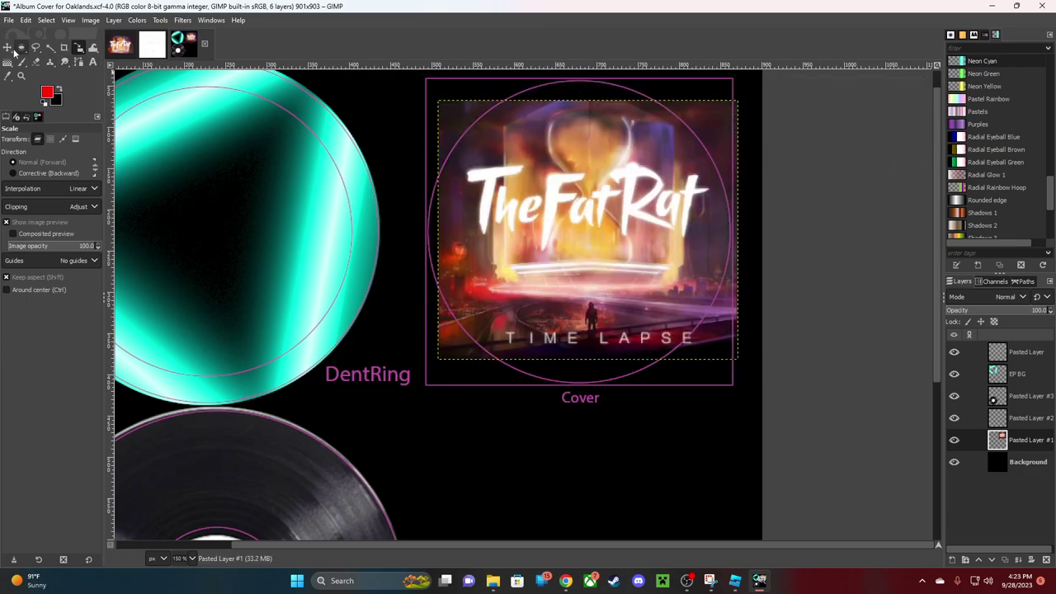
{"action": "left_click", "coordinate": [7, 48]}
{"action": "left_click_drag", "start_coordinate": [585, 286], "coordinate": [573, 285]}
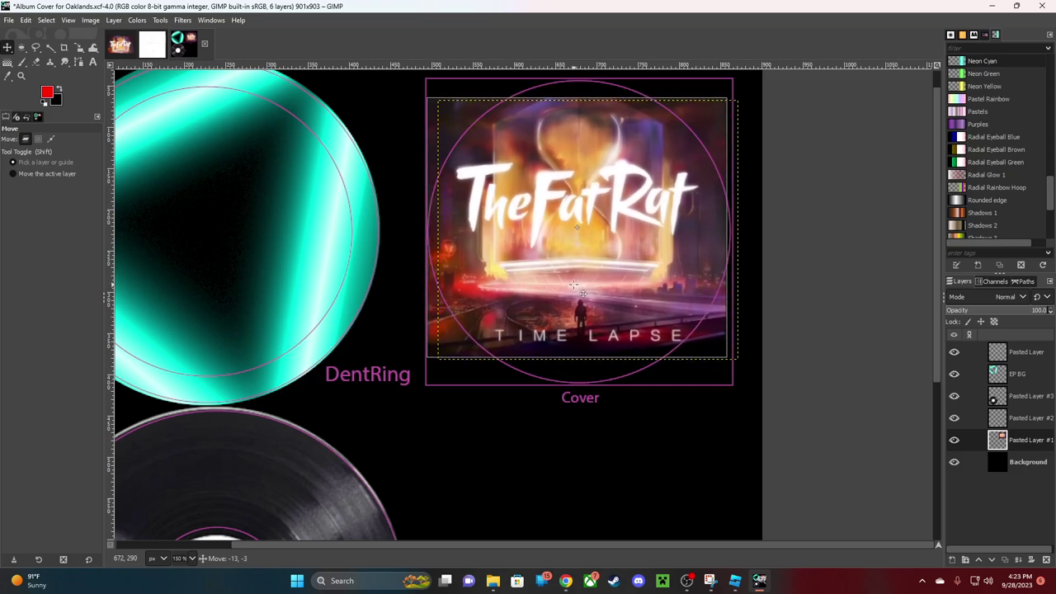
{"action": "left_click_drag", "start_coordinate": [574, 284], "coordinate": [572, 285]}
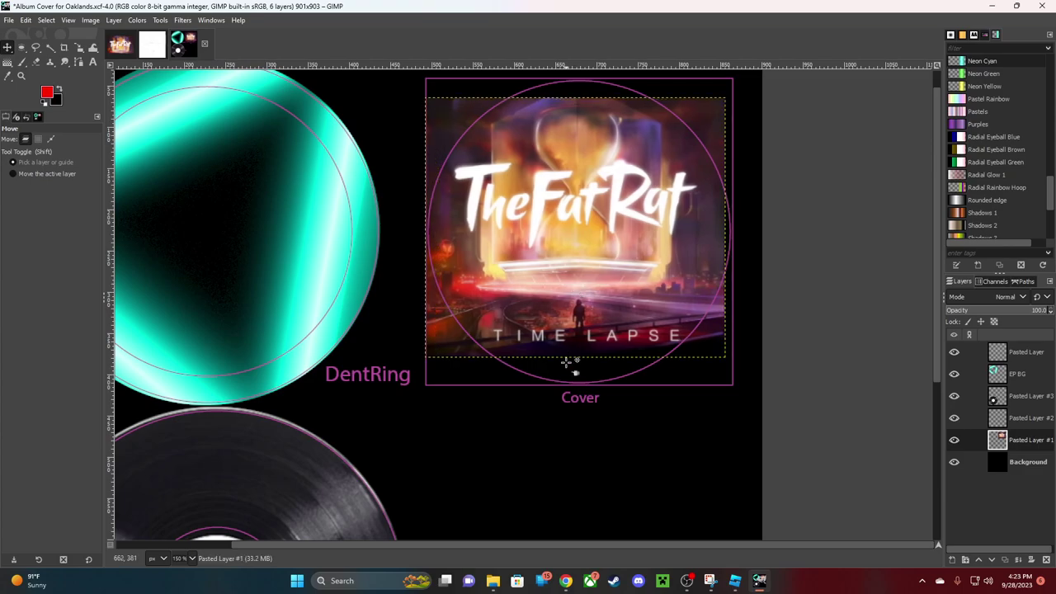
Export the artwork without the template layer as Oaklands - TheFatRat - Time Lapse2.png in Pictures and return to Roblox Studio
{"action": "left_click", "coordinate": [957, 353]}
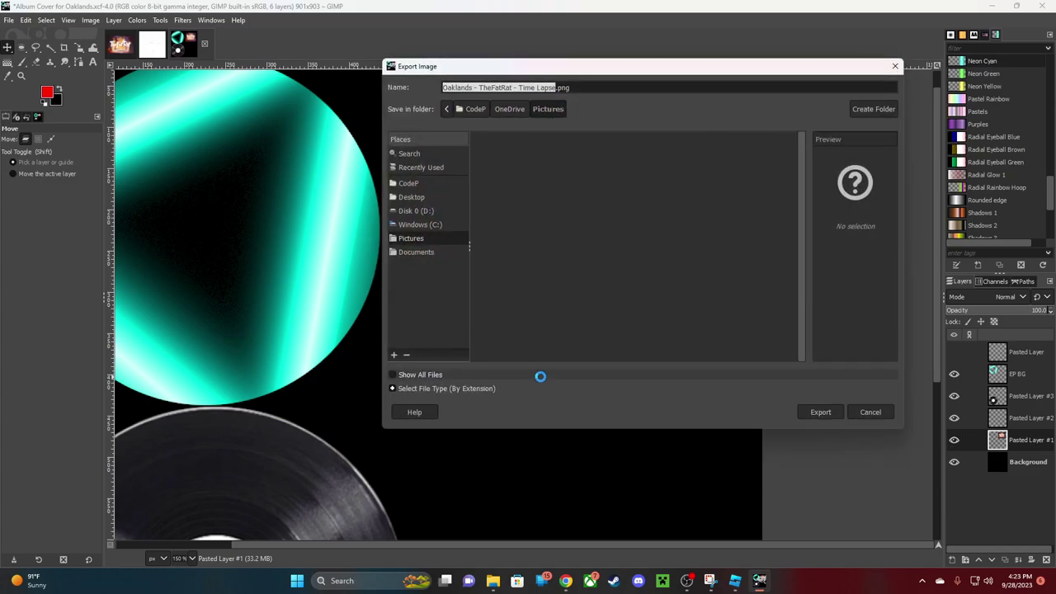
{"action": "key", "text": "Right"}
{"action": "type", "text": "2"}
{"action": "key", "text": "Return"}
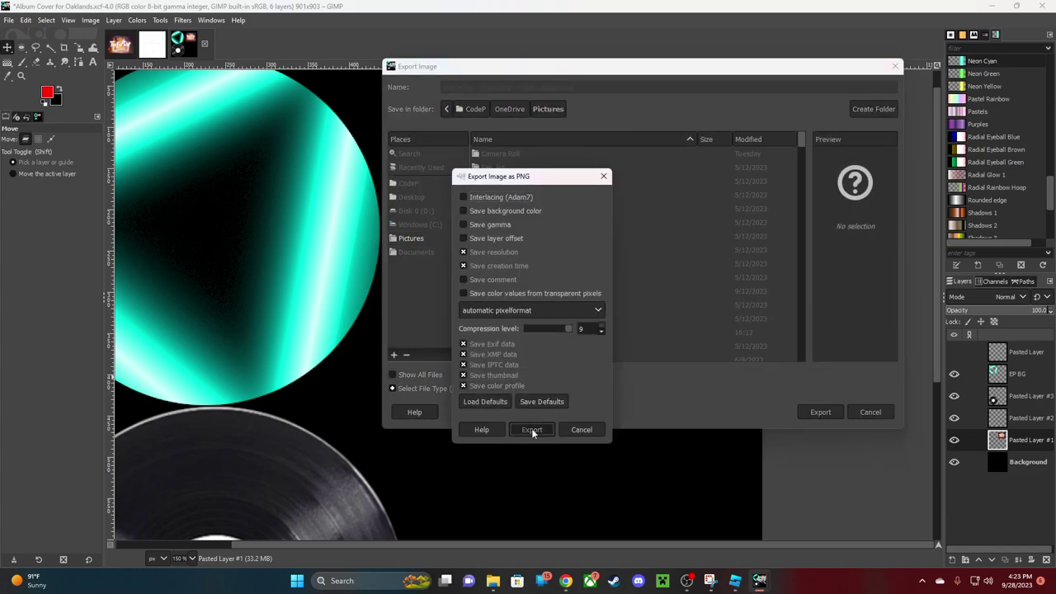
{"action": "left_click", "coordinate": [532, 430]}
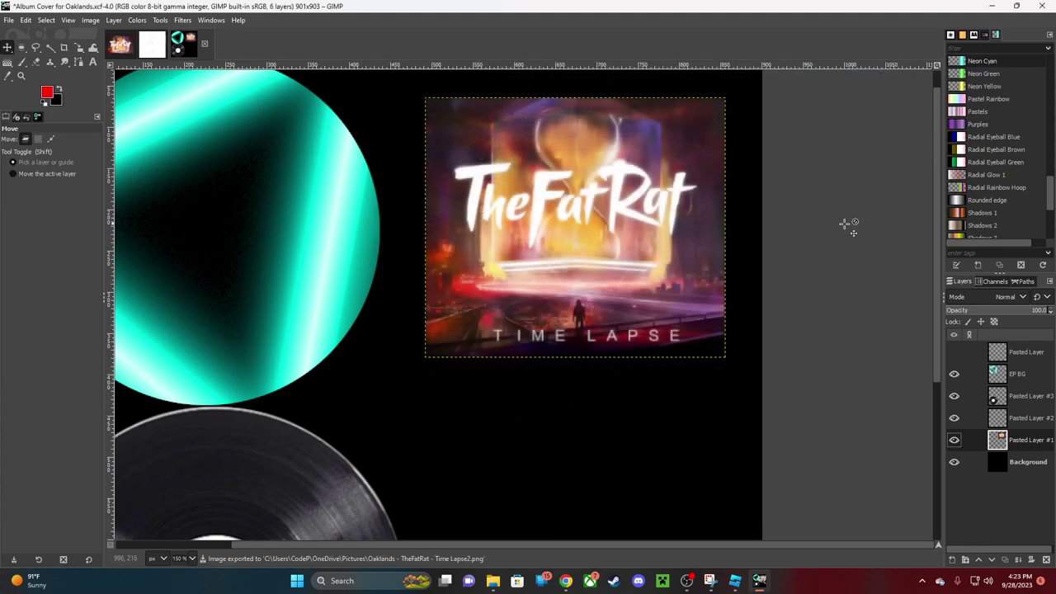
{"action": "left_click", "coordinate": [993, 6]}
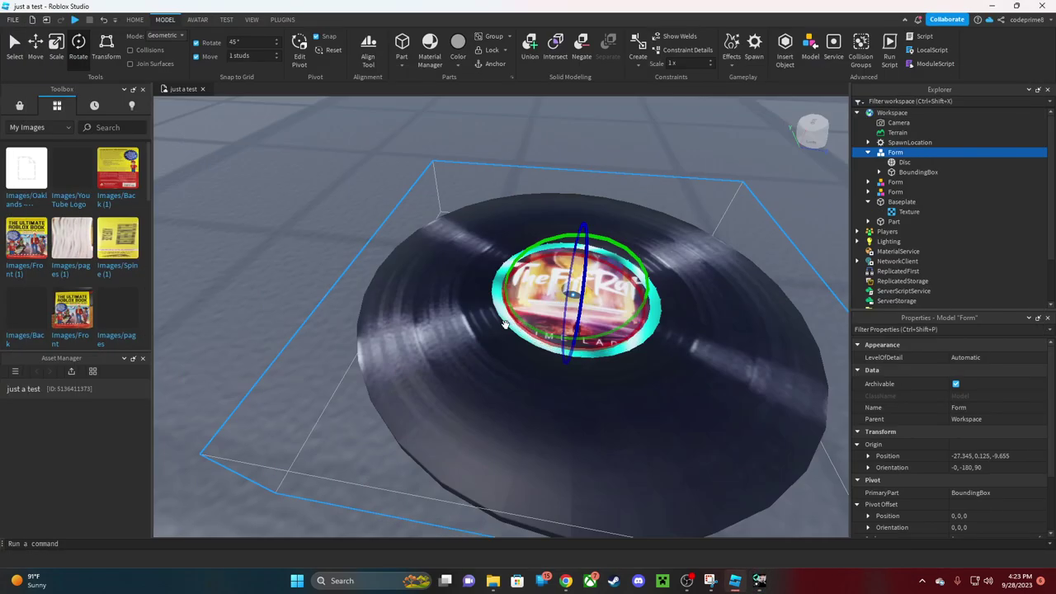
{"action": "left_click", "coordinate": [907, 162]}
{"action": "key", "text": "ctrl+i"}
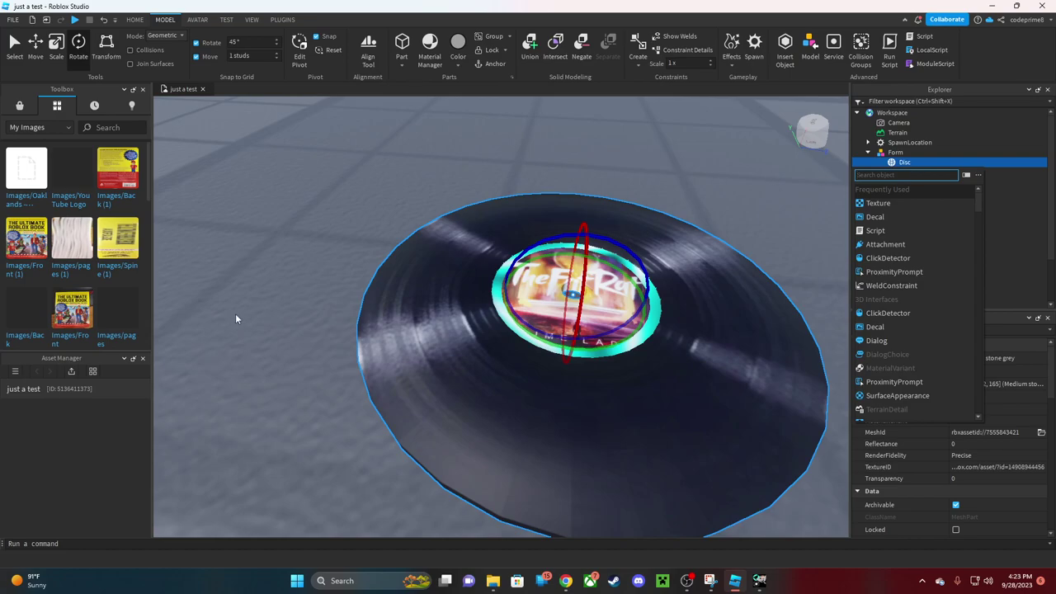
{"action": "key", "text": "Escape"}
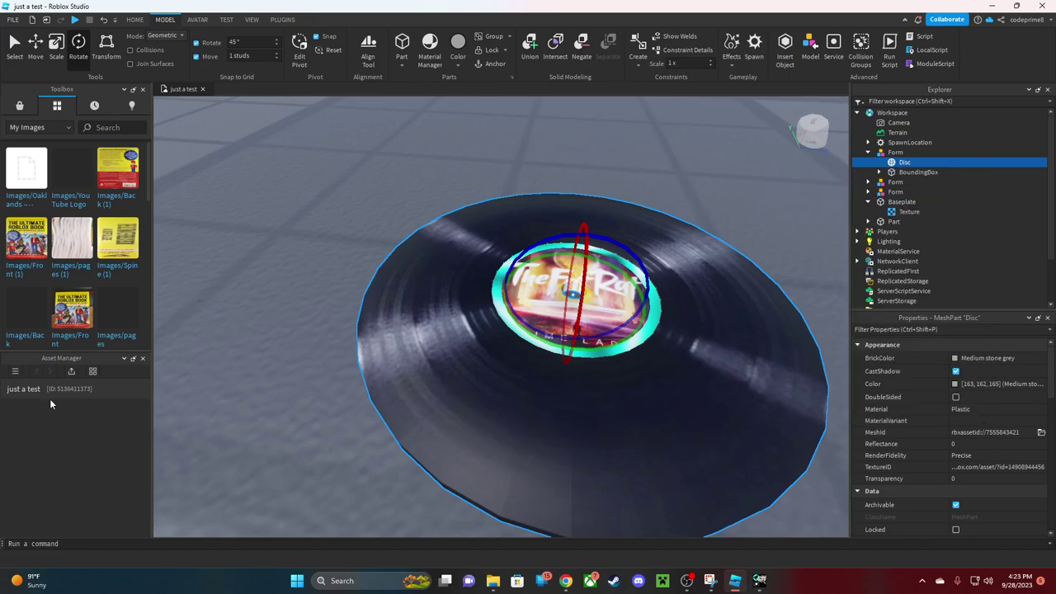
Bulk-import the image Oaklands - TheFatRat - Time Lapse2 from the Pictures folder into the project's assets
{"action": "left_click", "coordinate": [72, 372]}
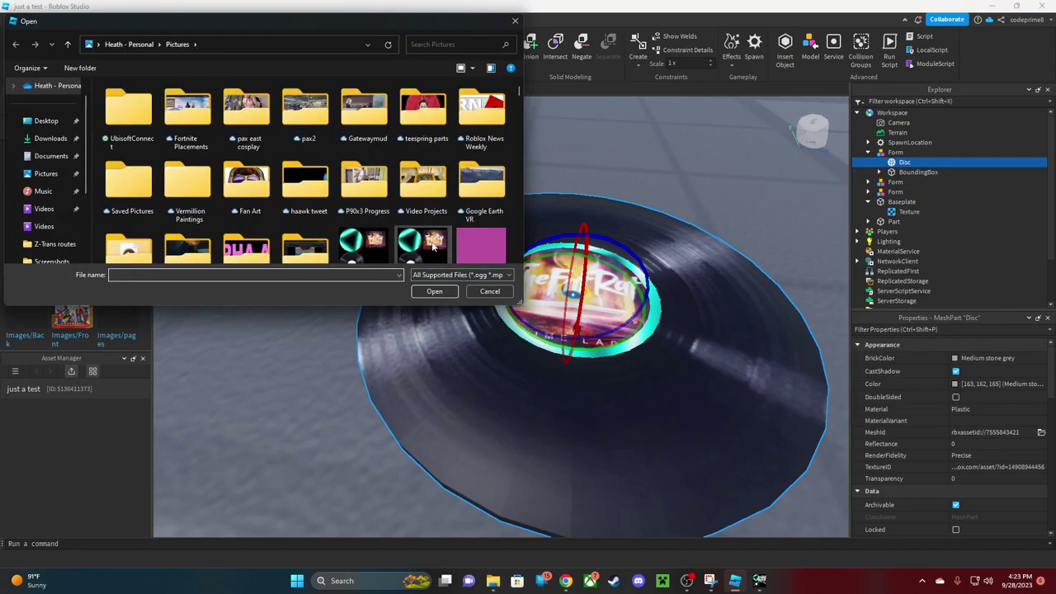
{"action": "left_click", "coordinate": [375, 249]}
{"action": "left_click", "coordinate": [434, 291]}
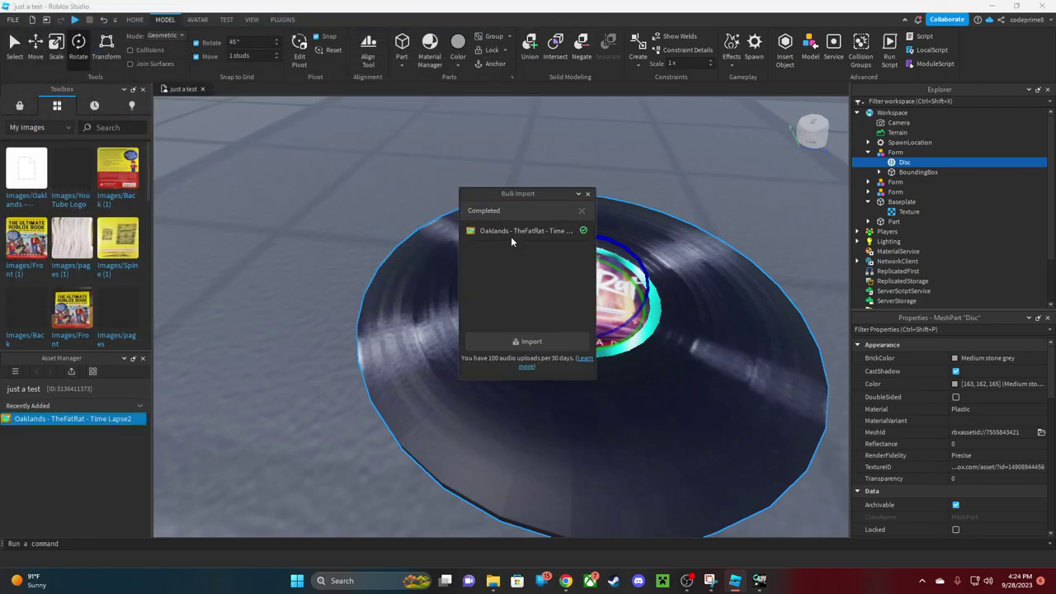
{"action": "left_click", "coordinate": [588, 193]}
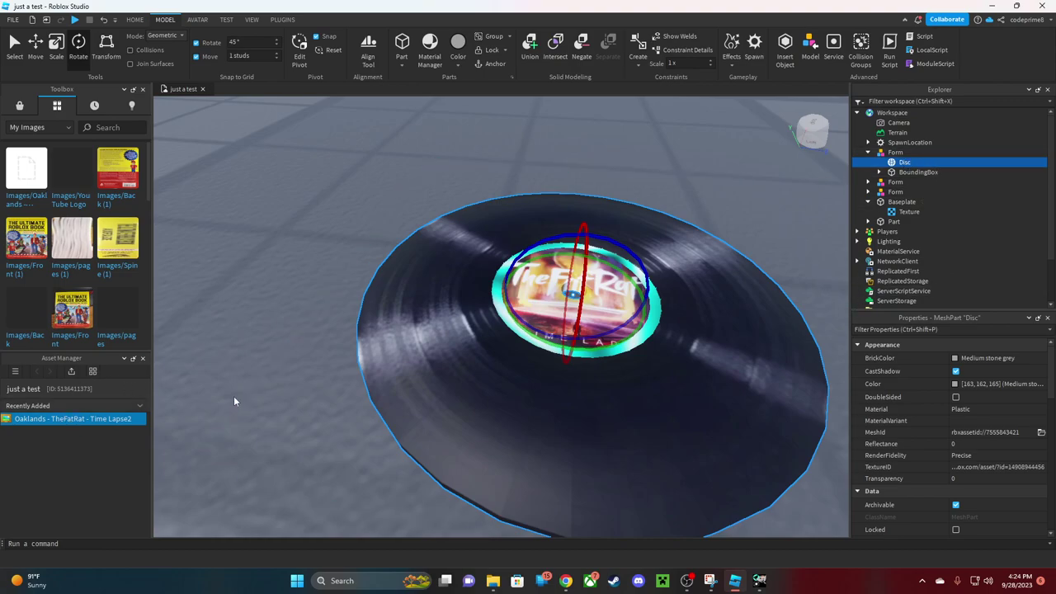
Copy the Texture asset ID from a temporary decal of Oaklands - TheFatRat - Time Lapse2 and delete that decal
{"action": "double_click", "coordinate": [57, 420]}
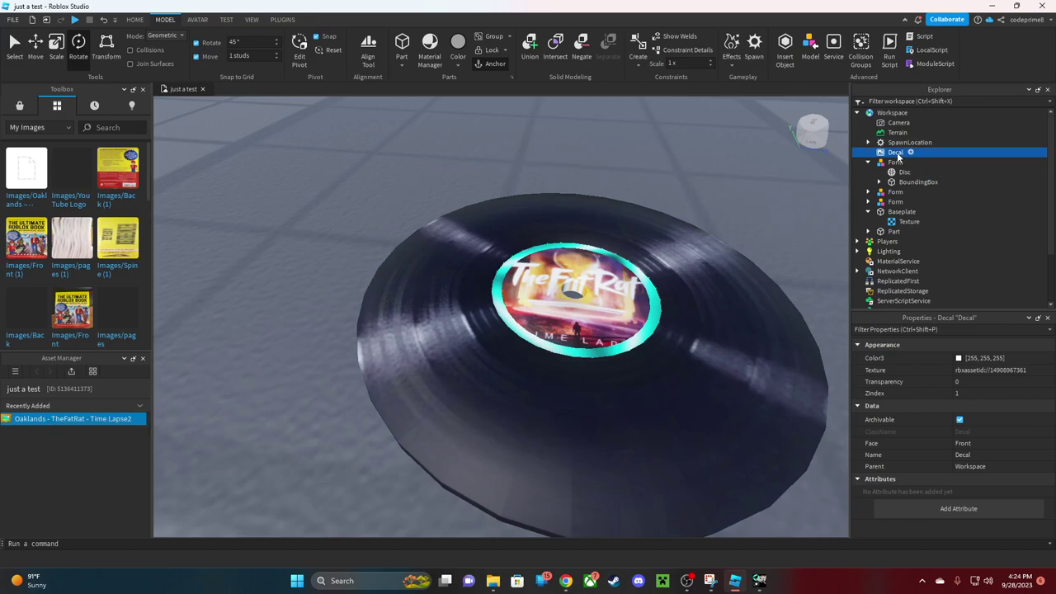
{"action": "left_click", "coordinate": [1001, 371]}
{"action": "key", "text": "ctrl+c"}
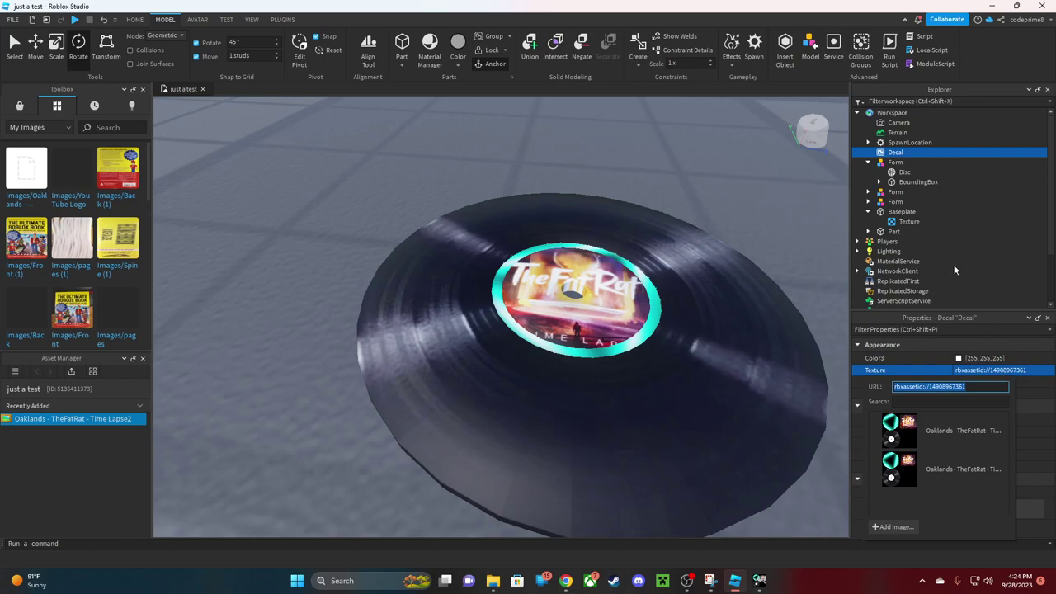
{"action": "left_click", "coordinate": [897, 153]}
{"action": "key", "text": "Delete"}
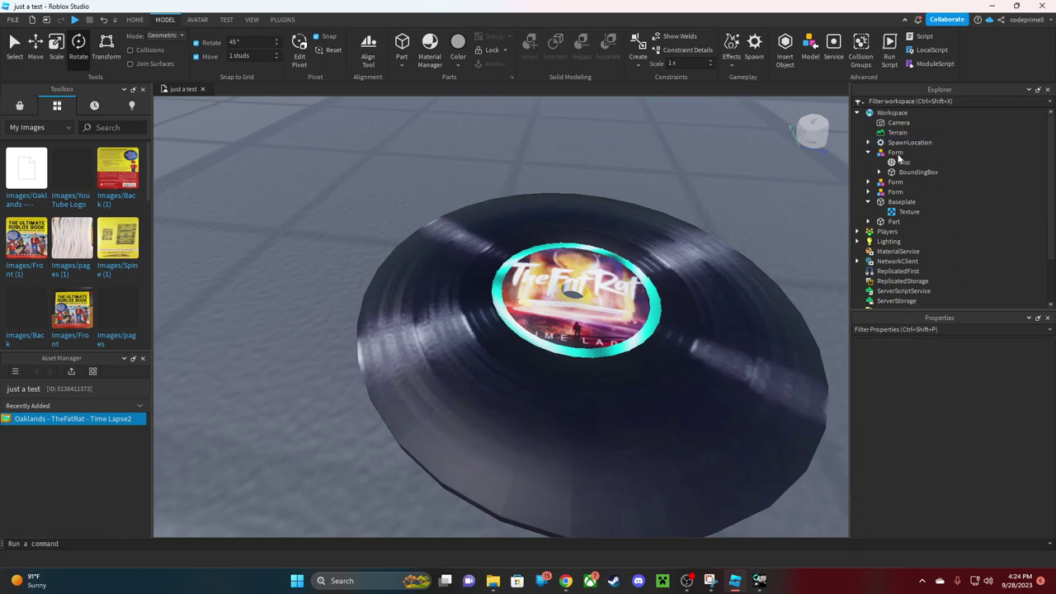
{"action": "left_click", "coordinate": [898, 159]}
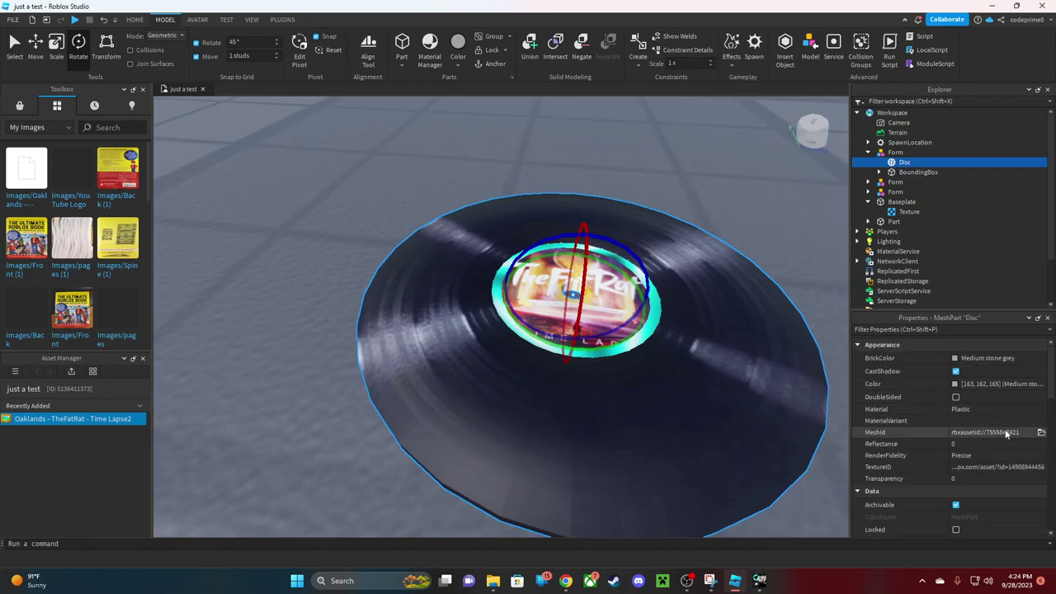
{"action": "left_click", "coordinate": [1006, 432]}
{"action": "left_click", "coordinate": [990, 467]}
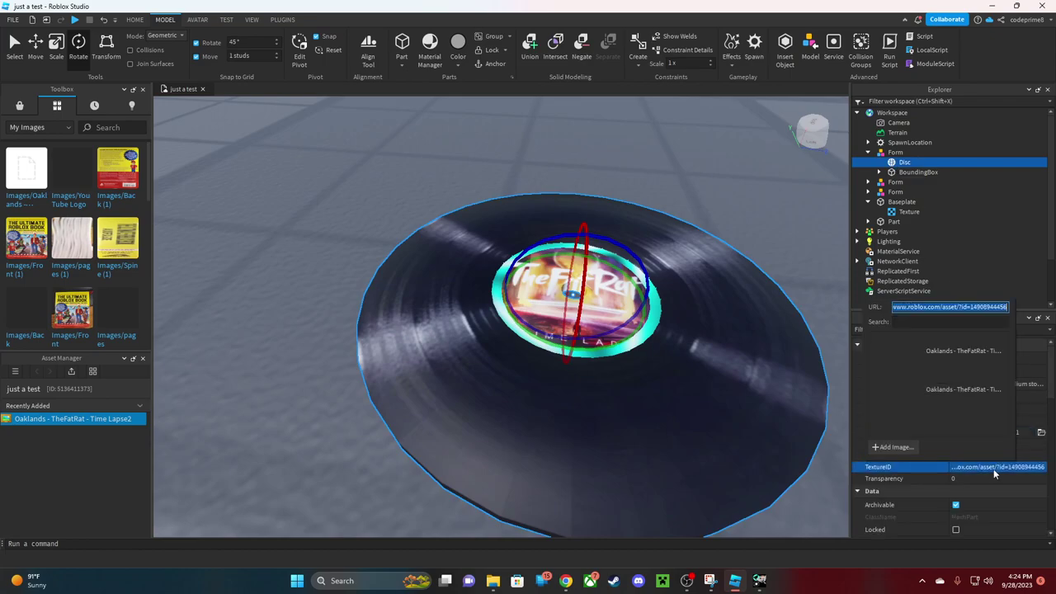
{"action": "key", "text": "ctrl+v"}
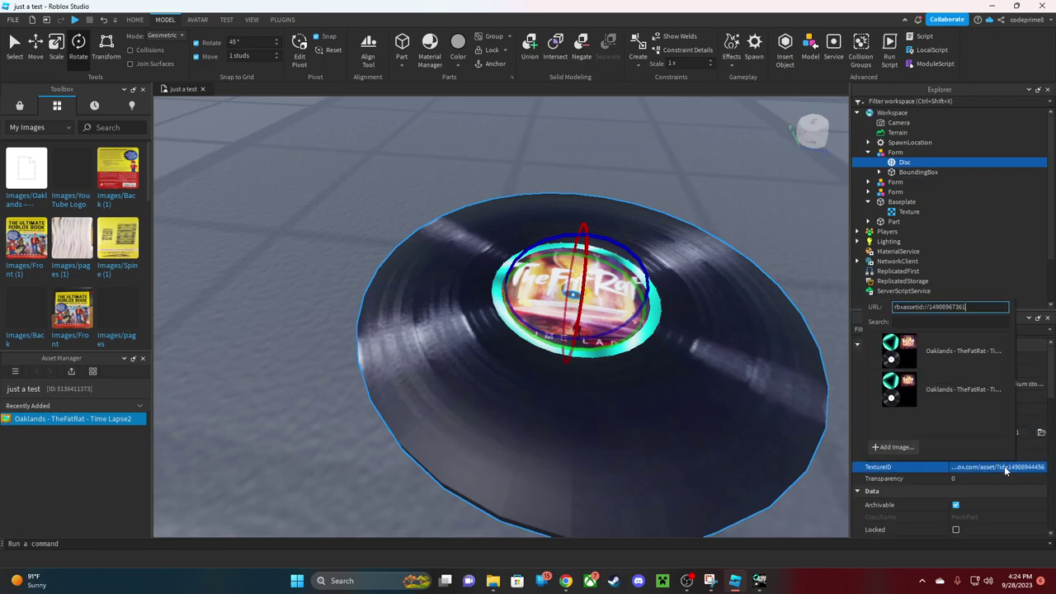
{"action": "key", "text": "Return"}
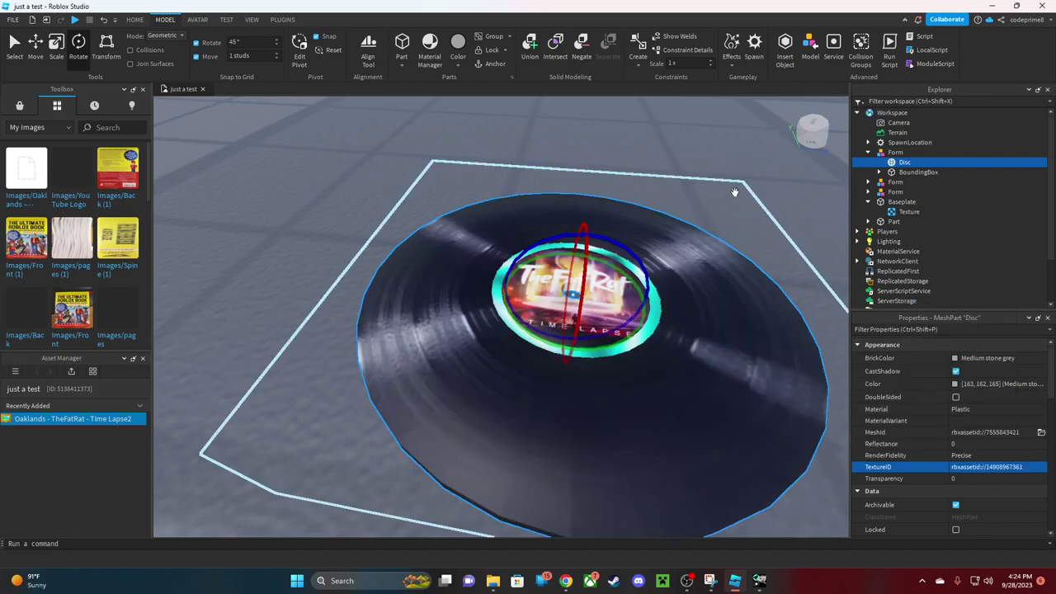
Inspect the record with its new label texture from a higher angle and from farther away
{"action": "right_click_drag", "start_coordinate": [676, 183], "coordinate": [812, 359]}
{"action": "left_click", "coordinate": [676, 379]}
{"action": "scroll", "coordinate": [556, 275], "scroll_direction": "down", "scroll_amount": 3}
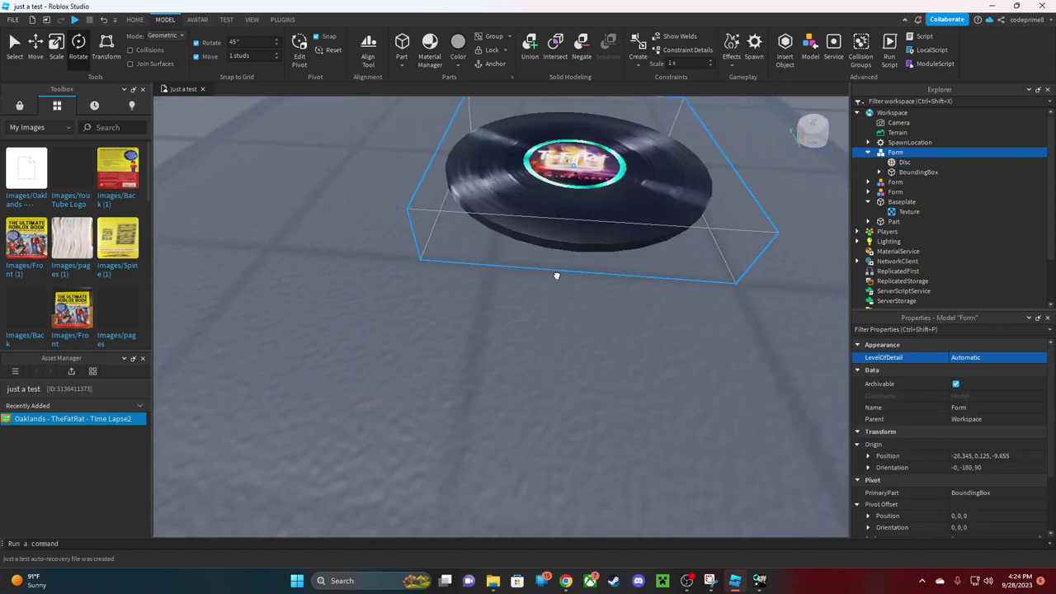
Export the Form record model to the Pictures folder as an OBJ file named Oaklands - TheFatRat - Time Lapse
{"action": "scroll", "coordinate": [576, 256], "scroll_direction": "up", "scroll_amount": 3}
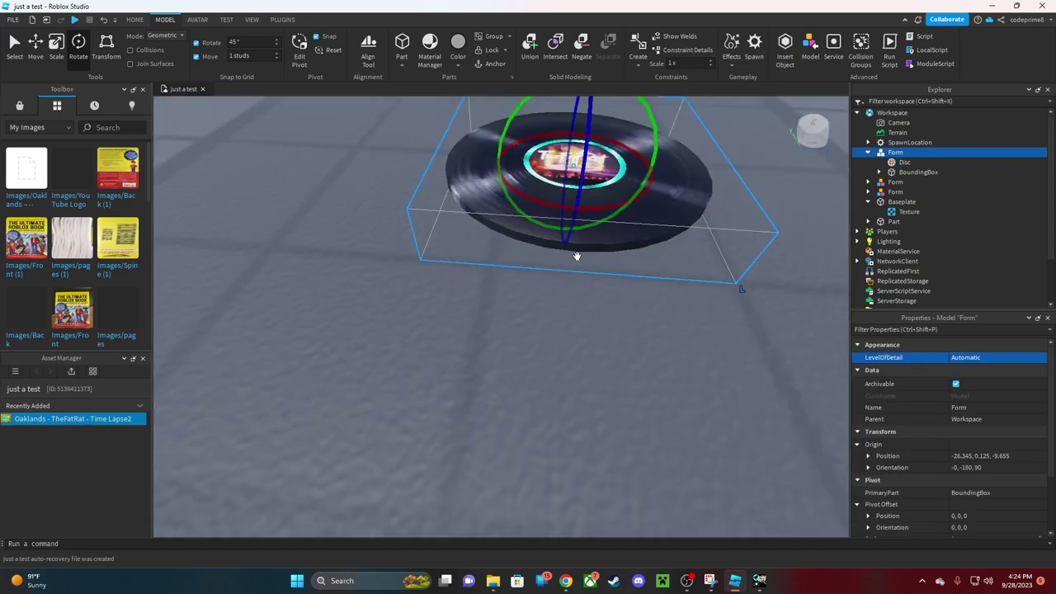
{"action": "right_click_drag", "start_coordinate": [576, 256], "coordinate": [582, 255]}
{"action": "scroll", "coordinate": [577, 259], "scroll_direction": "up", "scroll_amount": 3}
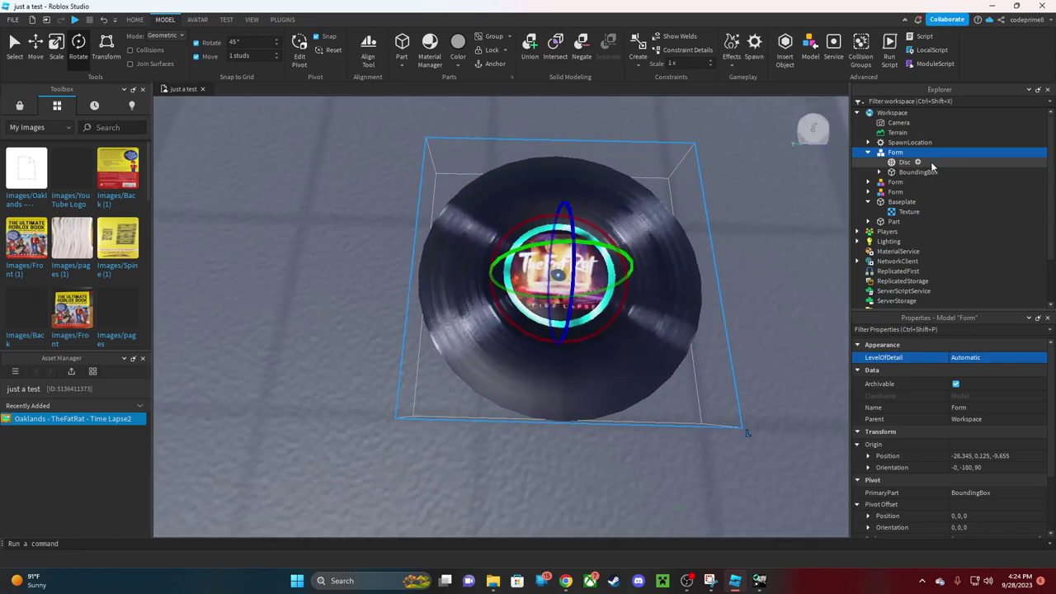
{"action": "right_click", "coordinate": [901, 154]}
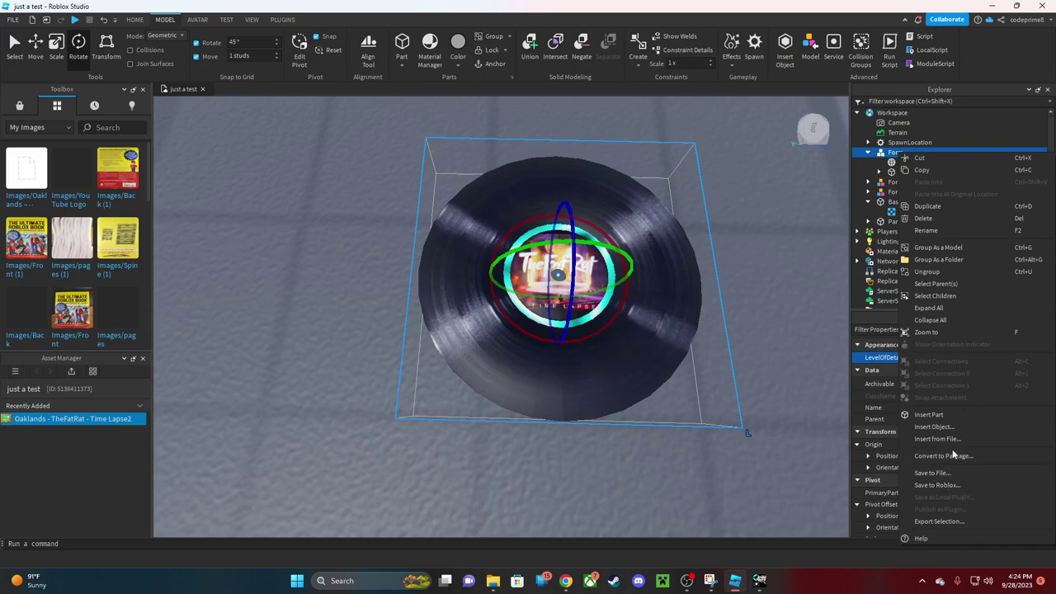
{"action": "left_click", "coordinate": [941, 520]}
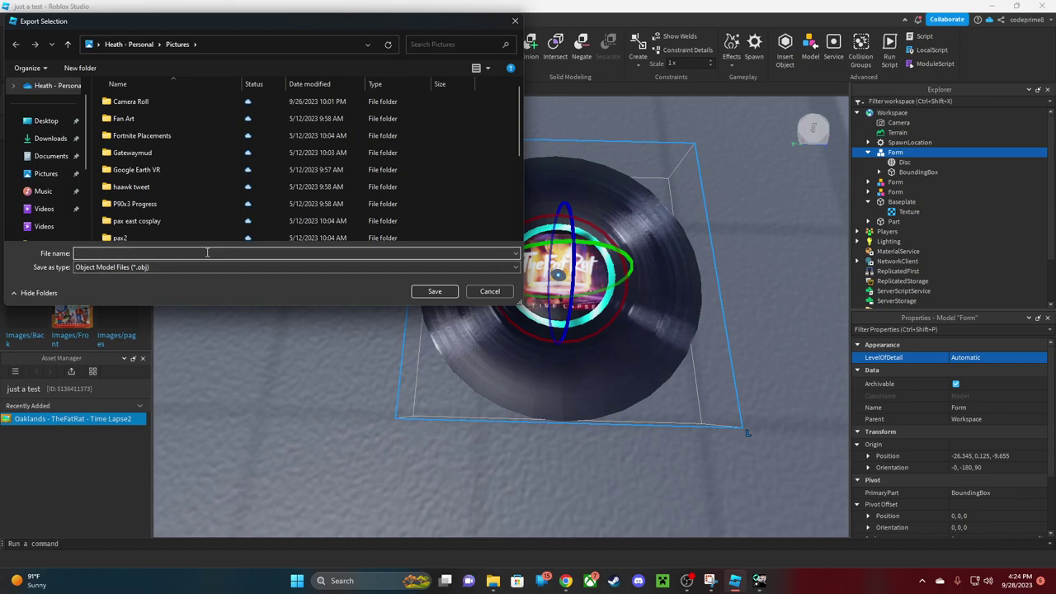
{"action": "type", "text": "Oakland"}
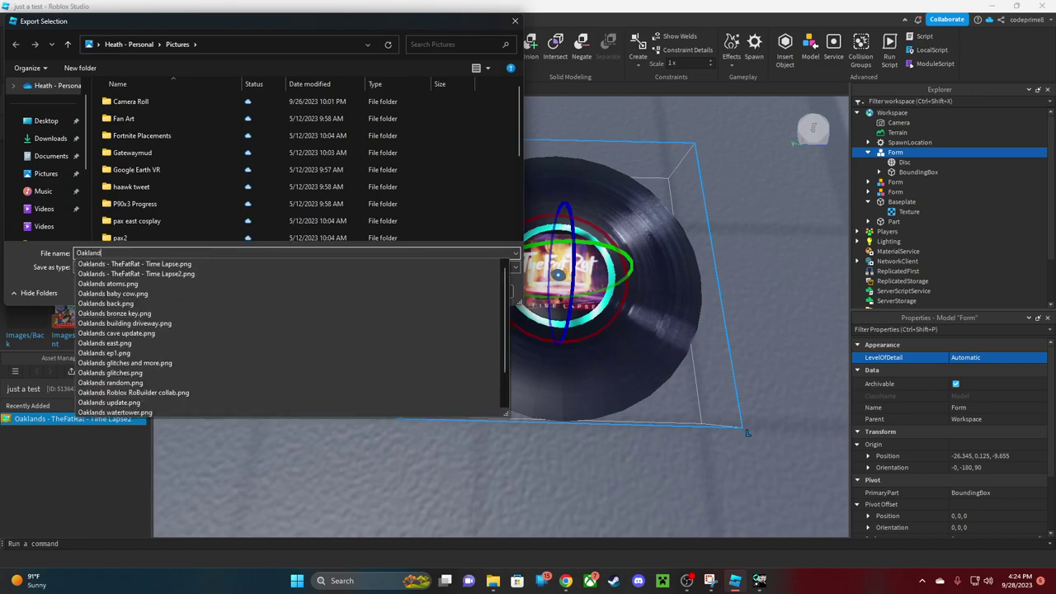
{"action": "type", "text": "s - TheFatRat"}
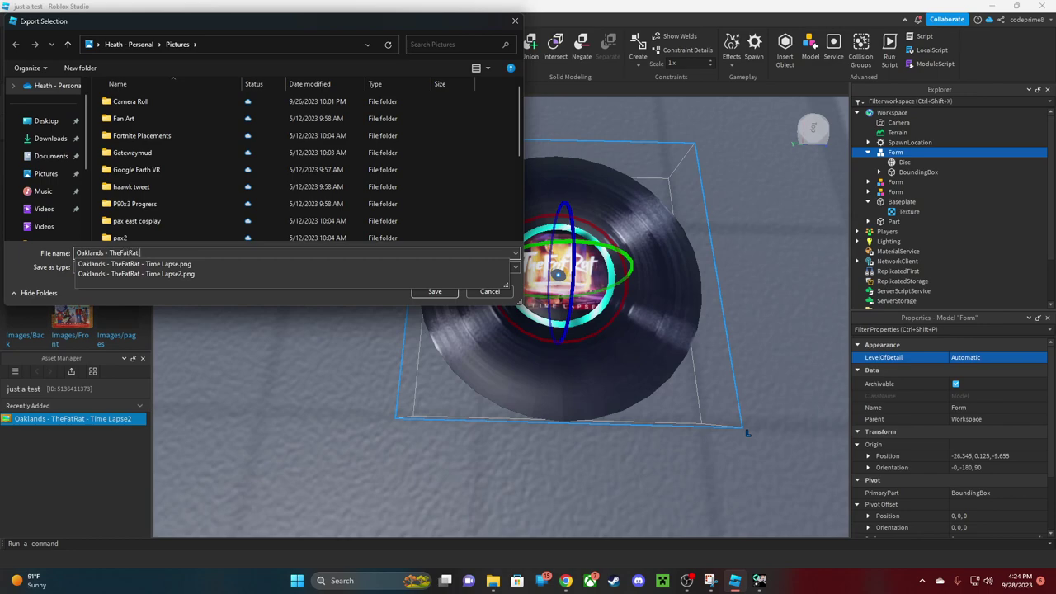
{"action": "type", "text": " - Time Lapse"}
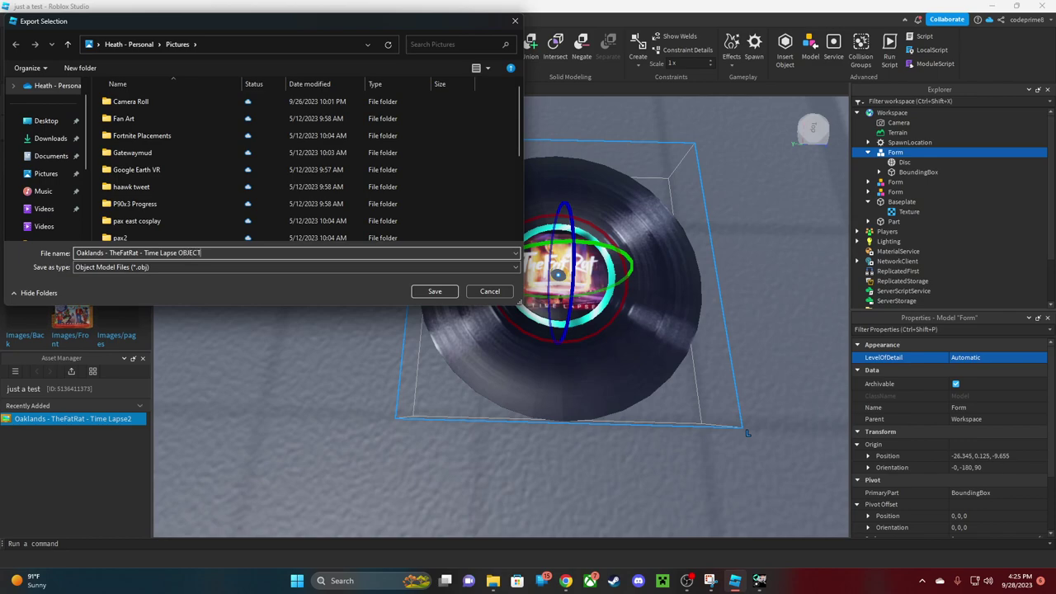
{"action": "key", "text": "BackSpace"}
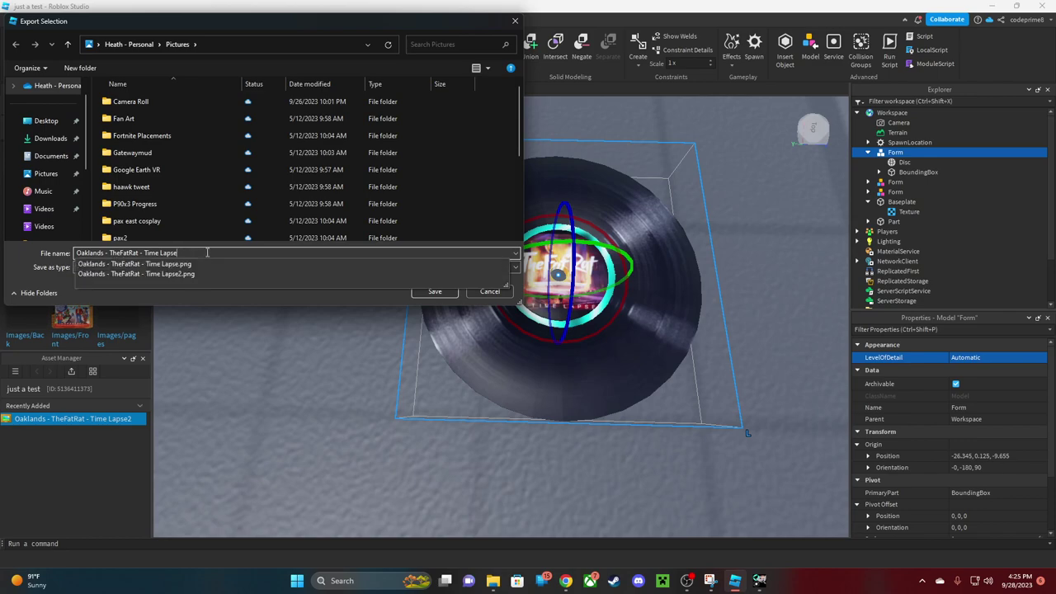
{"action": "key", "text": "Return"}
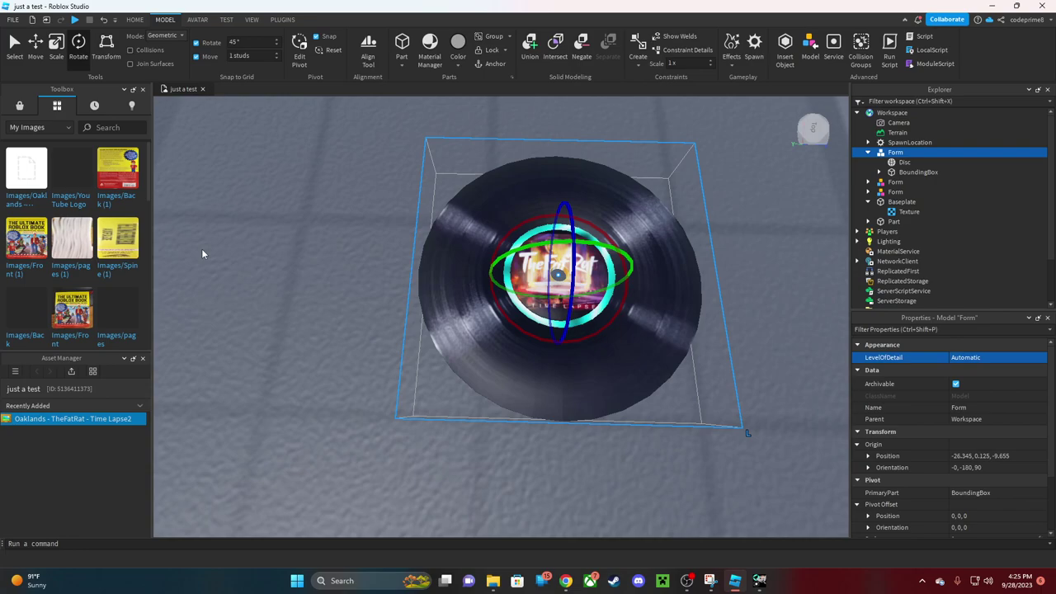
Start saving the Form model to Roblox as an asset titled TheFatRat - Oaklands - Time Lapse
{"action": "right_click", "coordinate": [901, 156]}
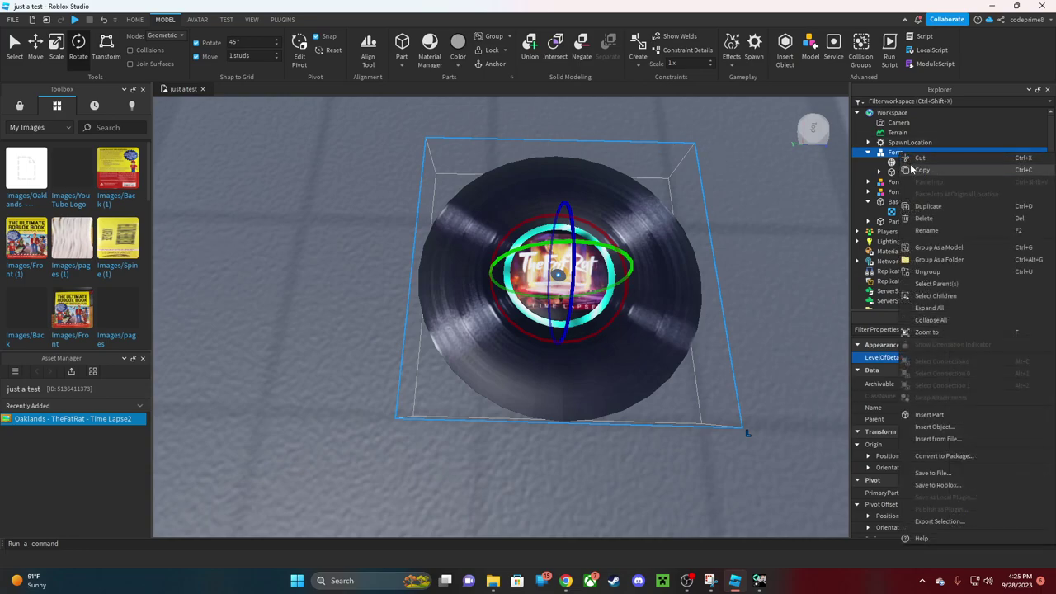
{"action": "left_click", "coordinate": [956, 484]}
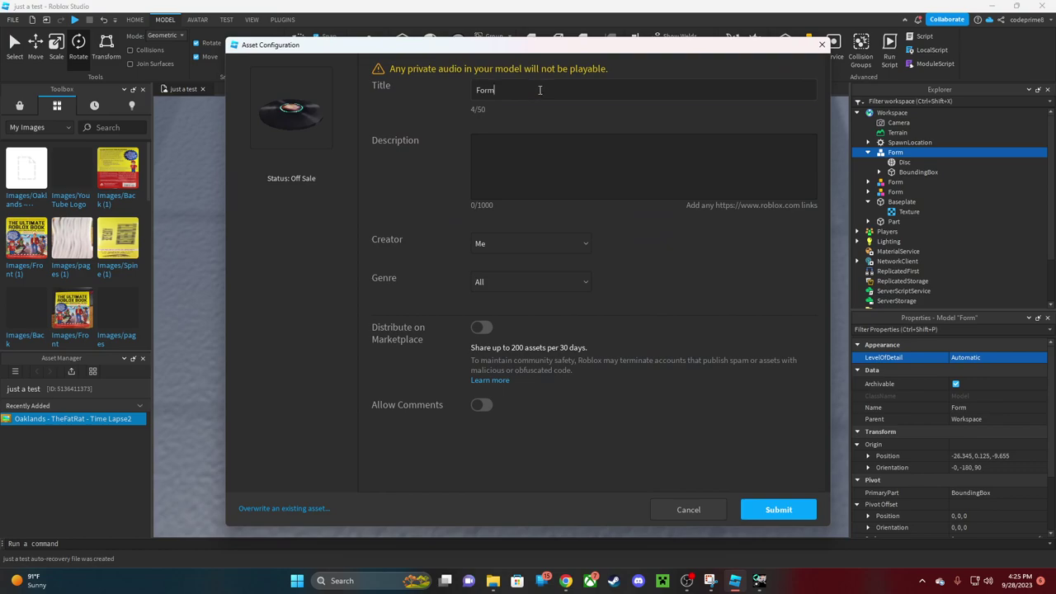
{"action": "type", "text": "The Fat"}
{"action": "key", "text": "BackSpace"}
{"action": "key", "text": "BackSpace"}
{"action": "key", "text": "BackSpace"}
{"action": "key", "text": "BackSpace"}
{"action": "type", "text": "FatRat - Oak"}
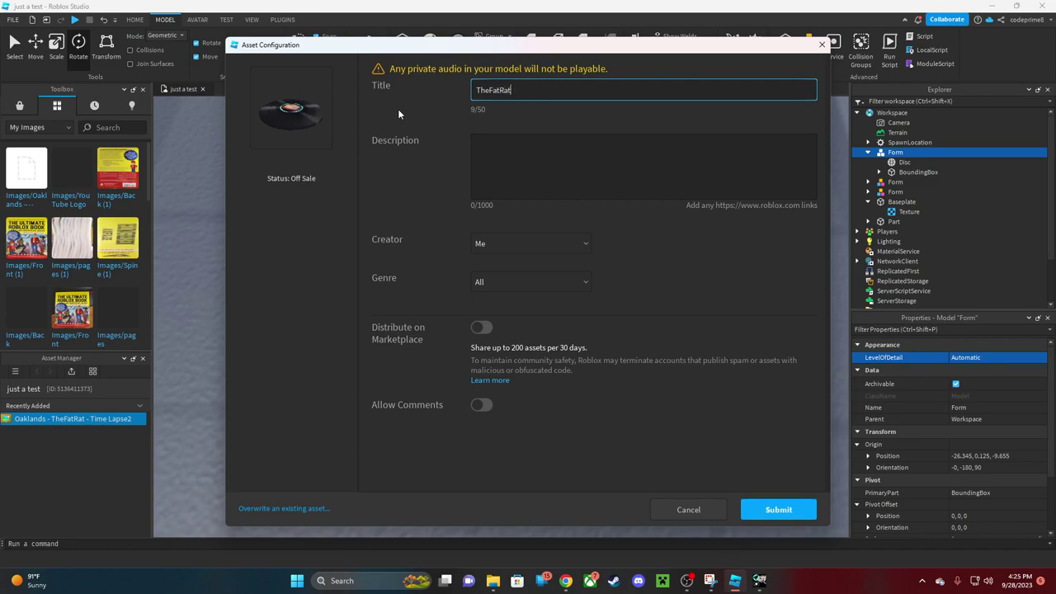
{"action": "type", "text": "lands - Timela"}
{"action": "key", "text": "alt+Tab"}
{"action": "key", "text": "alt+Tab"}
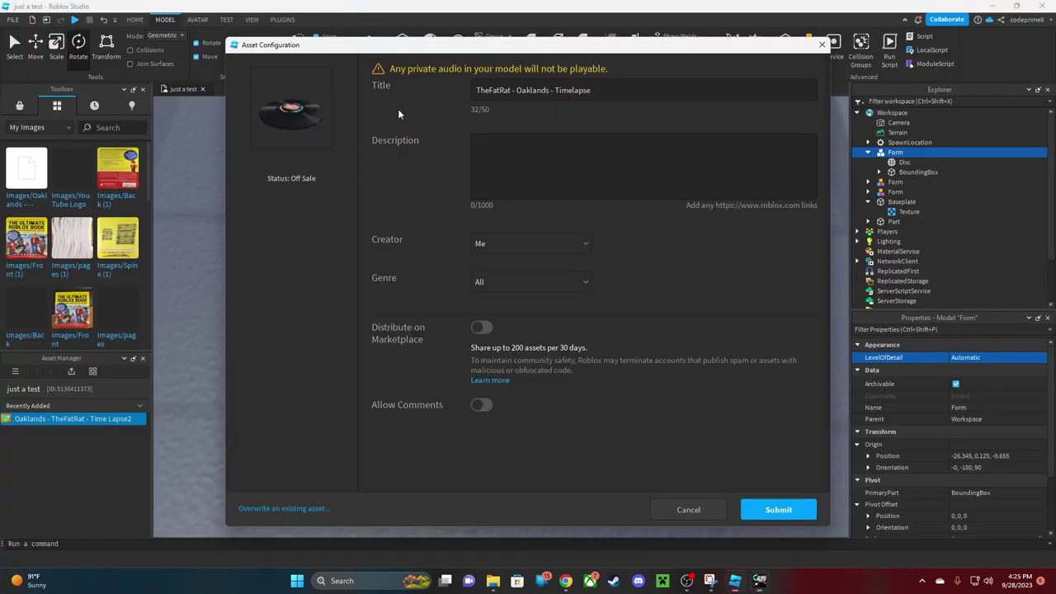
{"action": "left_click", "coordinate": [555, 91]}
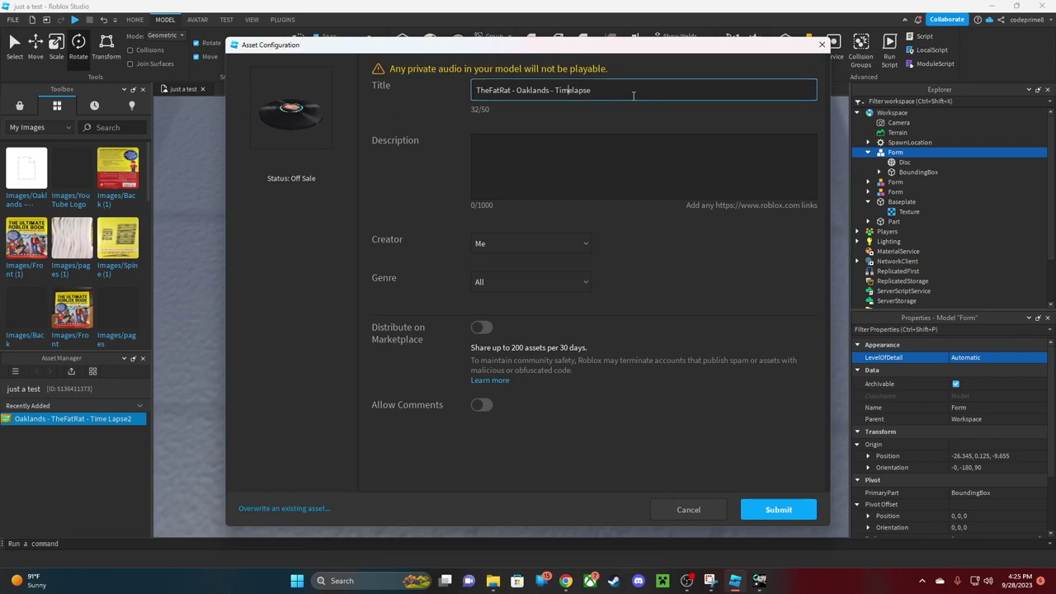
{"action": "key", "text": "Delete"}
{"action": "type", "text": "L"}
Describe the asset as the creator's outro song, "now avaiable inside Oaklands!", leaving out the words "for free"
{"action": "left_click", "coordinate": [517, 156]}
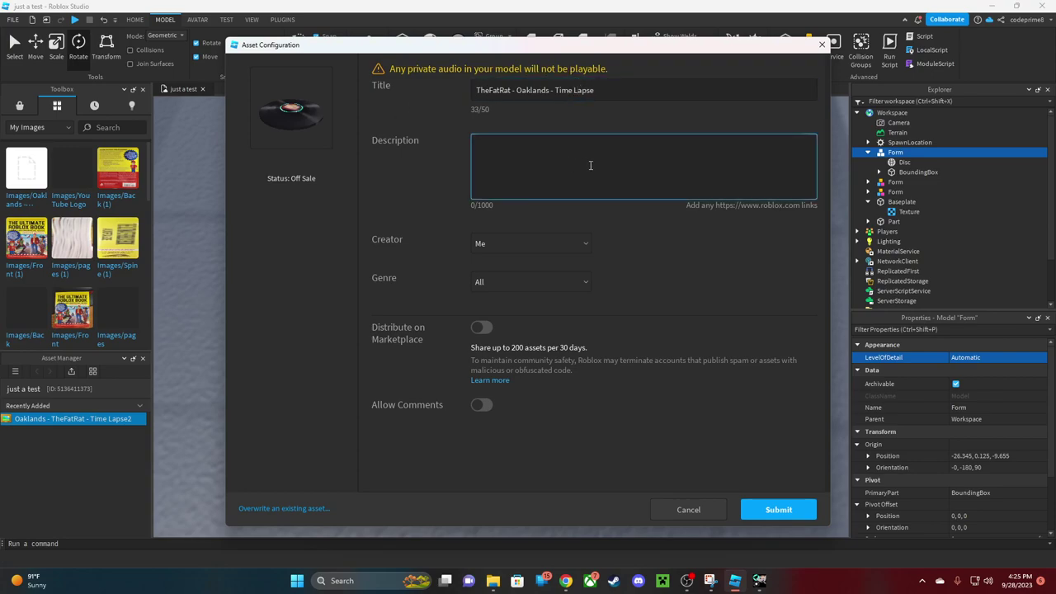
{"action": "type", "text": "CodePrime8's outro song, now avaiable for free inside Oaklands!"}
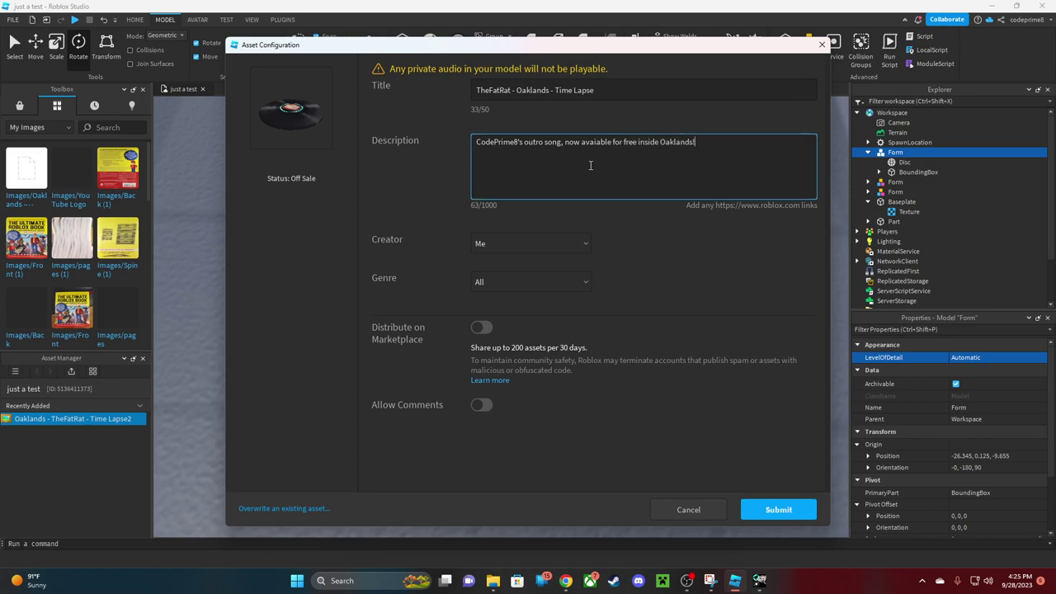
{"action": "double_click", "coordinate": [630, 142]}
{"action": "key", "text": "BackSpace"}
{"action": "key", "text": "BackSpace"}
{"action": "key", "text": "BackSpace"}
{"action": "key", "text": "BackSpace"}
{"action": "key", "text": "BackSpace"}
{"action": "key", "text": "BackSpace"}
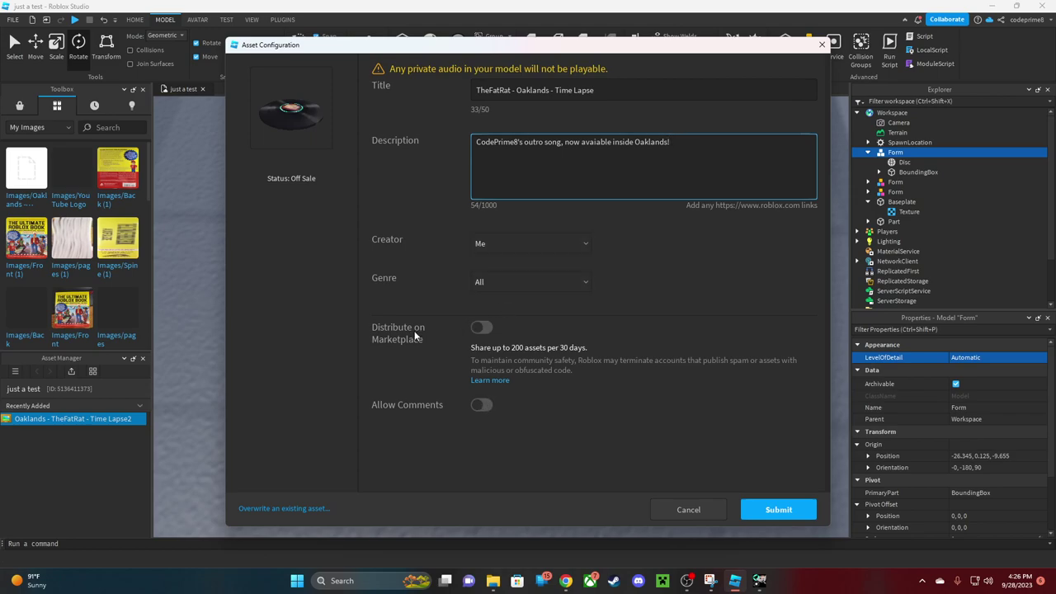
Submit the asset to Roblox with Distribute on Marketplace turned off
{"action": "left_click", "coordinate": [482, 329]}
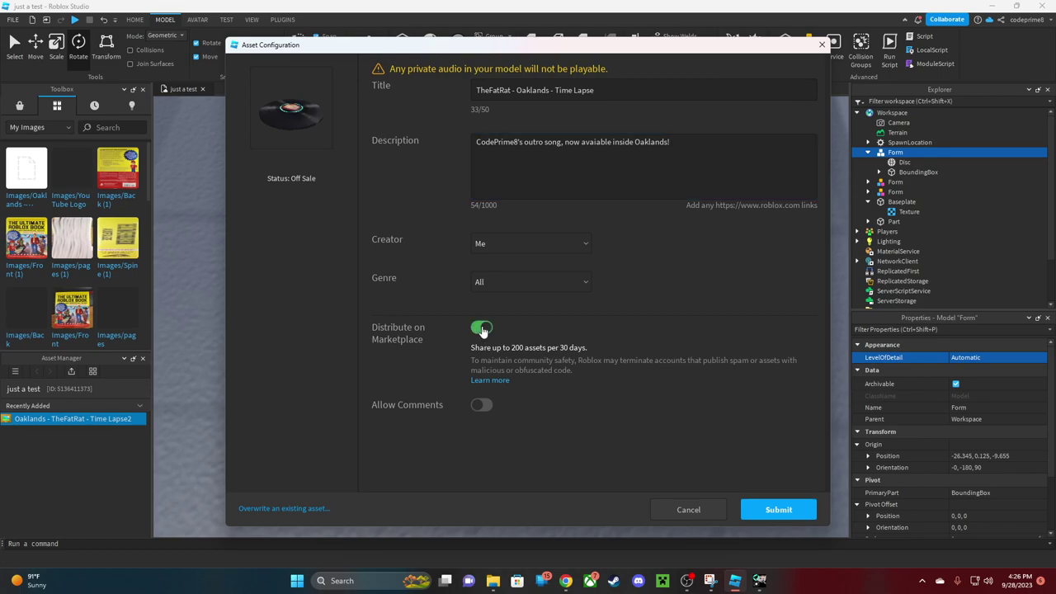
{"action": "left_click", "coordinate": [483, 329]}
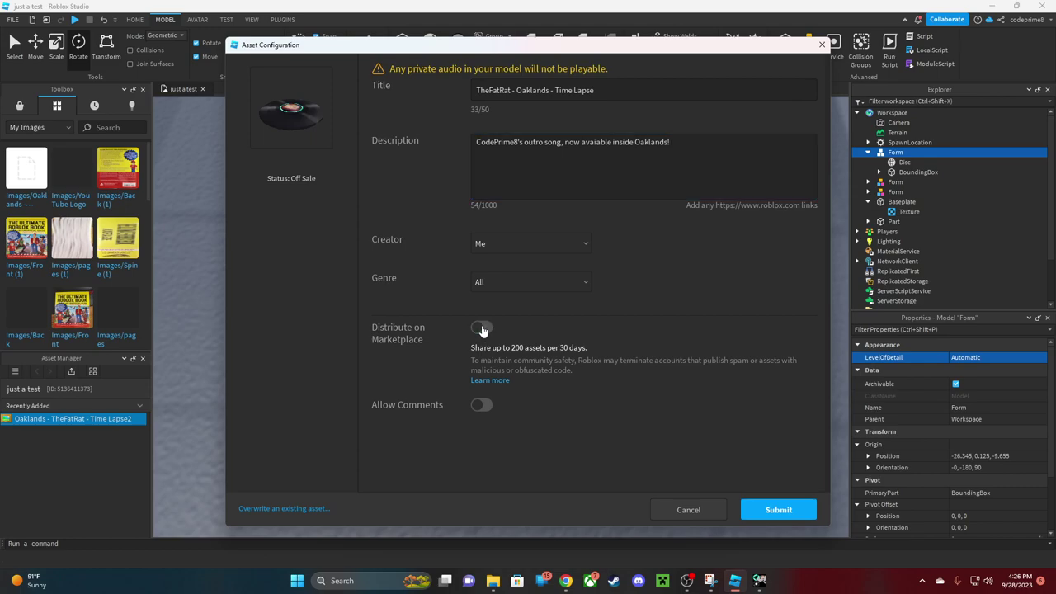
{"action": "left_click", "coordinate": [788, 511]}
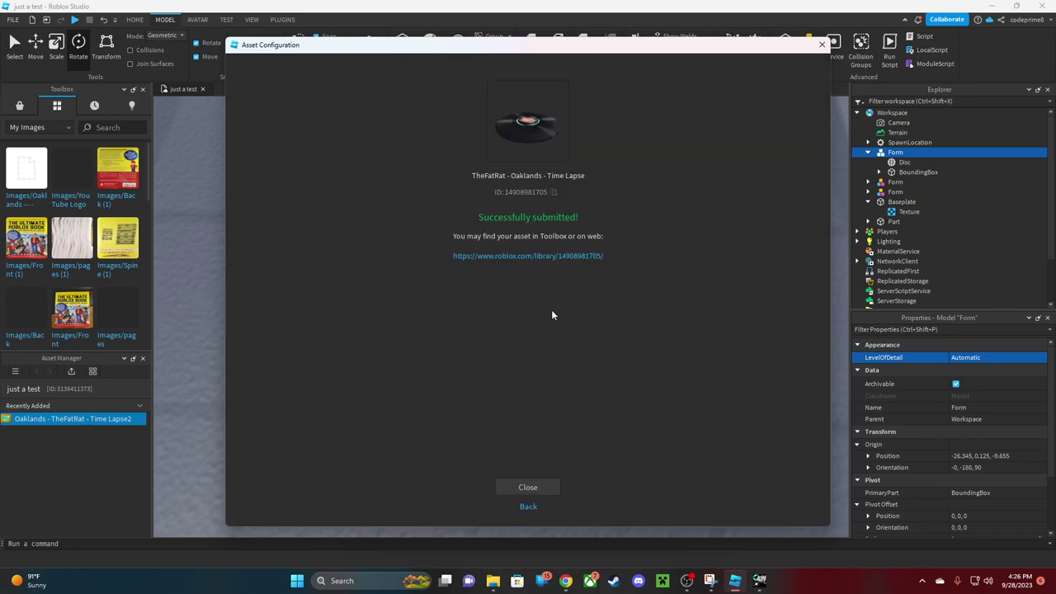
Open the submitted model's Roblox library page in the browser, dismiss the account protection notice and copy the page's URL
{"action": "left_click", "coordinate": [532, 256]}
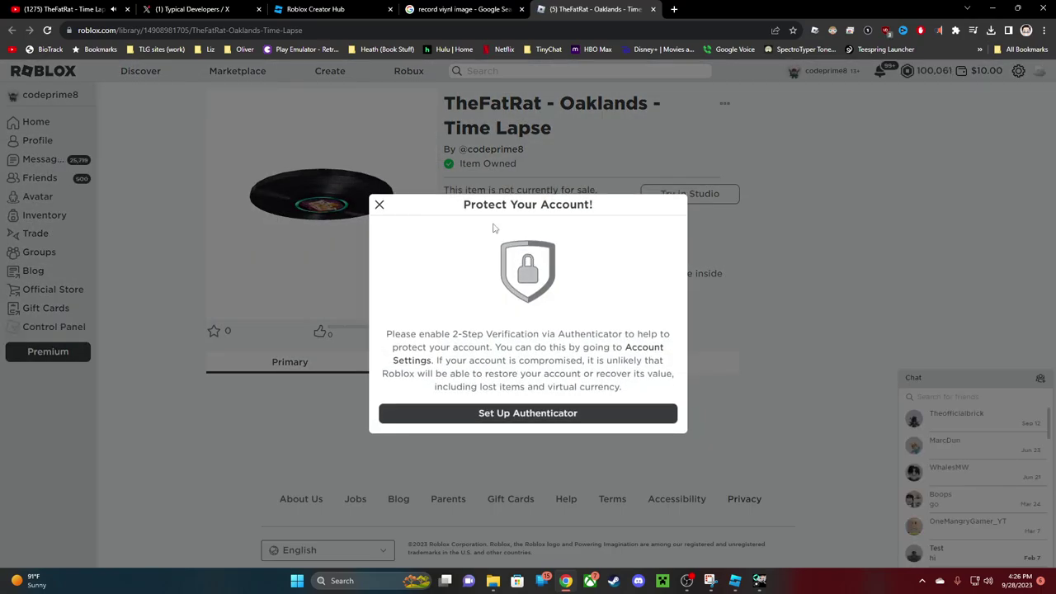
{"action": "left_click", "coordinate": [380, 205]}
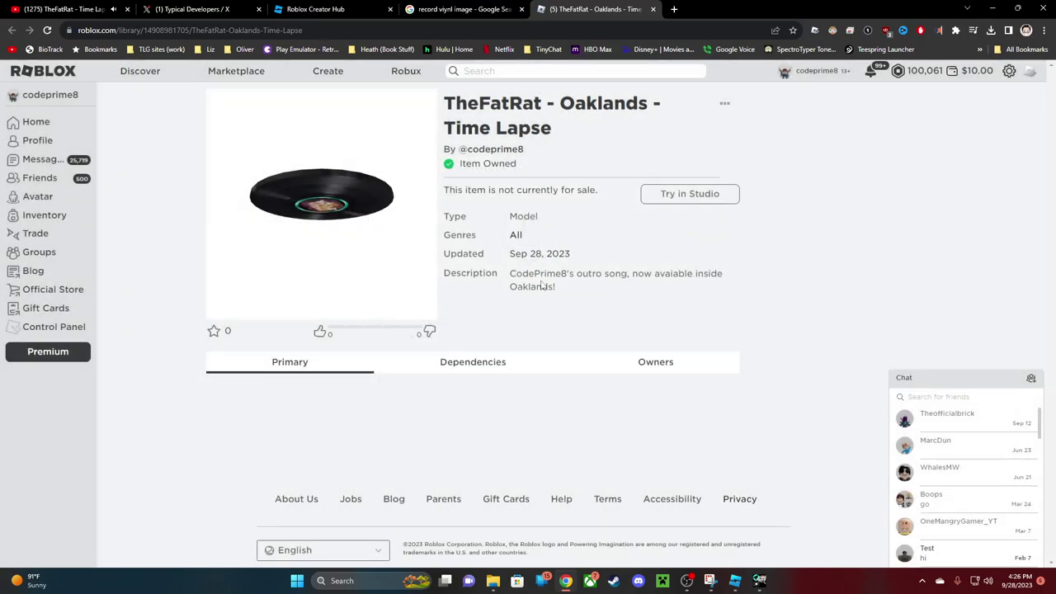
{"action": "right_click", "coordinate": [156, 31]}
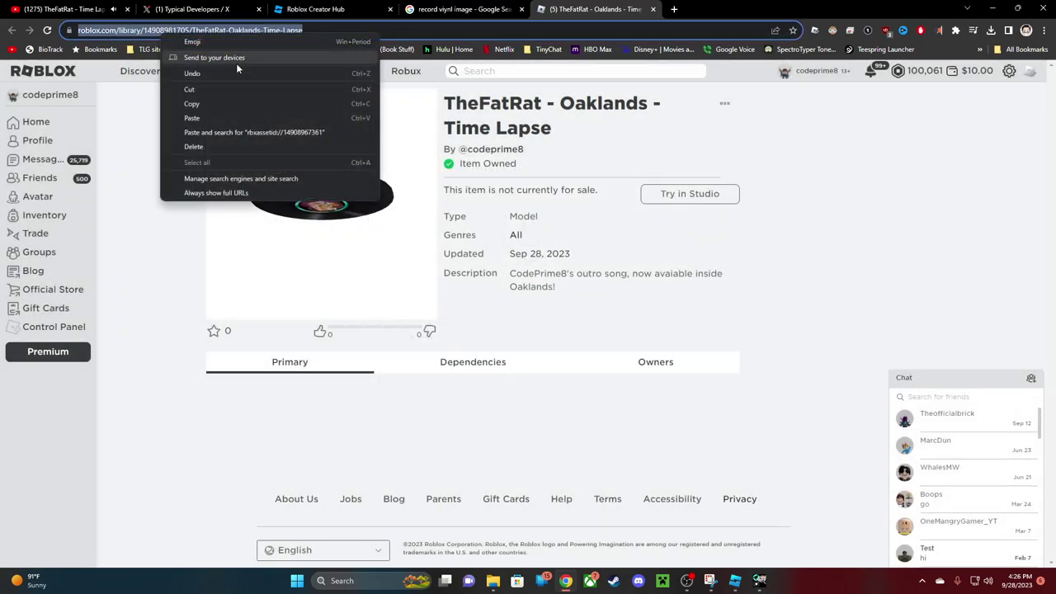
{"action": "left_click", "coordinate": [204, 106]}
Send "psst." and the copied Roblox library link to the Typical Developers group chat on X
{"action": "left_click", "coordinate": [198, 9]}
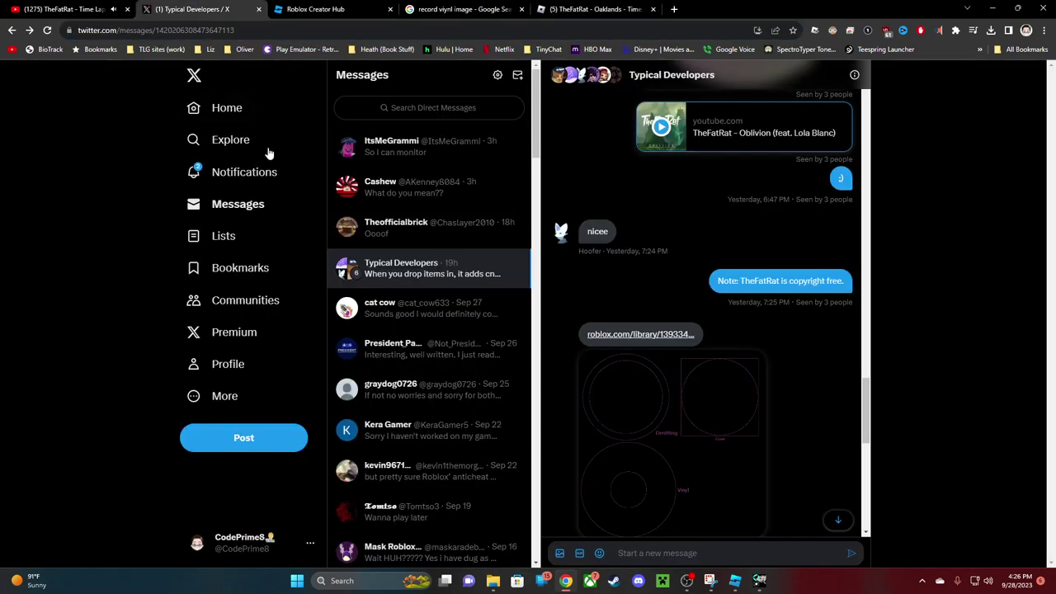
{"action": "left_click", "coordinate": [683, 552]}
{"action": "type", "text": "psst."}
{"action": "key", "text": "Return"}
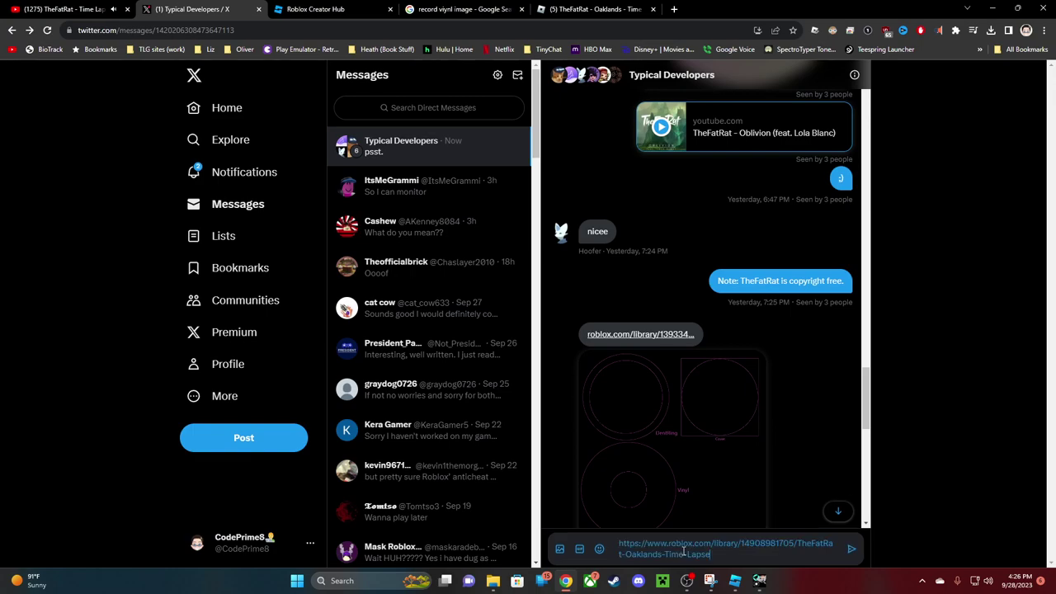
{"action": "key", "text": "ctrl+v"}
{"action": "key", "text": "Return"}
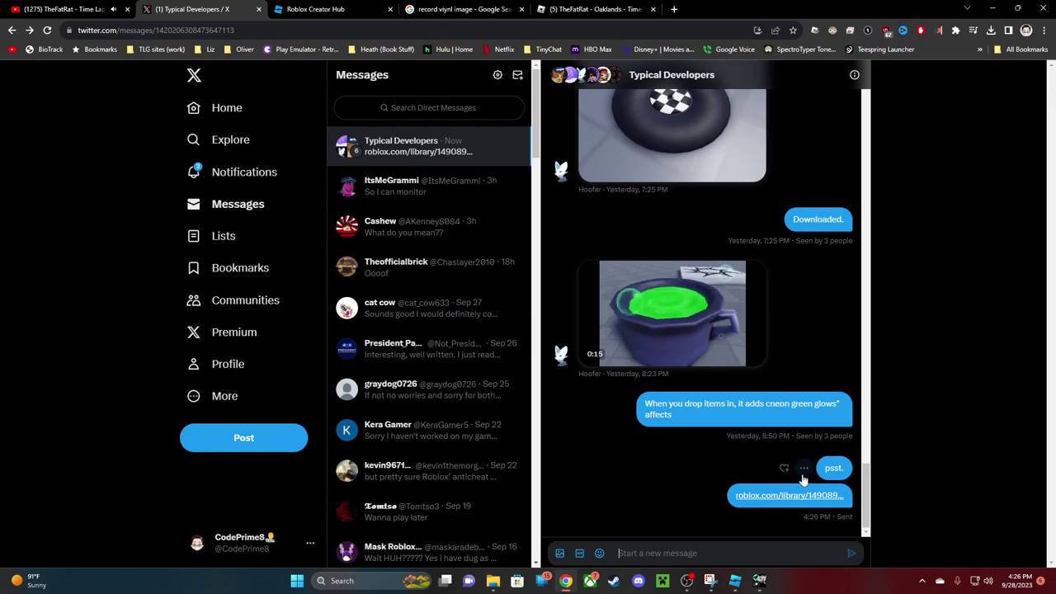
Switch to Roblox Studio, close the asset configuration and take a screenshot of the record without the rotation handles
{"action": "key", "text": "alt+Tab"}
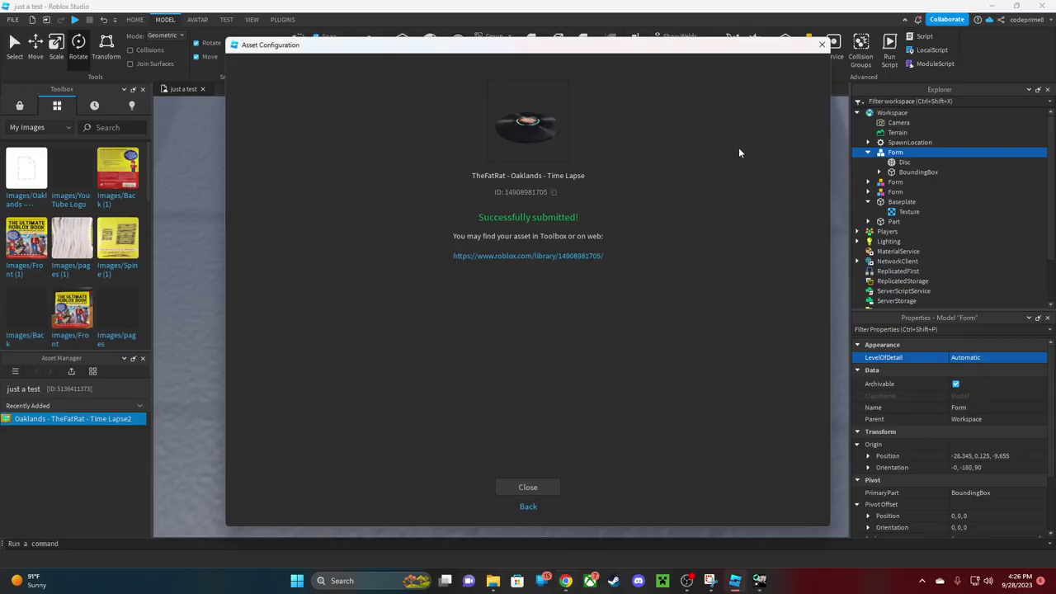
{"action": "left_click", "coordinate": [822, 45]}
{"action": "right_click_drag", "start_coordinate": [726, 145], "coordinate": [648, 259]}
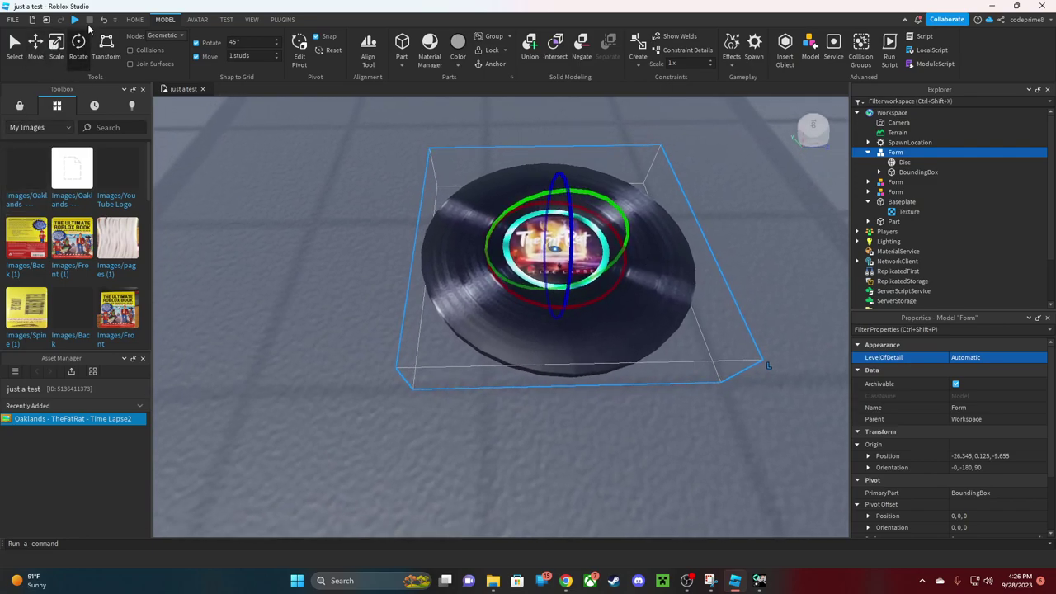
{"action": "left_click", "coordinate": [136, 20]}
{"action": "left_click", "coordinate": [148, 51]}
{"action": "right_click_drag", "start_coordinate": [672, 257], "coordinate": [672, 261]}
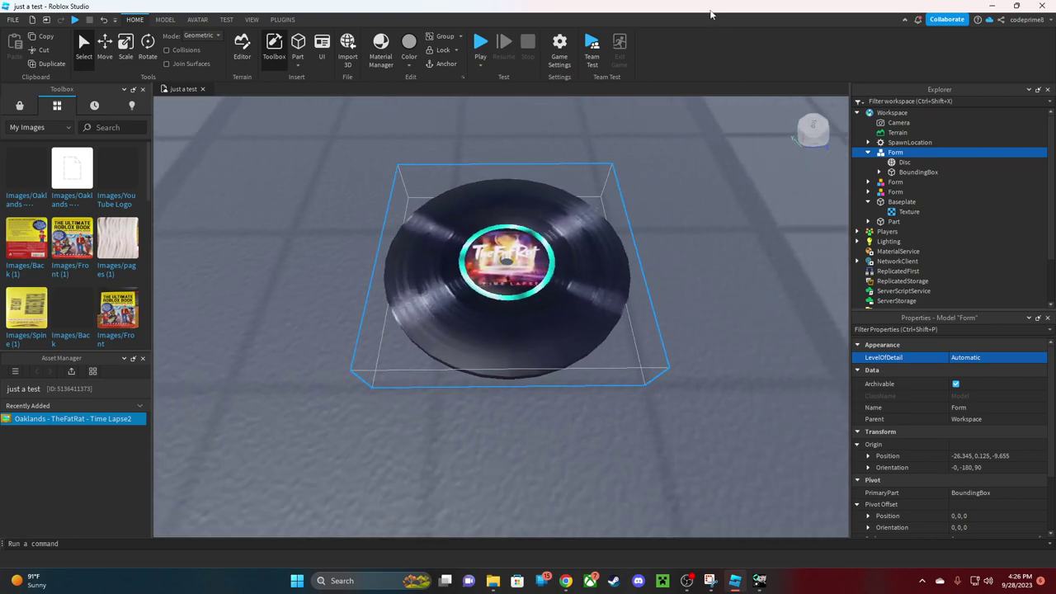
{"action": "key", "text": "Print"}
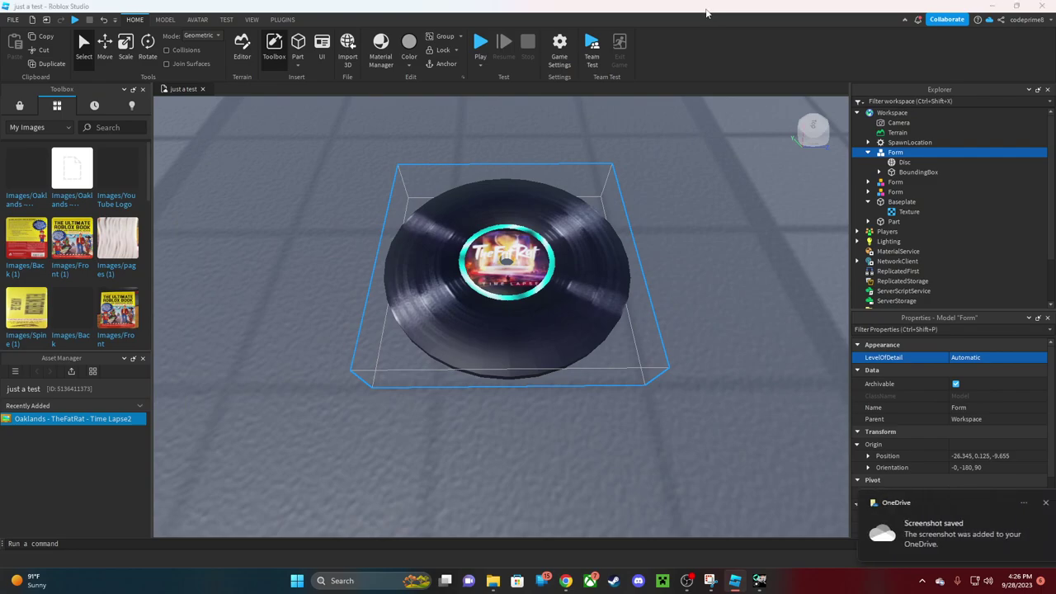
Switch to the browser and send the record screenshot to the Typical Developers group chat
{"action": "key", "text": "alt+Tab"}
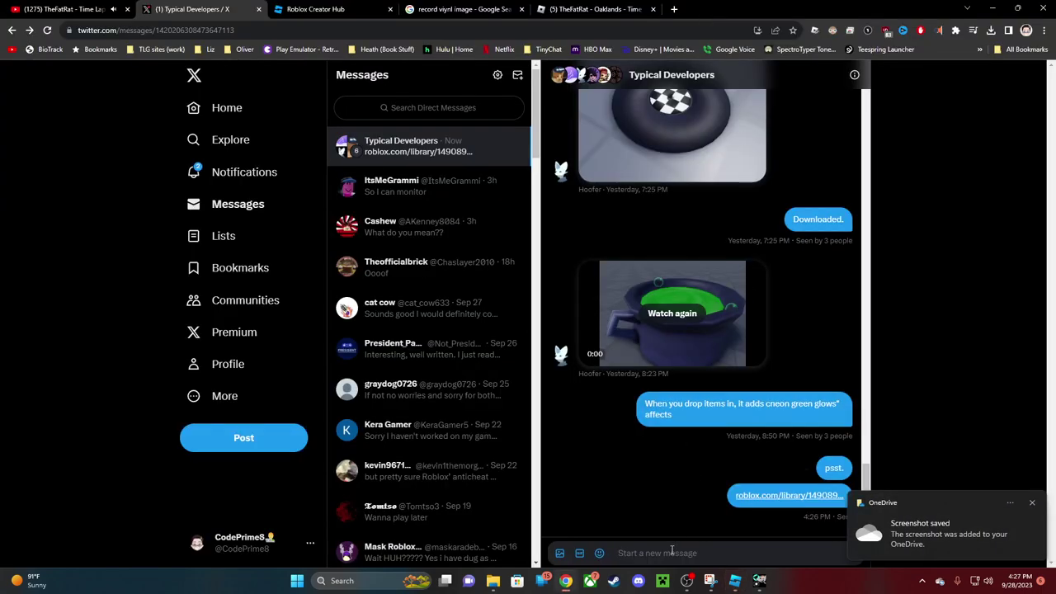
{"action": "key", "text": "ctrl+v"}
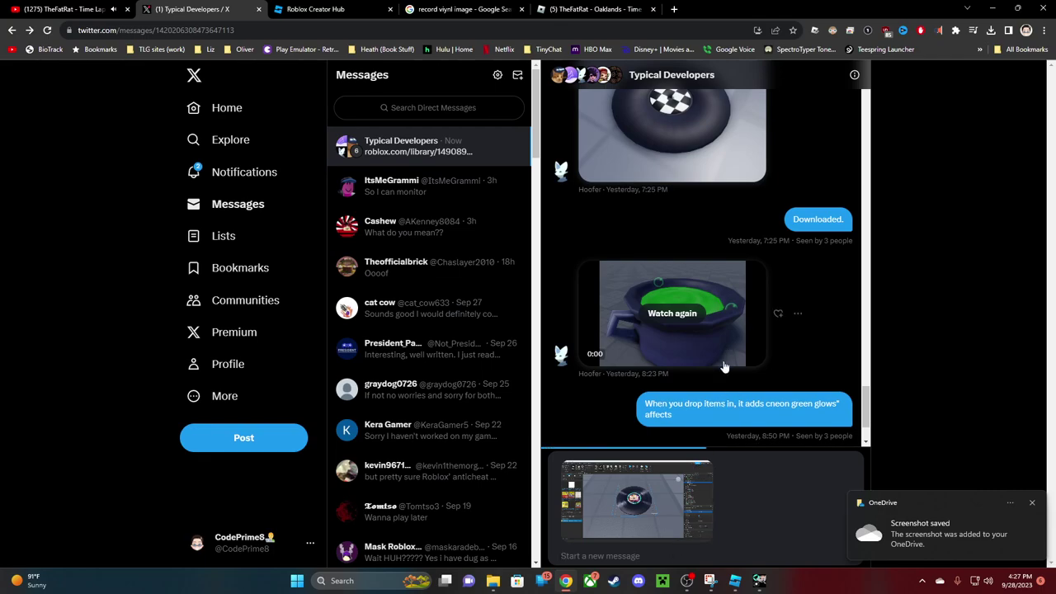
{"action": "key", "text": "Return"}
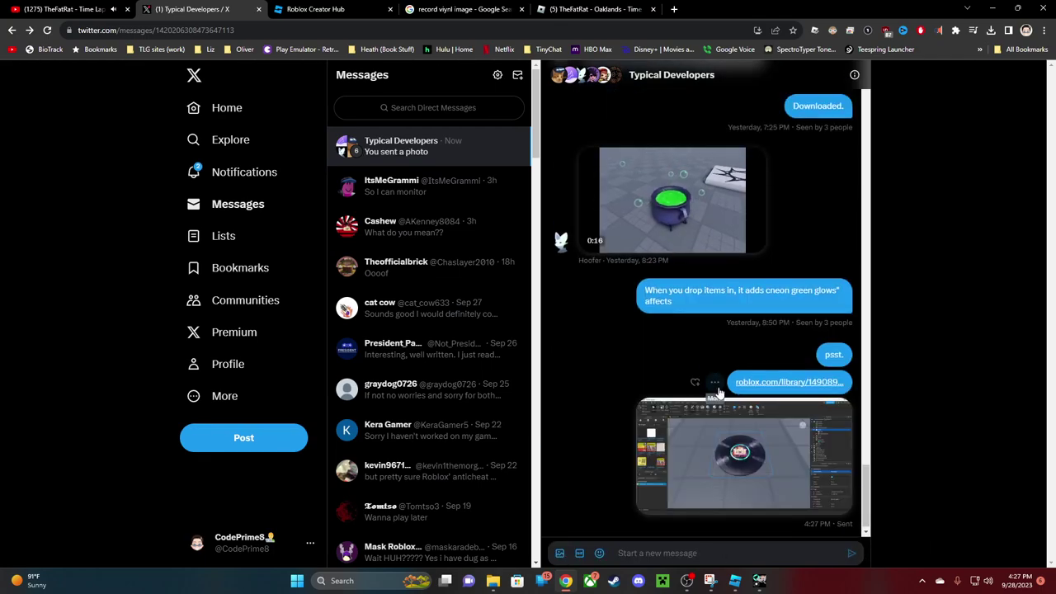
Copy the URL of the TheFatRat - Time Lapse video on YouTube
{"action": "left_click", "coordinate": [582, 9]}
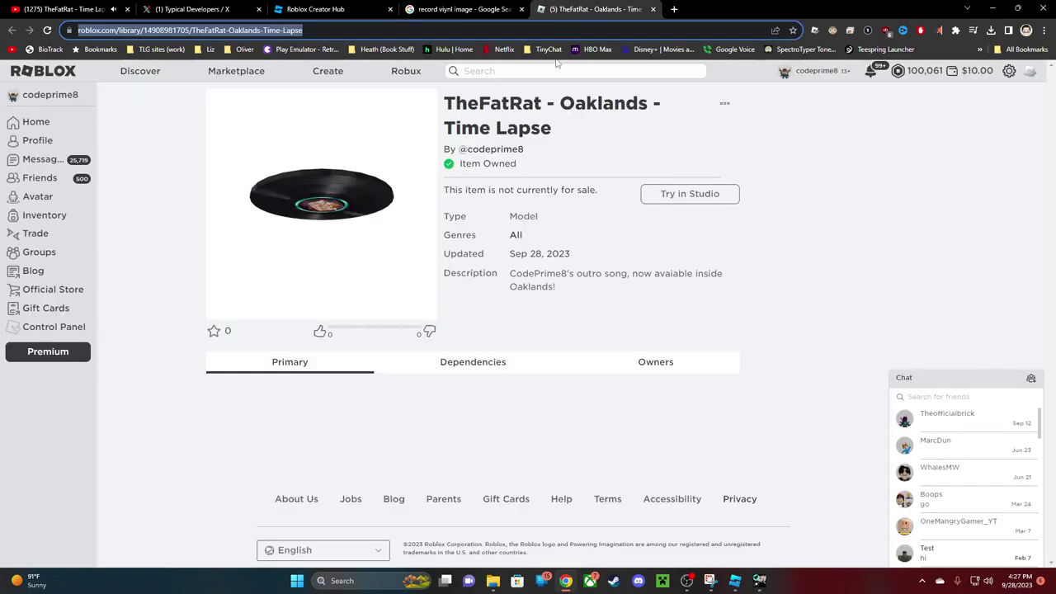
{"action": "left_click", "coordinate": [503, 9]}
{"action": "left_click", "coordinate": [291, 9]}
{"action": "left_click", "coordinate": [169, 9]}
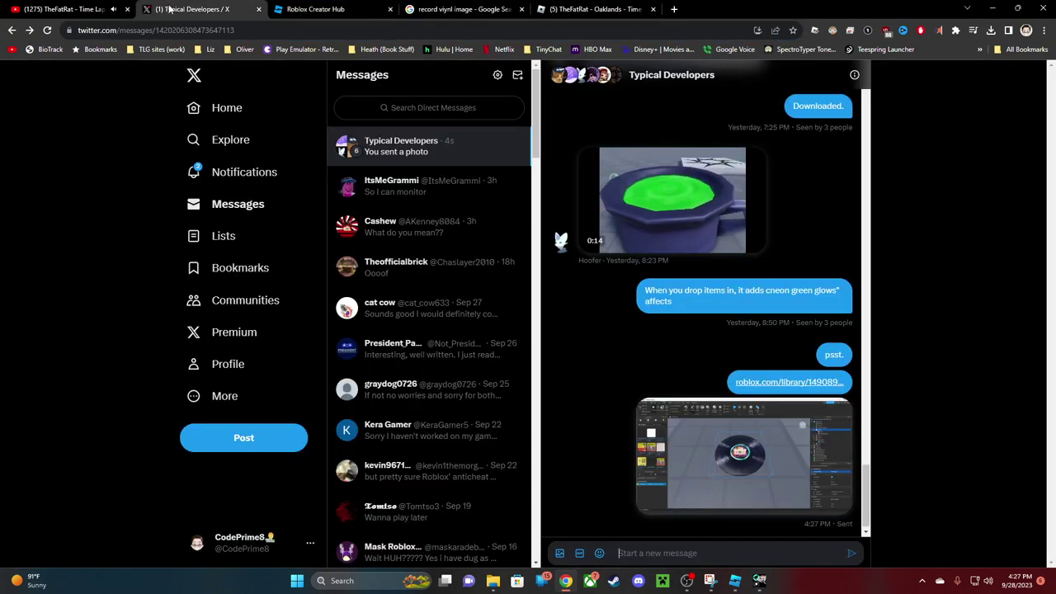
{"action": "left_click", "coordinate": [76, 10]}
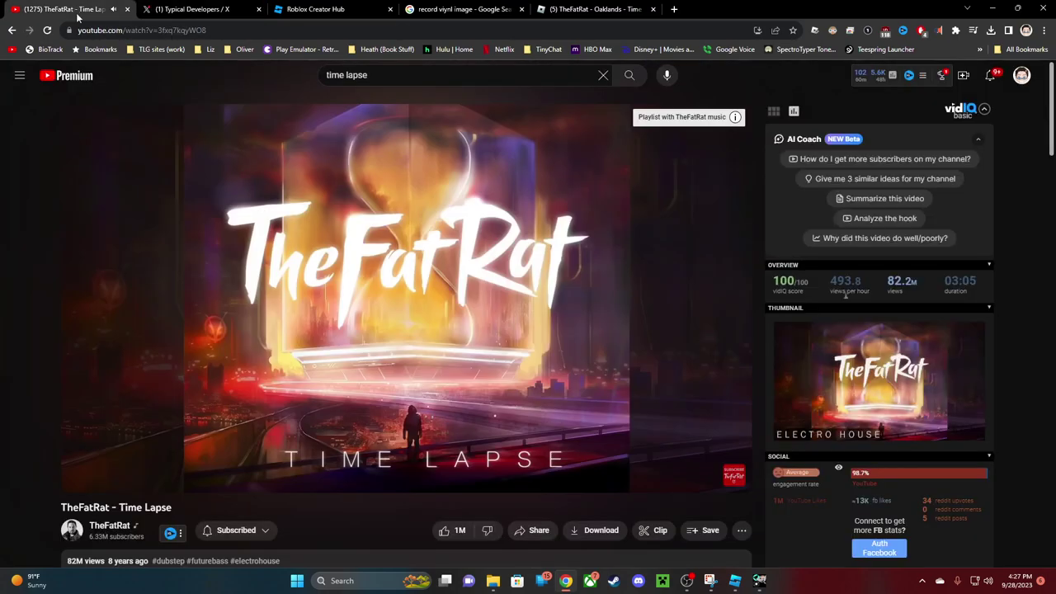
{"action": "right_click", "coordinate": [155, 31]}
{"action": "left_click", "coordinate": [188, 103]}
Expand the Time Lapse video's description and highlight its sentence about copyright and crediting the artists
{"action": "scroll", "coordinate": [276, 309], "scroll_direction": "down", "scroll_amount": 1}
{"action": "scroll", "coordinate": [275, 309], "scroll_direction": "down", "scroll_amount": 3}
{"action": "scroll", "coordinate": [274, 303], "scroll_direction": "up", "scroll_amount": 1}
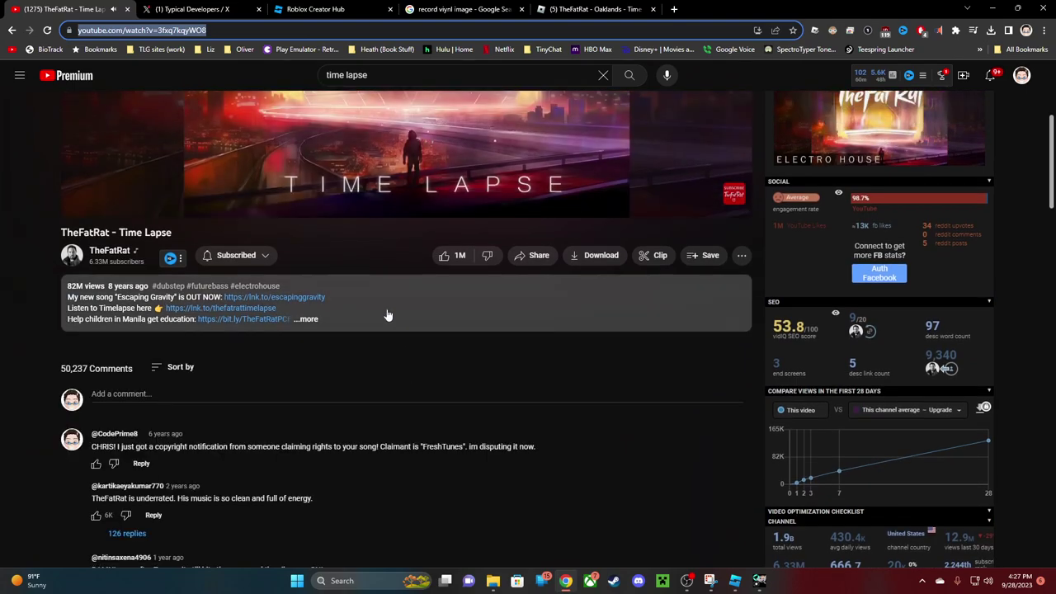
{"action": "left_click", "coordinate": [343, 318]}
{"action": "scroll", "coordinate": [360, 353], "scroll_direction": "down", "scroll_amount": 1}
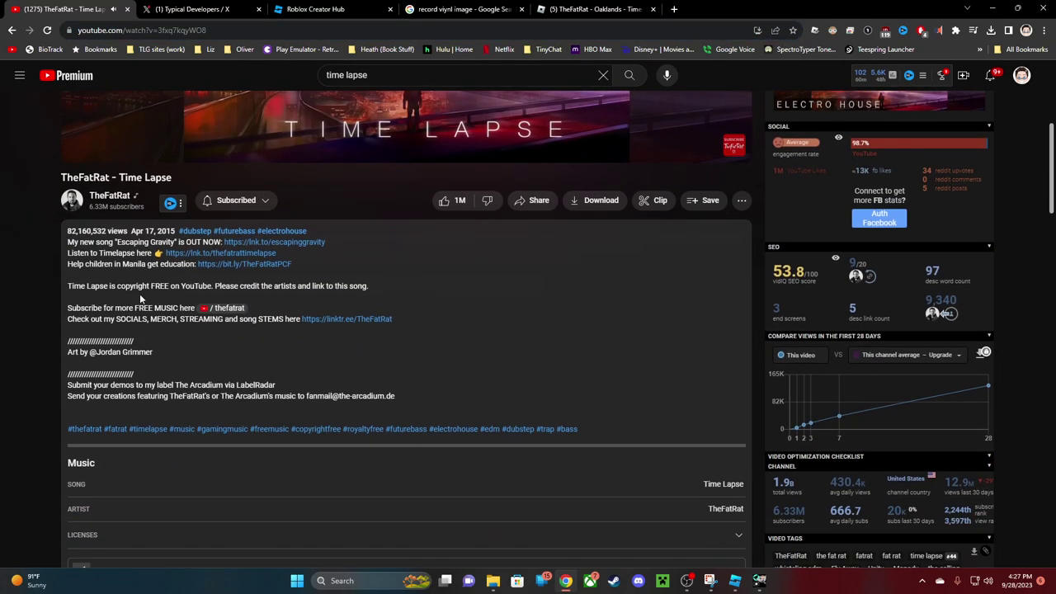
{"action": "left_click_drag", "start_coordinate": [78, 283], "coordinate": [404, 289]}
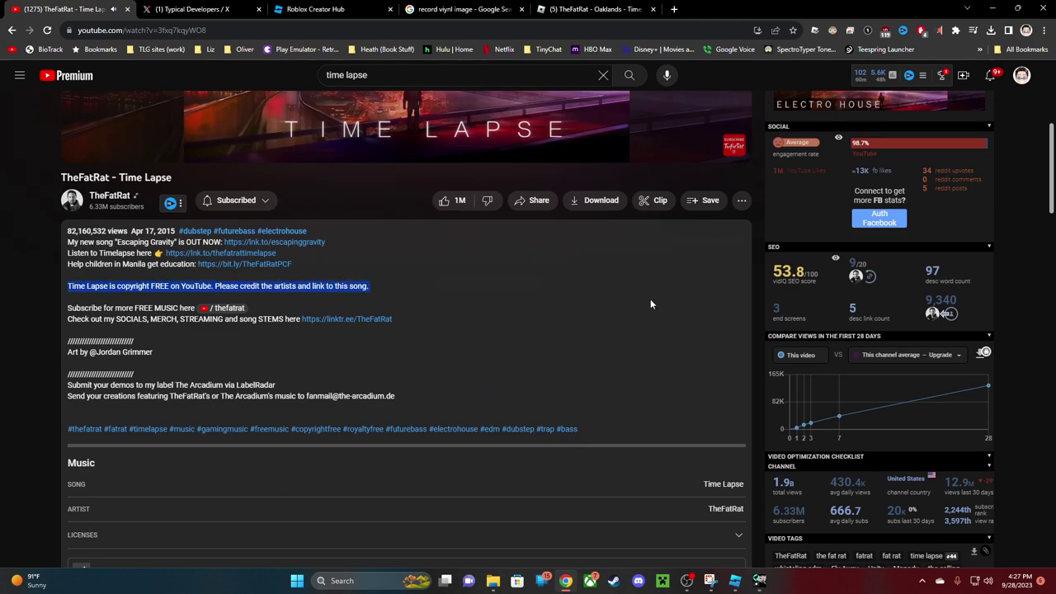